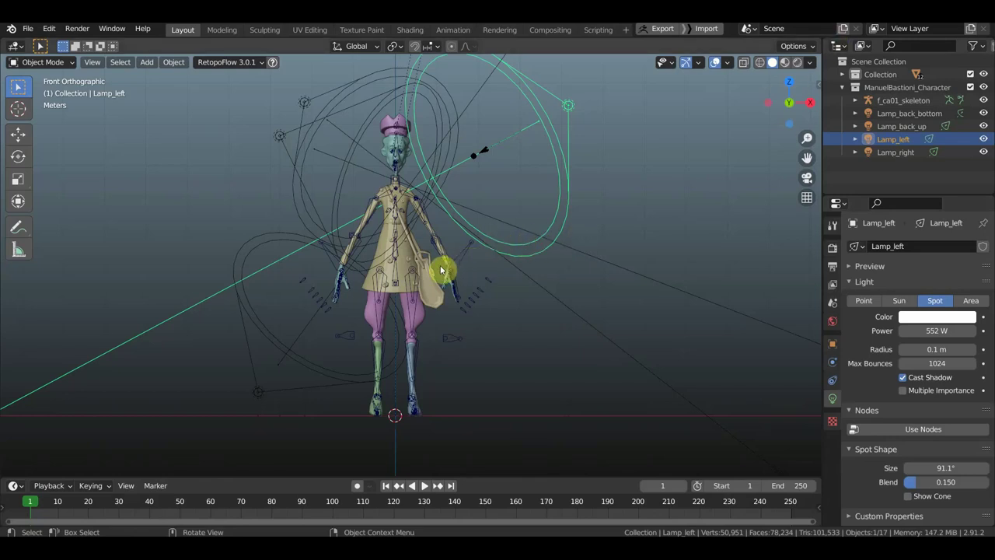
Select the four spot lamps, including Lamp_back_up and Lamp_back_bottom, and delete them
middle_click_drag(473, 261, 330, 172)
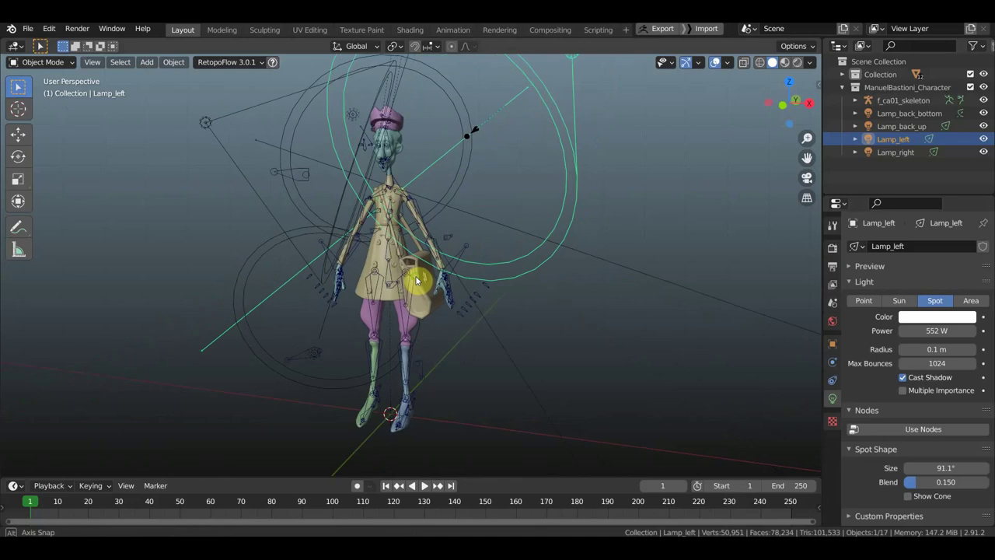
left_click(217, 119, "shift")
left_click(292, 171, "shift")
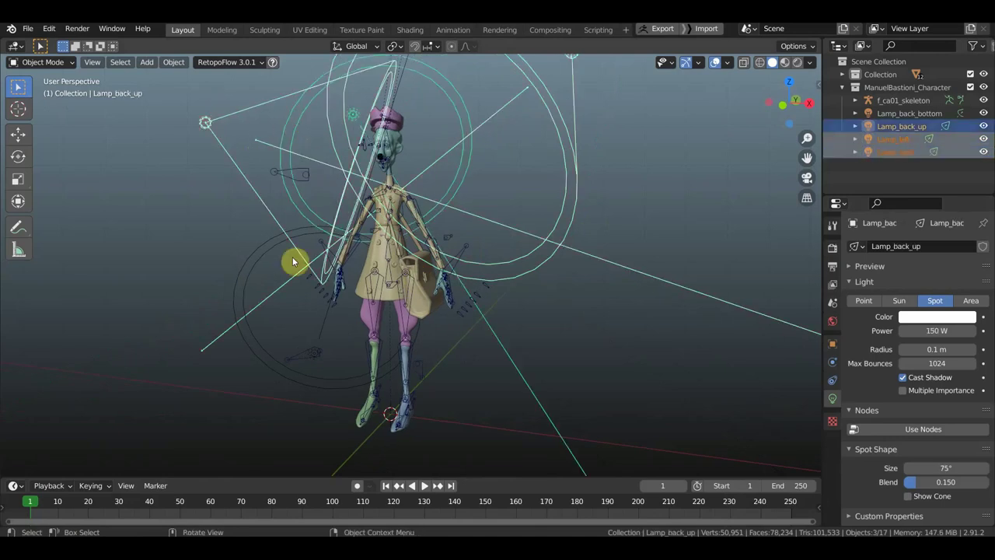
left_click(254, 277, "shift")
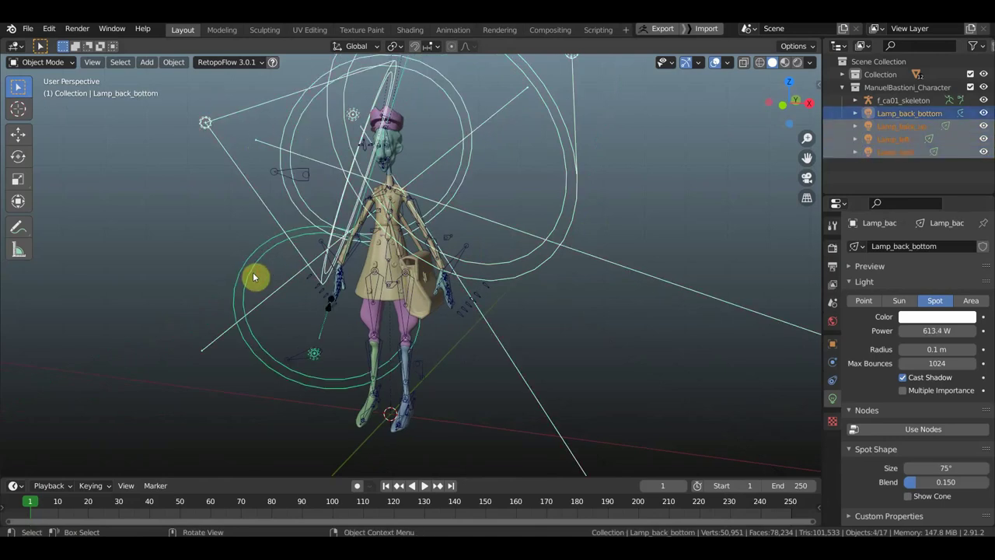
key("Delete")
Show material textures, delete the shoulder bag, and switch to right orthographic view
mouse_move(507, 314)
middle_mouse_down()
mouse_move(437, 290)
mouse_move(362, 291)
mouse_move(415, 290)
middle_mouse_up()
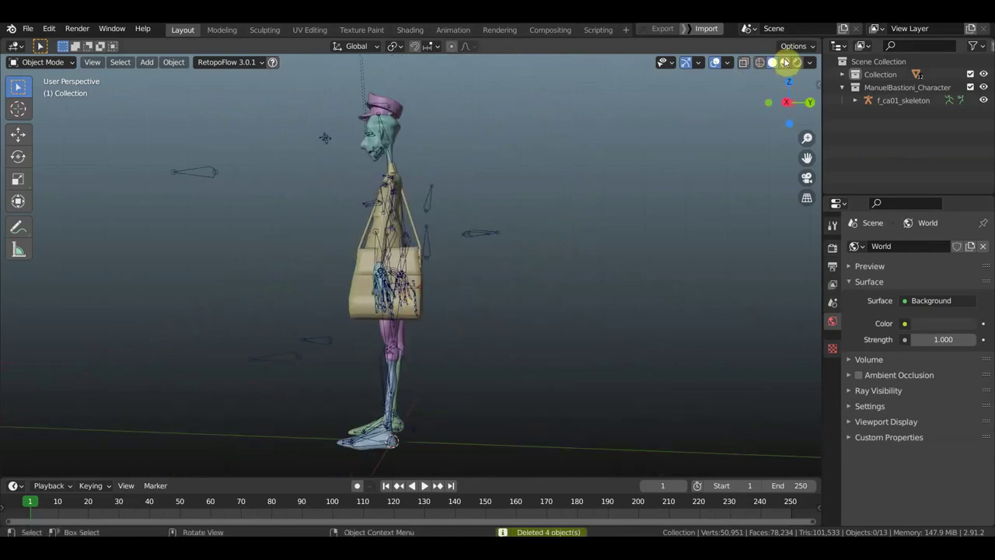
key("z")
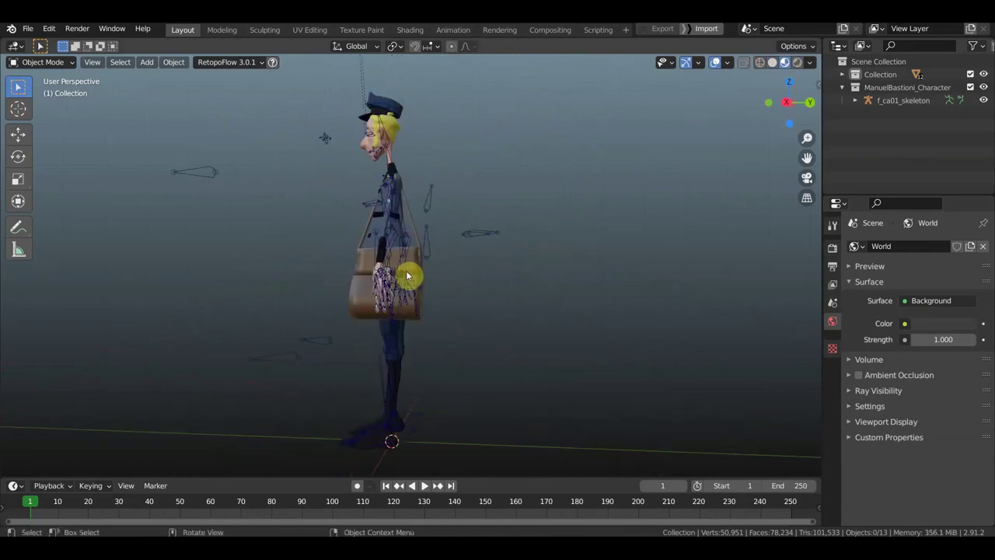
left_click(361, 264)
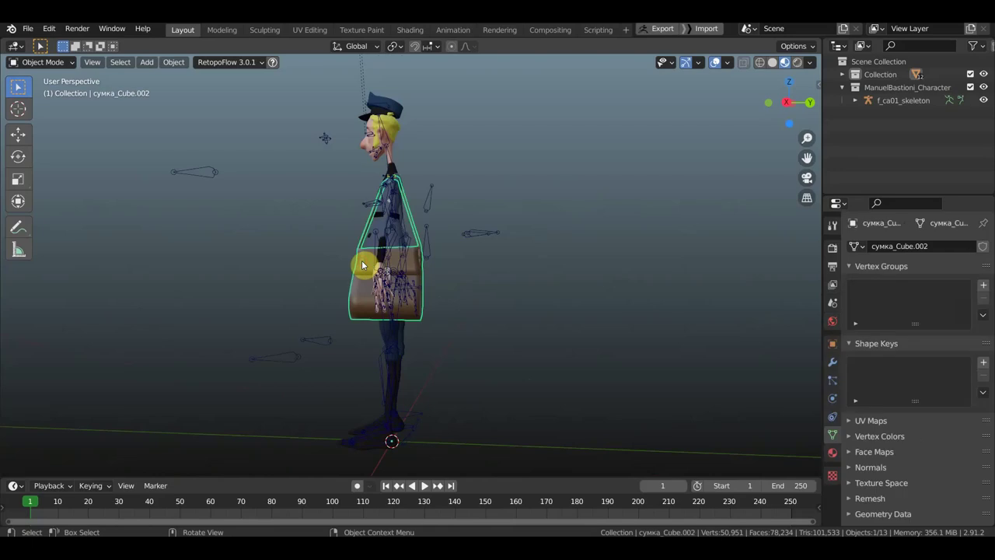
key("Delete")
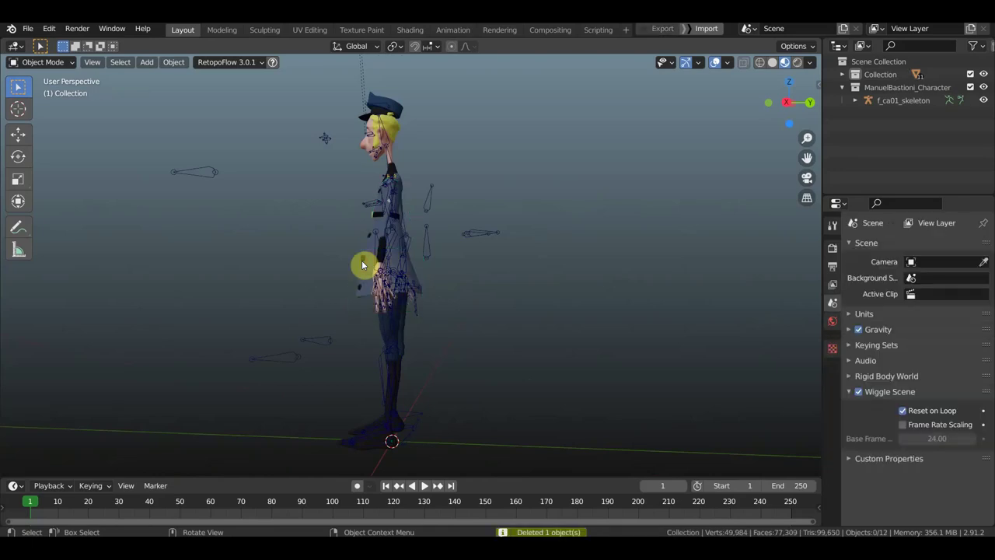
key("KP_3")
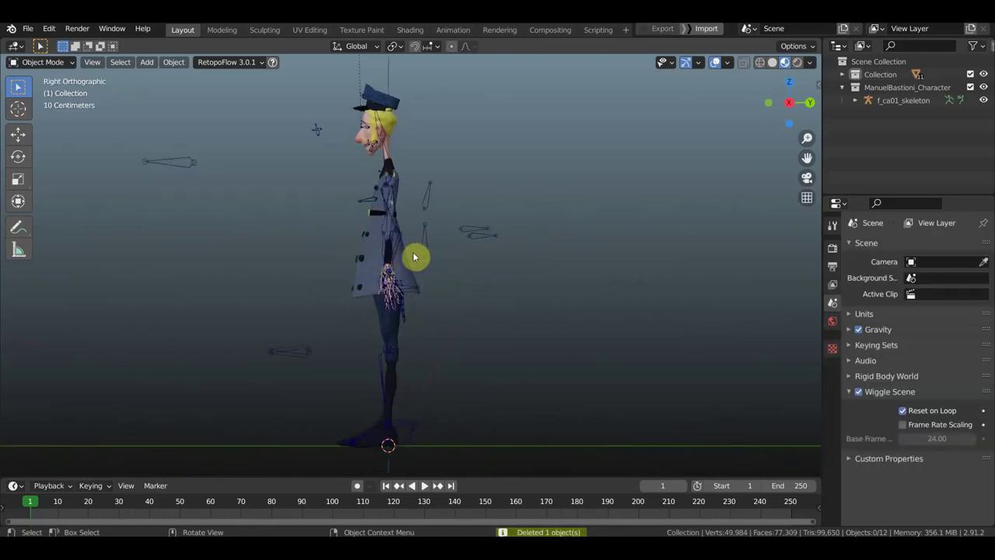
Switch the f_ca01_skeleton armature into Pose Mode
mouse_move(412, 252)
middle_mouse_down("shift")
mouse_move(473, 262)
mouse_move(492, 250)
middle_mouse_up("shift")
left_click(481, 244)
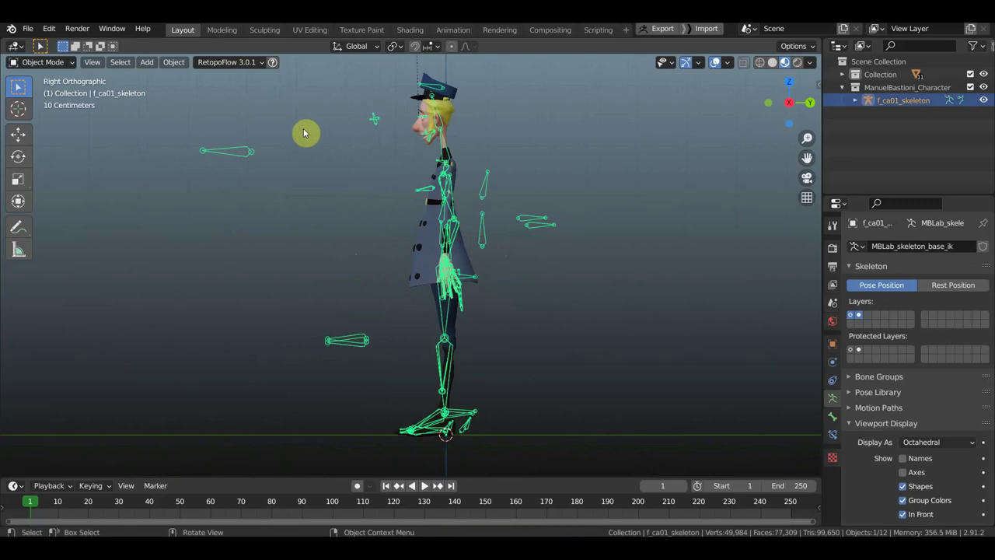
left_click(54, 65)
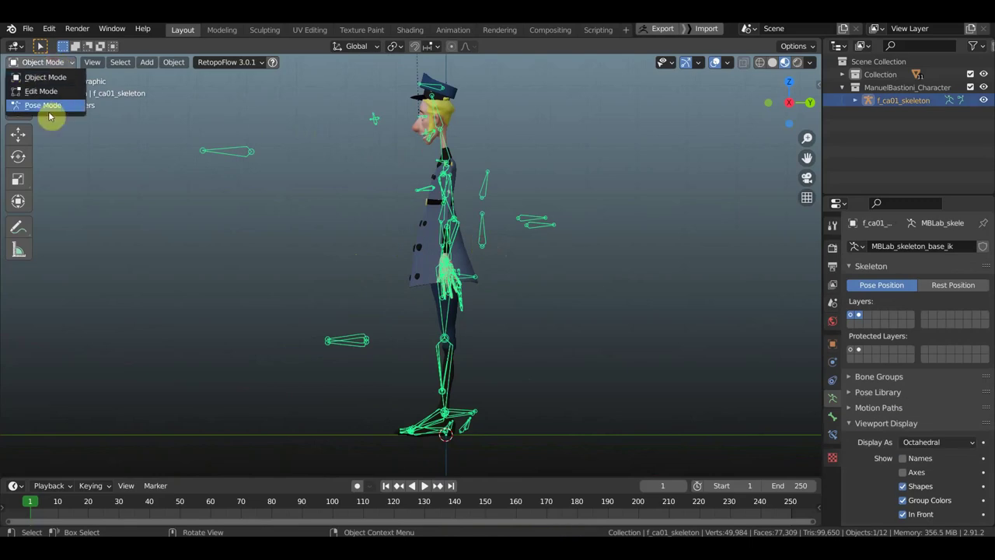
left_click(53, 109)
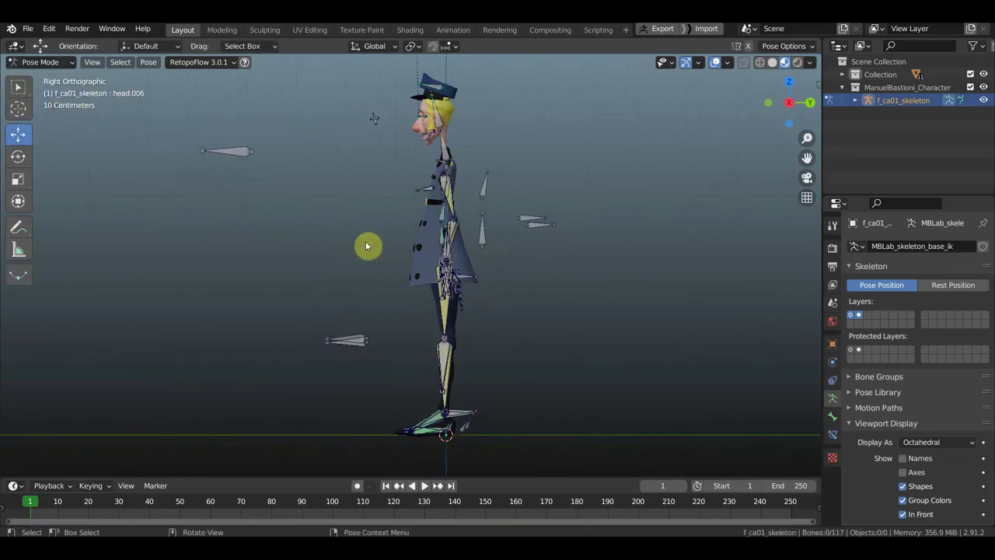
Raise and tilt the left foot IK control, then start rotating heel control IK_control_hl_L
mouse_move(459, 412)
middle_mouse_down("ctrl")
mouse_move(444, 291)
mouse_move(460, 296)
middle_mouse_up("ctrl")
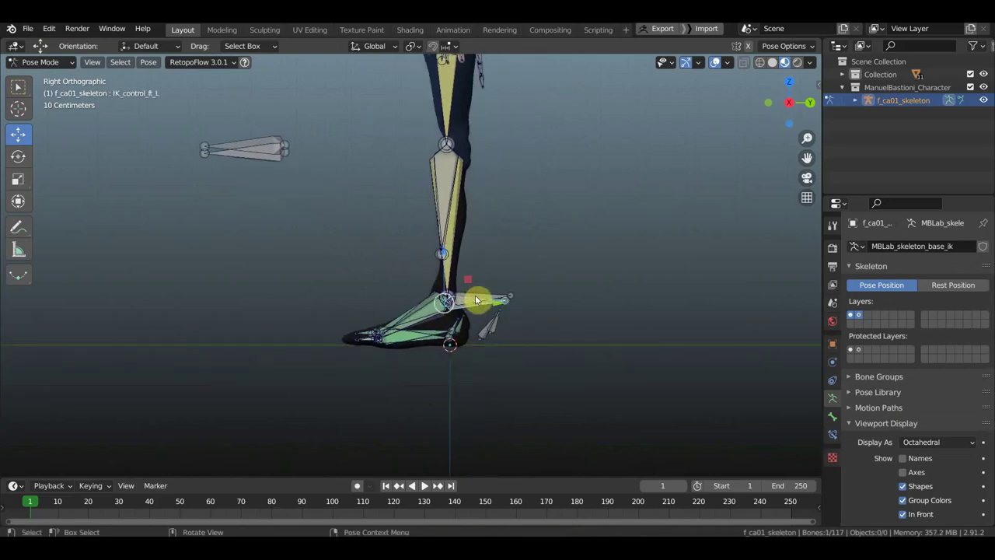
left_click_drag(474, 300, 351, 251)
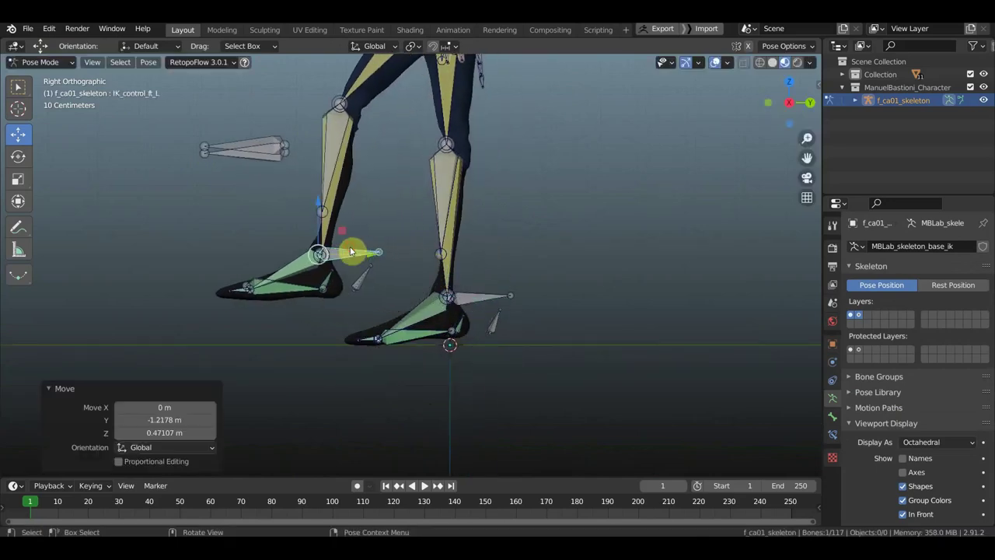
scroll(356, 250, "up", 1)
scroll(362, 244, "up", 1)
scroll(419, 241, "up", 1)
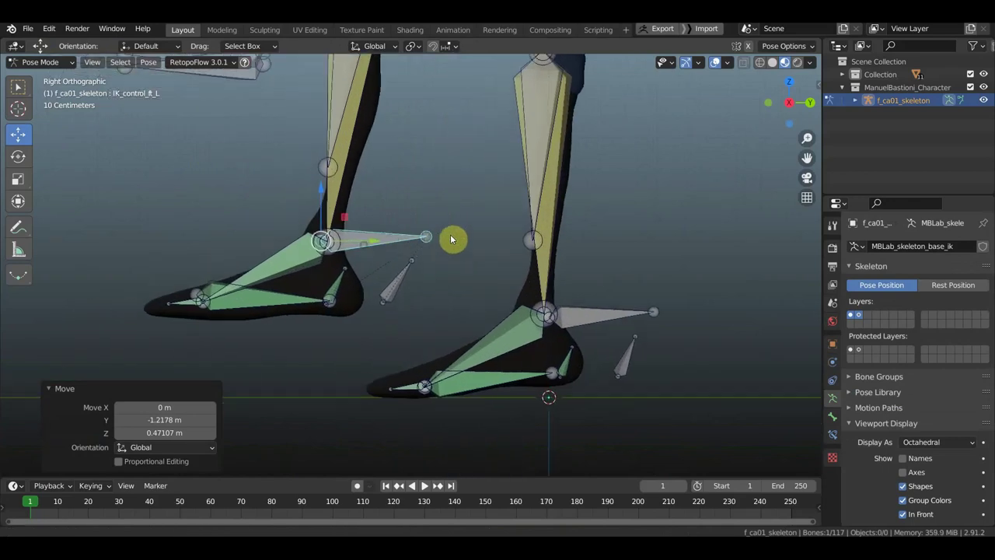
key("r")
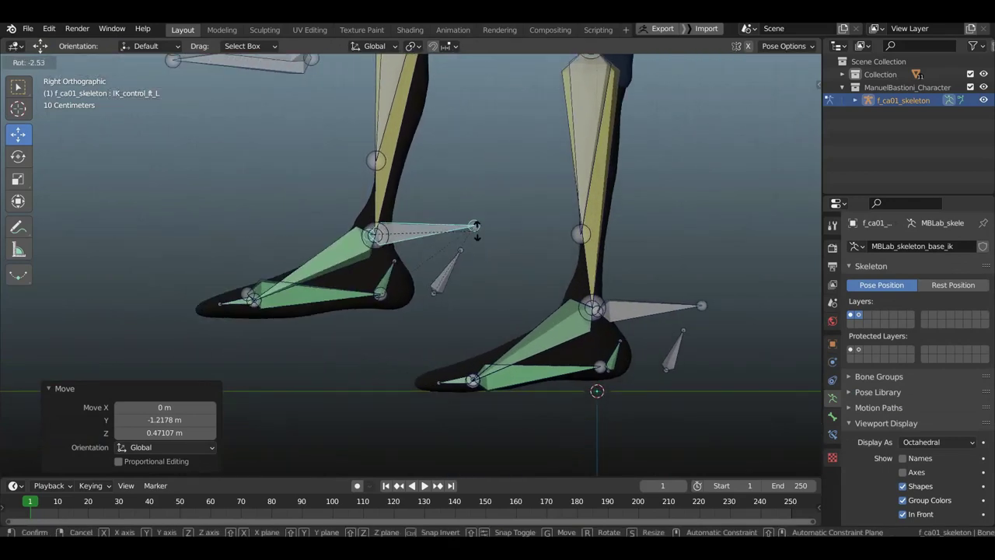
left_click(476, 233)
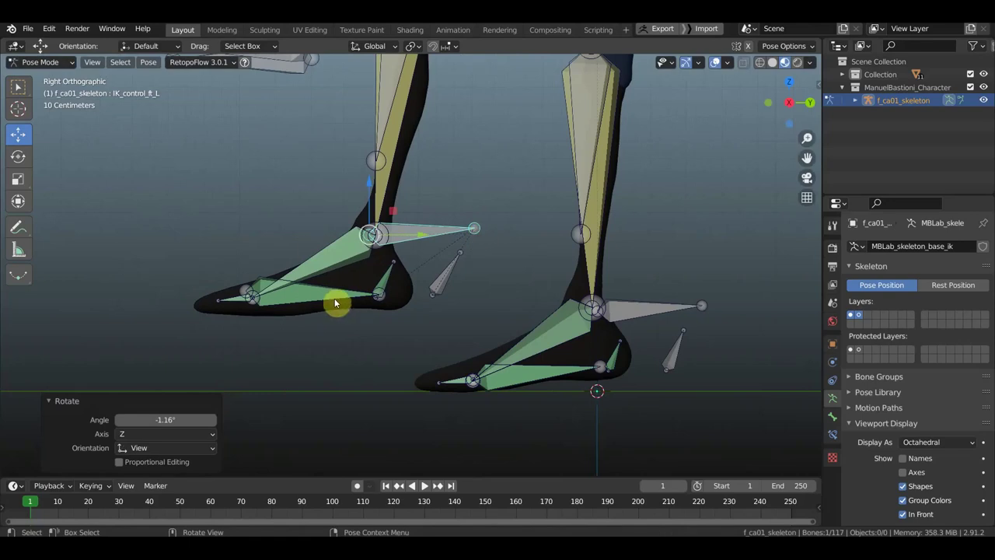
left_click(447, 268)
key("r")
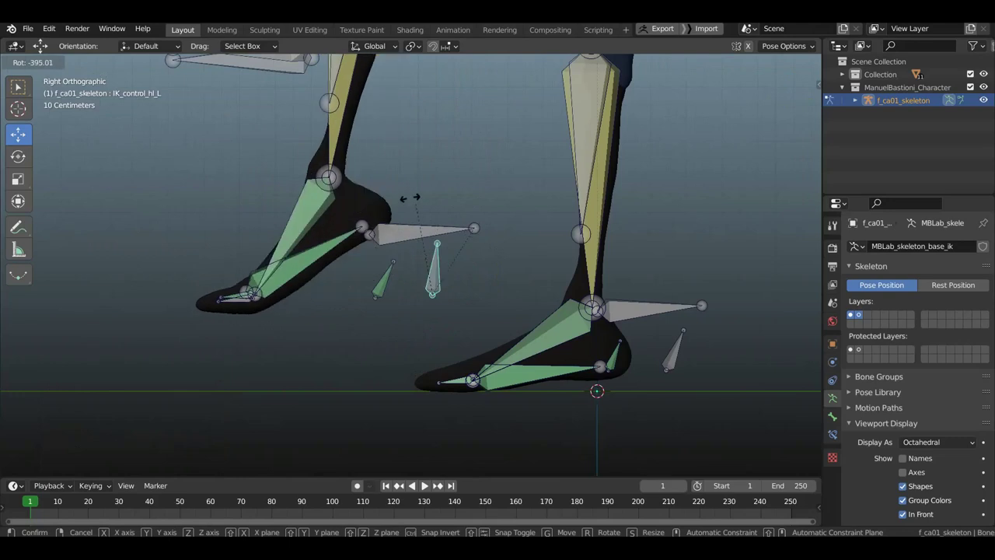
Confirm the heel control rotation at -339° and zoom in on the left hand
left_click(453, 270)
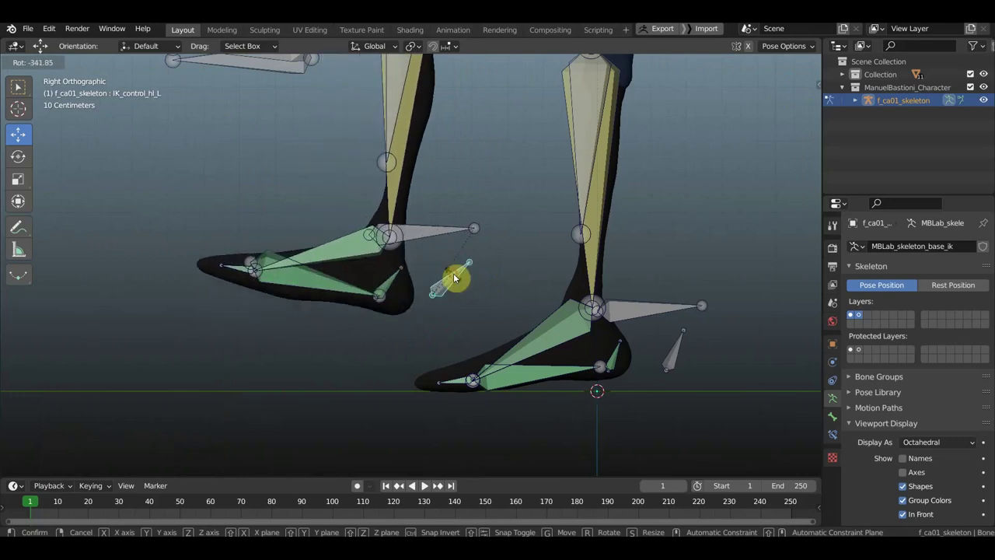
middle_click_drag(471, 230, 598, 206)
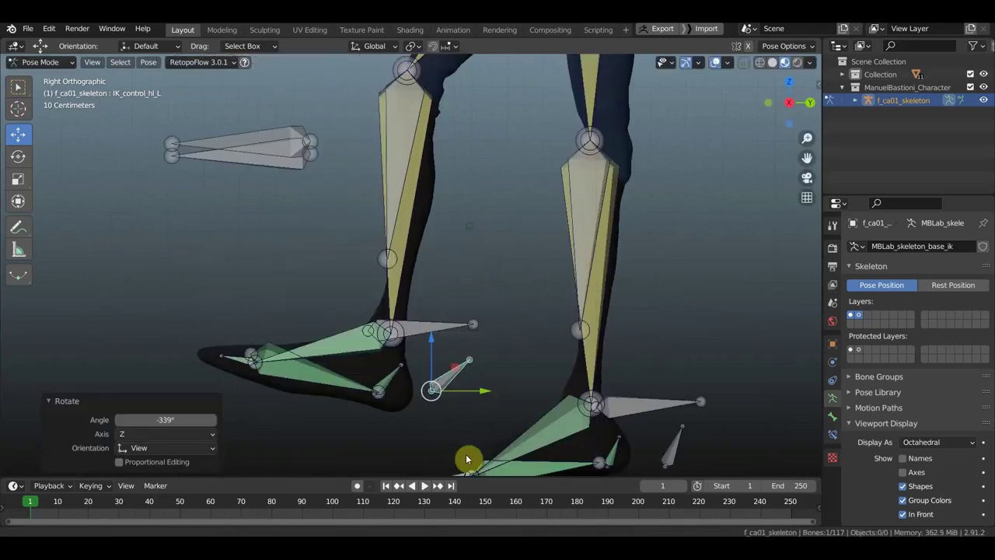
scroll(598, 206, "up", 3)
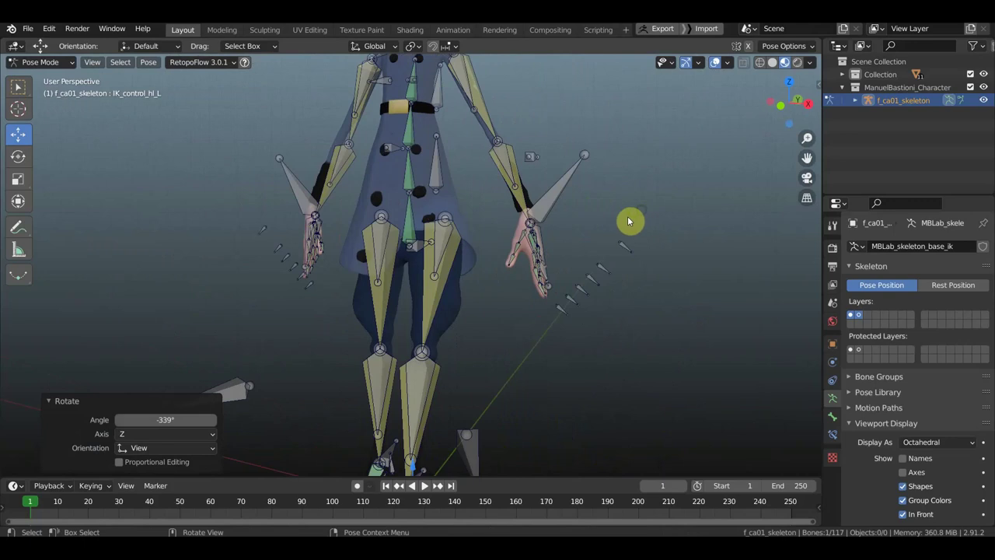
scroll(422, 223, "up", 3)
scroll(418, 210, "up", 1)
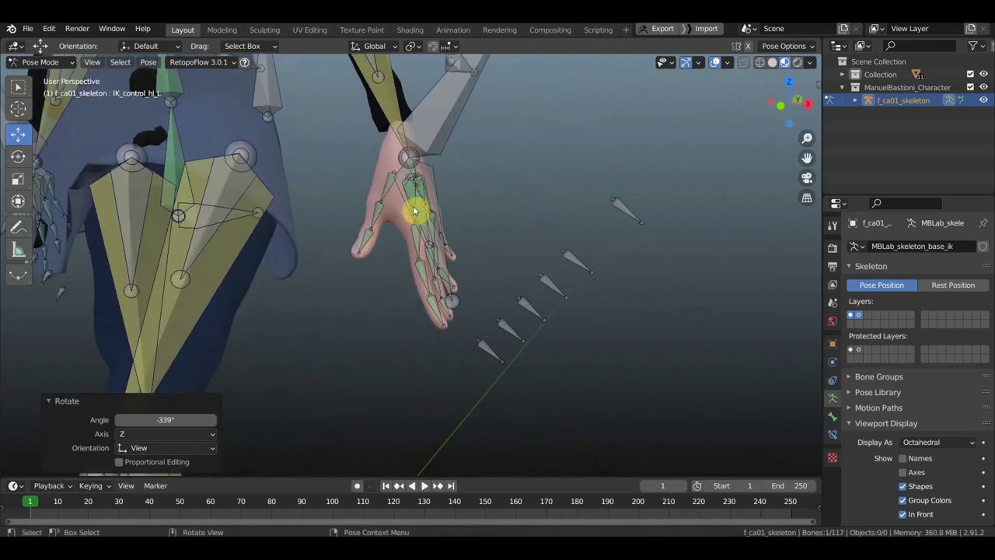
scroll(422, 260, "up", 1)
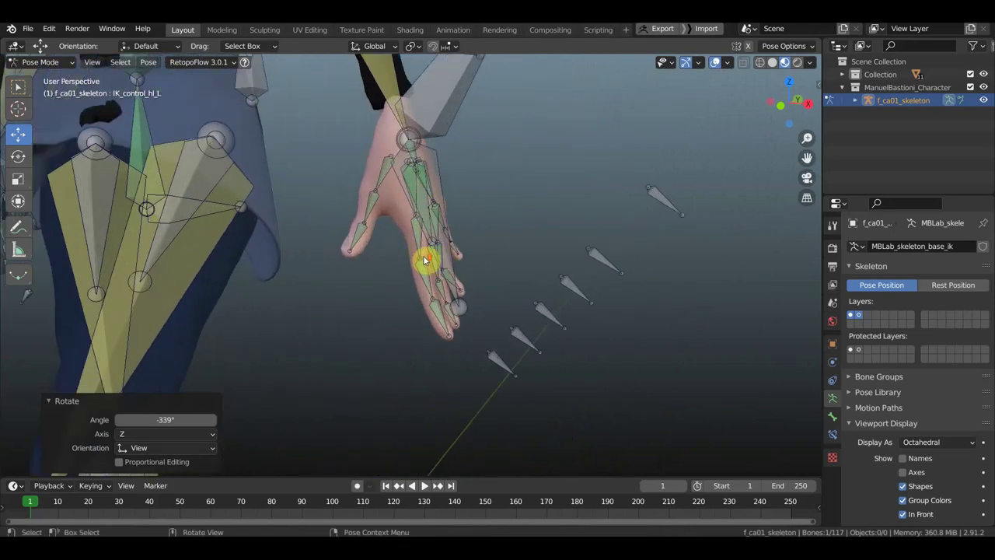
scroll(424, 260, "up", 1)
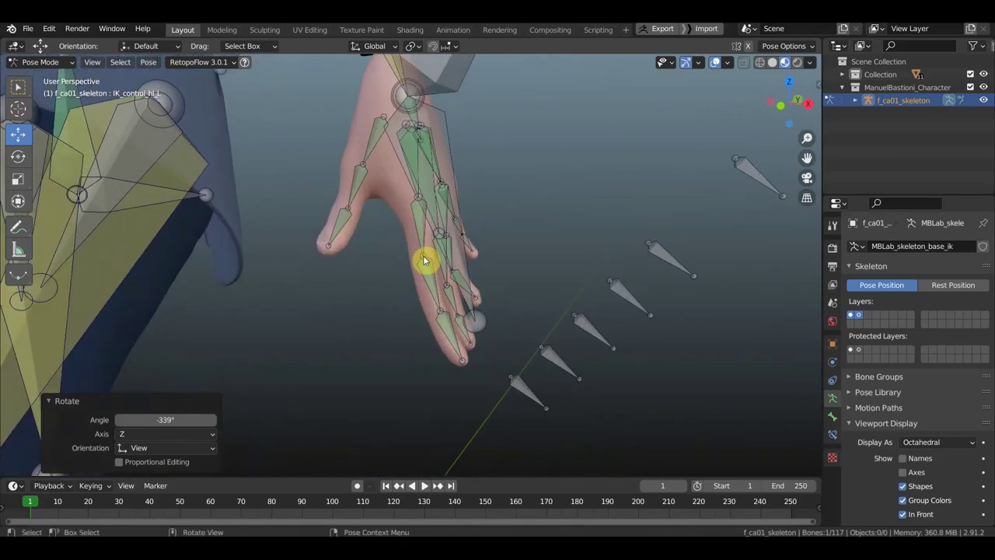
Rotate finger control IK_control_fg05_L to bend the fingers
left_click(559, 359)
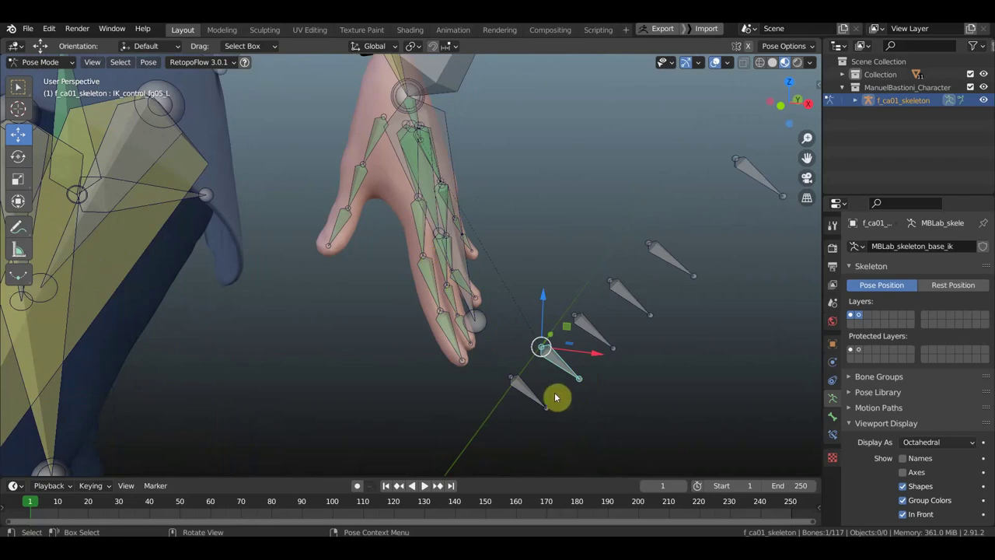
middle_click_drag(582, 359, 590, 358)
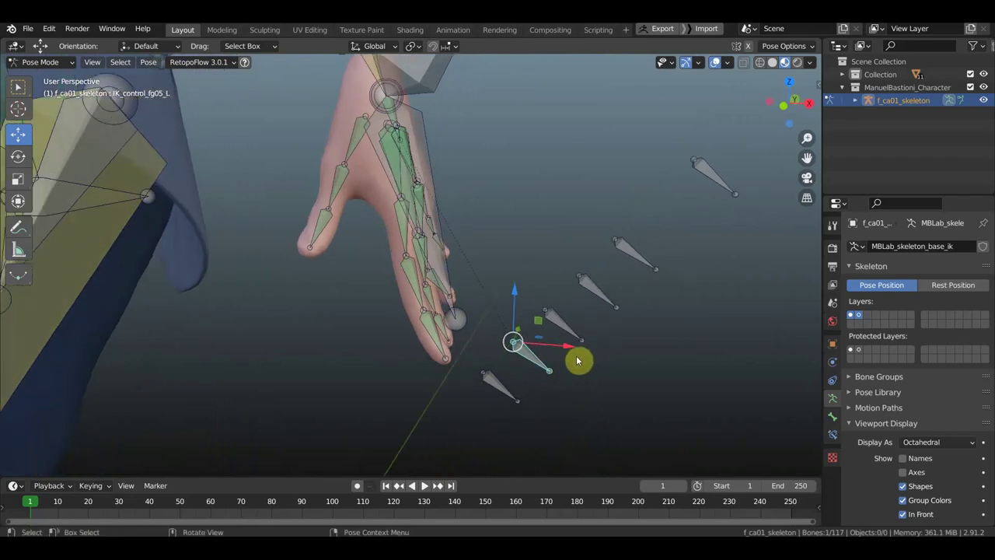
key("r")
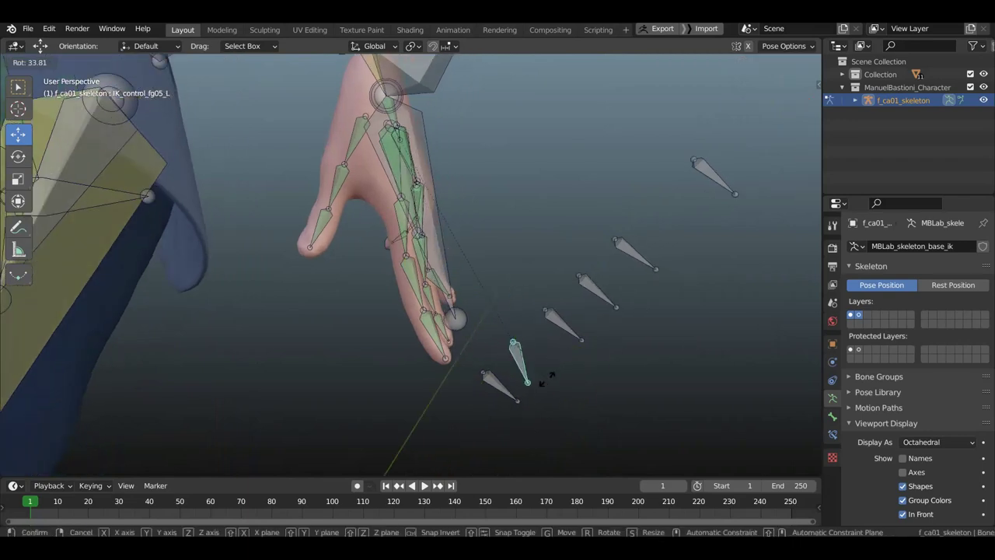
left_click(507, 401)
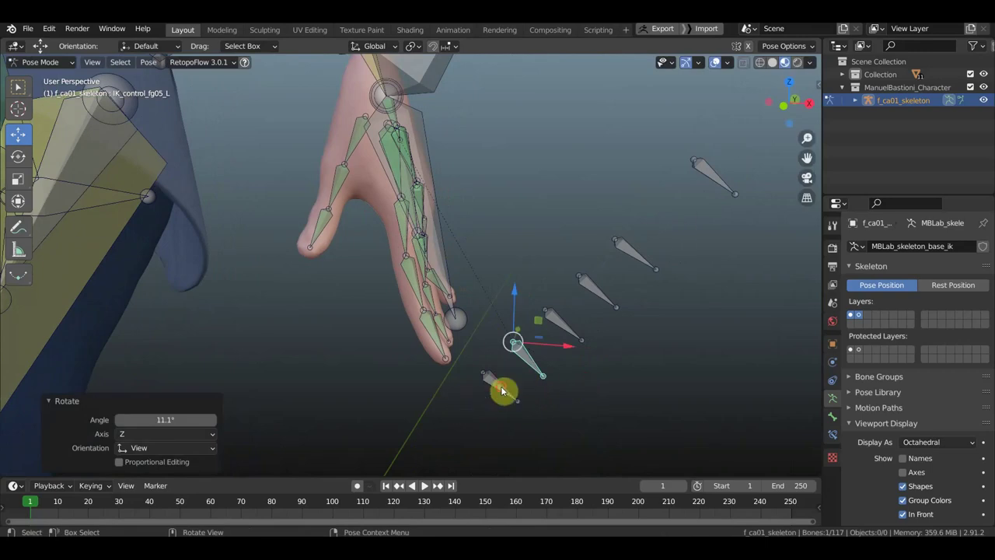
Rotate finger control IK_control_fg01_L to -1.34° about Z to curl the fingers
left_click(510, 391)
key("r")
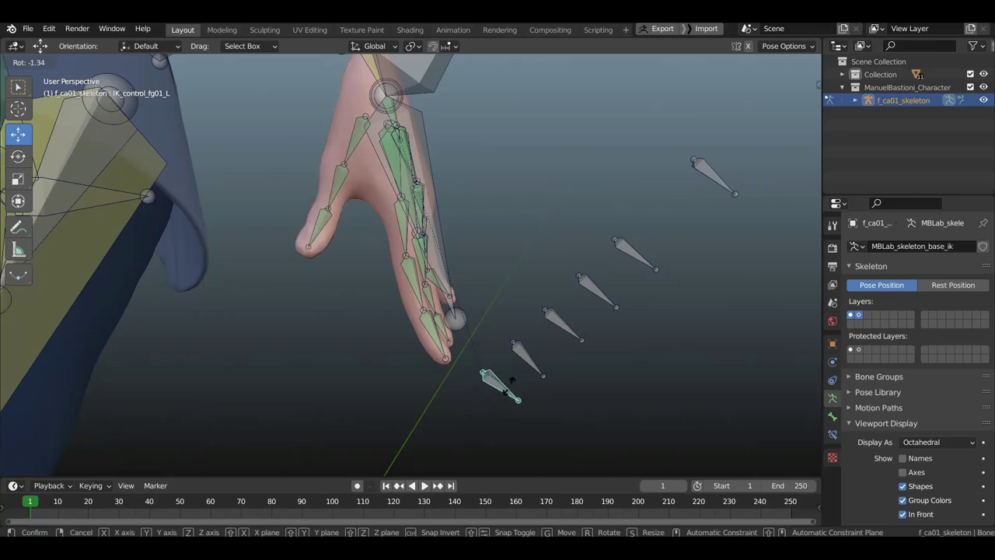
left_click(509, 388)
mouse_move(508, 391)
middle_mouse_down()
mouse_move(464, 303)
mouse_move(497, 307)
mouse_move(499, 262)
mouse_move(484, 399)
mouse_move(463, 70)
middle_mouse_up()
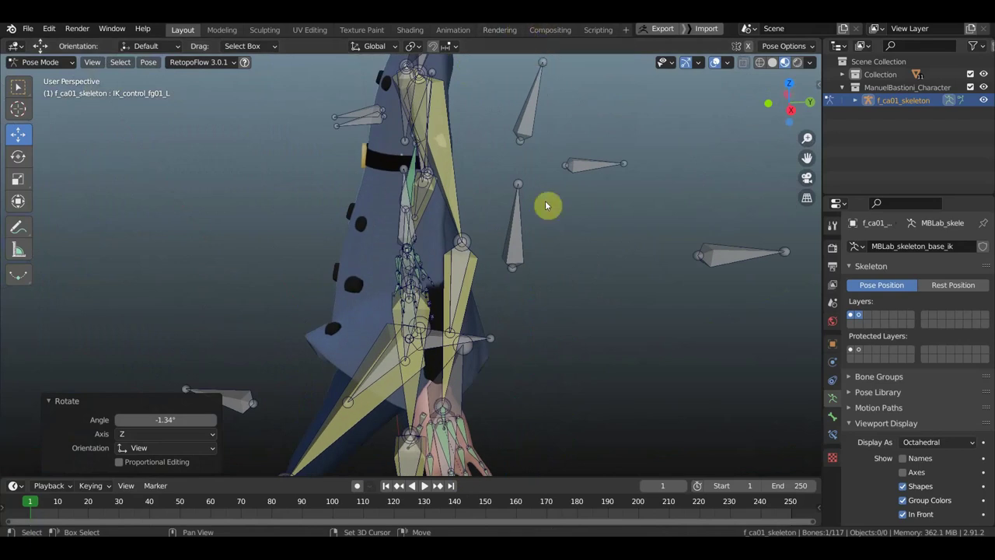
Rotate the lower spine control IK_control_lsp 42.7° about Z
mouse_move(555, 260)
middle_mouse_down("alt")
mouse_move(582, 244)
mouse_move(515, 250)
mouse_move(490, 277)
middle_mouse_up("alt")
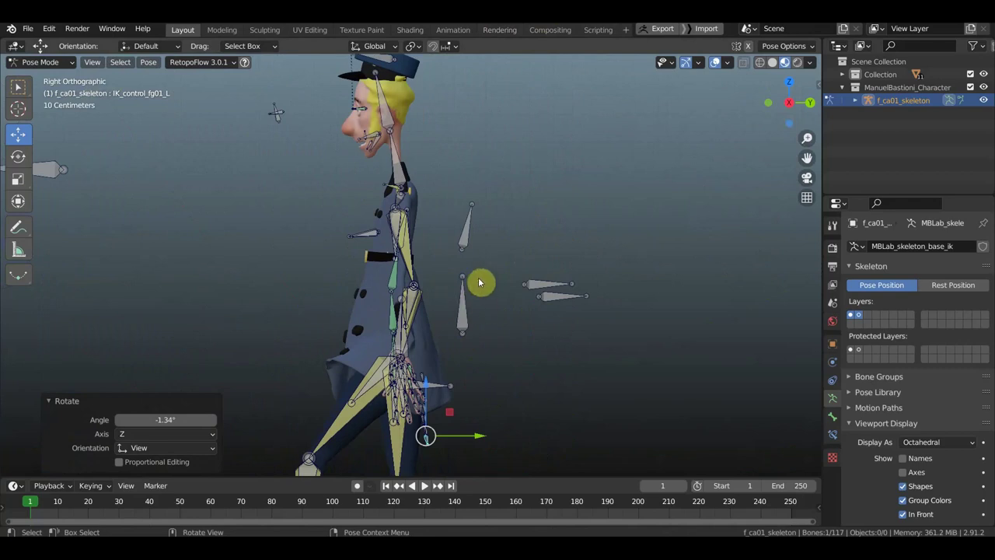
left_click(485, 310)
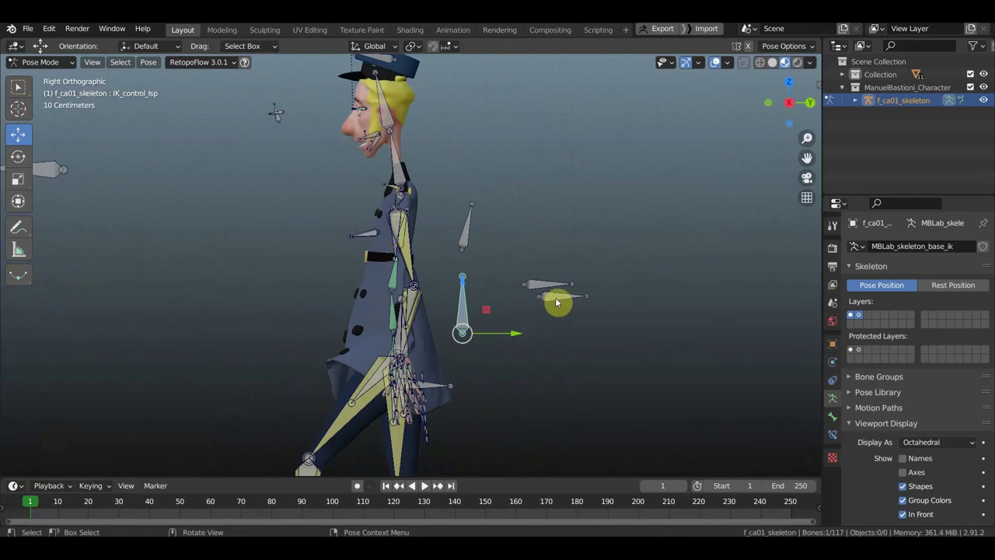
key("r")
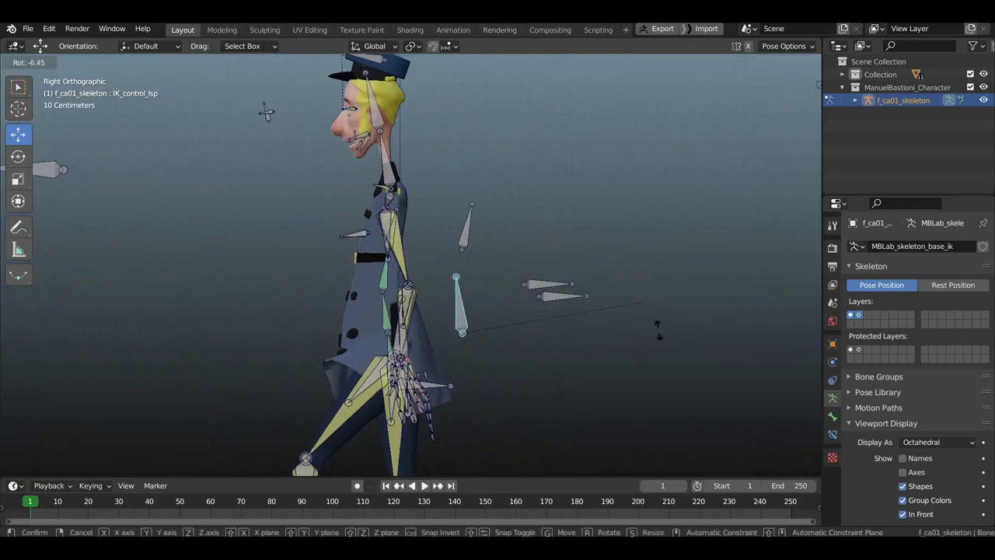
left_click(337, 130)
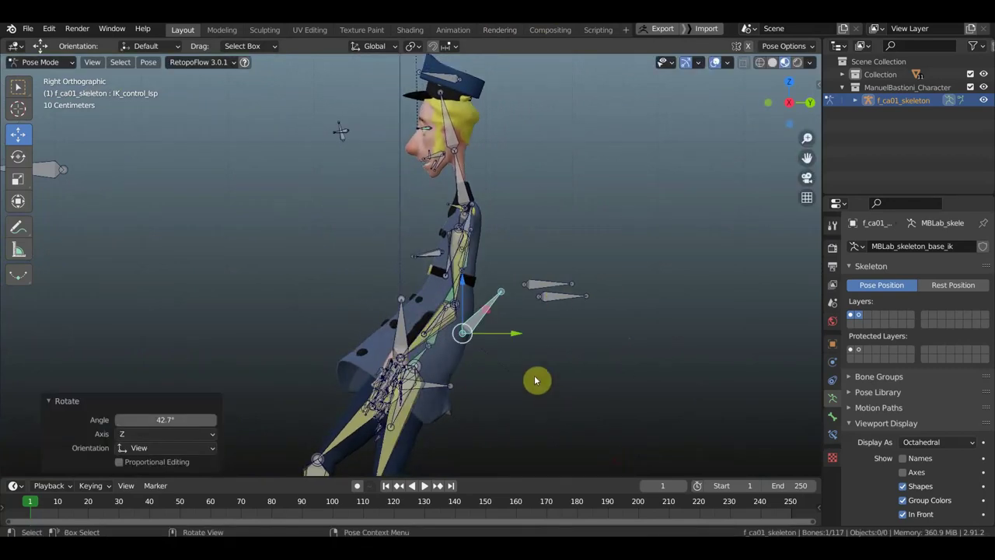
scroll(523, 344, "up", 3)
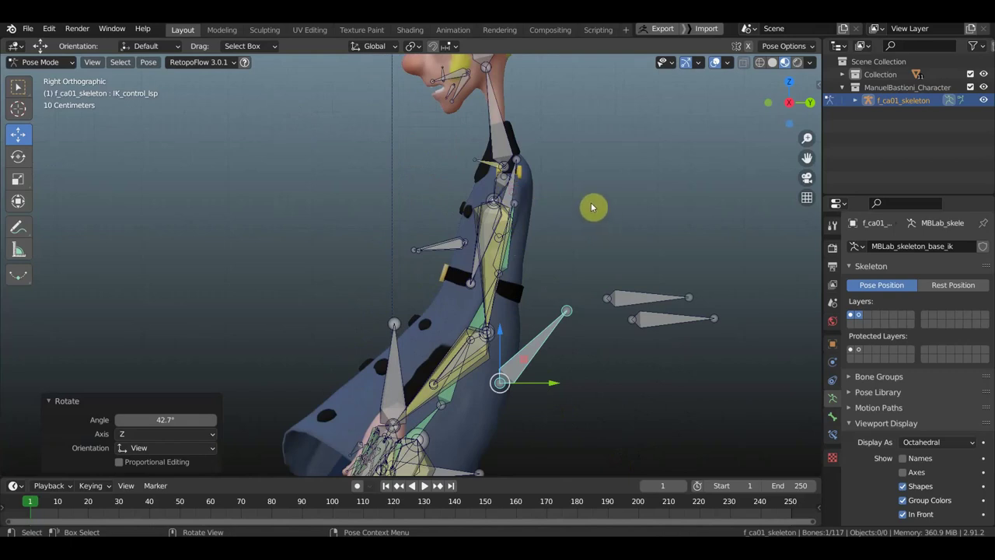
Rotate the upper spine control IK_control_usp -38.3° about Z
left_click(498, 167)
key("r")
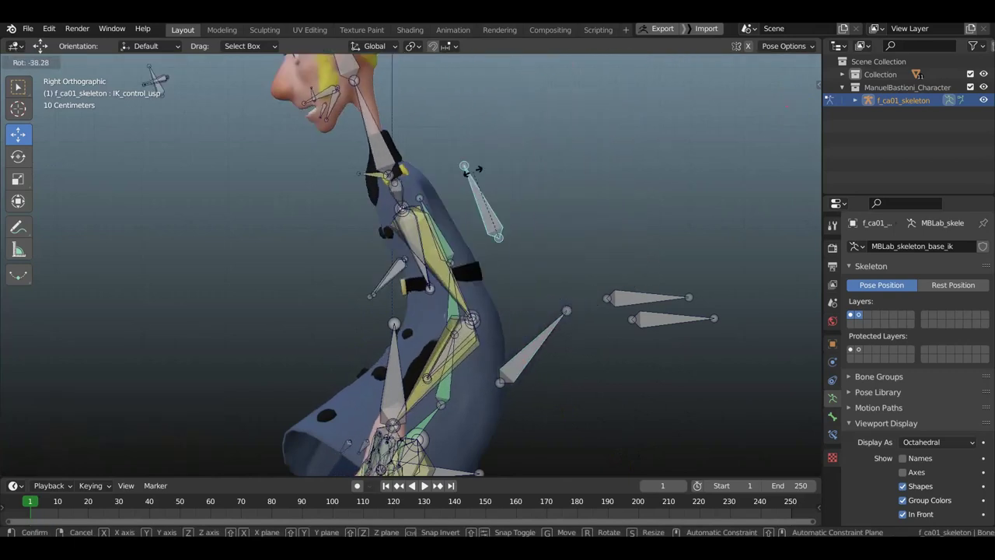
left_click(475, 171)
mouse_move(502, 216)
middle_mouse_down()
mouse_move(521, 278)
mouse_move(533, 244)
mouse_move(620, 262)
mouse_move(673, 259)
mouse_move(577, 293)
middle_mouse_up()
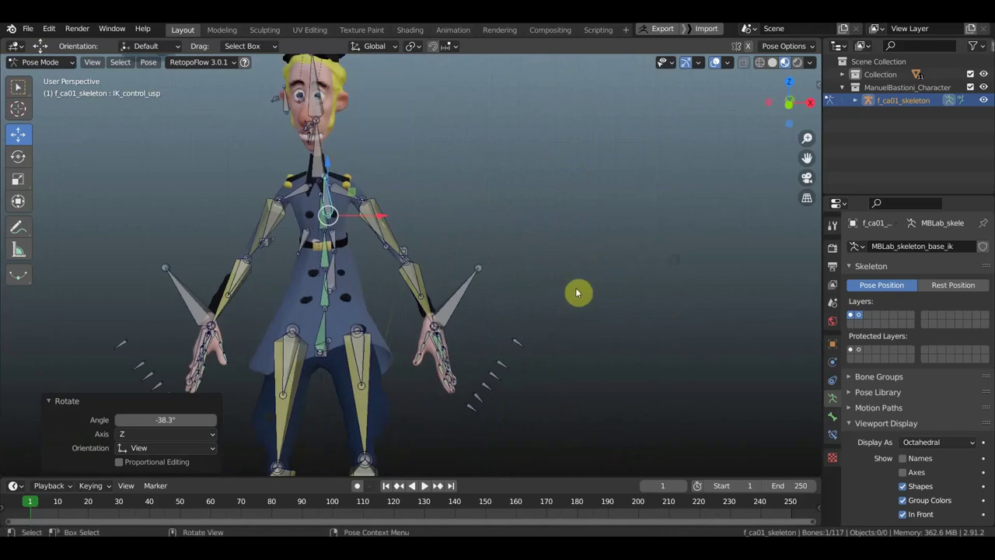
Move IK_control_a_L to X 0.44575, Y 0.13752, Z 1.0682 m to raise the left hand
left_click(461, 305)
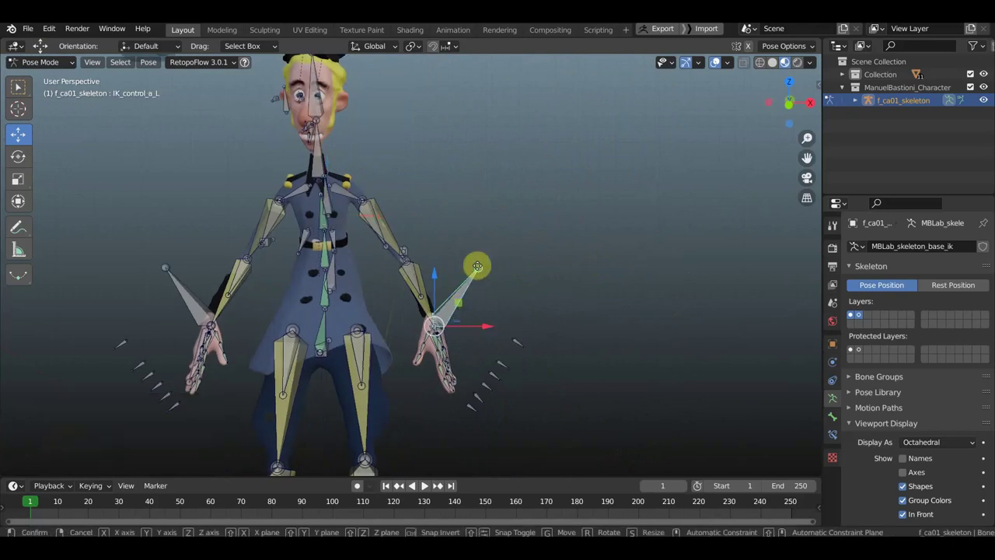
key("g")
left_click(498, 210)
mouse_move(422, 222)
middle_mouse_down()
mouse_move(422, 282)
mouse_move(413, 282)
mouse_move(473, 278)
mouse_move(497, 326)
mouse_move(447, 284)
middle_mouse_up()
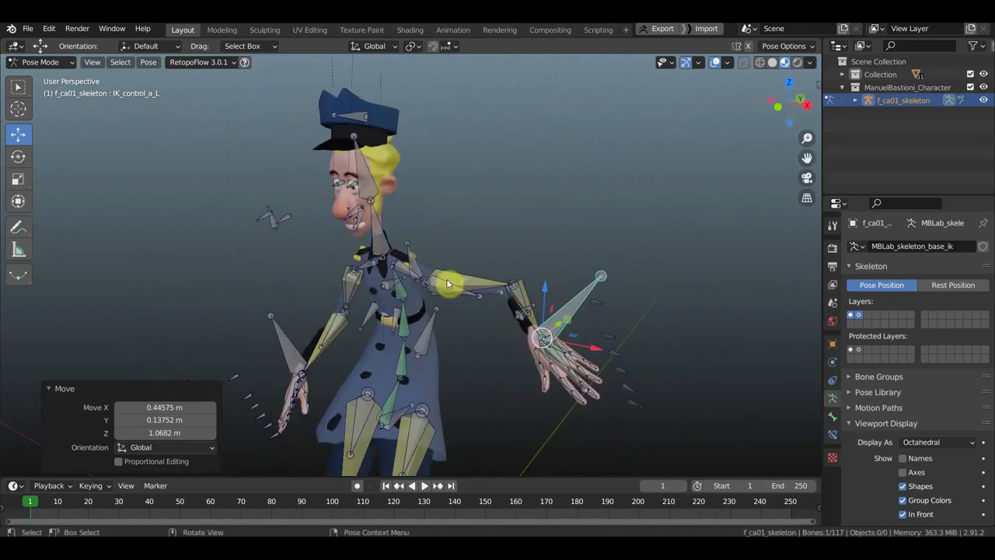
scroll(449, 281, "up", 3)
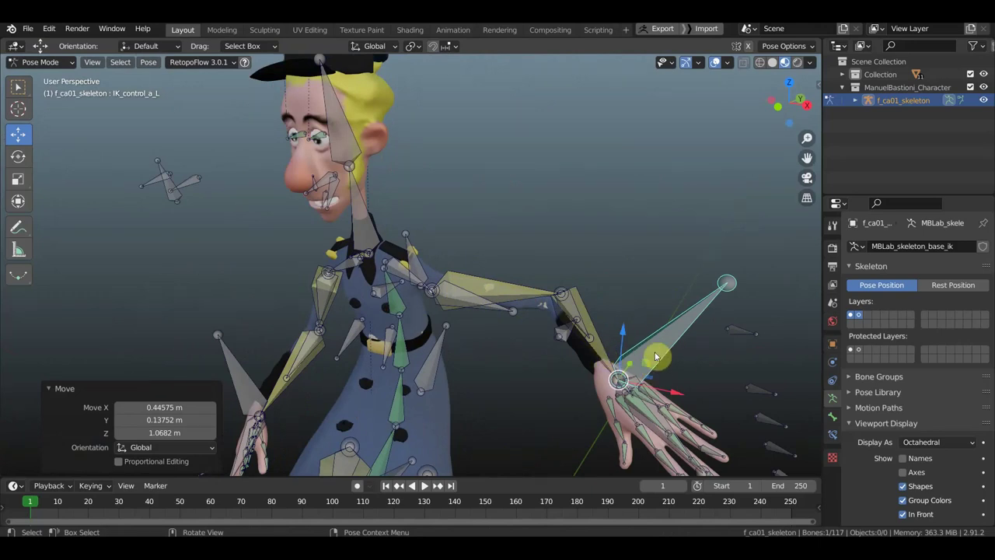
scroll(630, 360, "down", 3)
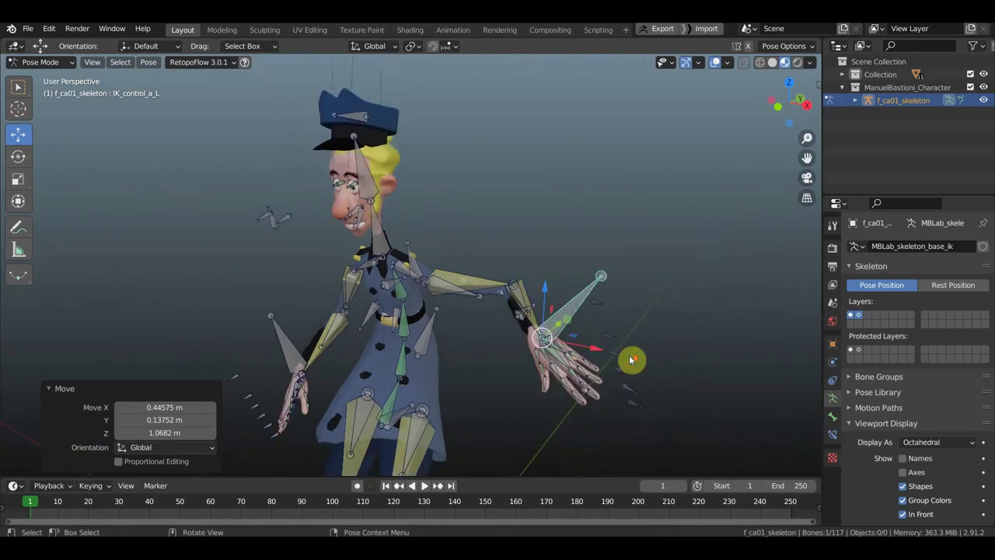
scroll(628, 359, "down", 2)
Inspect the new pose from above, at the feet, and in front and Right Ortho views
mouse_move(628, 360)
middle_mouse_down()
mouse_move(645, 266)
mouse_move(660, 280)
mouse_move(702, 283)
mouse_move(564, 280)
mouse_move(586, 335)
mouse_move(374, 219)
mouse_move(541, 269)
mouse_move(573, 317)
mouse_move(597, 210)
mouse_move(537, 273)
middle_mouse_up()
middle_click_drag(658, 246, 599, 226)
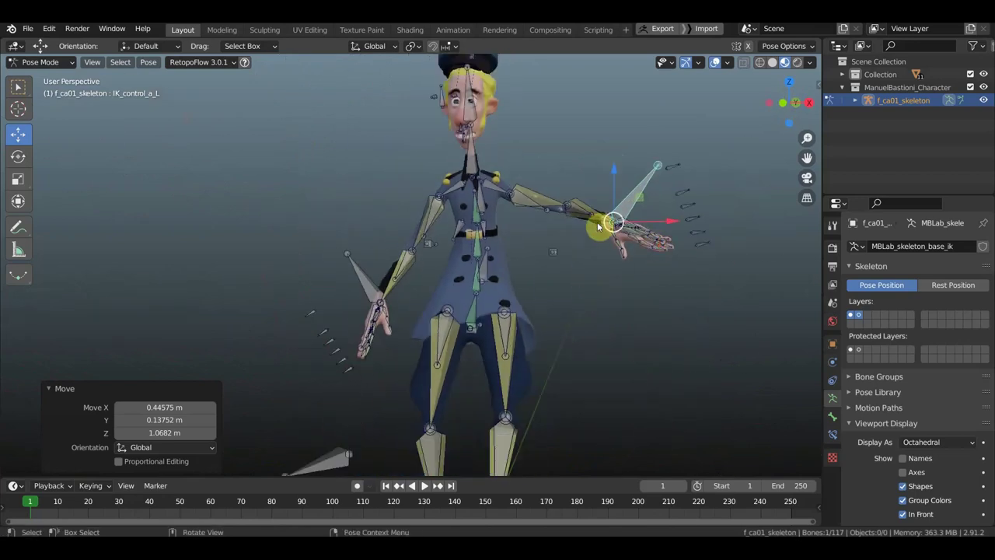
middle_click_drag(640, 349, 635, 187, "shift")
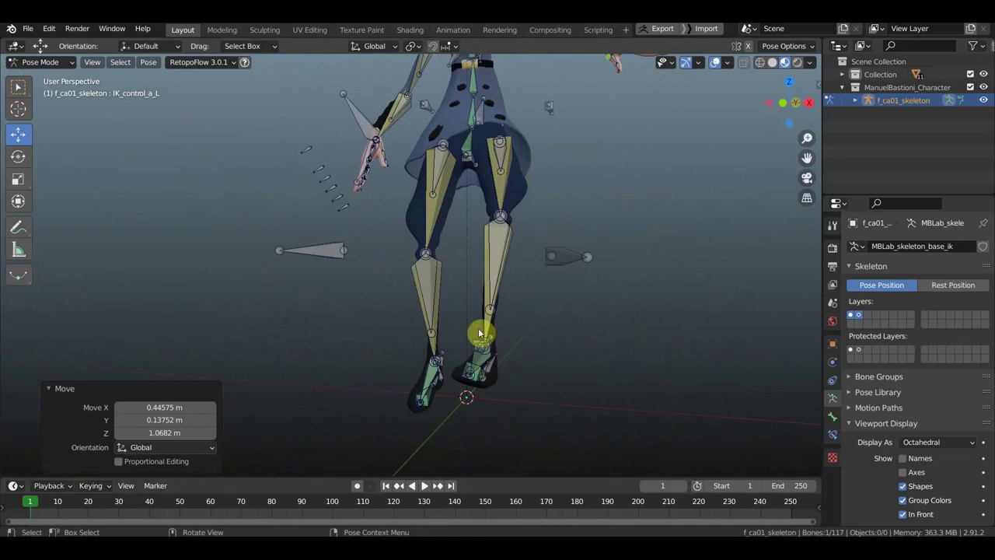
scroll(568, 290, "down", 2)
mouse_move(580, 285)
middle_mouse_down("shift")
mouse_move(573, 363)
mouse_move(485, 186)
middle_mouse_up("shift")
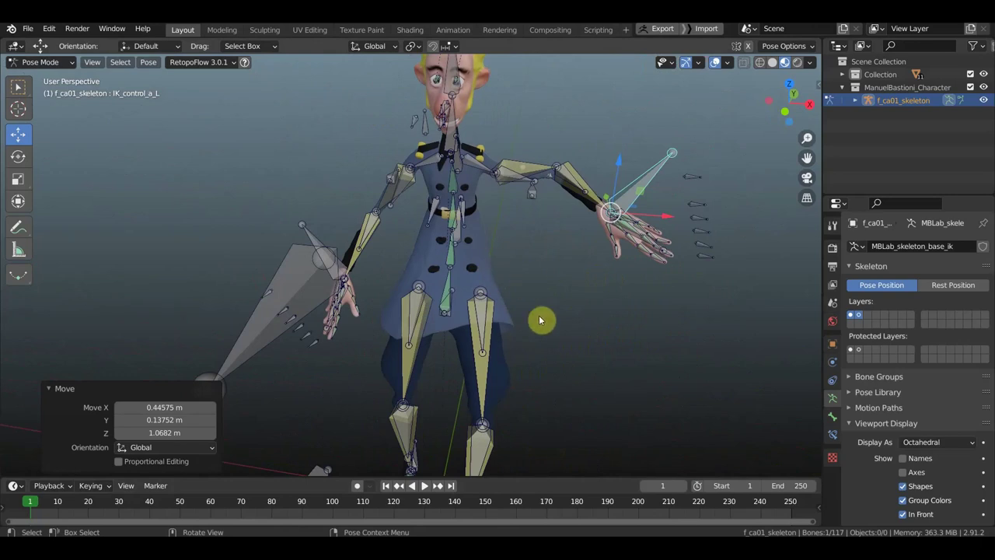
key("KP_1")
key("KP_3")
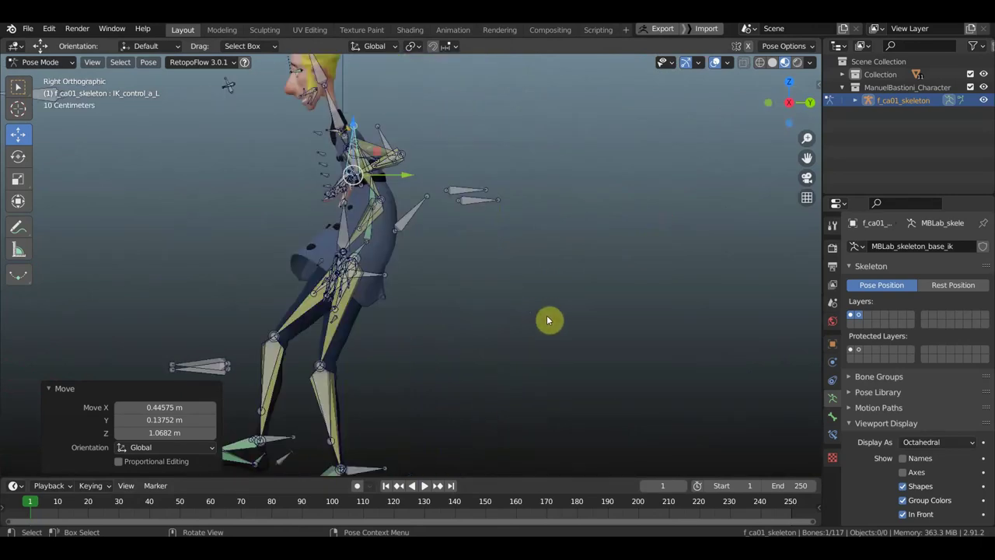
middle_click_drag(528, 314, 640, 381, "shift")
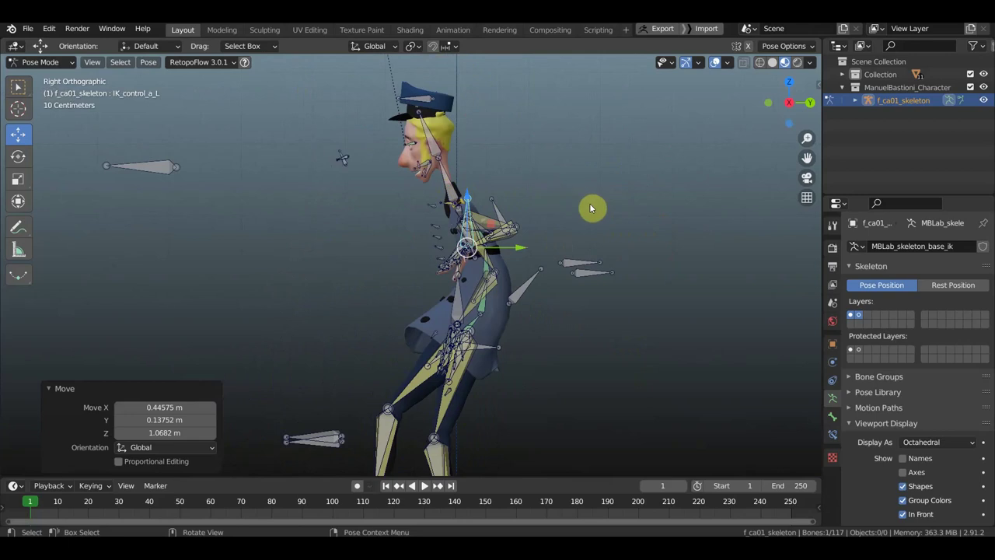
Tilt the neck bone by 20°
left_click(451, 180)
key("r")
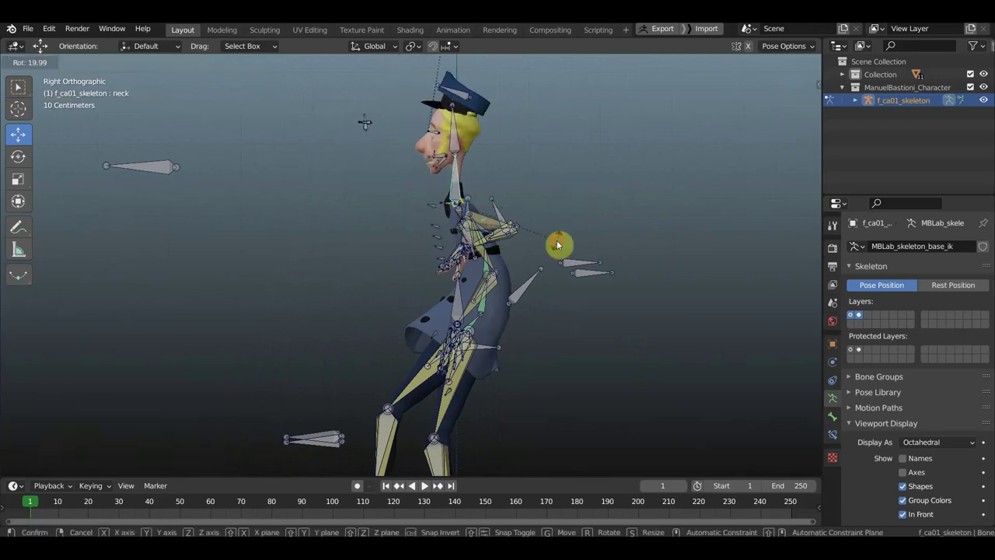
left_click(557, 245)
mouse_move(506, 142)
middle_mouse_down("shift")
mouse_move(515, 313)
mouse_move(467, 266)
middle_mouse_up("shift")
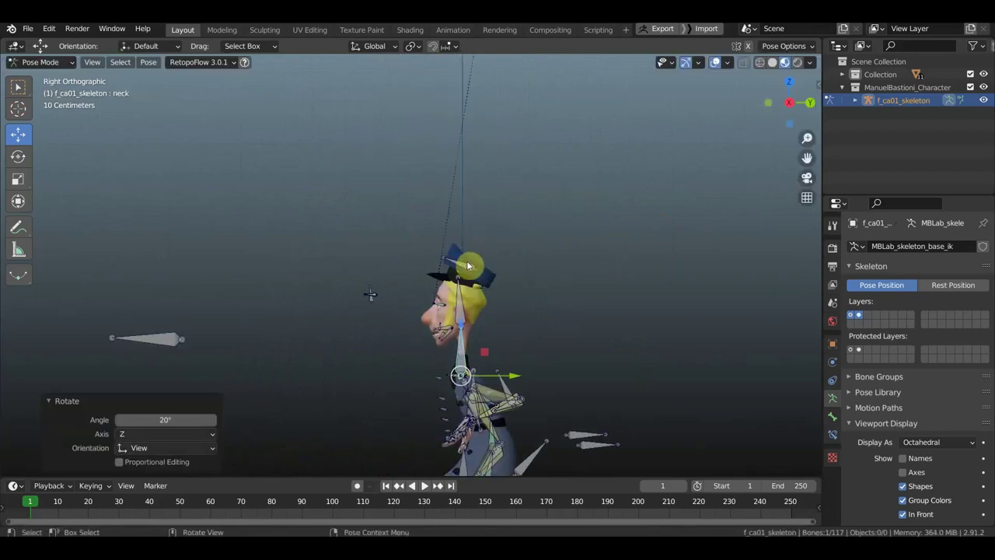
Shift the hat bone head.006 slightly to move the hat
left_click(519, 288)
key("g")
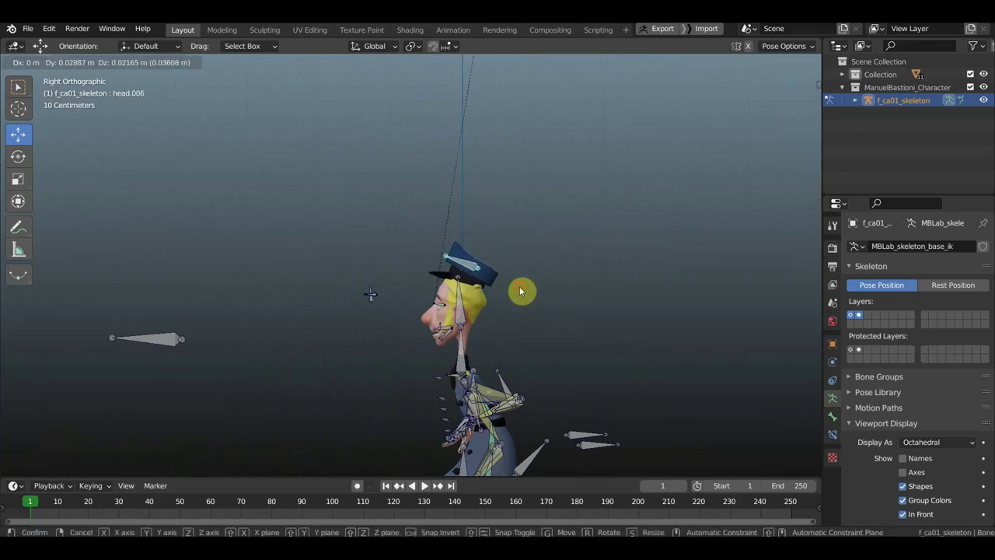
left_click(521, 291)
middle_click_drag(530, 293, 570, 178, "shift")
scroll(526, 210, "up", 5)
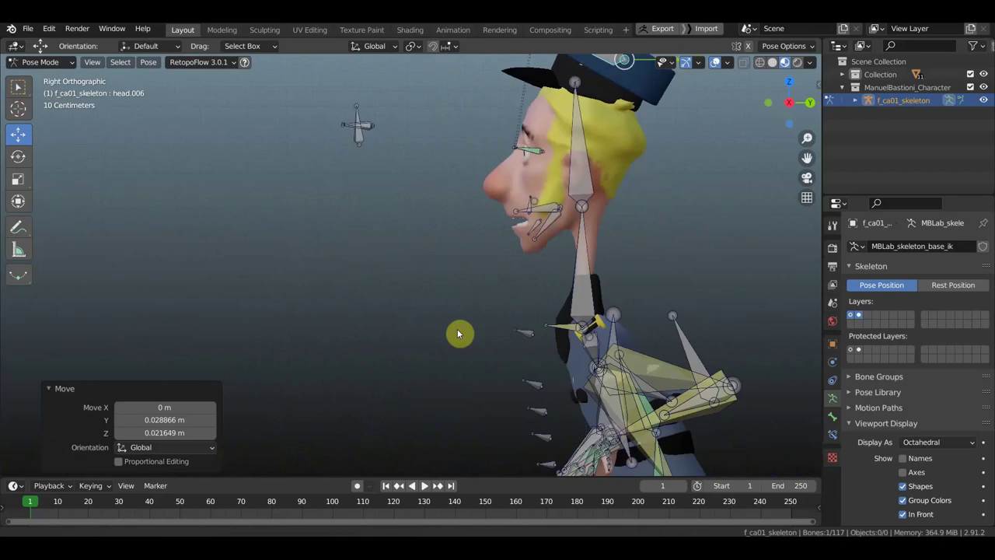
middle_click_drag(459, 334, 420, 325, "shift")
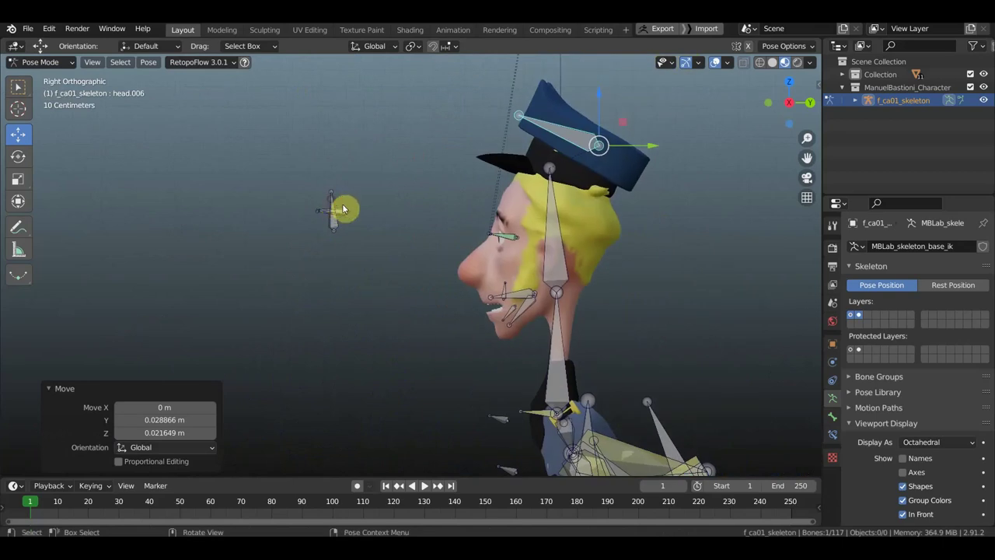
Nudge the small face bone head.003 by a small Y and Z offset
left_click(420, 238)
key("g")
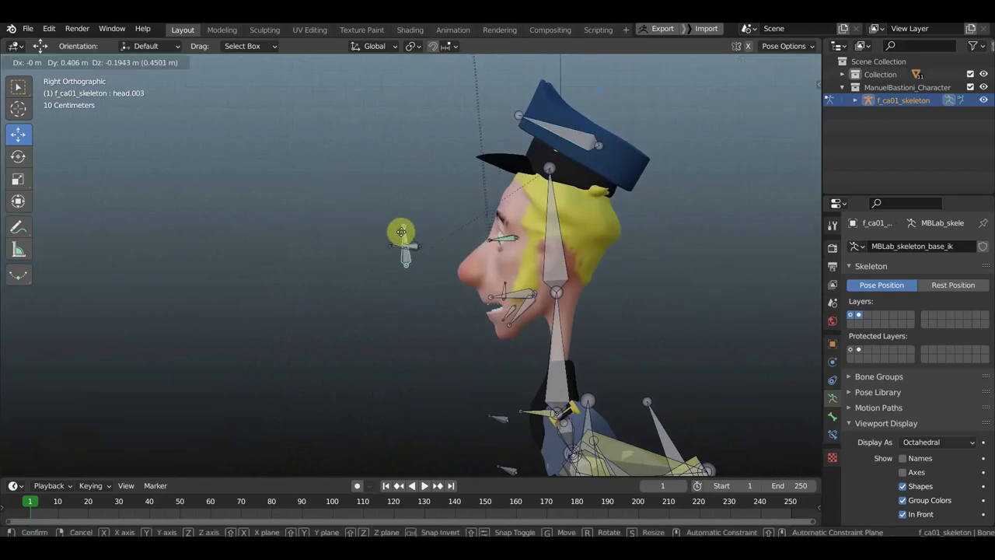
left_click(366, 202)
middle_click_drag(367, 202, 609, 241)
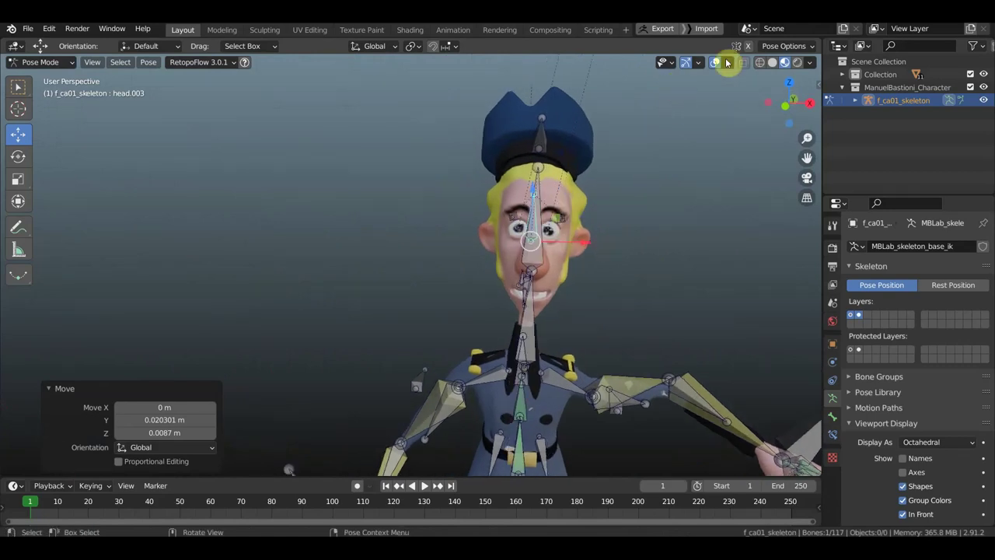
Hide the viewport overlays and move a face bone to test the deformation
left_click(717, 63)
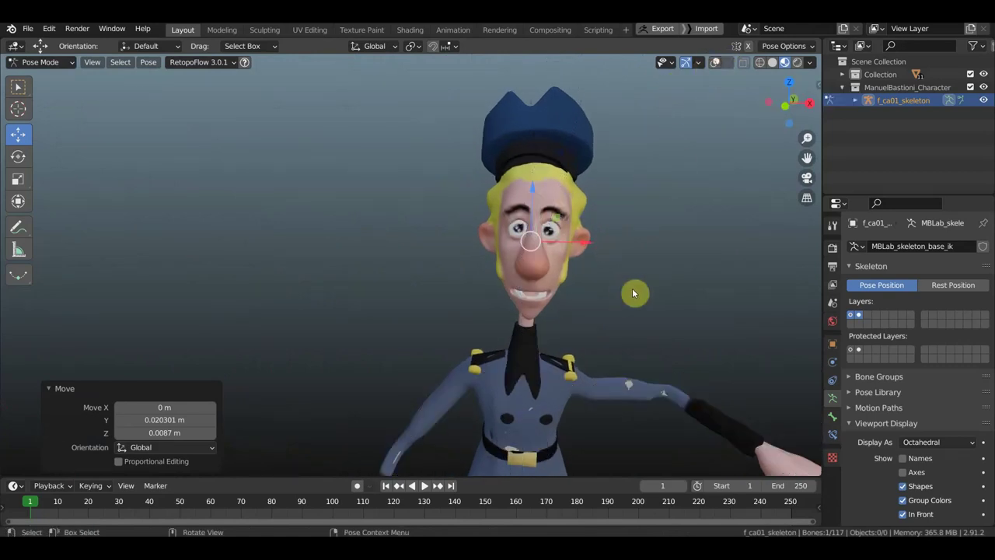
key("g")
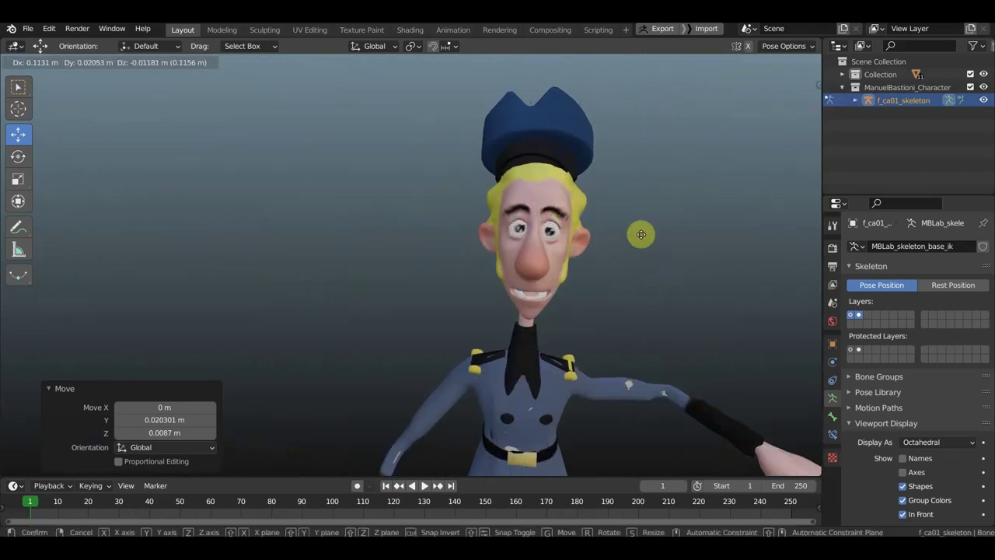
left_click(686, 283)
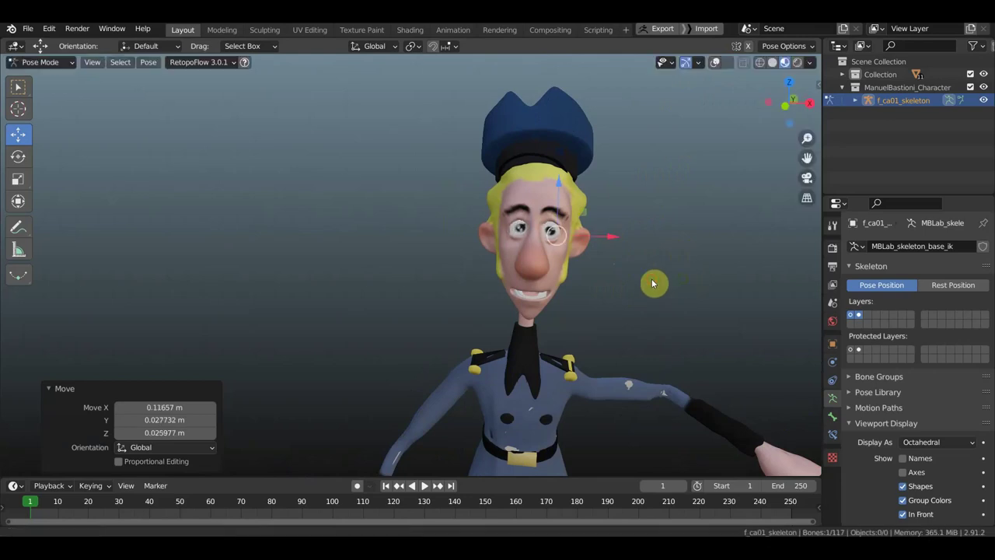
Zoom out and show the ManuelbastioniLAB sidebar panel
mouse_move(655, 282)
middle_mouse_down()
mouse_move(623, 220)
mouse_move(632, 264)
mouse_move(618, 320)
mouse_move(628, 199)
middle_mouse_up()
scroll(628, 200, "down", 2)
scroll(628, 207, "down", 1)
scroll(626, 209, "down", 1)
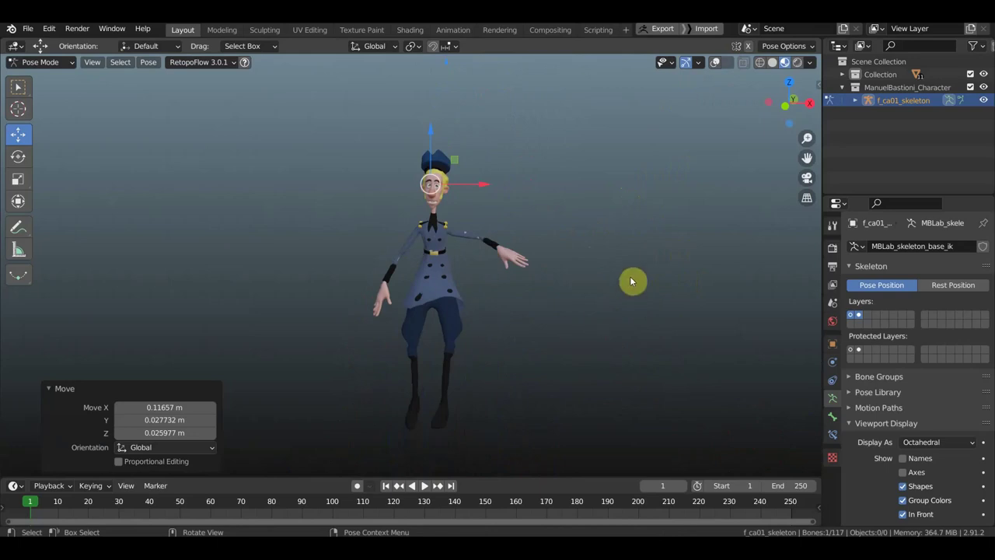
key("n")
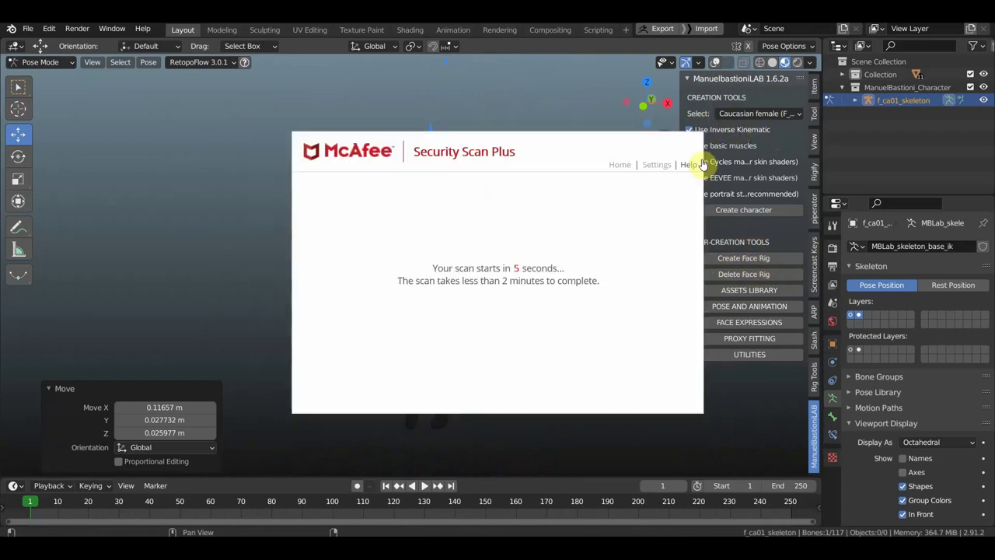
Dismiss the security scan popup and enable Use Inverse Kinematic, keeping Caucasian female
left_click(694, 140)
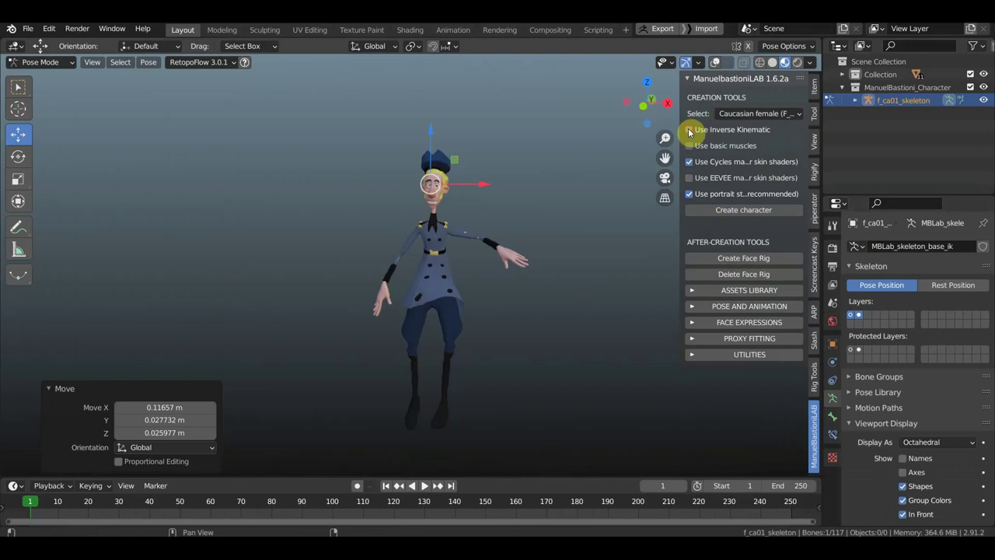
middle_click_drag(590, 275, 473, 295)
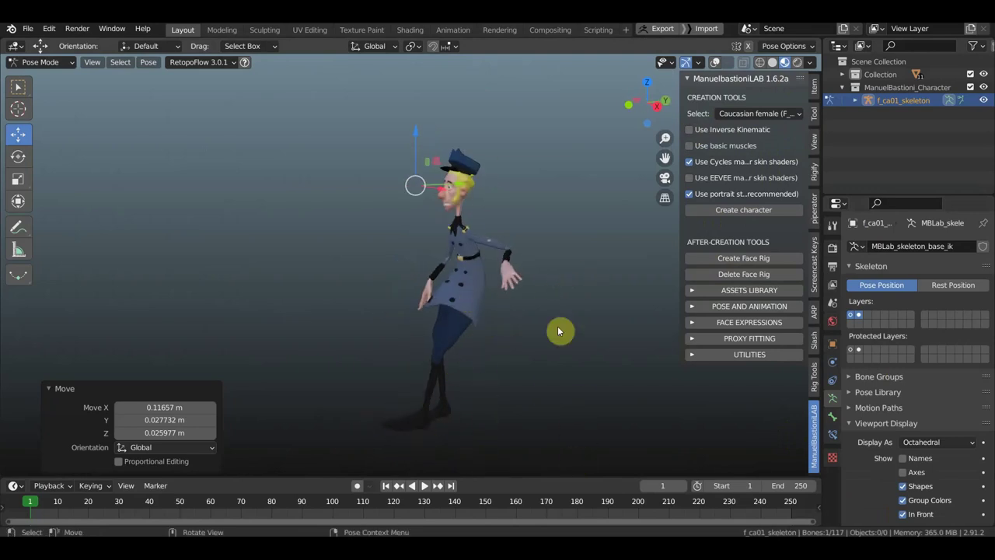
key("ctrl+z")
key("ctrl+shift+z")
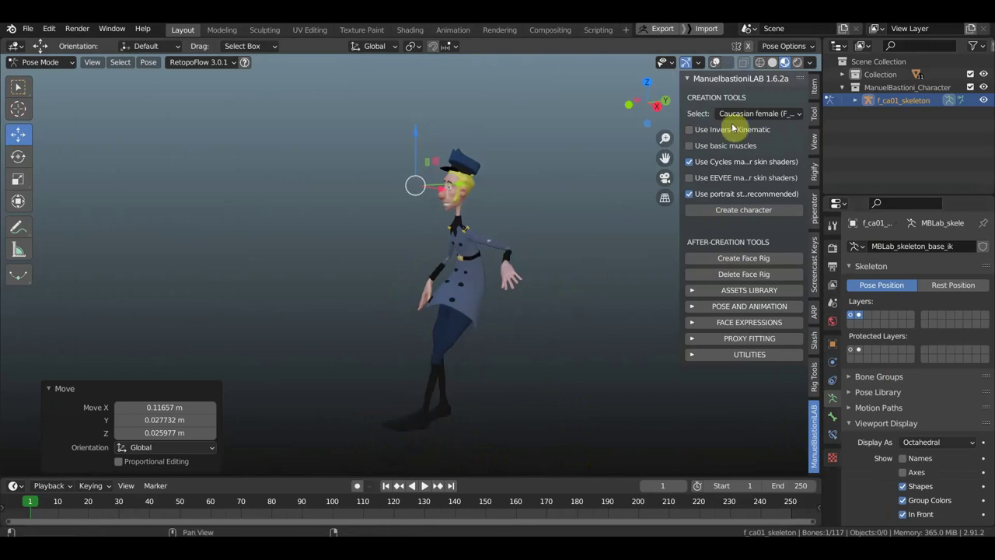
left_click(689, 129)
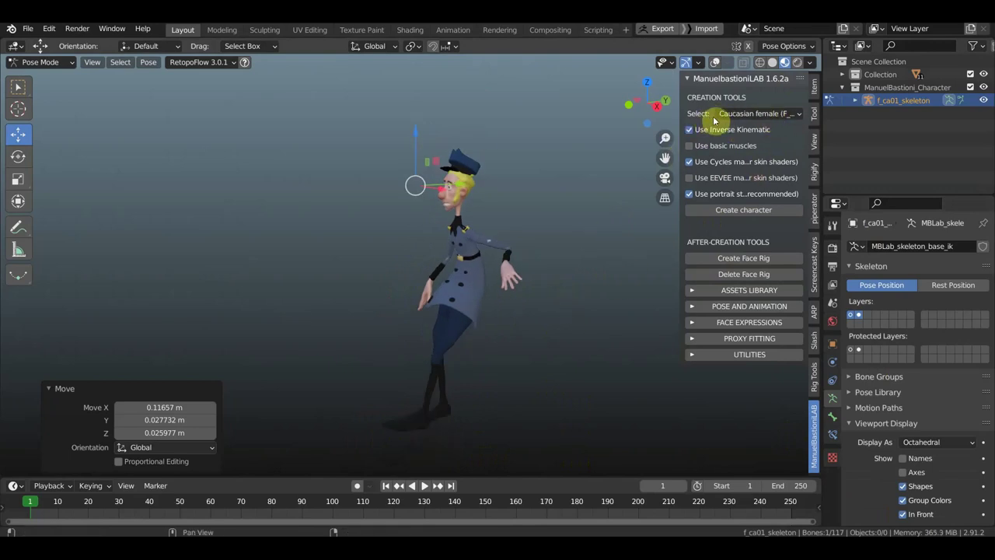
left_click(754, 114)
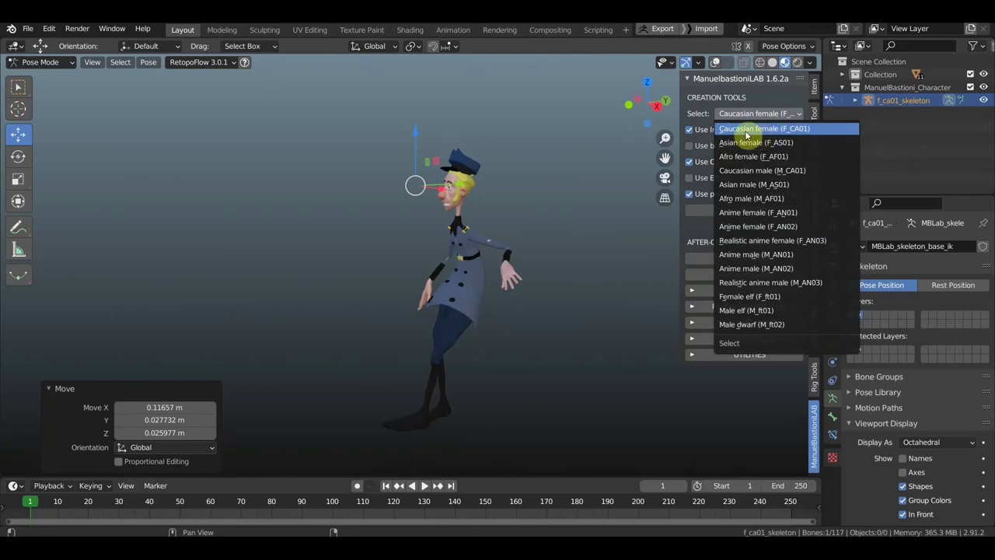
left_click(750, 132)
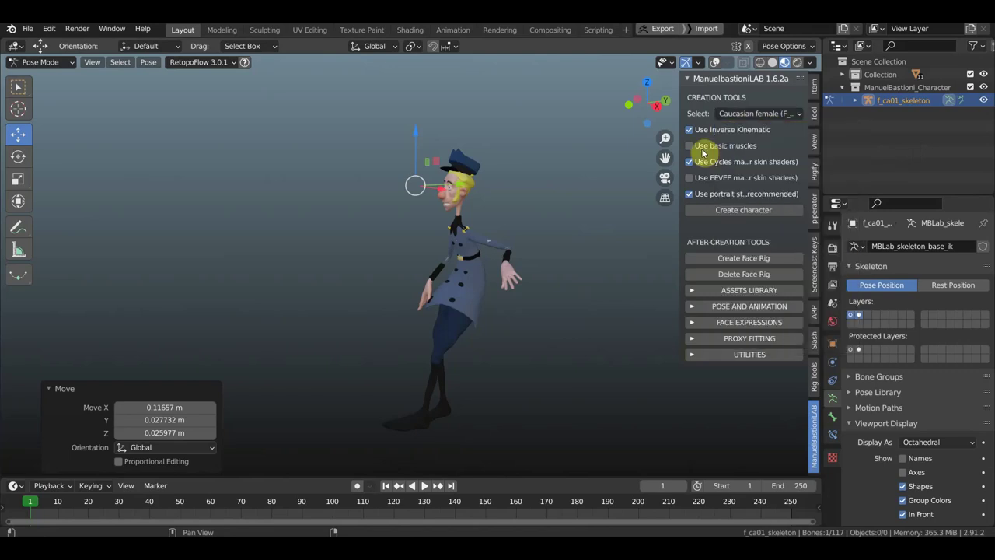
left_click(752, 115)
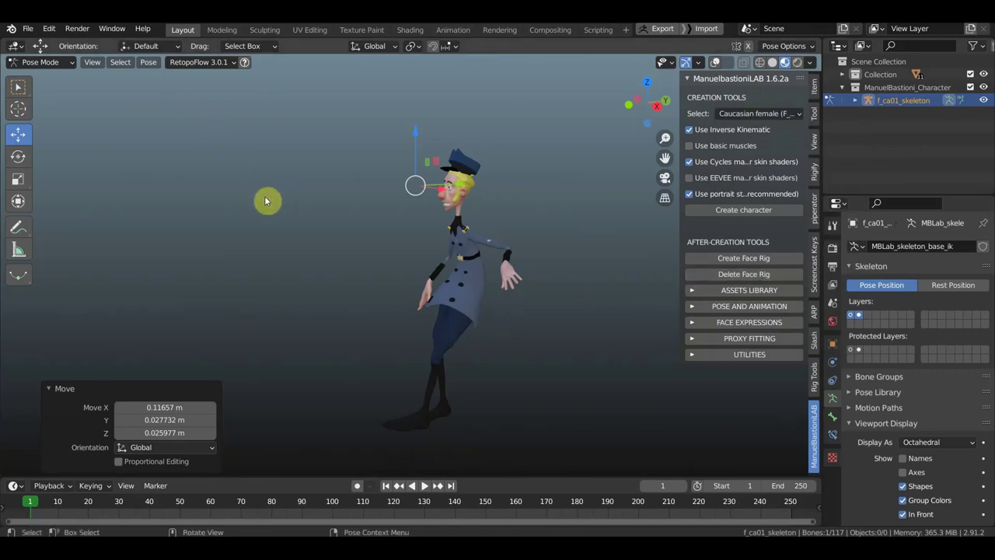
Close the ManuelBastioniLAB sidebar and bring up the Edit menu
left_click_drag(264, 201, 315, 215)
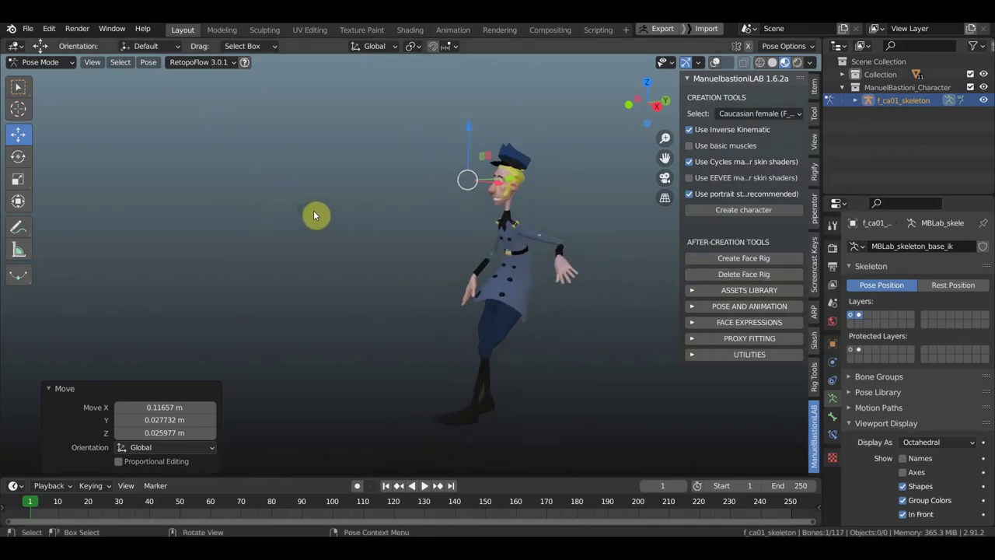
key("n")
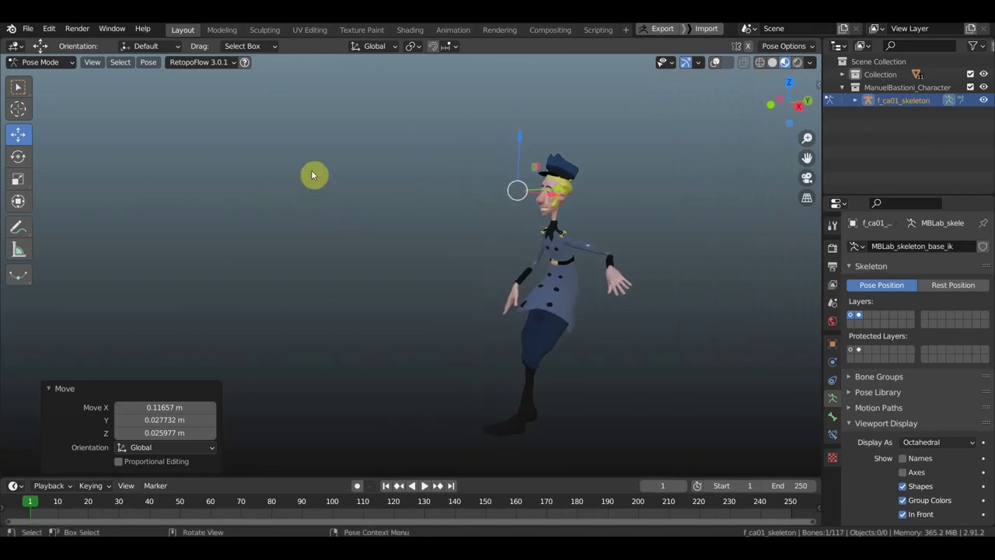
left_click(152, 62)
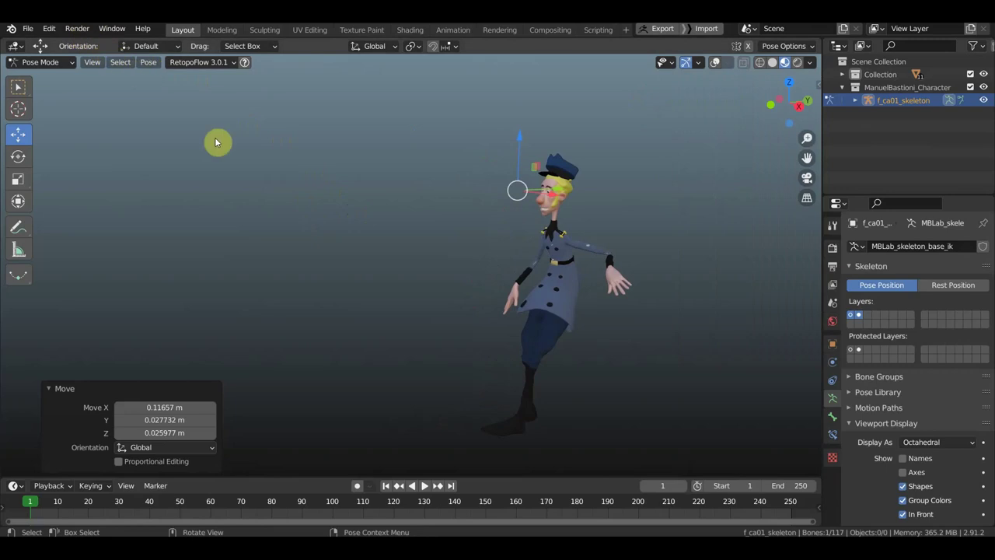
left_click(49, 29)
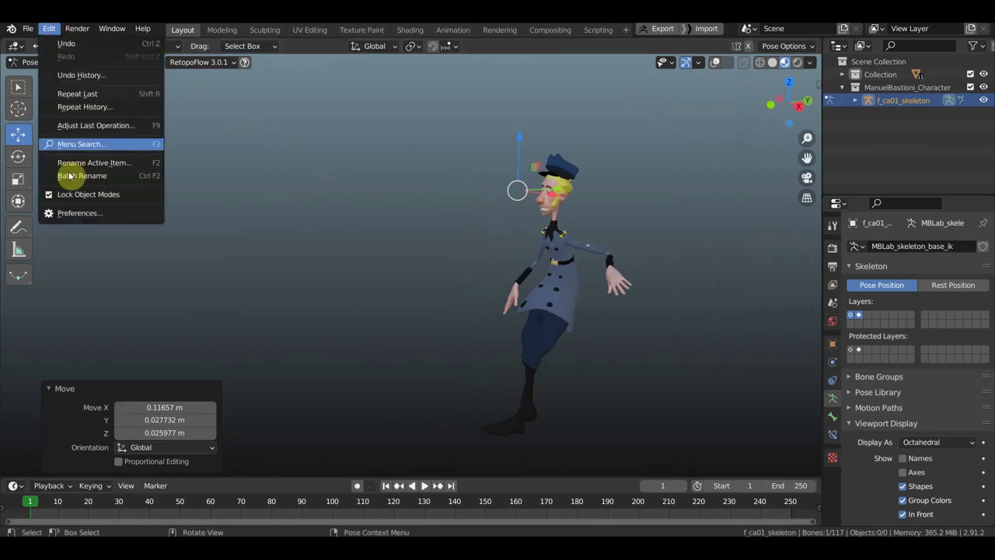
Filter the Preferences Add-ons list by 'ma' to confirm ManuelbastioniLAB 1.6.2 is enabled
left_click(90, 213)
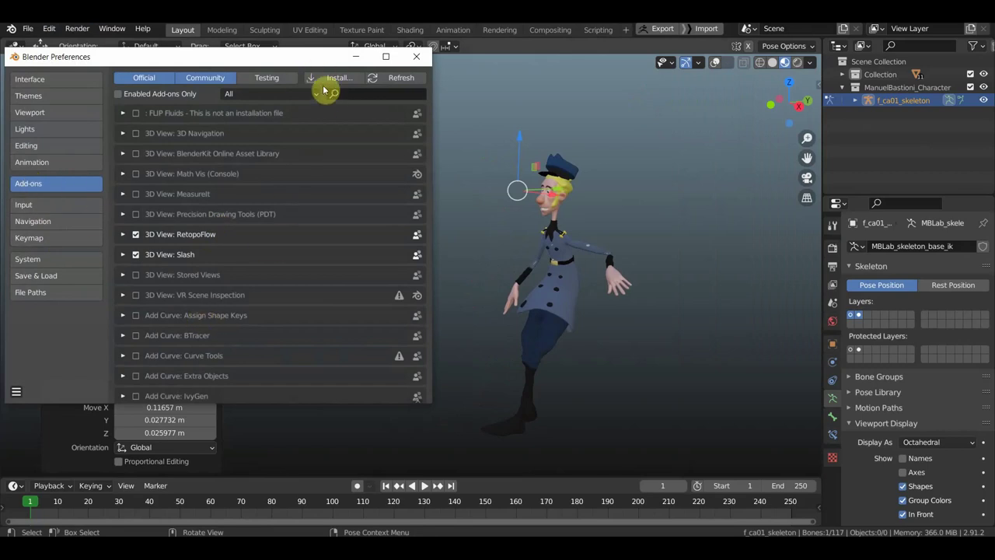
scroll(296, 241, "down", 1)
scroll(293, 240, "down", 1)
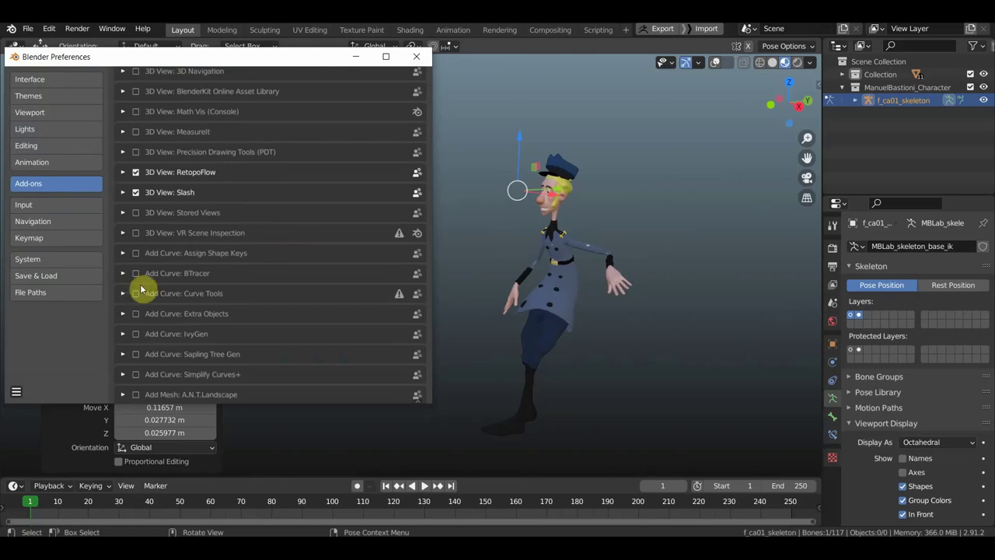
scroll(309, 117, "up", 3)
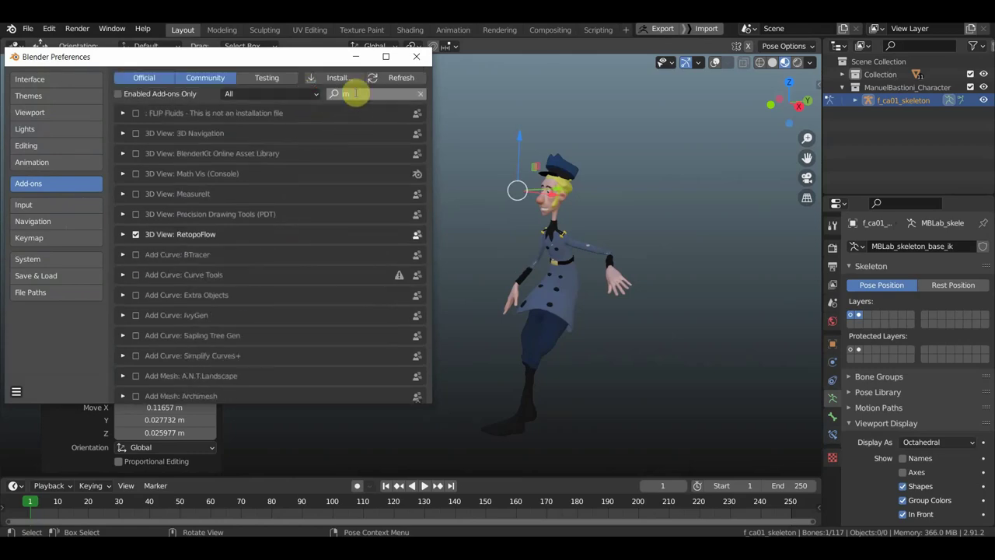
type("ma")
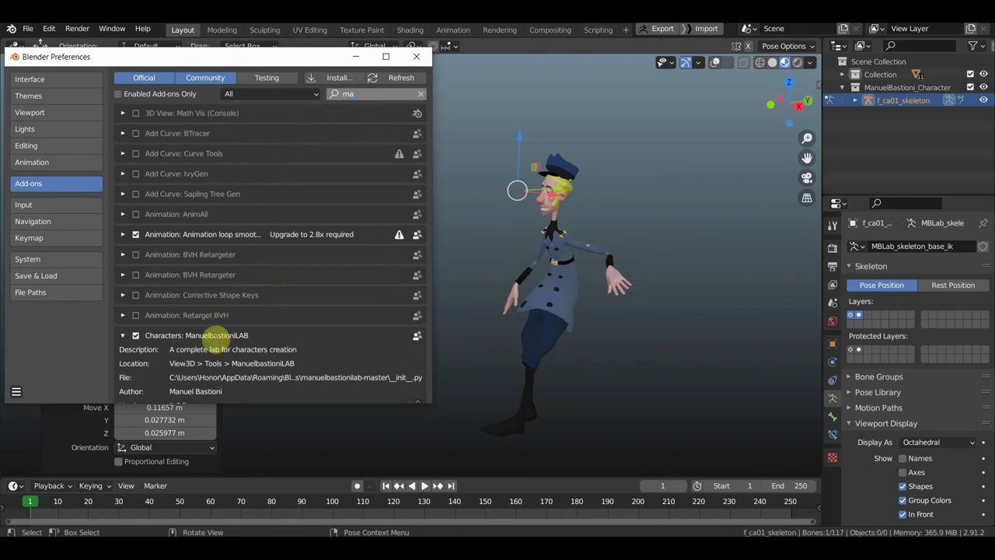
left_click(313, 318)
scroll(311, 315, "down", 3)
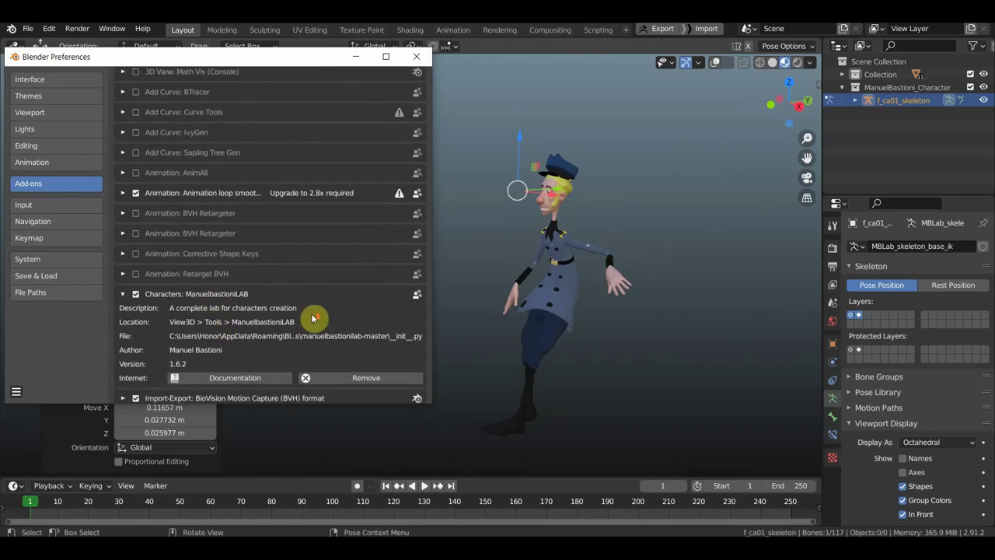
scroll(317, 316, "down", 1)
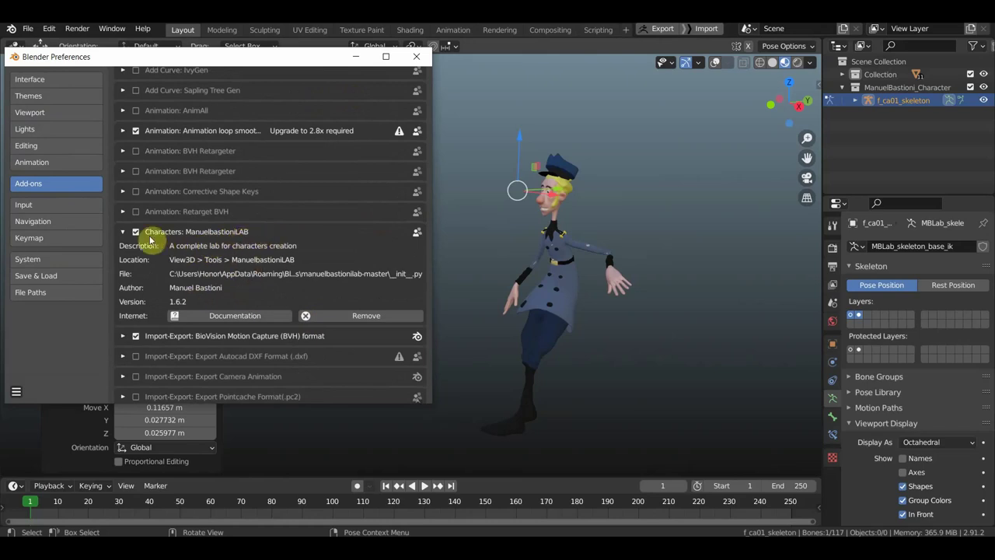
Save the preferences and close the Preferences window
left_click(16, 394)
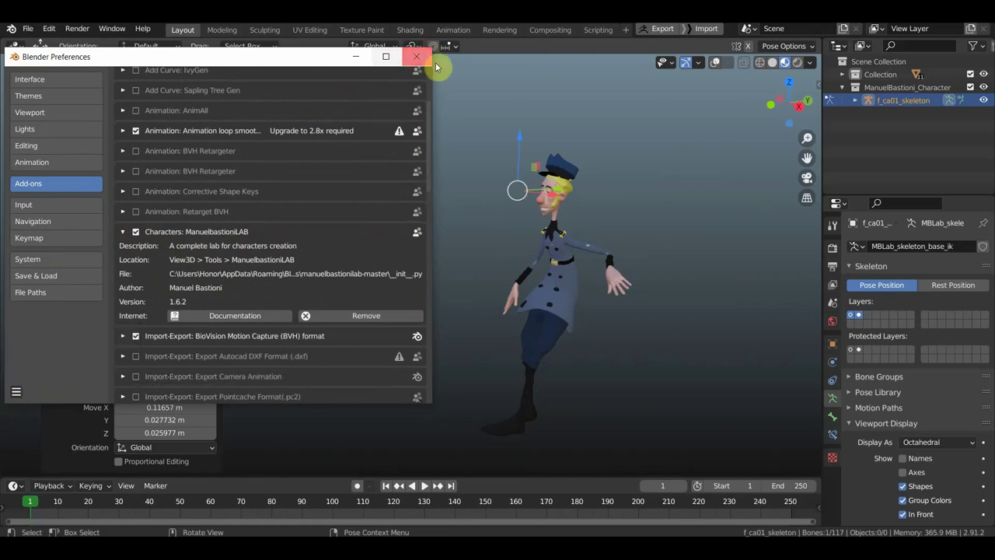
left_click(16, 394)
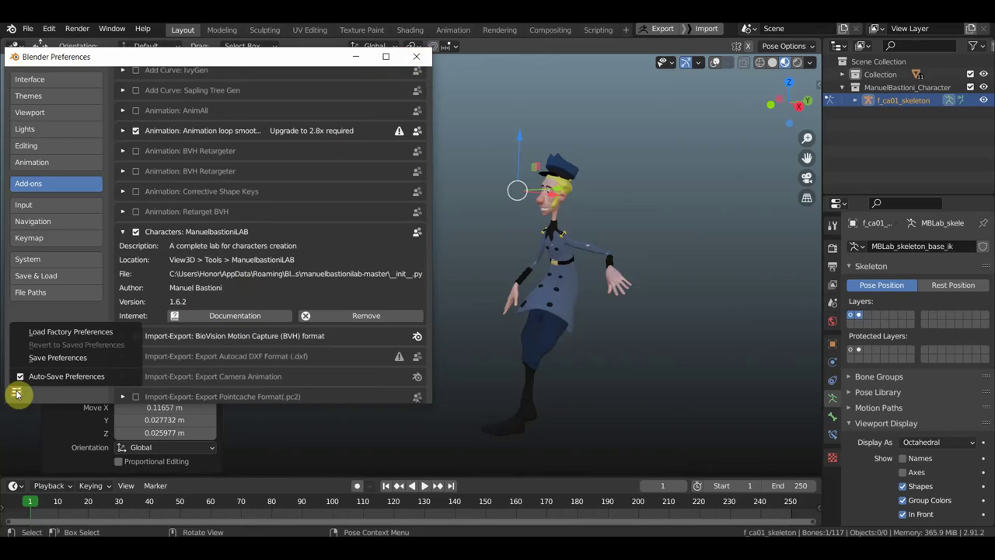
left_click(58, 358)
left_click(414, 56)
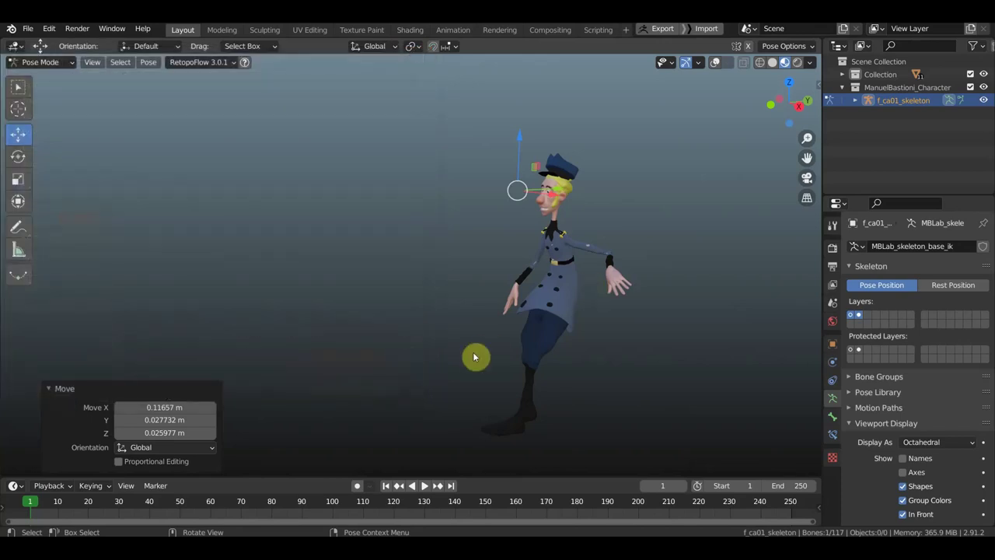
Toggle the ManuelBastioniLAB sidebar on and off, then go to File to load the rigged scene
key("n")
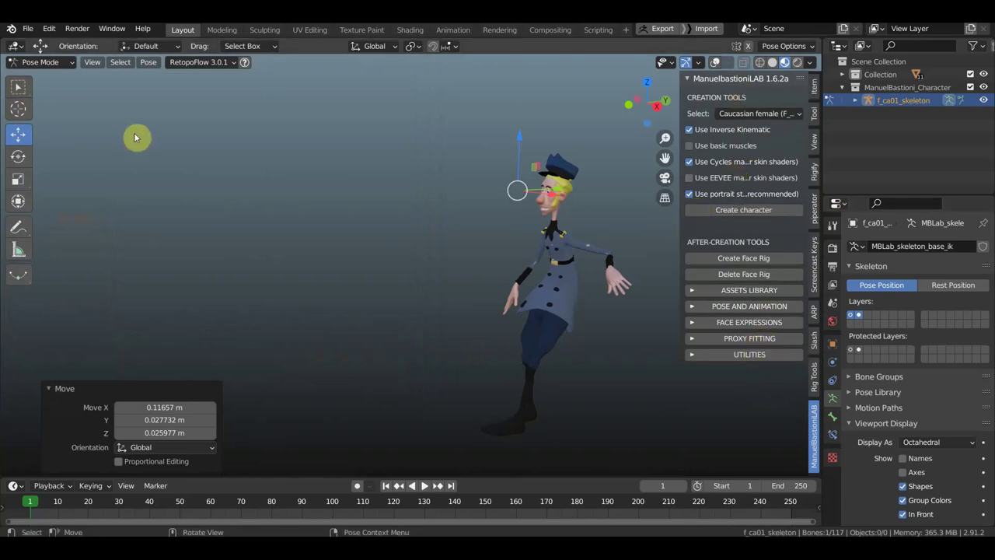
key("n")
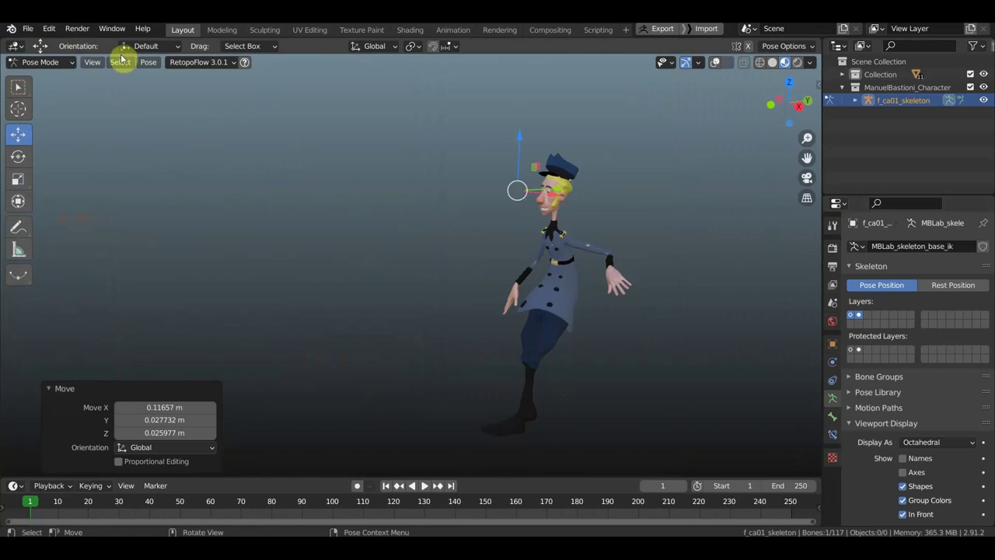
left_click(28, 30)
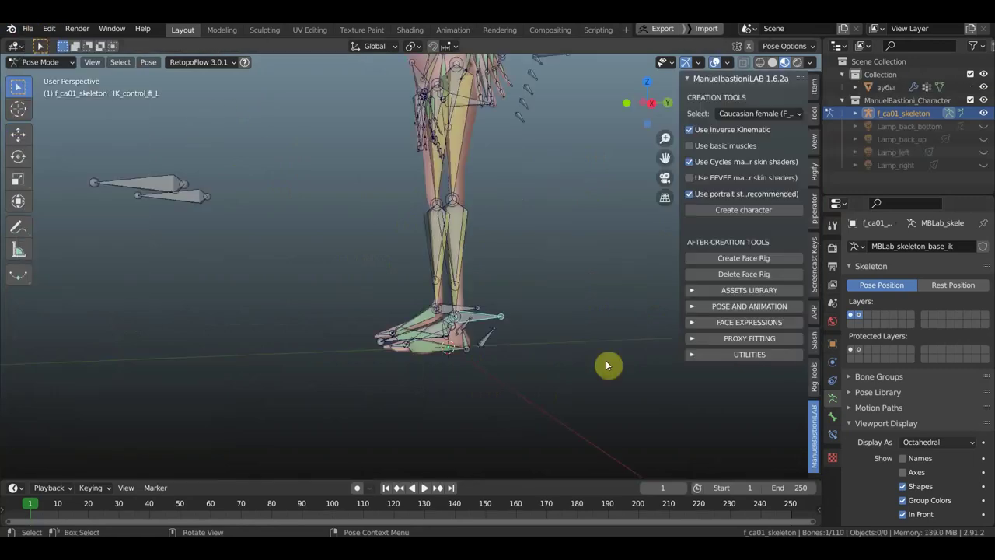
Hide the sidebar, frame the whole rig and switch f_ca01_skeleton to Object Mode
key("n")
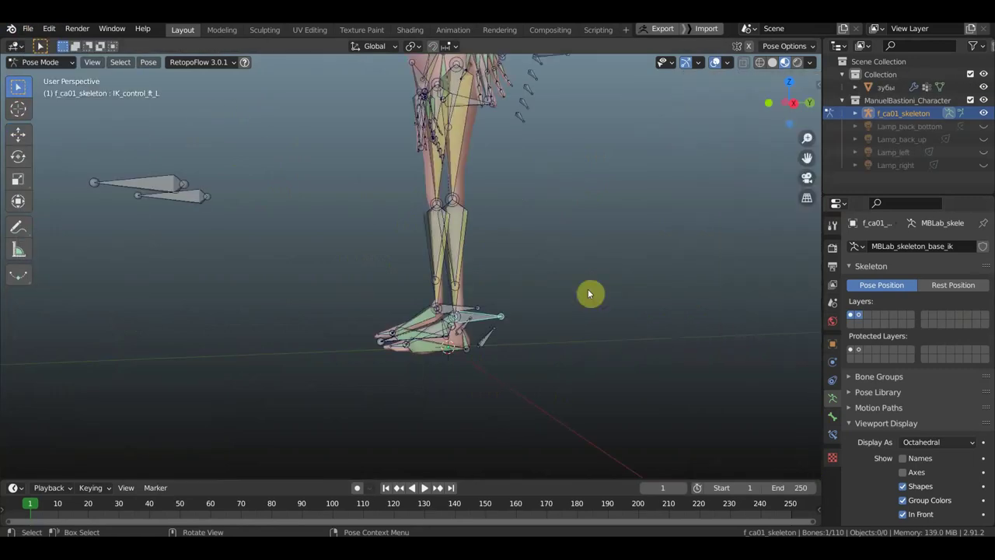
mouse_move(587, 288)
middle_mouse_down()
mouse_move(562, 232)
mouse_move(569, 381)
mouse_move(673, 391)
middle_mouse_up()
scroll(569, 381, "up", 2)
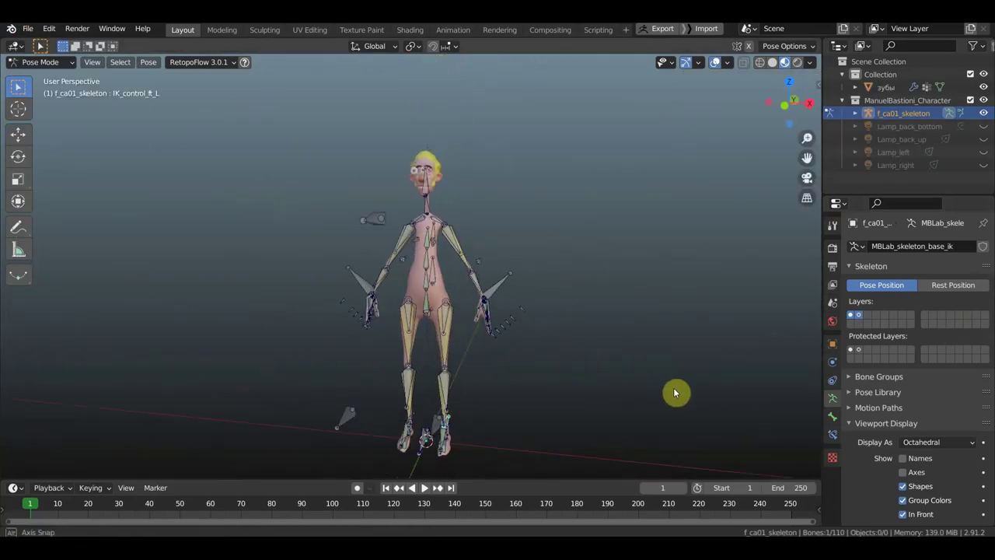
scroll(526, 362, "up", 1)
scroll(544, 334, "up", 3)
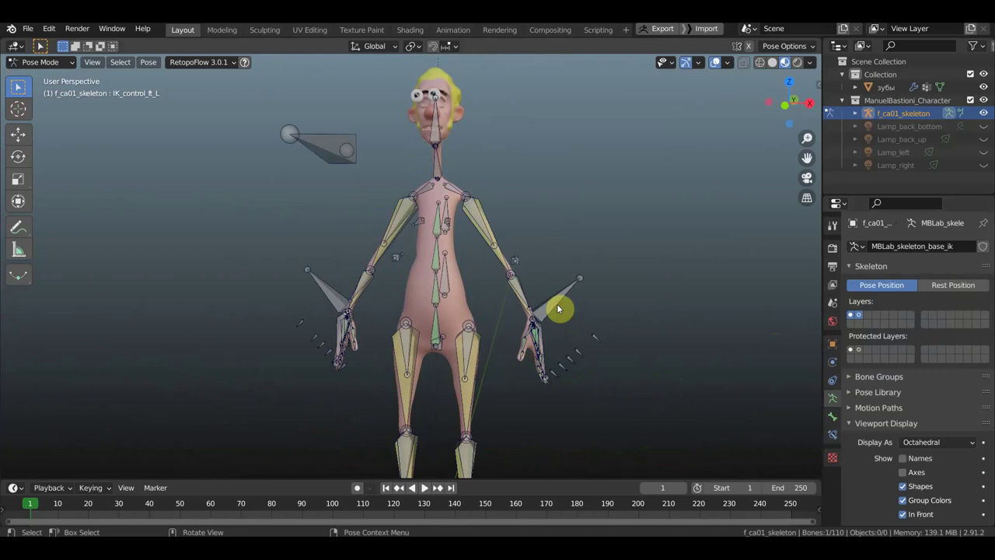
left_click(41, 62)
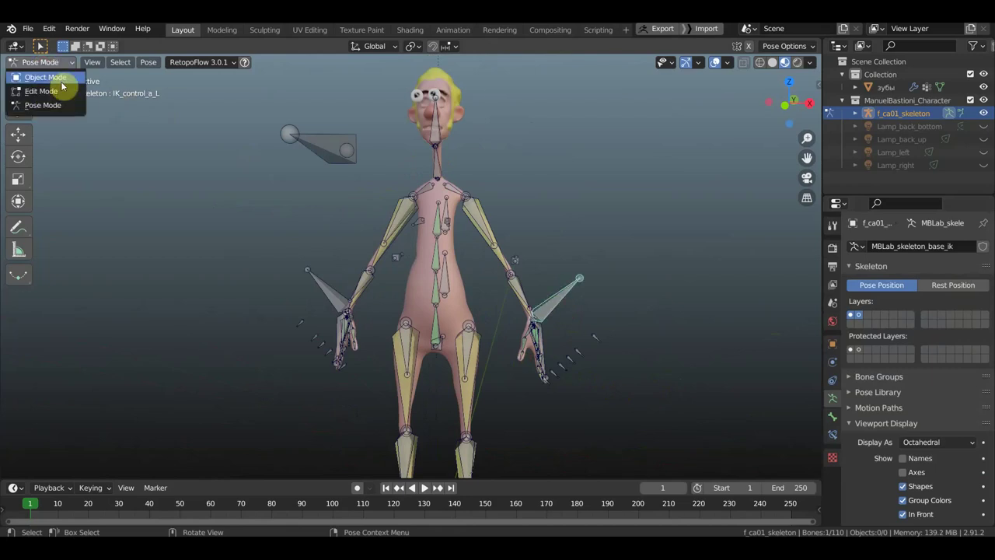
left_click(59, 75)
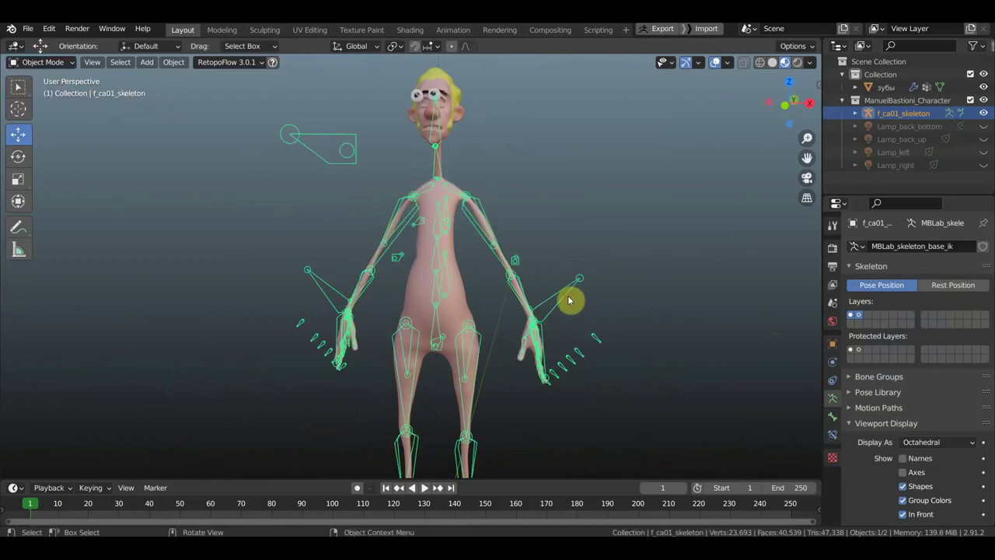
Delete f_ca01_skeleton, centre the bare body in front view, and show the ManuelBastioniLAB tools
key("Delete")
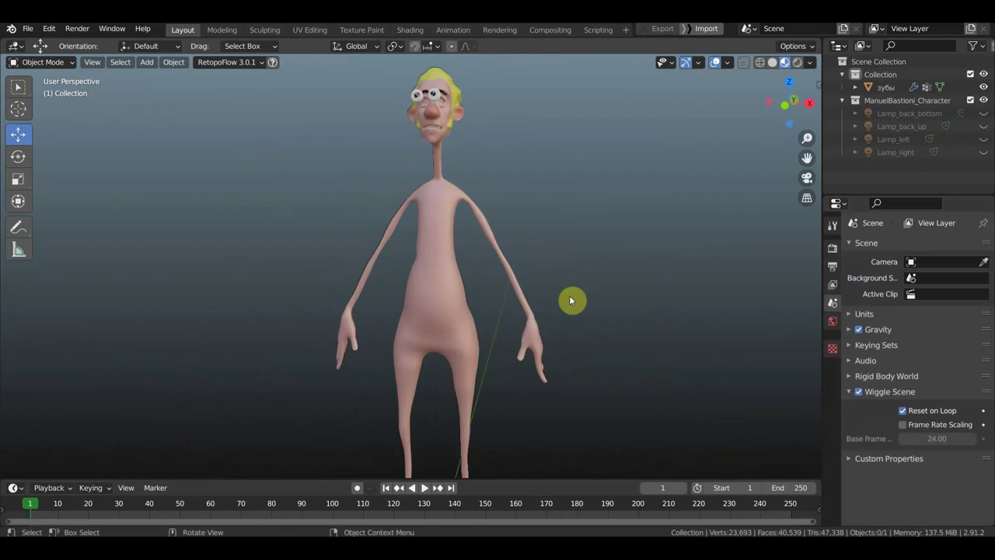
mouse_move(576, 261)
middle_mouse_down("shift")
mouse_move(570, 293)
mouse_move(581, 137)
mouse_move(584, 163)
middle_mouse_up("shift")
key("KP_1")
scroll(586, 215, "down", 2)
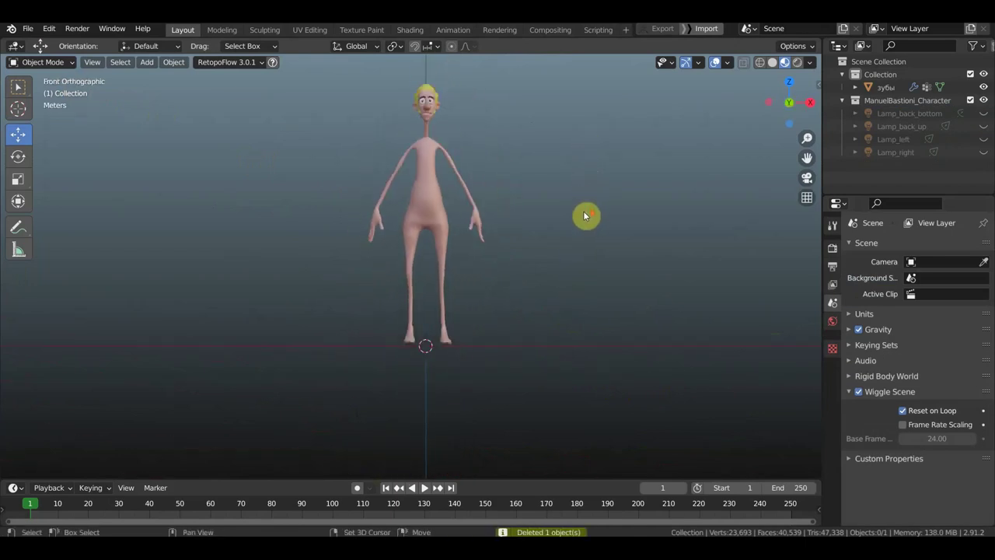
mouse_move(583, 212)
middle_mouse_down("shift")
mouse_move(576, 279)
mouse_move(576, 269)
middle_mouse_up("shift")
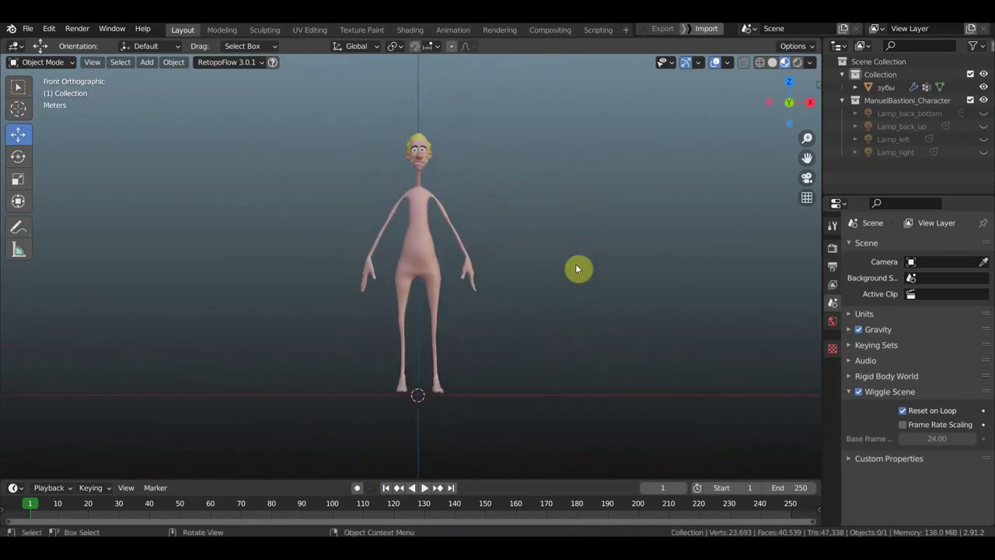
key("n")
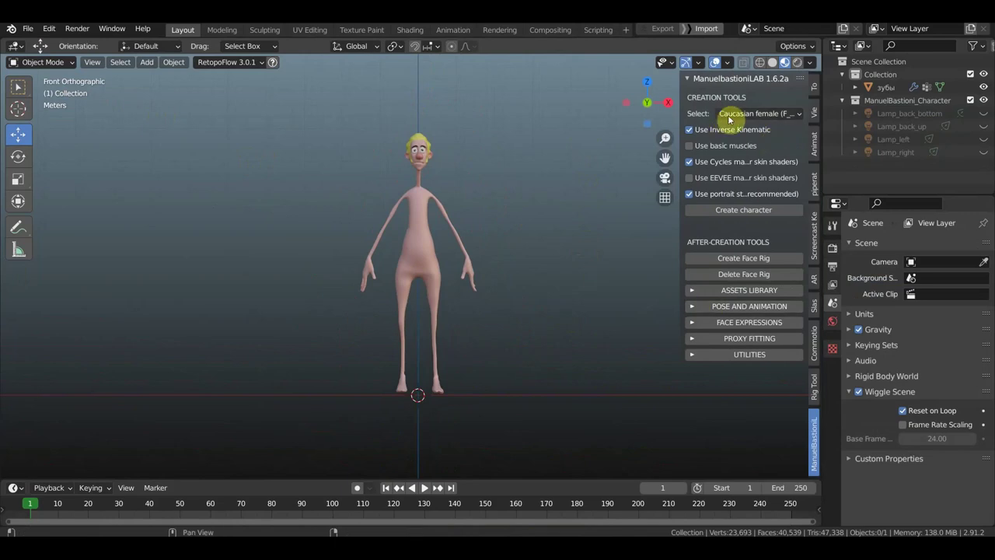
Keep 'Caucasian female' as the ManuelBastioniLAB character type and start creating the character
left_click(755, 116)
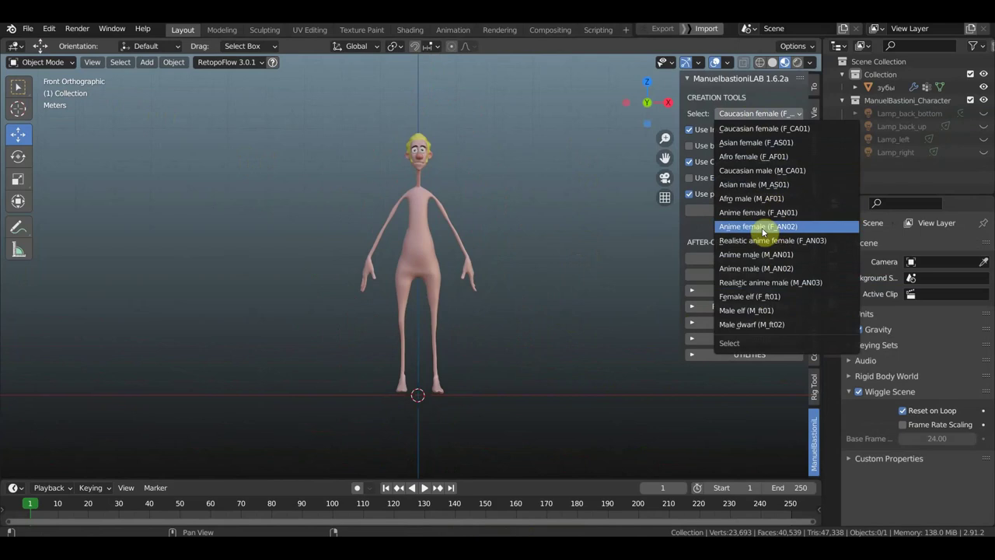
left_click(769, 129)
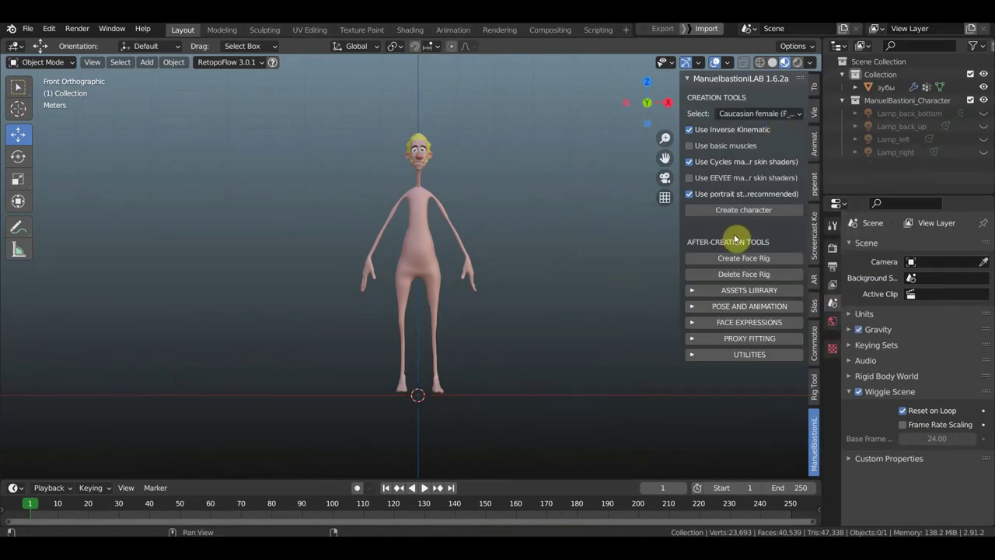
left_click(755, 213)
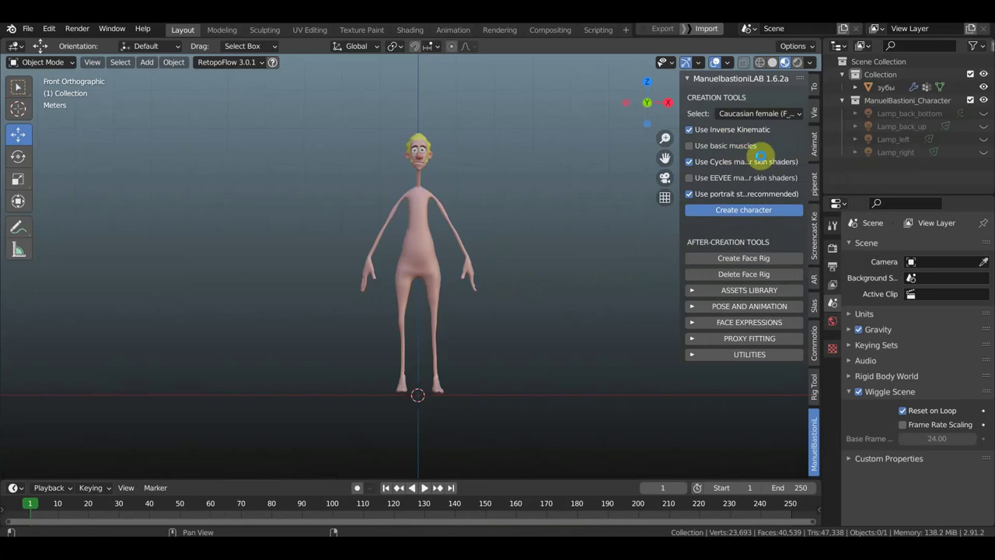
Create the character with its skeleton and set character_age and character_mass to -1.000
left_click(743, 210)
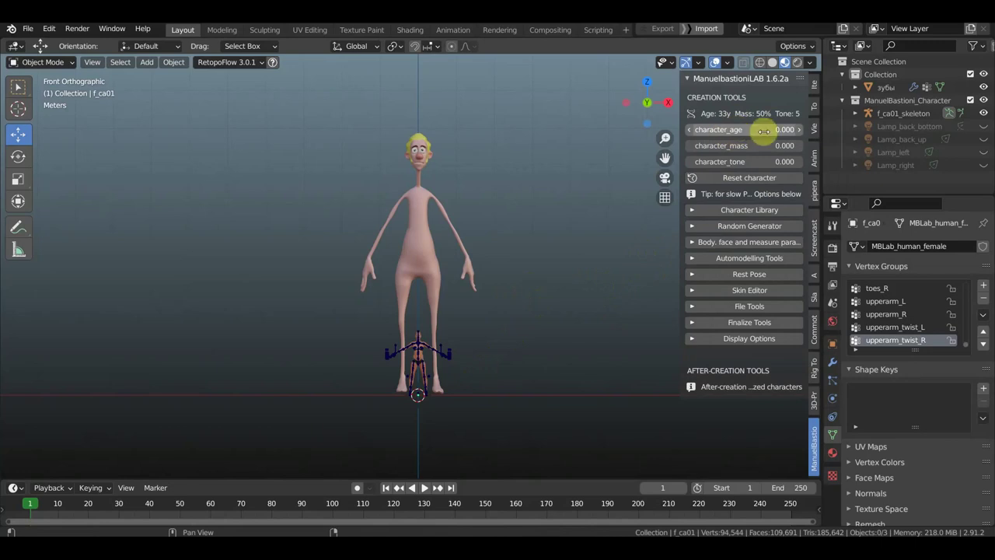
left_click_drag(764, 131, 804, 140)
key("ctrl+z")
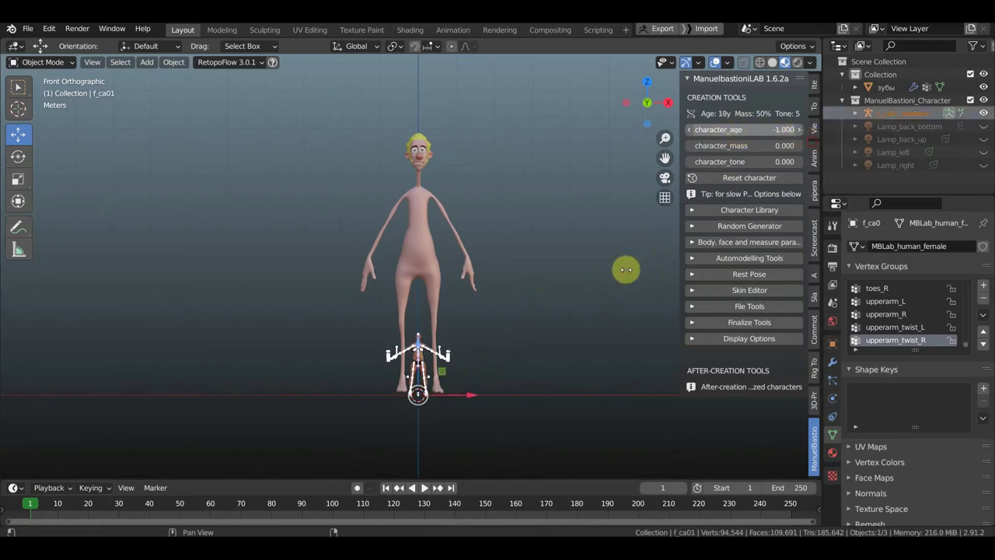
key("ctrl+shift+z")
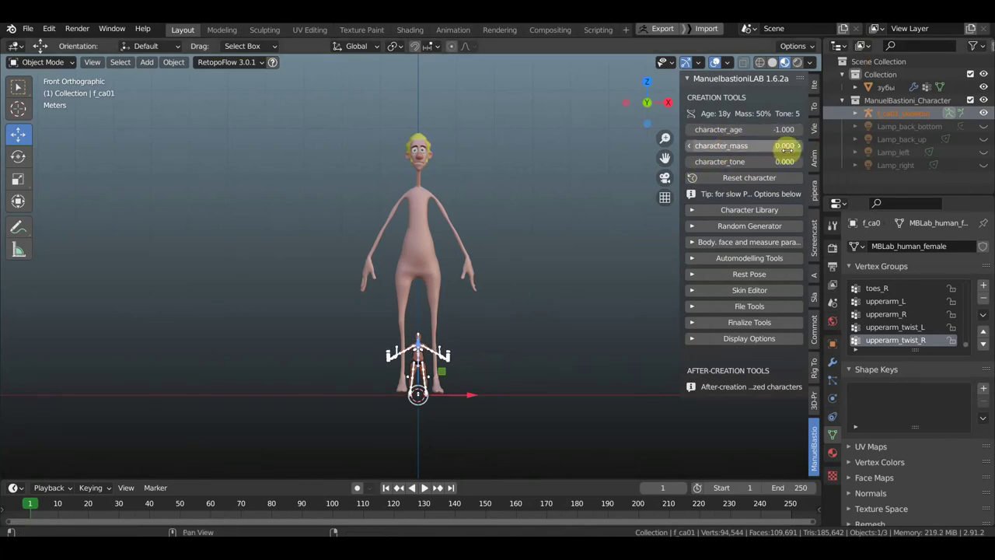
left_click_drag(731, 163, 619, 256)
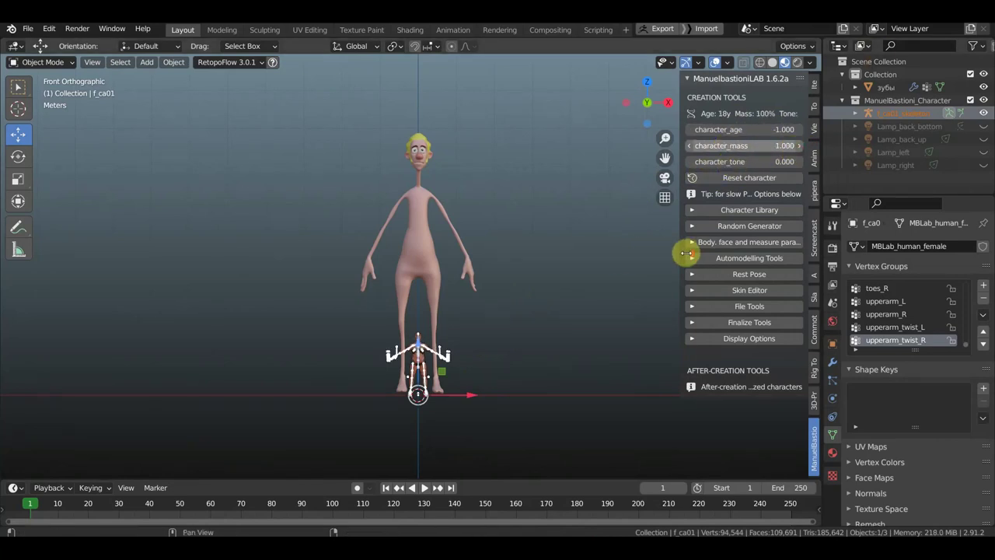
left_click_drag(686, 252, 604, 289)
Frame the small generated character, hiding and then restoring the viewport overlays
scroll(592, 297, "up", 3)
middle_click_drag(592, 297, 587, 161, "shift")
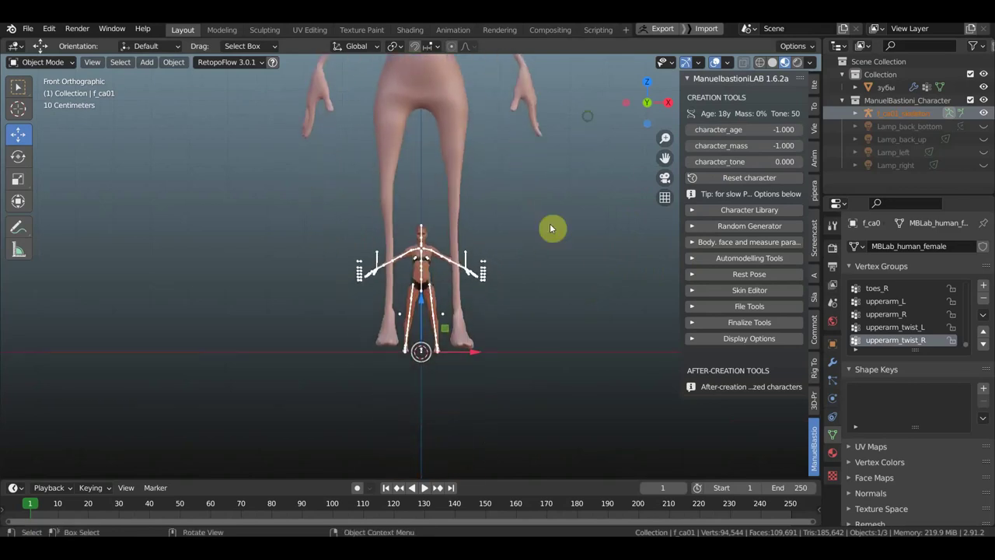
scroll(550, 228, "up", 4)
scroll(550, 232, "down", 2)
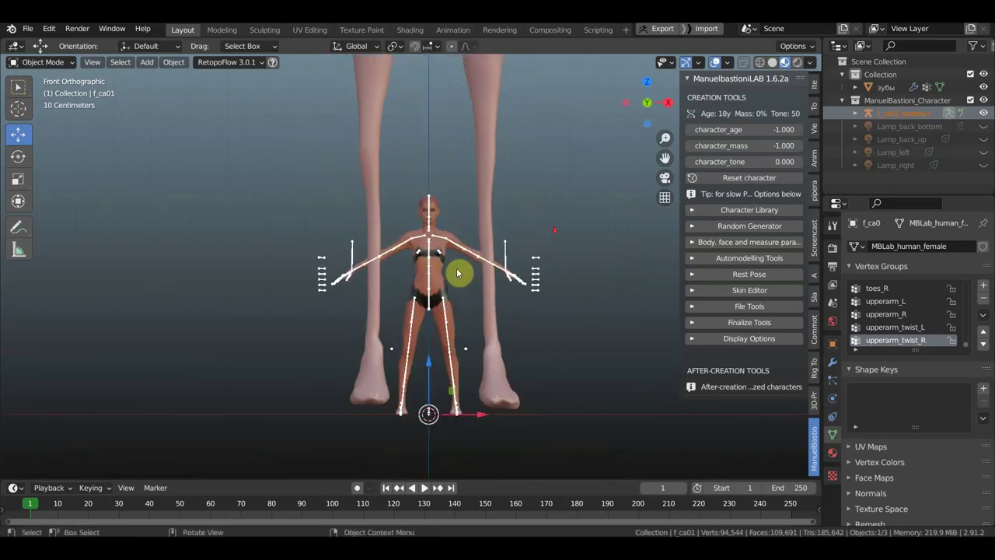
scroll(423, 270, "up", 4)
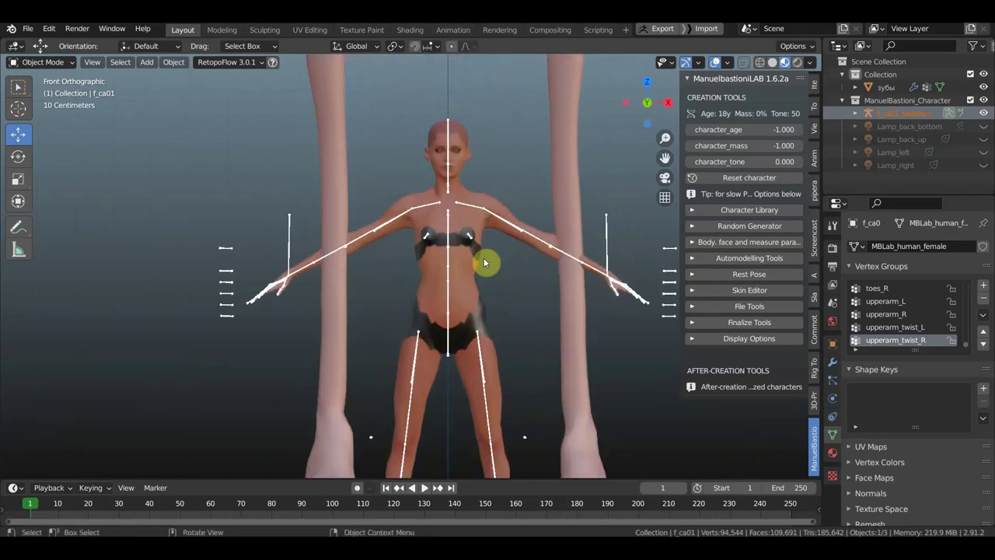
left_click(720, 63)
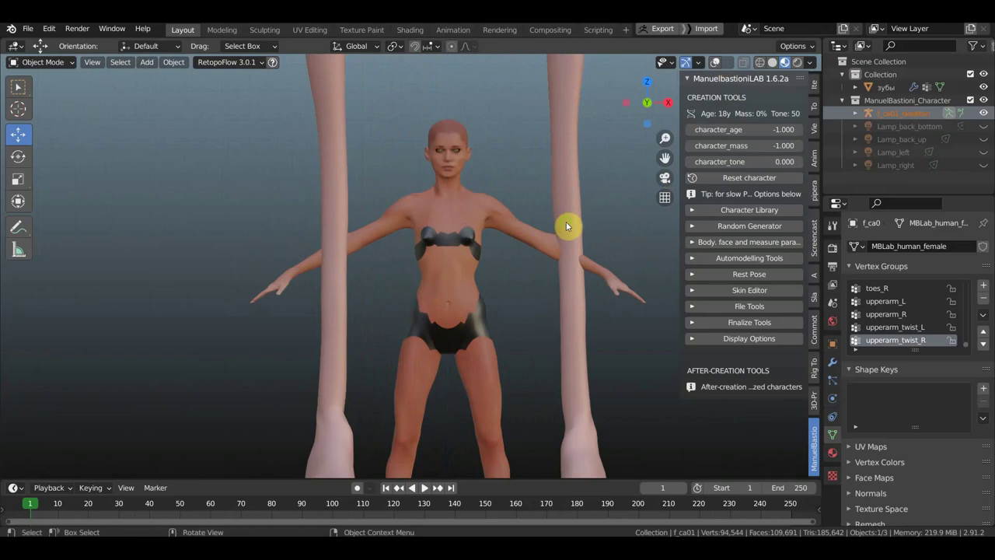
mouse_move(566, 222)
middle_mouse_down()
mouse_move(625, 224)
mouse_move(551, 224)
middle_mouse_up()
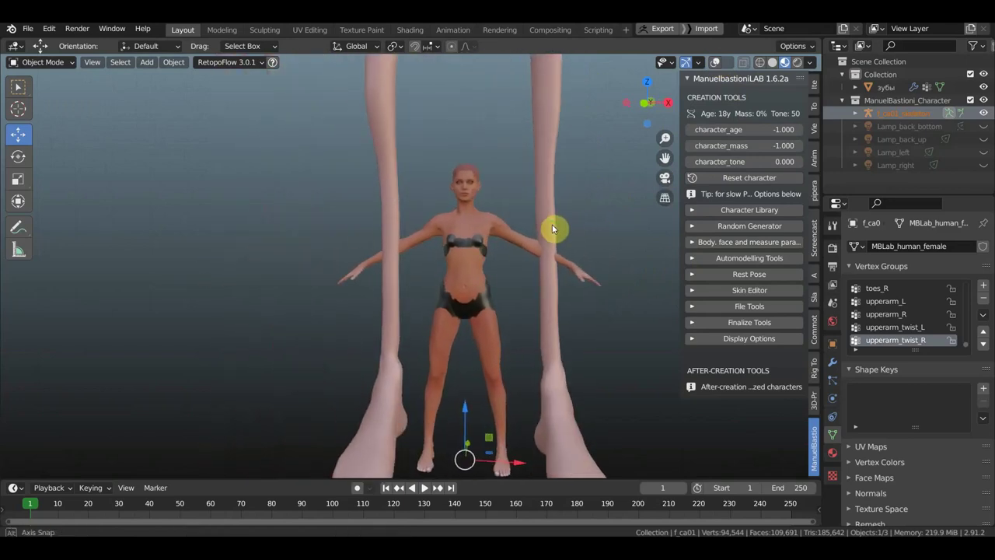
left_click(717, 61)
Delete the generated human body mesh and return to front orthographic view
left_click(480, 213)
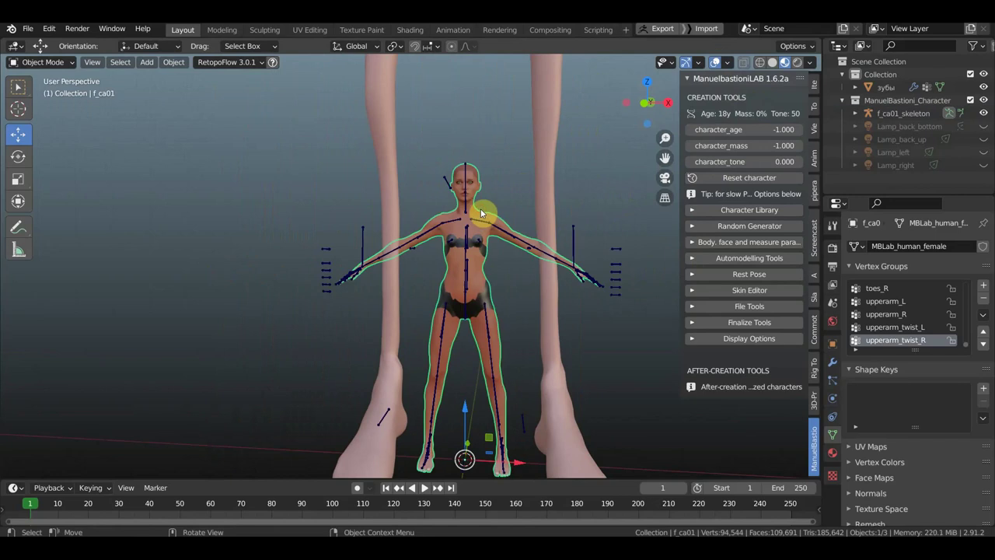
key("Delete")
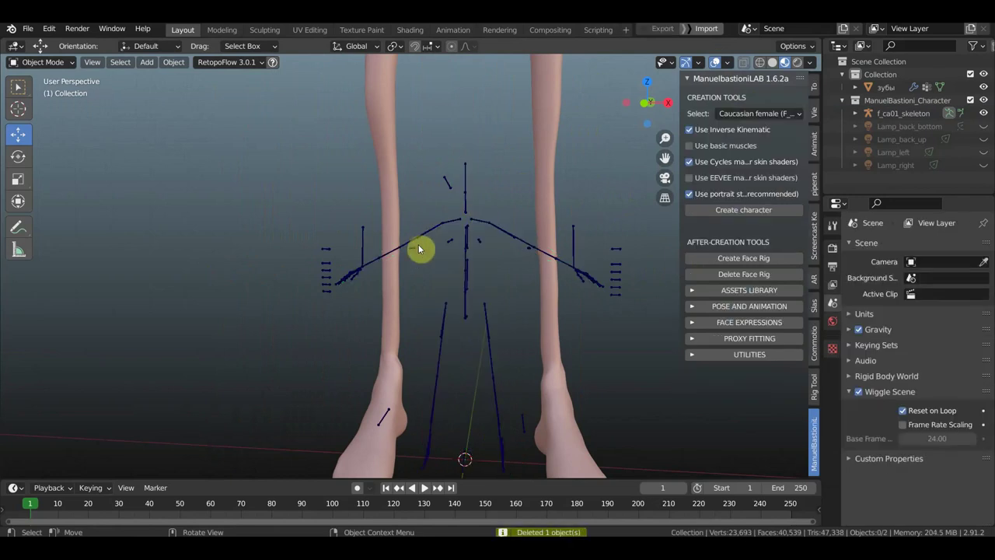
key("KP_1")
scroll(443, 280, "down", 3)
Select f_ca01_skeleton and scale it up by about 3.6
left_click(427, 288)
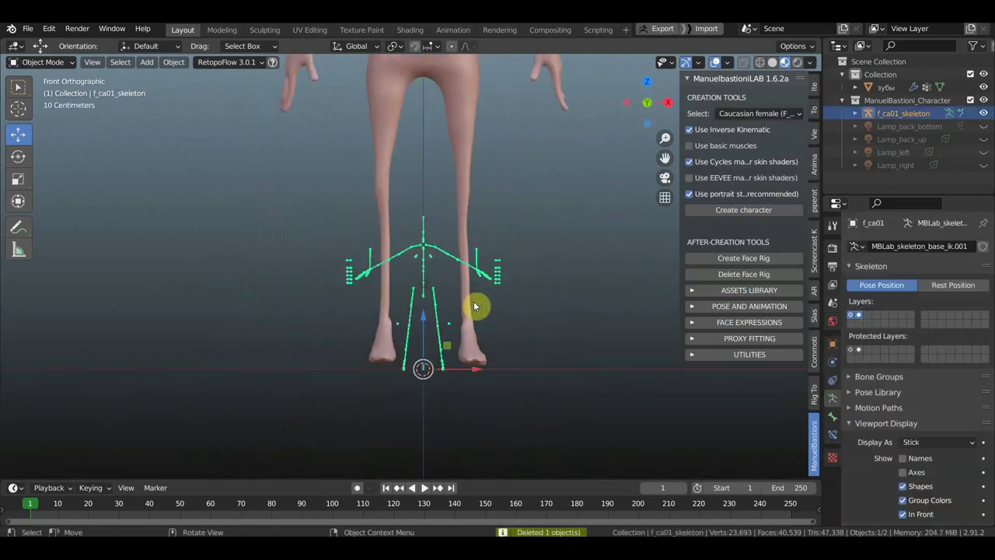
scroll(490, 307, "down", 3)
key("s")
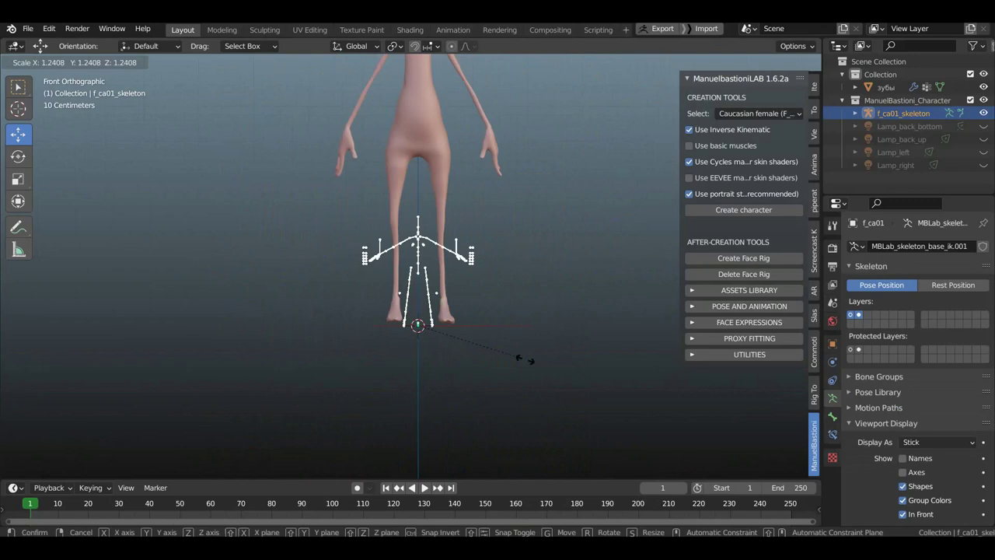
left_click(710, 440)
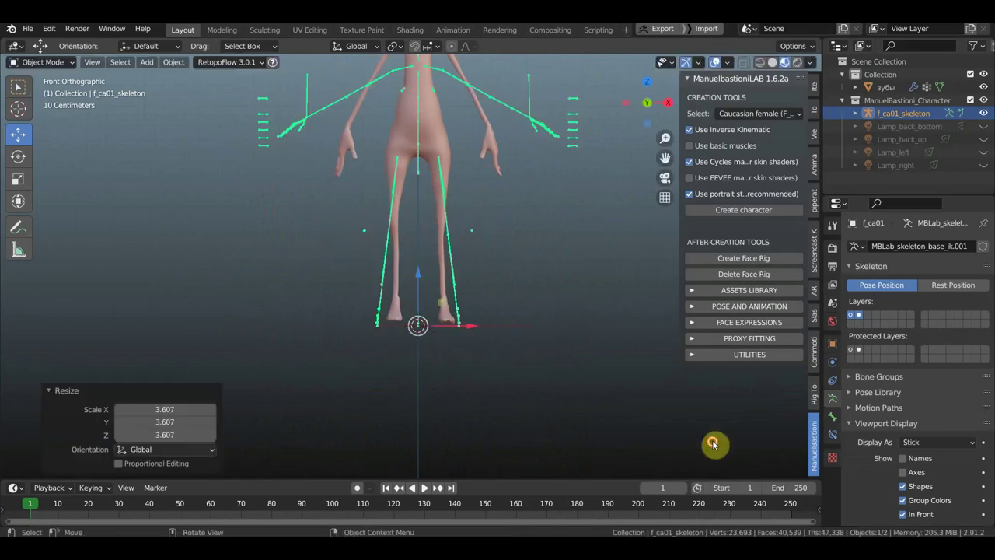
middle_click_drag(484, 279, 488, 335, "shift")
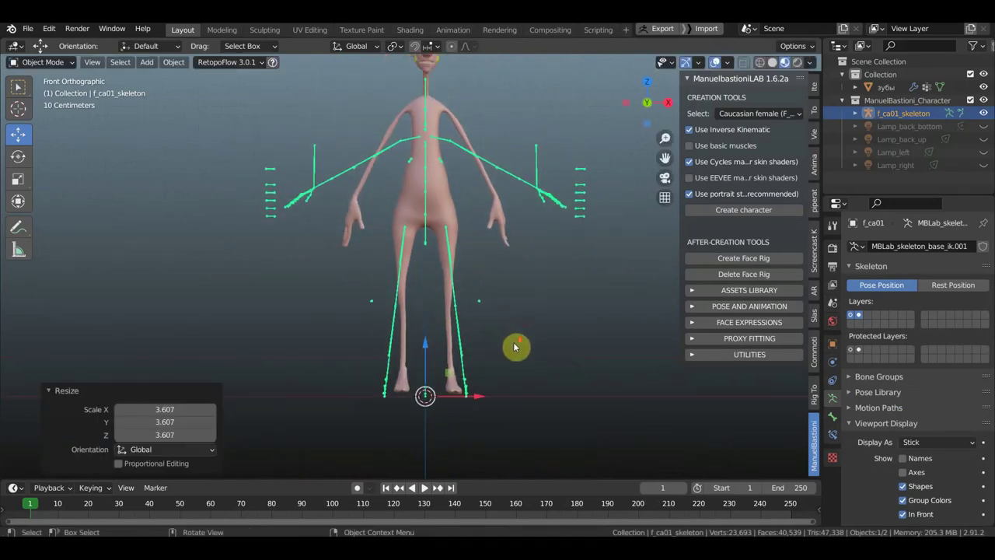
scroll(513, 345, "down", 1)
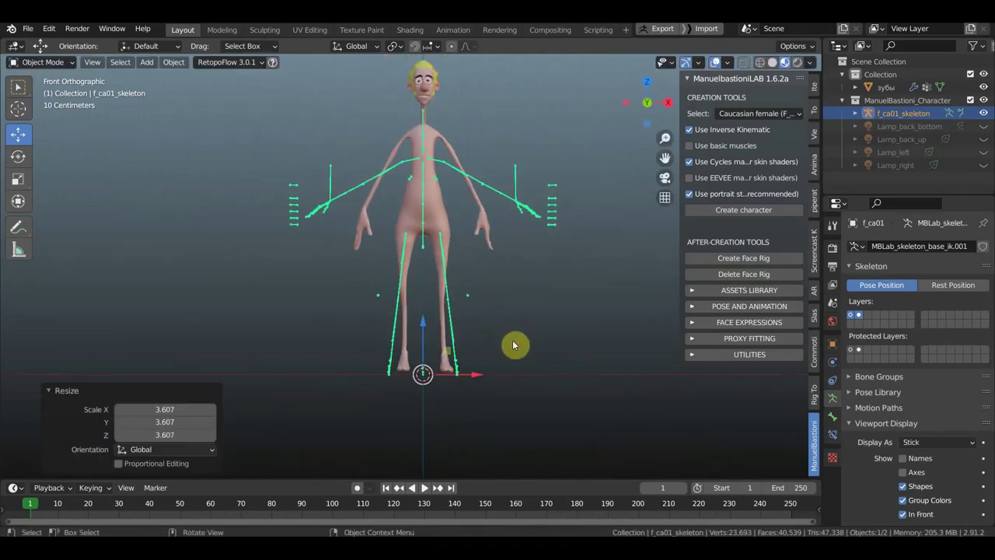
Undo a trial move and scale the skeleton a further 1.13
key("g")
left_click(517, 339)
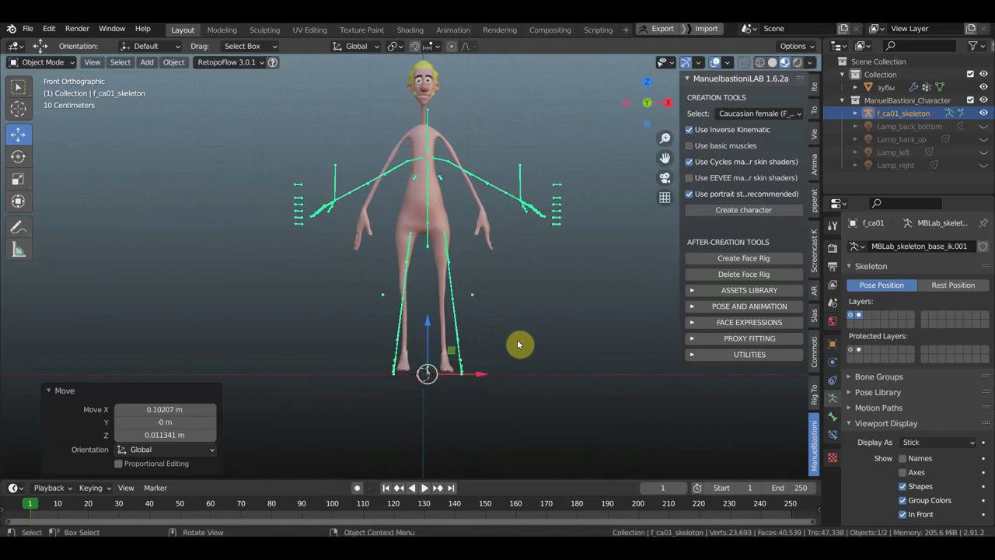
key("ctrl+z")
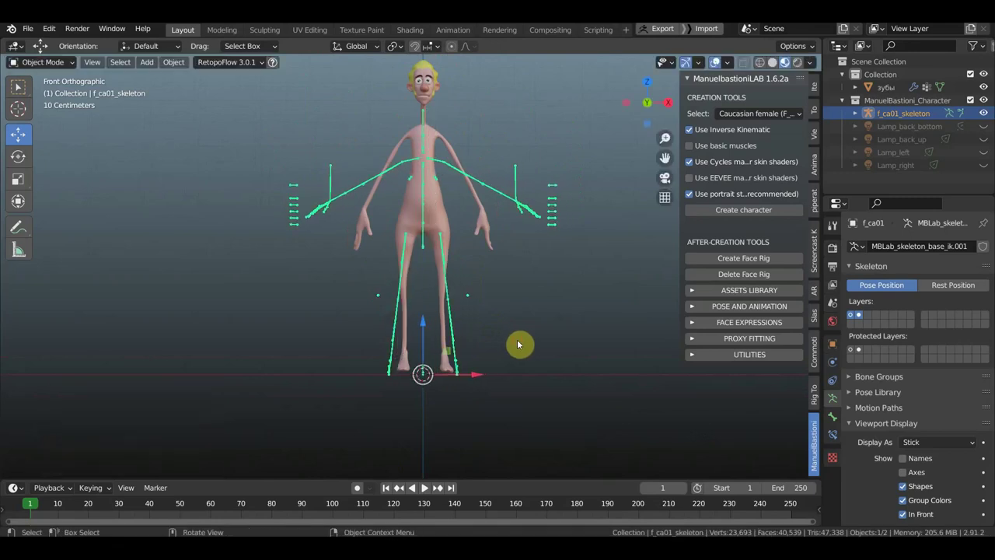
key("s")
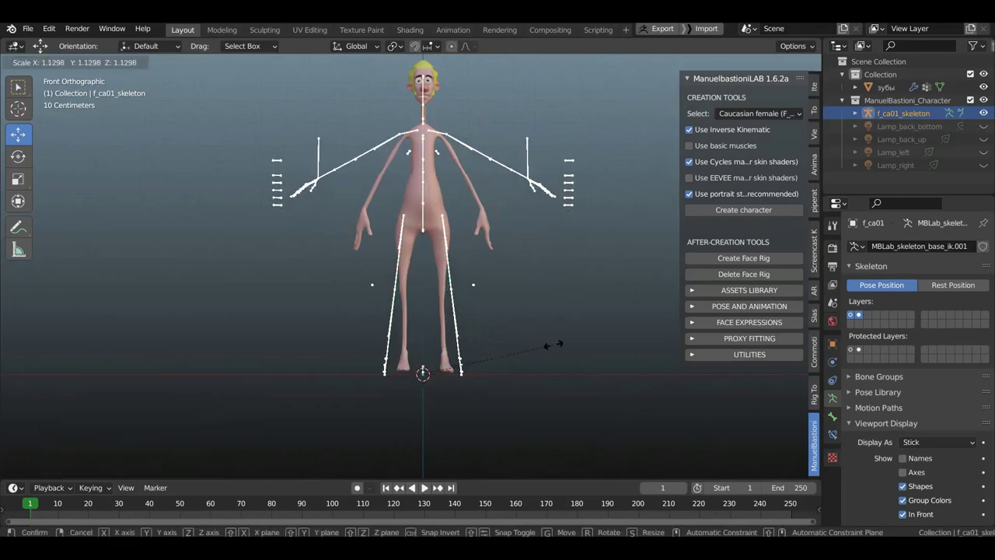
left_click(554, 344)
scroll(554, 167, "up", 4)
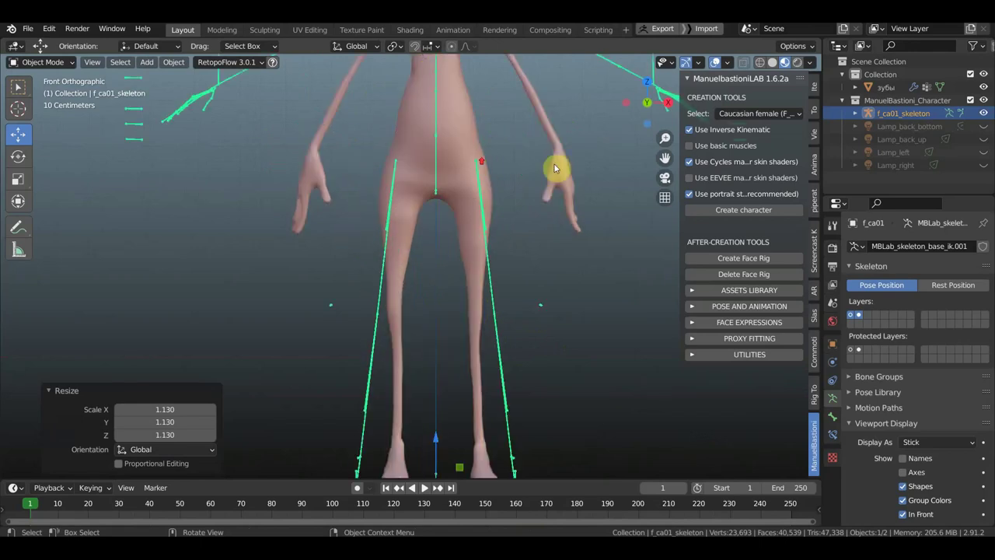
scroll(554, 164, "down", 2)
scroll(514, 235, "down", 2)
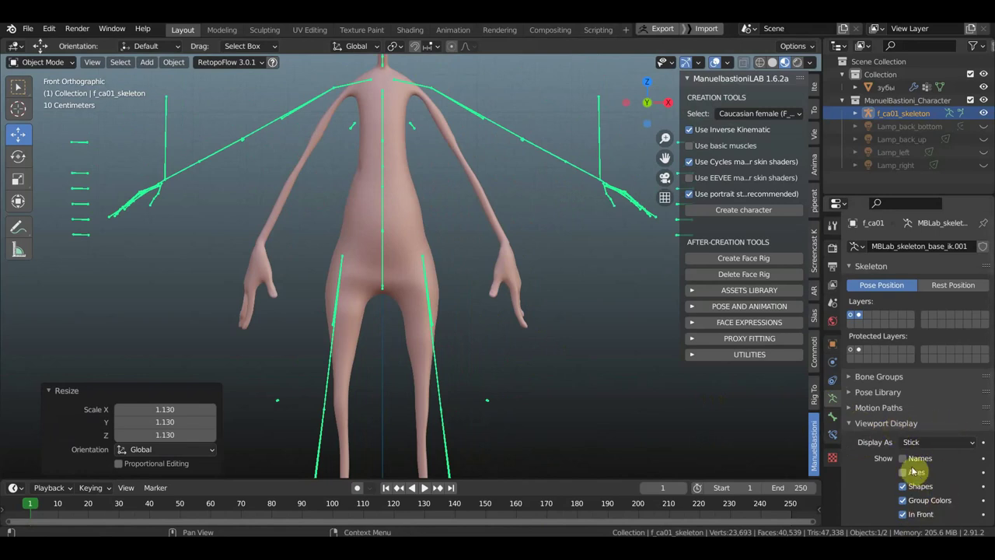
Display the bones as Octahedral and put the skeleton into Edit Mode
left_click(956, 442)
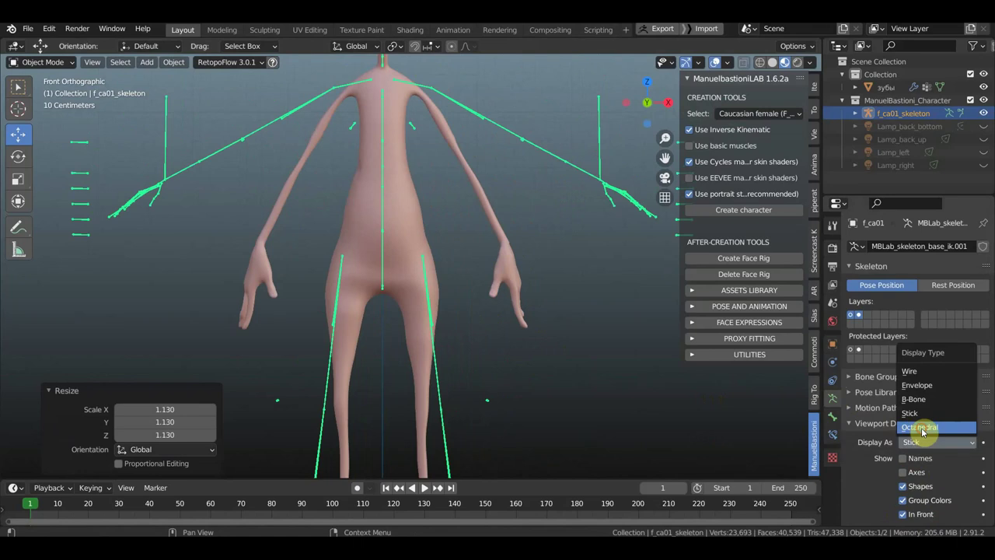
left_click(921, 427)
scroll(461, 340, "down", 2)
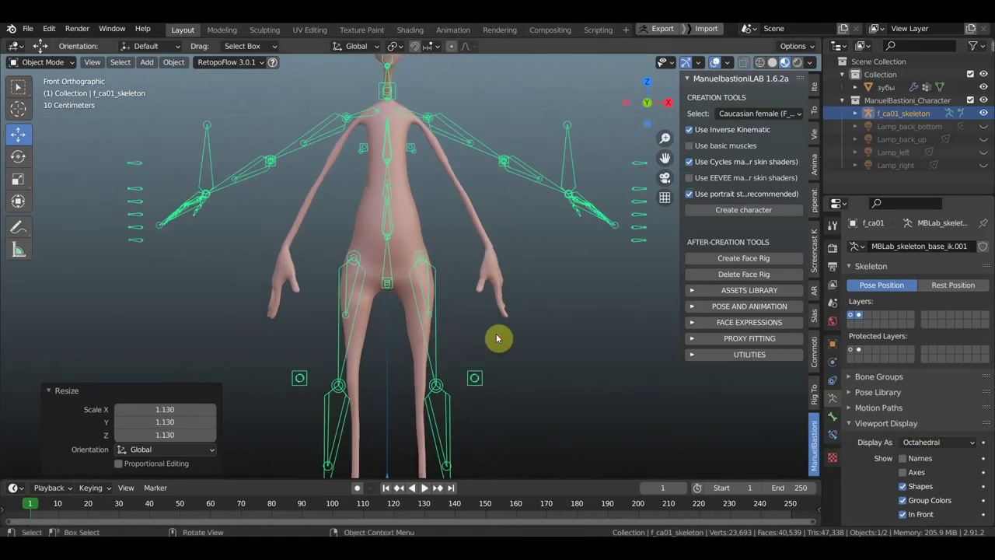
scroll(497, 340, "down", 2)
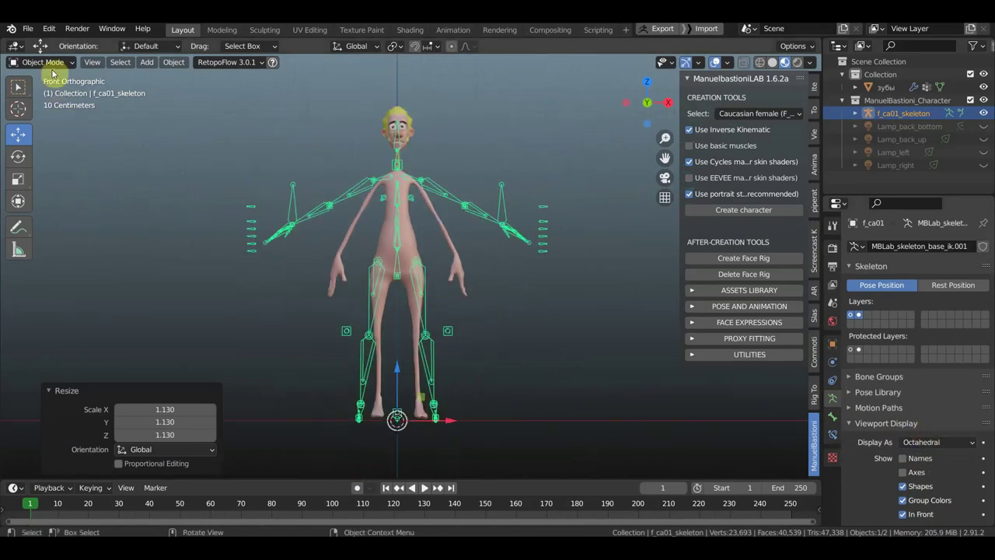
left_click(51, 63)
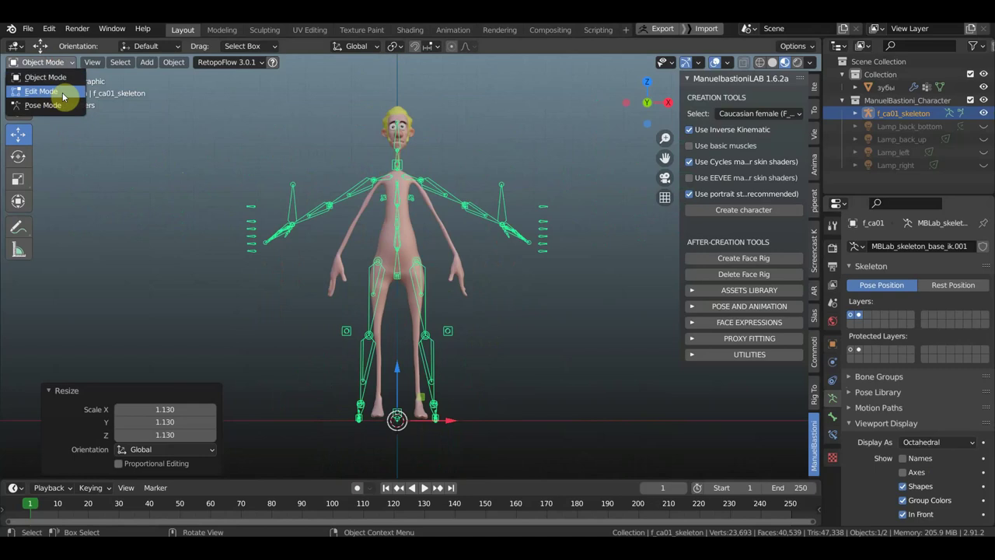
left_click(51, 91)
Delete the right-half arm and leg bones and the stray clavicle_R bone
mouse_move(395, 464)
left_mouse_down()
mouse_move(240, 105)
mouse_move(221, 117)
left_mouse_up()
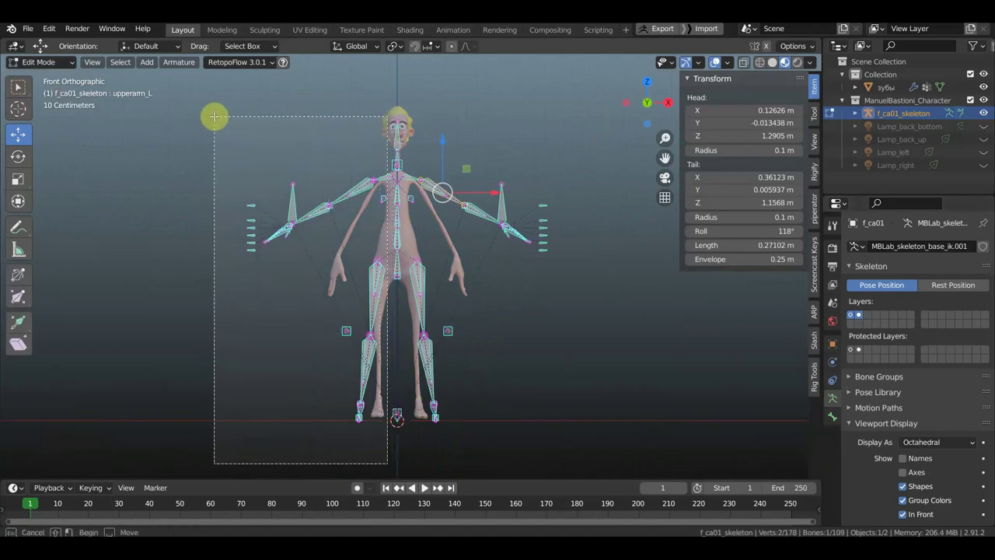
left_click_drag(221, 116, 214, 116)
key("x")
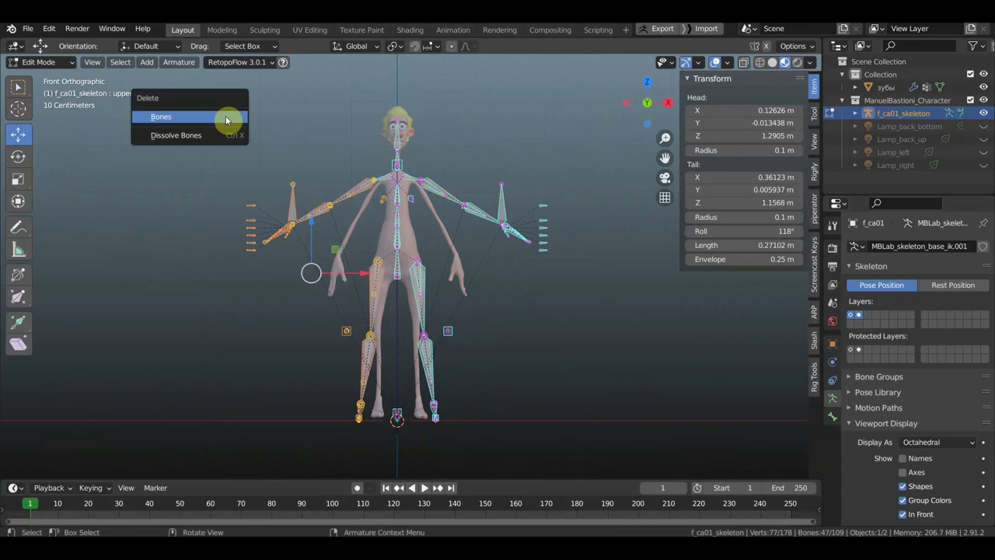
left_click(226, 119)
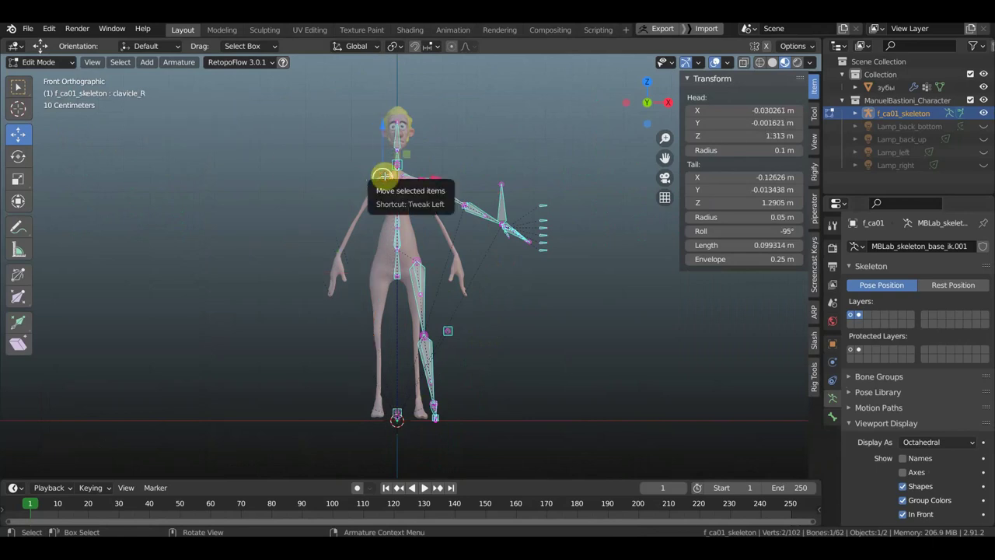
key("x")
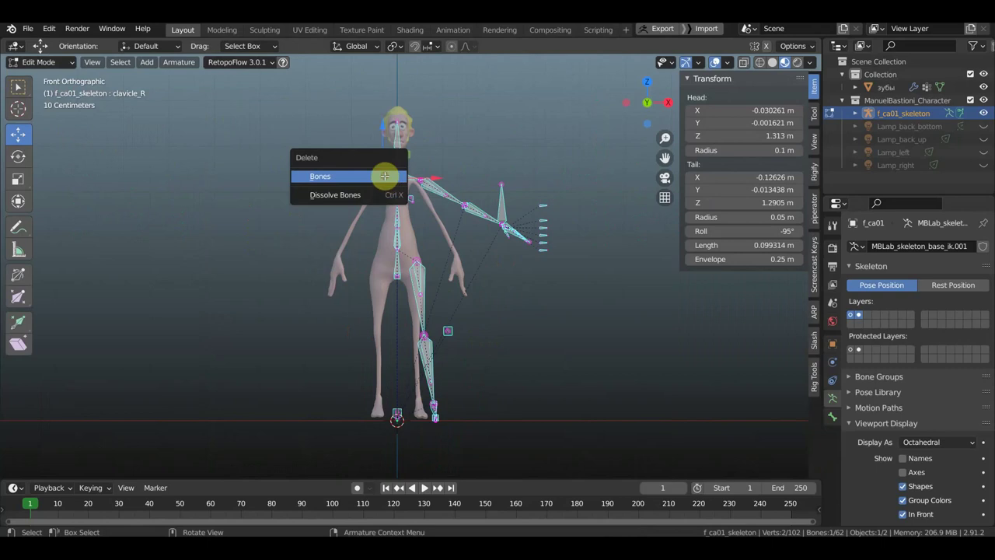
left_click(384, 177)
Select the left lower-leg and foot bones and shift them left onto the leg
left_click_drag(485, 452, 423, 389)
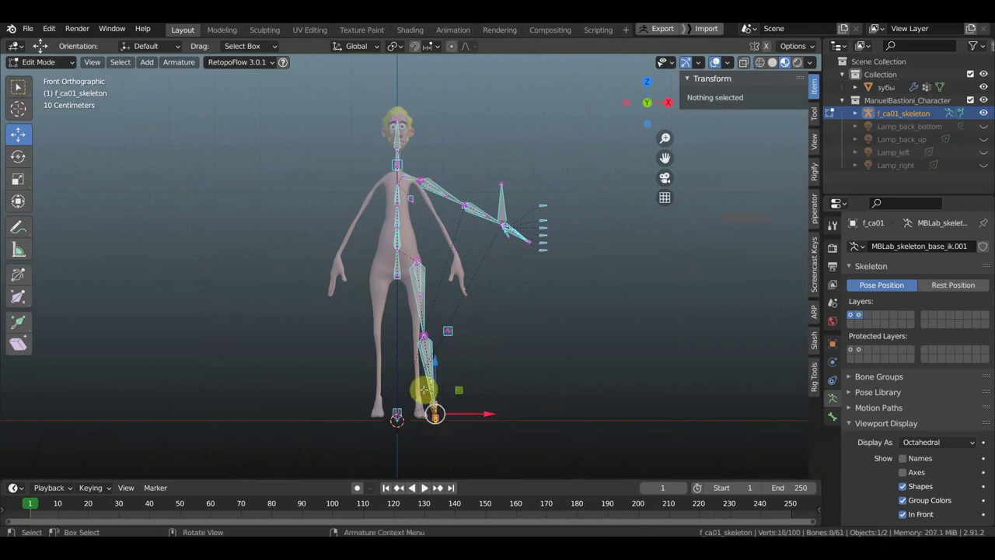
left_click(424, 388)
left_click_drag(525, 457, 412, 394)
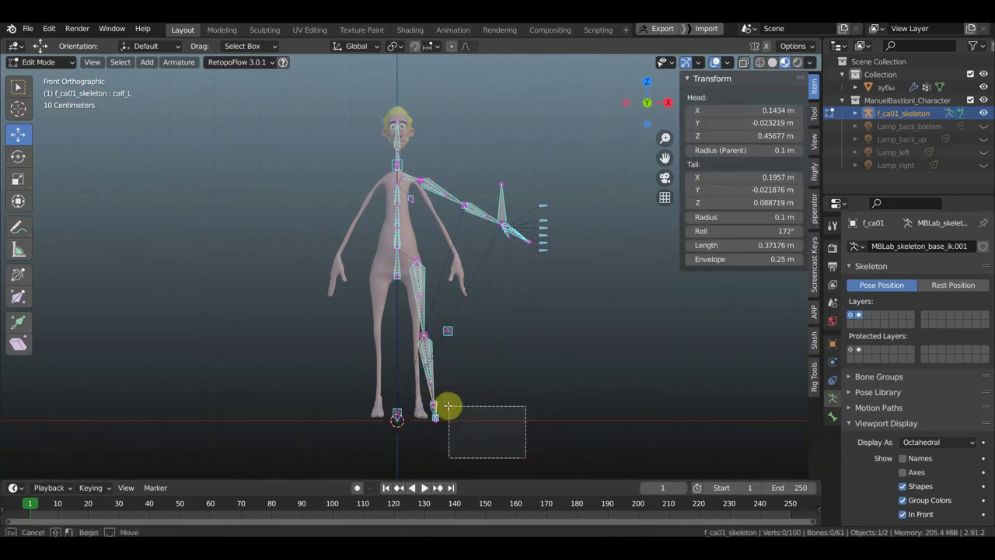
left_click_drag(475, 417, 462, 416)
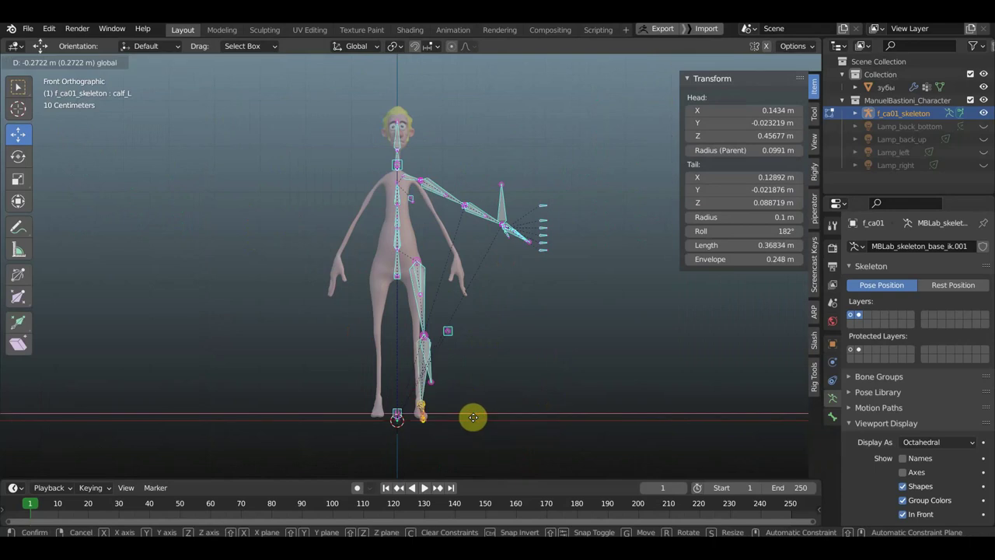
Slide the calf_twist_L bone along X into the left leg
left_click(432, 380)
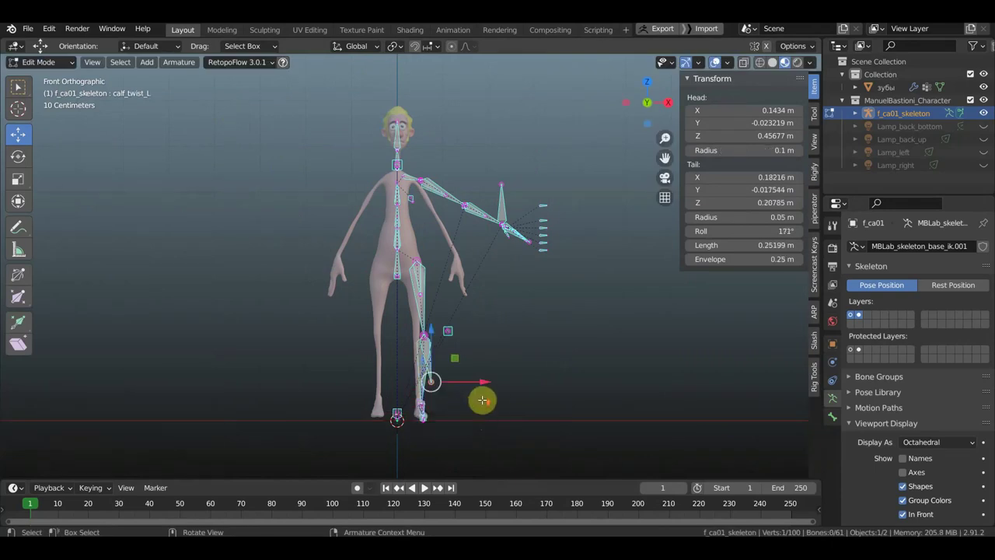
scroll(483, 389, "up", 1)
scroll(492, 327, "up", 1)
scroll(505, 335, "up", 1)
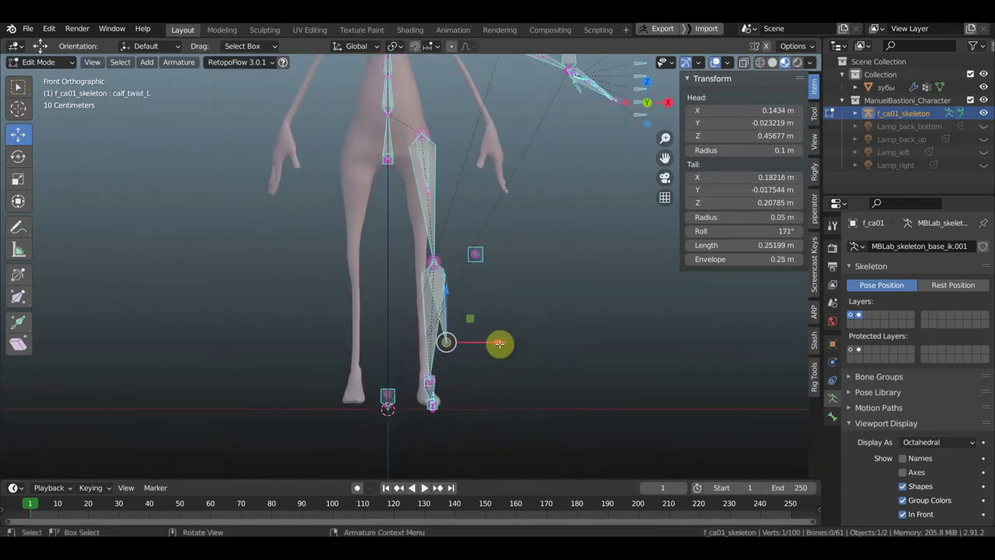
left_click_drag(499, 342, 481, 343)
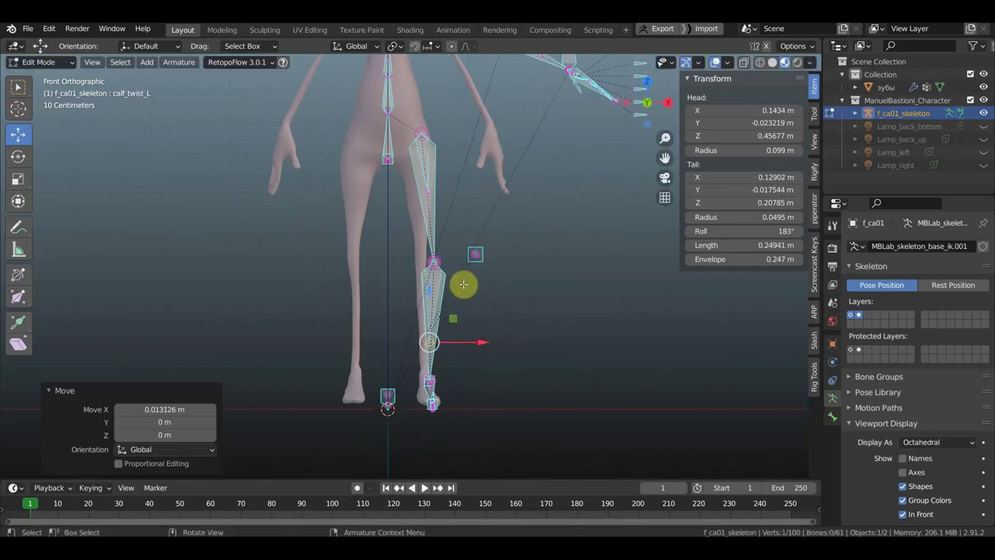
Move both knee joints left along X into the character's knee
left_click(433, 261)
left_click_drag(503, 286, 412, 248)
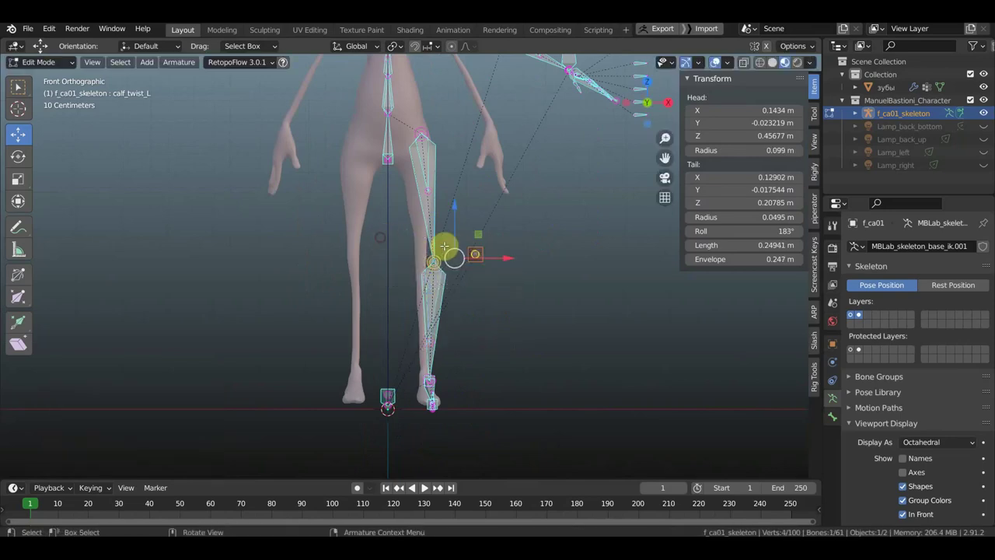
key("g")
key("x")
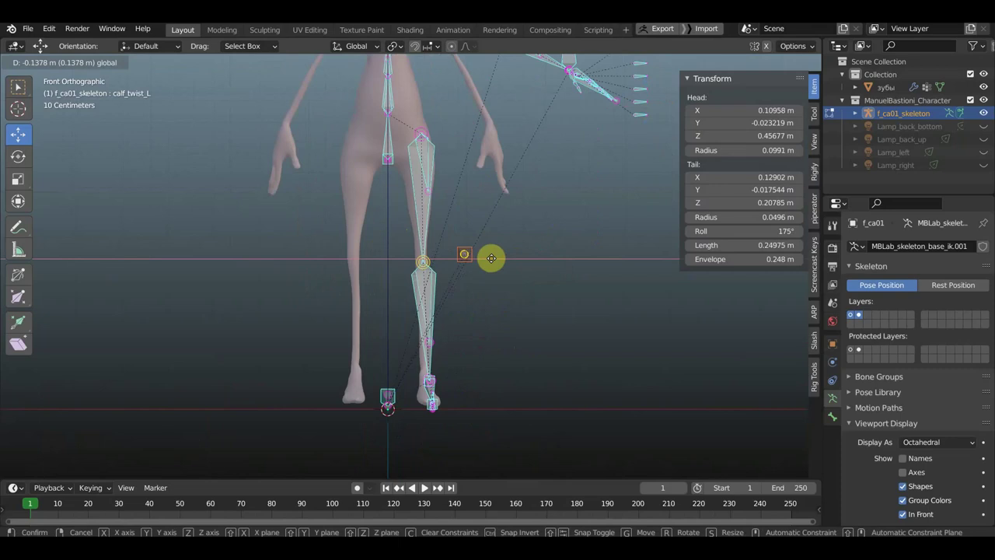
left_click(498, 382)
mouse_move(509, 411)
middle_mouse_down()
mouse_move(378, 409)
mouse_move(456, 318)
middle_mouse_up()
scroll(455, 288, "up", 2)
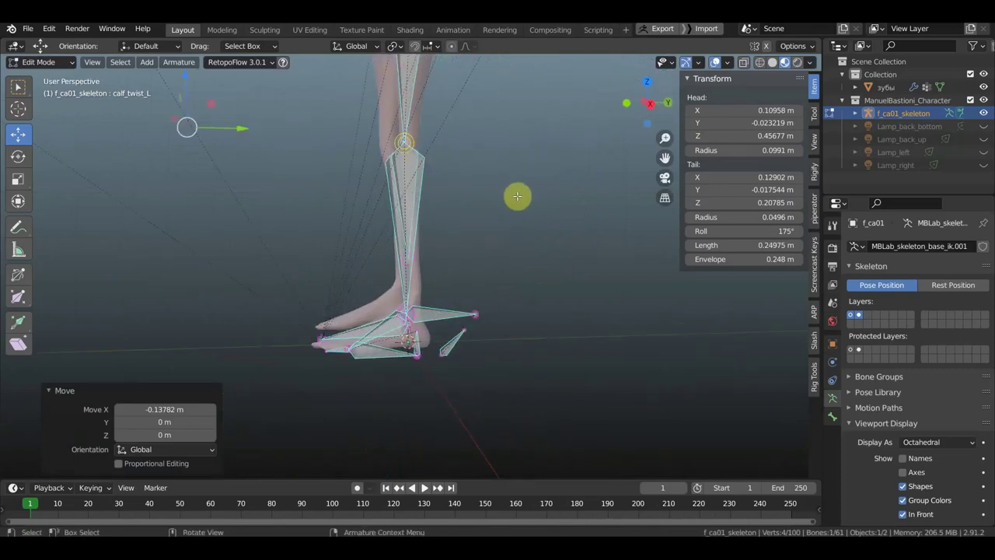
Place the selected joint, then move the toe bones and struct_ft01_L into the foot
key("g")
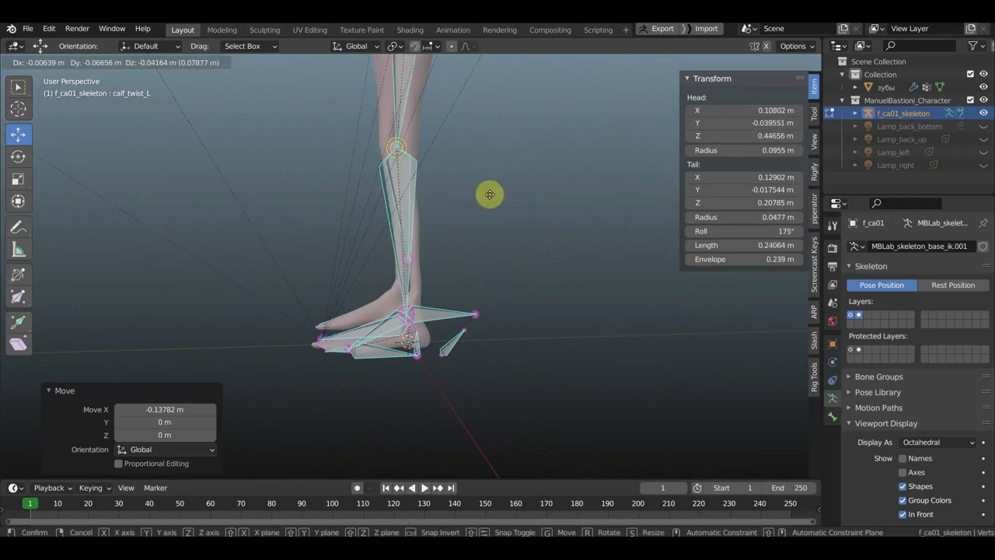
left_click(496, 196)
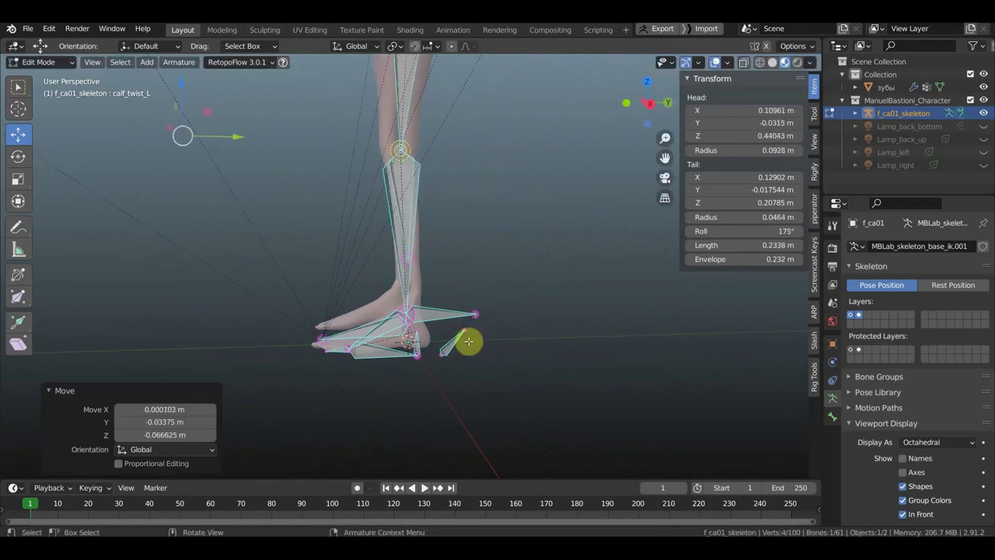
mouse_move(503, 364)
middle_mouse_down()
mouse_move(493, 313)
mouse_move(472, 345)
mouse_move(484, 368)
mouse_move(471, 365)
middle_mouse_up()
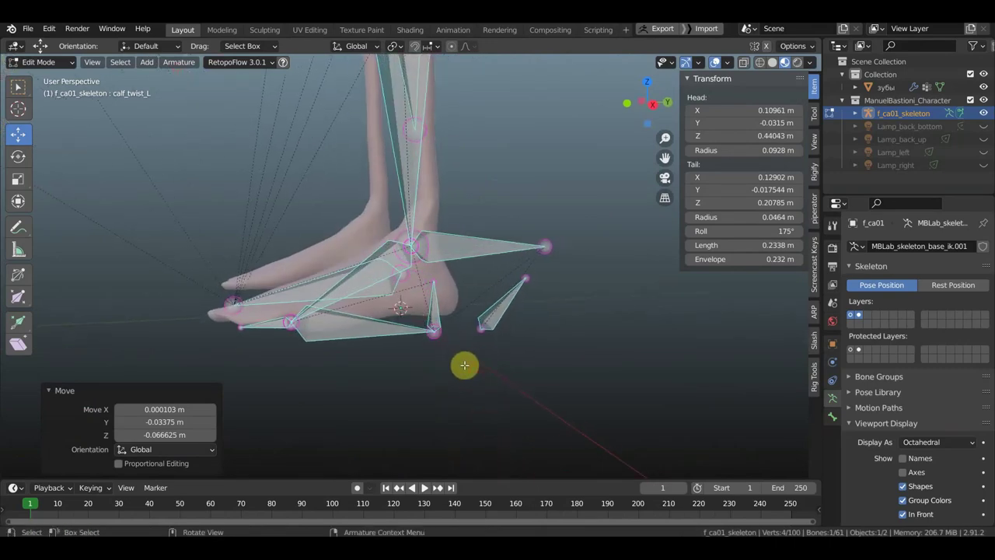
left_click_drag(463, 364, 227, 300)
mouse_move(363, 349)
middle_mouse_down()
mouse_move(388, 345)
mouse_move(360, 349)
mouse_move(428, 360)
middle_mouse_up()
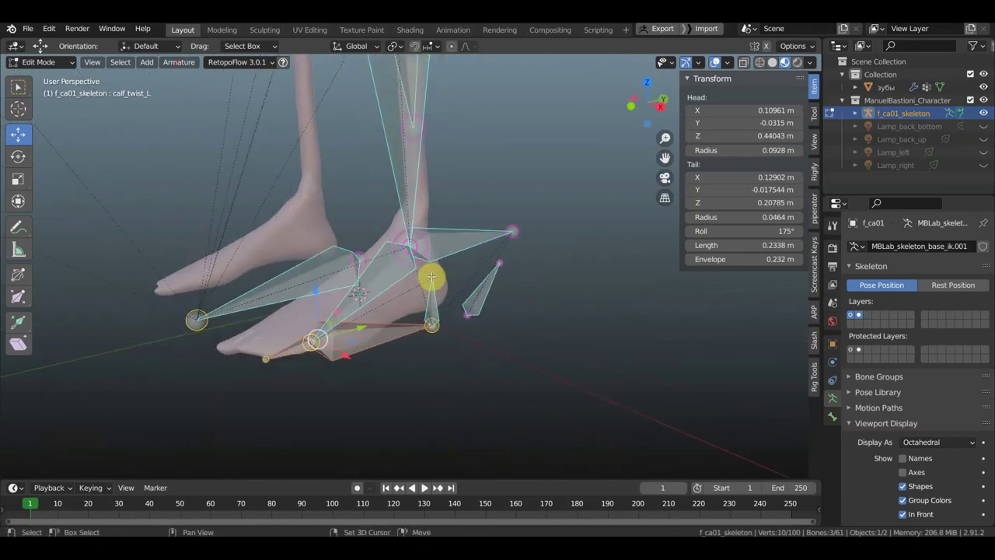
left_click(444, 309, "shift")
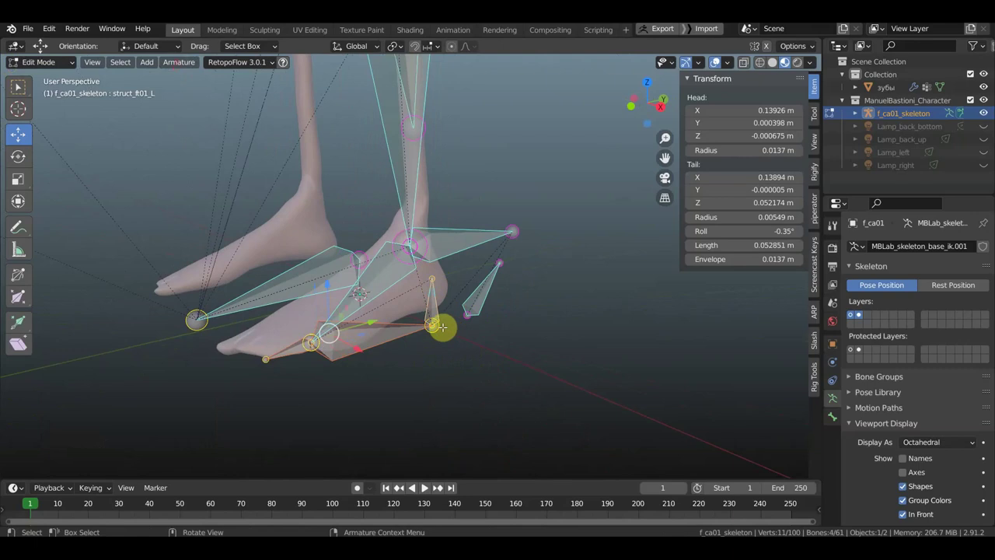
key("g")
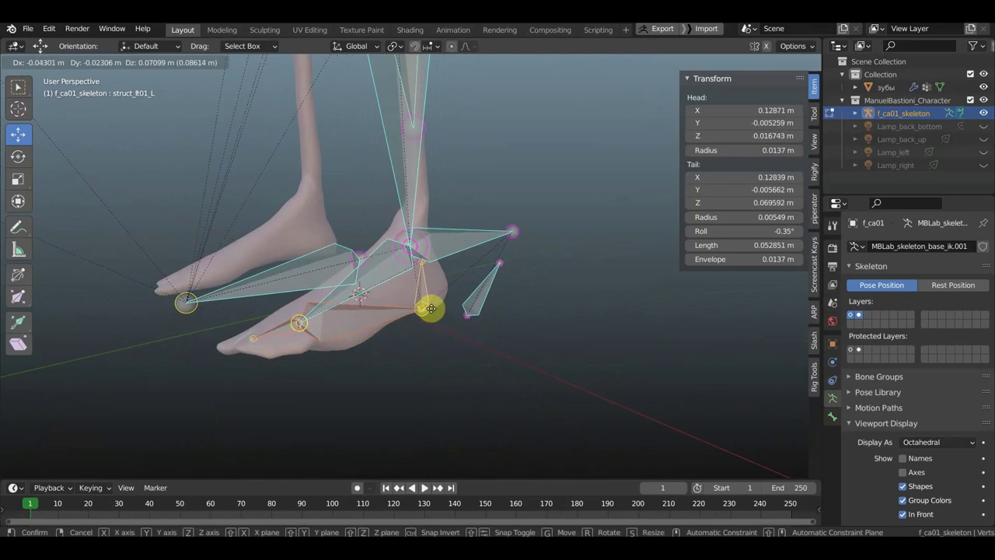
left_click(430, 309)
Refine the foot bones' placement and move the heel bone inside the foot mesh
mouse_move(466, 329)
middle_mouse_down()
mouse_move(429, 324)
mouse_move(451, 317)
middle_mouse_up()
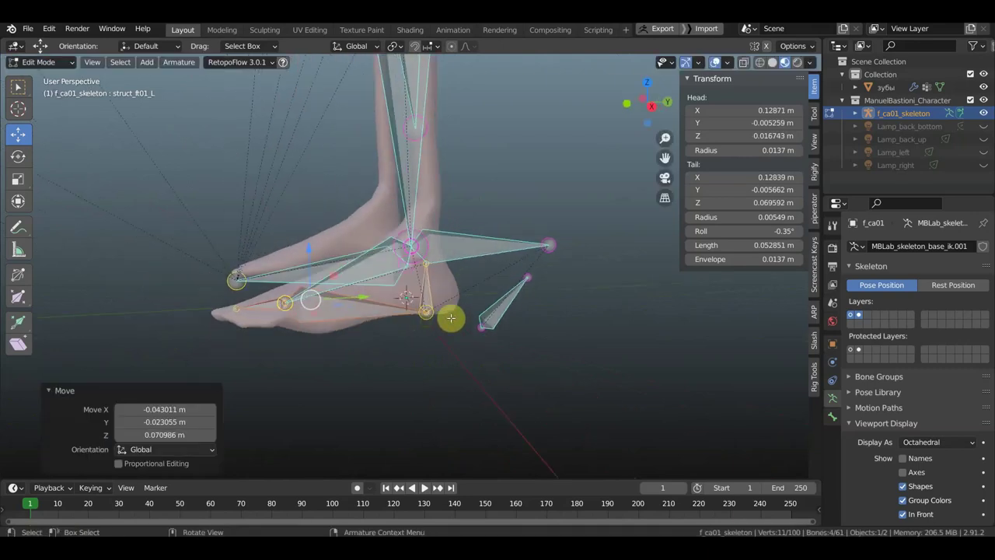
key("g")
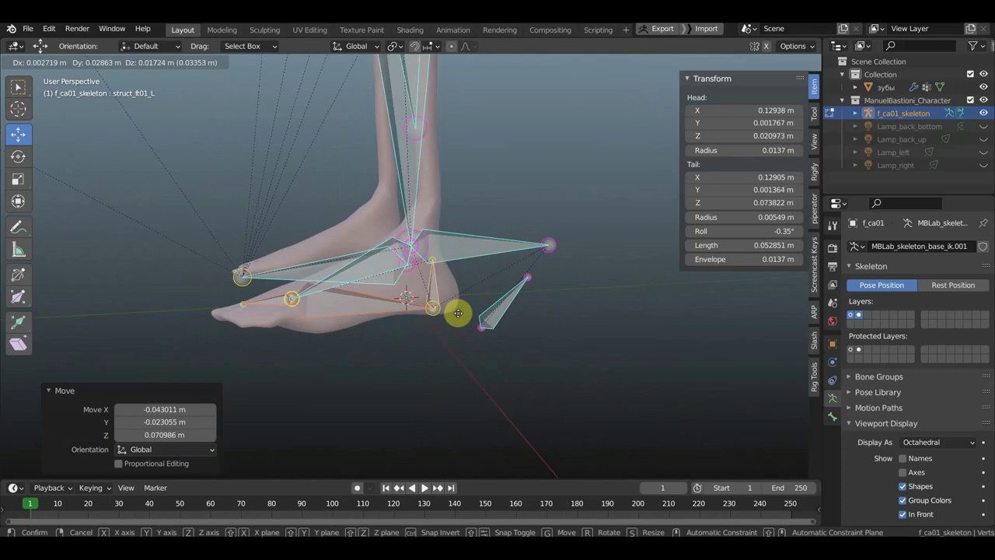
left_click(477, 316)
middle_click_drag(471, 311, 469, 294)
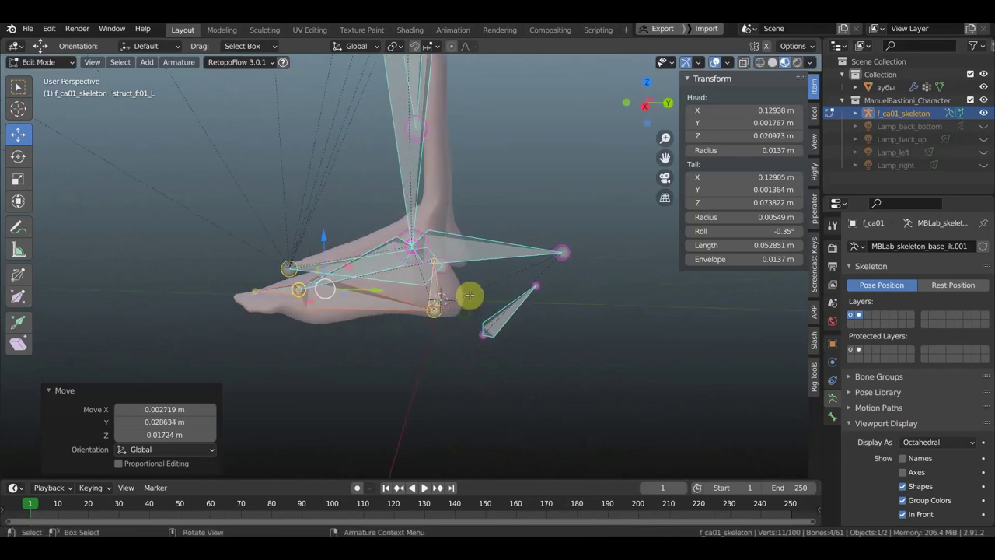
left_click(453, 252)
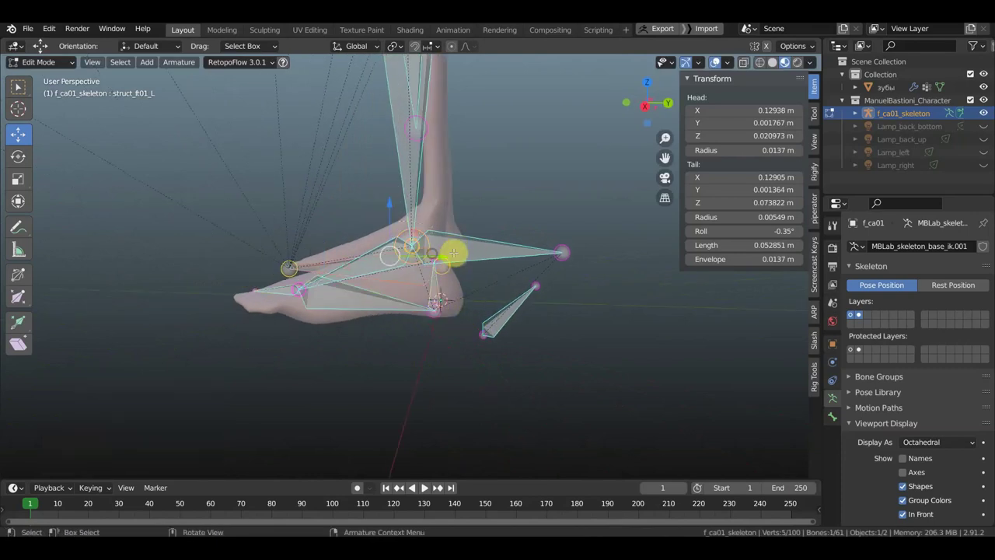
key("g")
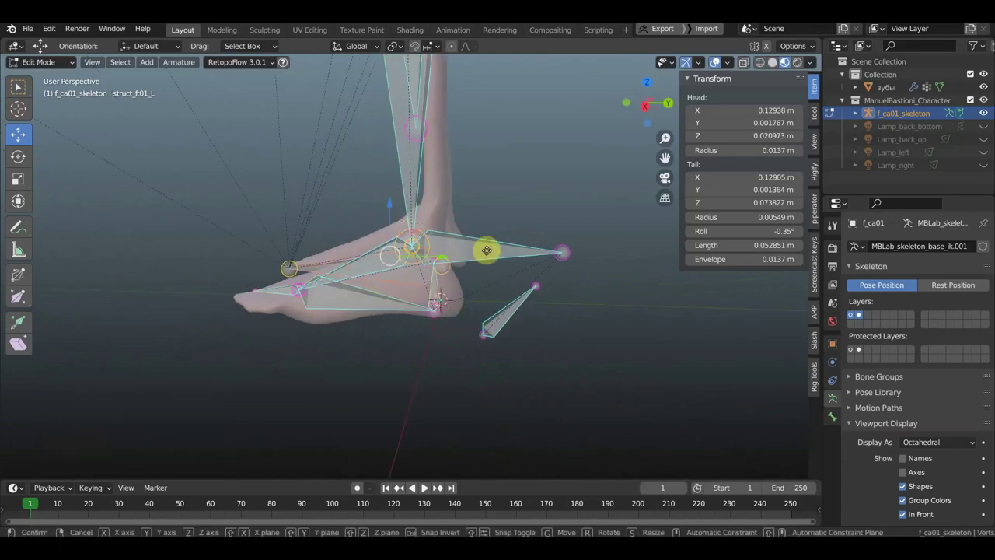
left_click(490, 250)
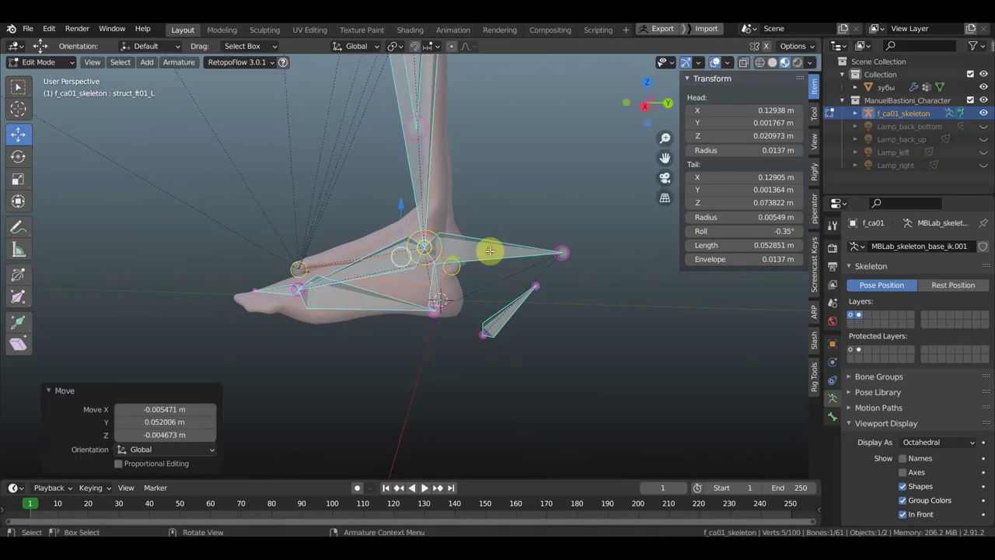
left_click(411, 288)
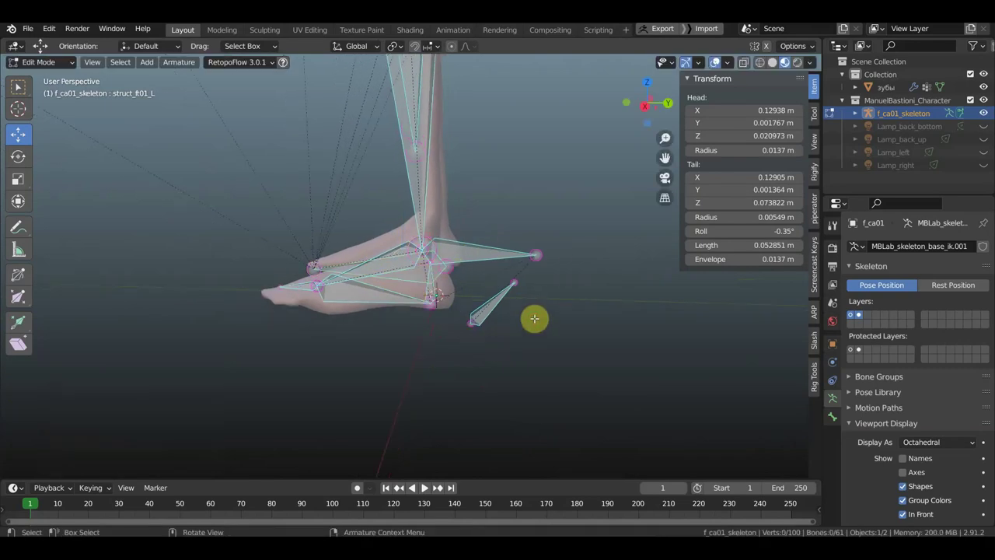
mouse_move(533, 318)
middle_mouse_down()
mouse_move(544, 428)
mouse_move(510, 195)
mouse_move(518, 306)
mouse_move(493, 308)
mouse_move(497, 280)
mouse_move(513, 355)
mouse_move(506, 349)
mouse_move(577, 348)
mouse_move(645, 329)
mouse_move(440, 315)
mouse_move(443, 293)
mouse_move(302, 145)
mouse_move(373, 151)
middle_mouse_up()
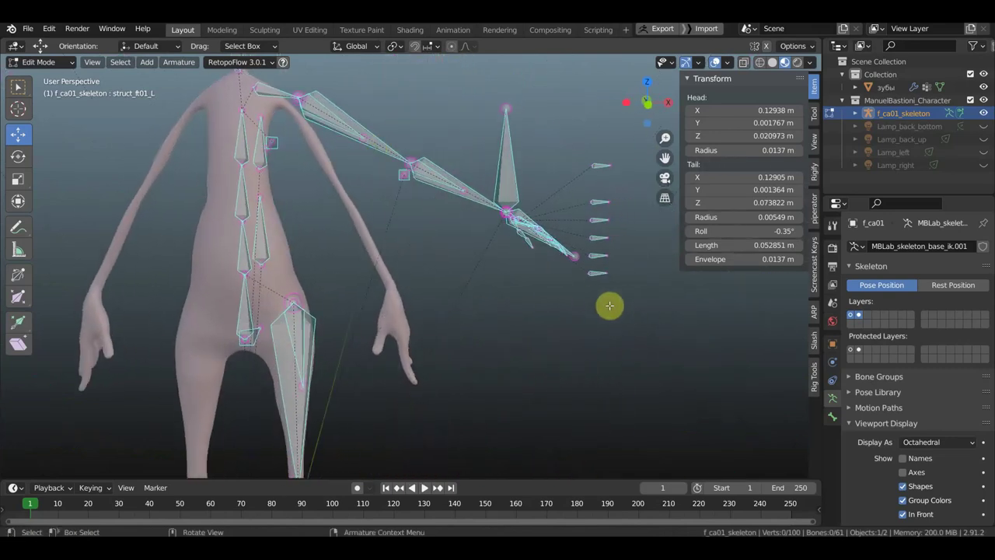
Rotate and move the raised left arm bones down beside the body
left_click_drag(619, 313, 448, 75)
left_click_drag(471, 216, 387, 148, "shift")
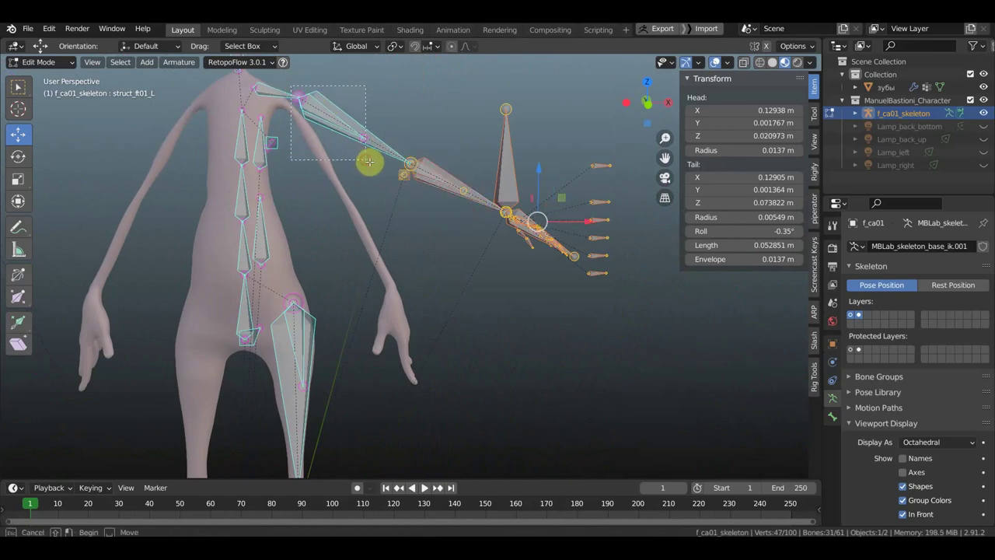
key("r")
left_click(547, 230)
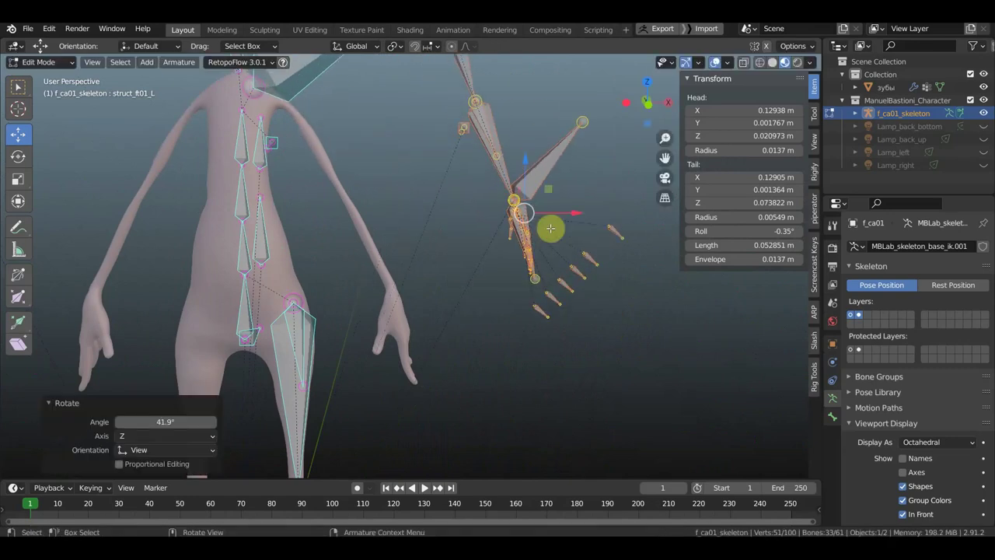
key("g")
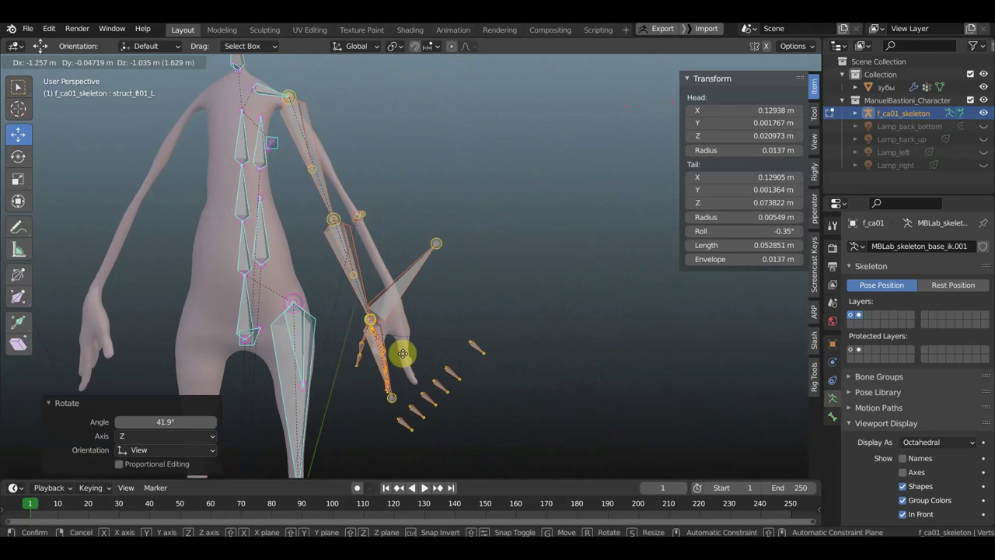
left_click(403, 354)
key("r")
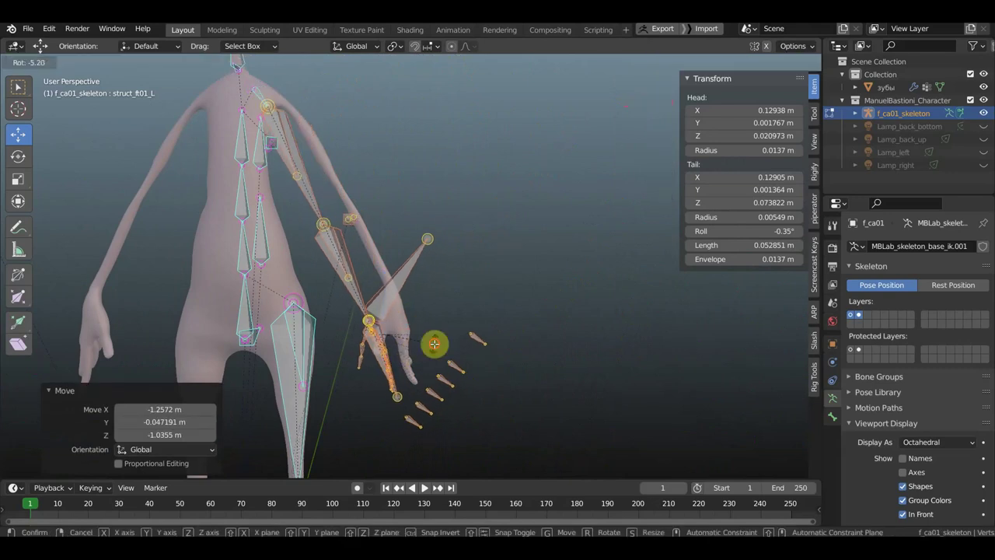
left_click(428, 343)
key("r")
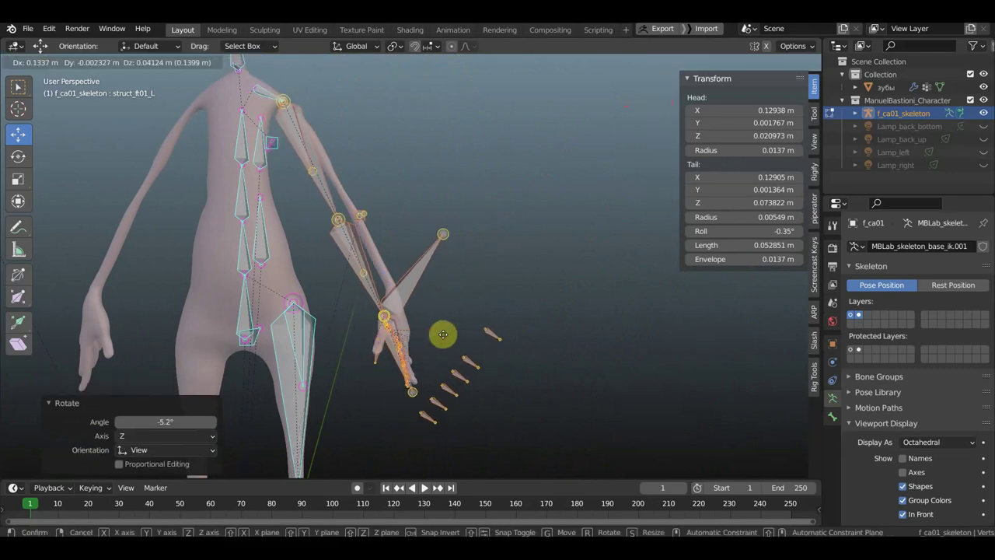
left_click(451, 333)
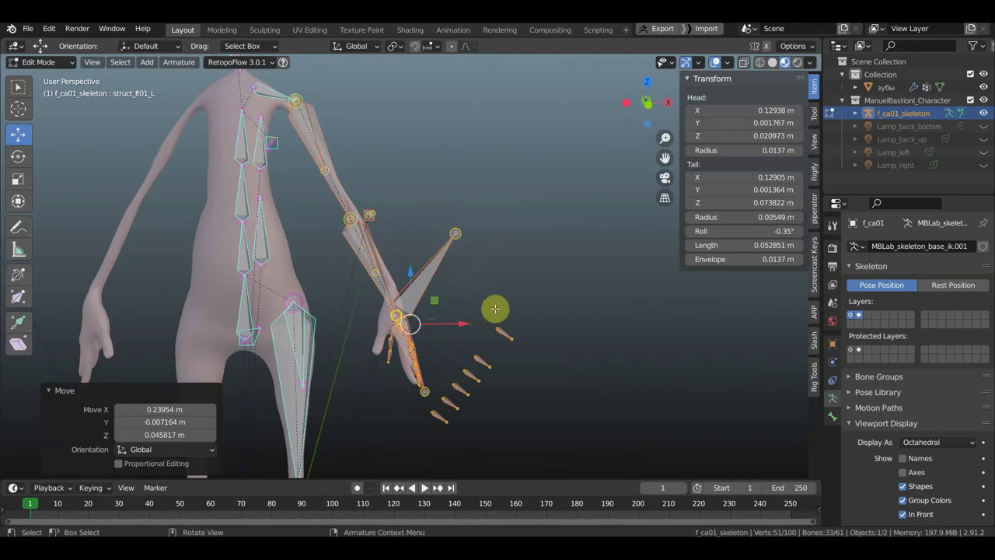
Zoom to the left hand and box-select the hand and finger bones
middle_click_drag(491, 297, 502, 217)
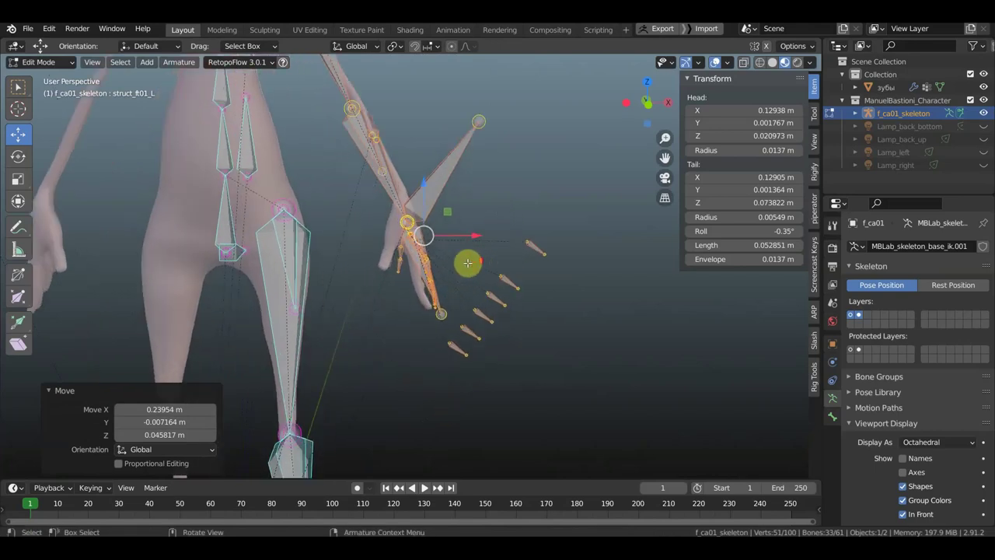
mouse_move(467, 263)
middle_mouse_down()
mouse_move(413, 267)
mouse_move(450, 233)
middle_mouse_up()
mouse_move(576, 430)
left_mouse_down()
mouse_move(398, 137)
mouse_move(445, 186)
left_mouse_up()
Move and rotate the left finger bones (about -14.1°) until they sit inside the hand mesh
key("g")
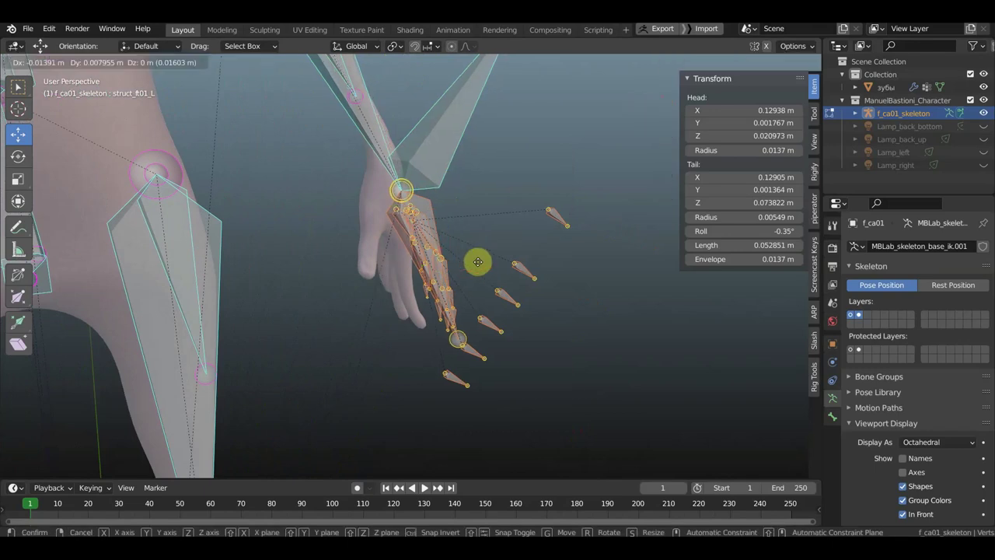
left_click(468, 232)
mouse_move(484, 251)
middle_mouse_down()
mouse_move(396, 238)
mouse_move(273, 243)
mouse_move(378, 246)
middle_mouse_up()
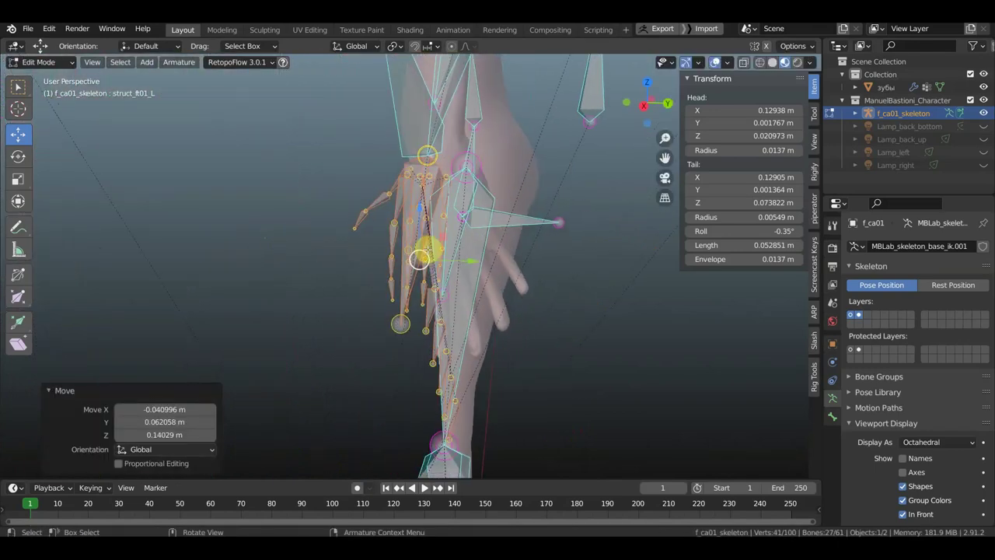
key("g")
left_click(452, 250)
key("r")
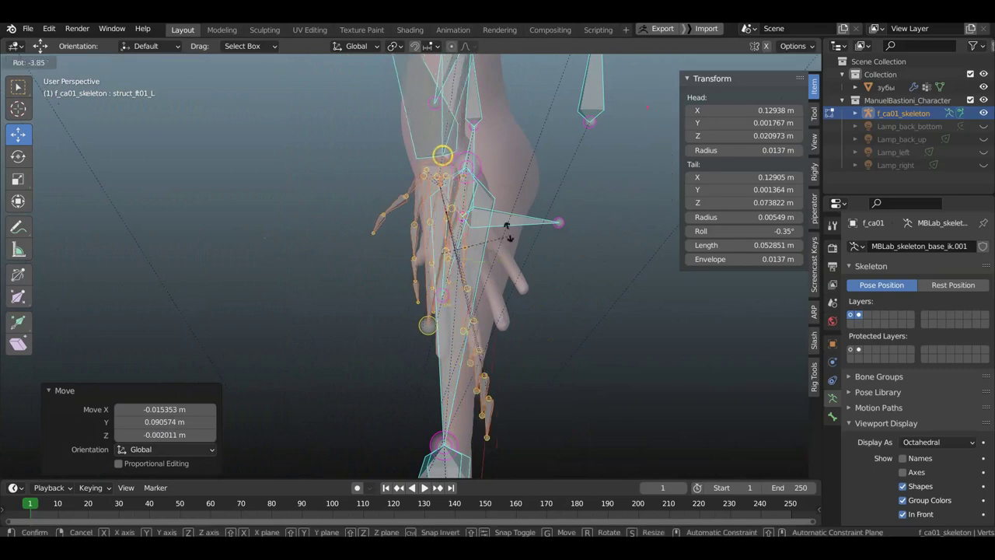
left_click(516, 223)
key("g")
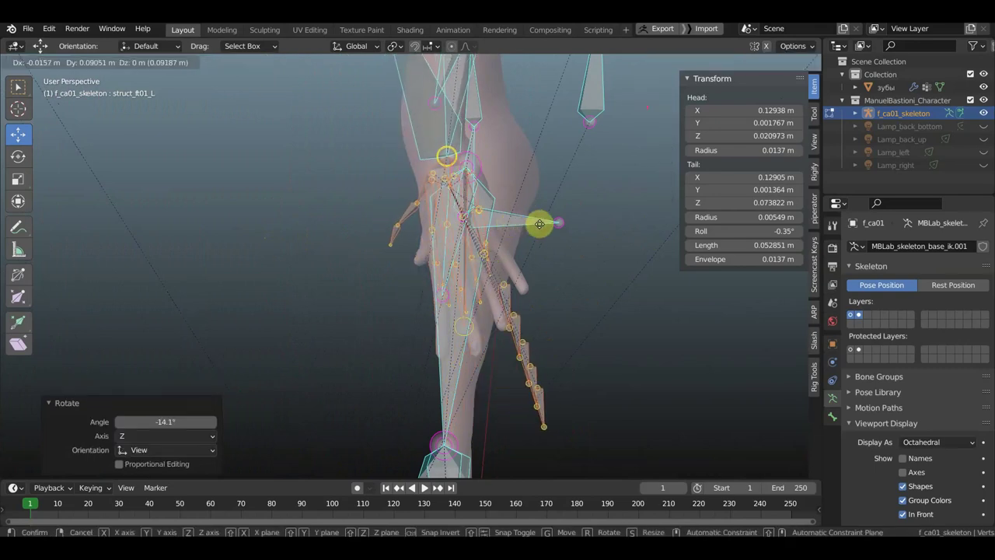
left_click(539, 223)
mouse_move(595, 237)
middle_mouse_down()
mouse_move(617, 238)
mouse_move(461, 223)
mouse_move(375, 161)
middle_mouse_up()
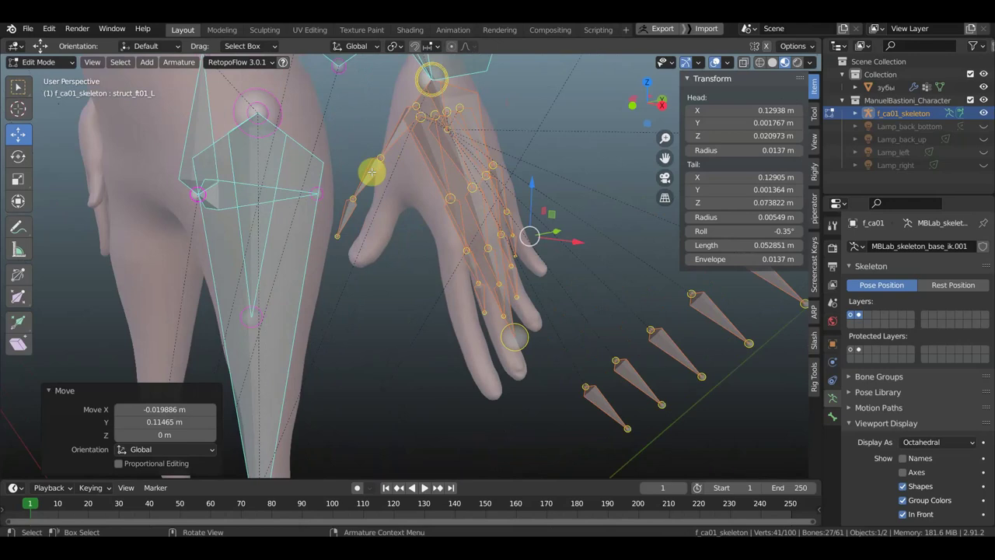
Move the selected left thumb bones, then the thumb tip, onto the mesh thumb
left_click(340, 209)
left_click(346, 213, "shift")
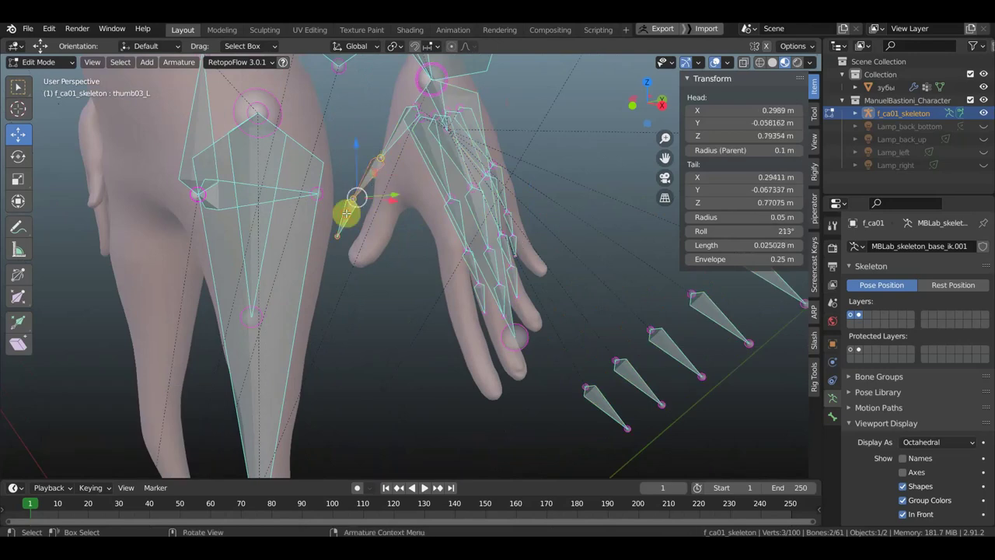
key("g")
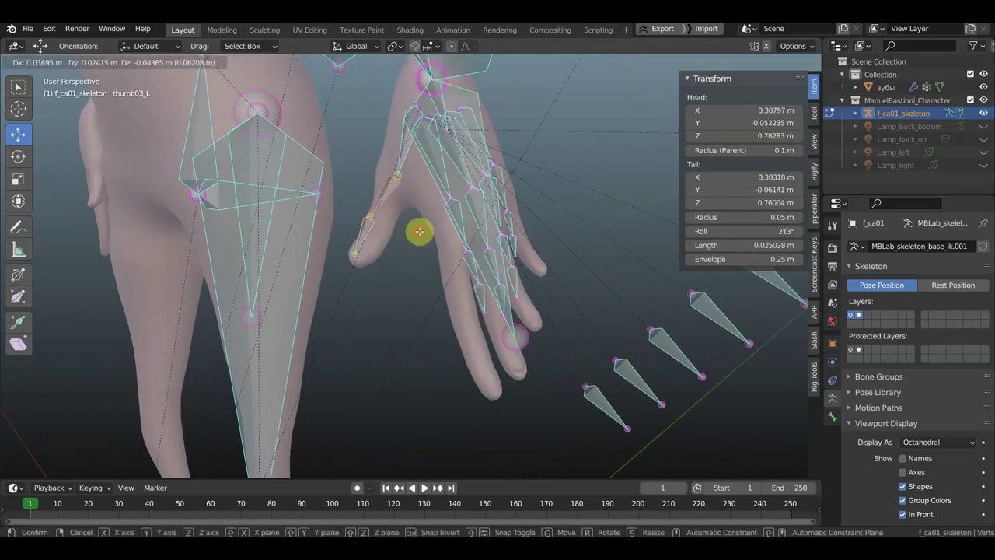
left_click(380, 237)
left_click(374, 216)
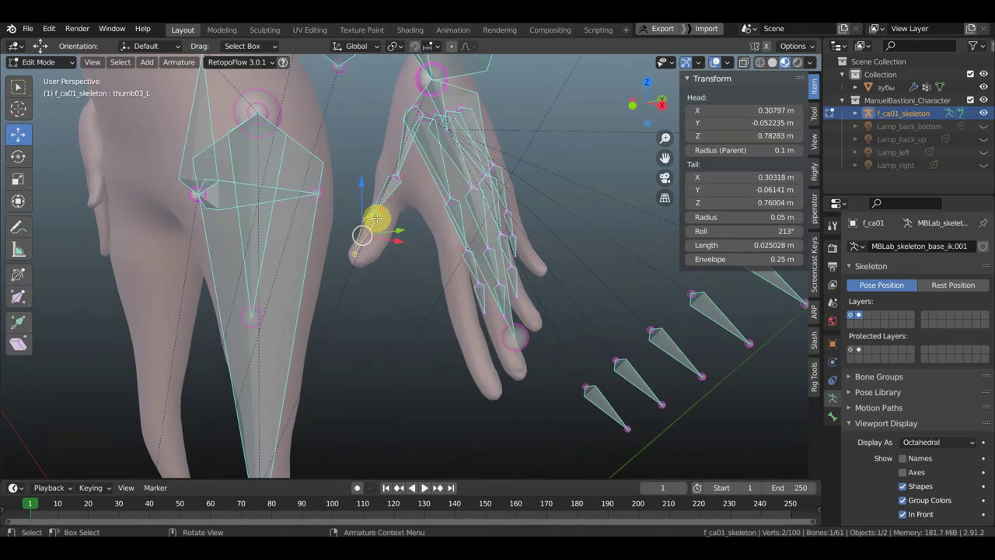
key("g")
left_click(391, 220)
middle_click_drag(413, 222, 544, 237)
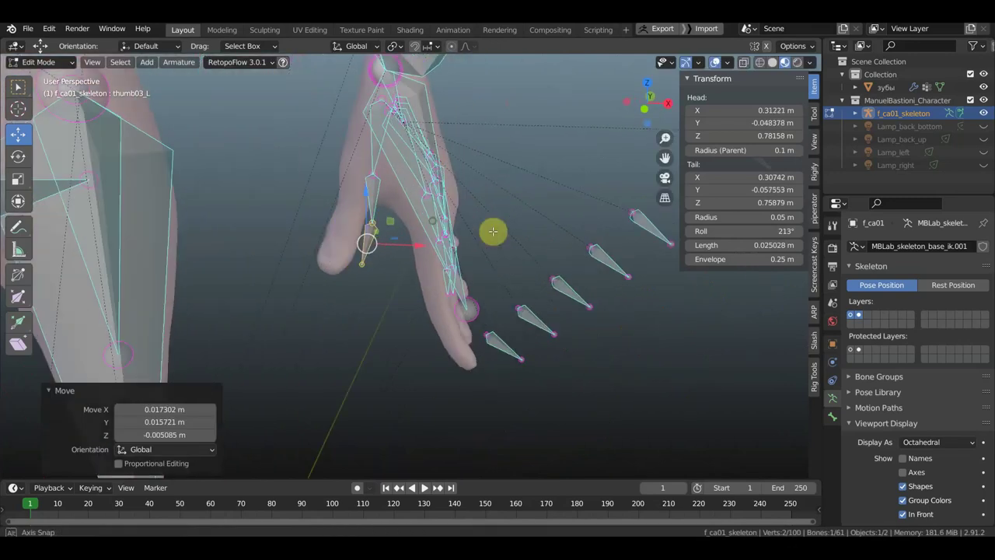
key("g")
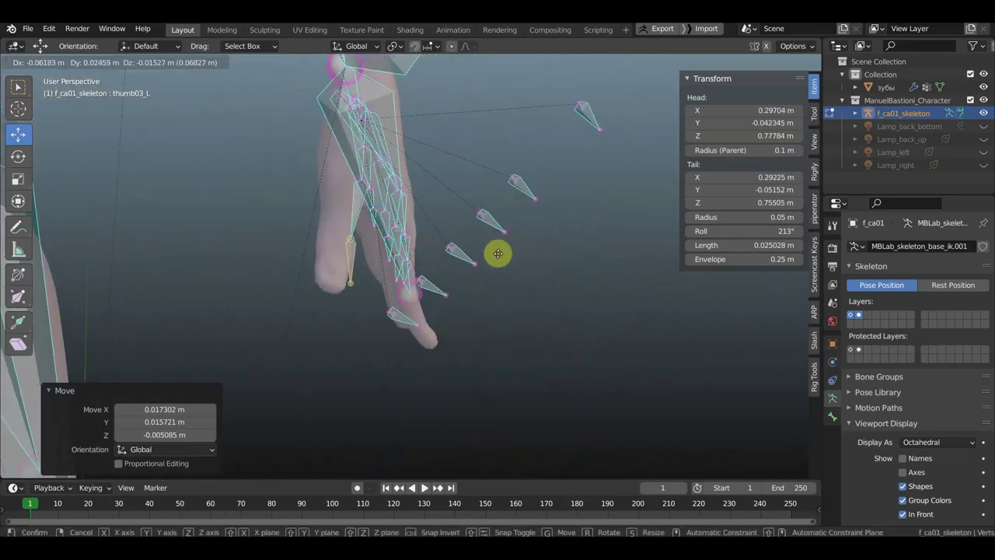
left_click(482, 252)
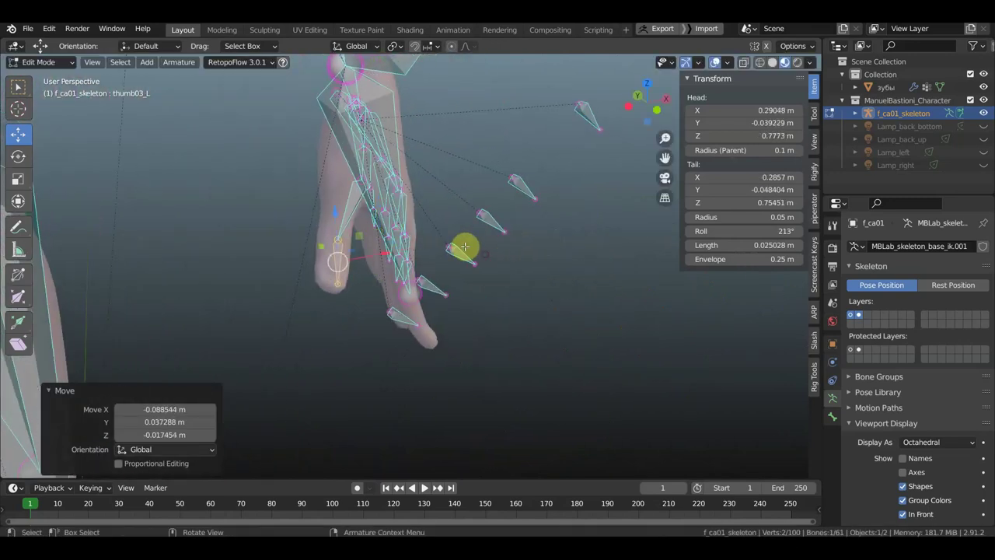
Reposition thumb01_L, then nudge thumb03_L so its head sits at X 0.29398 m
left_click(362, 181)
key("g")
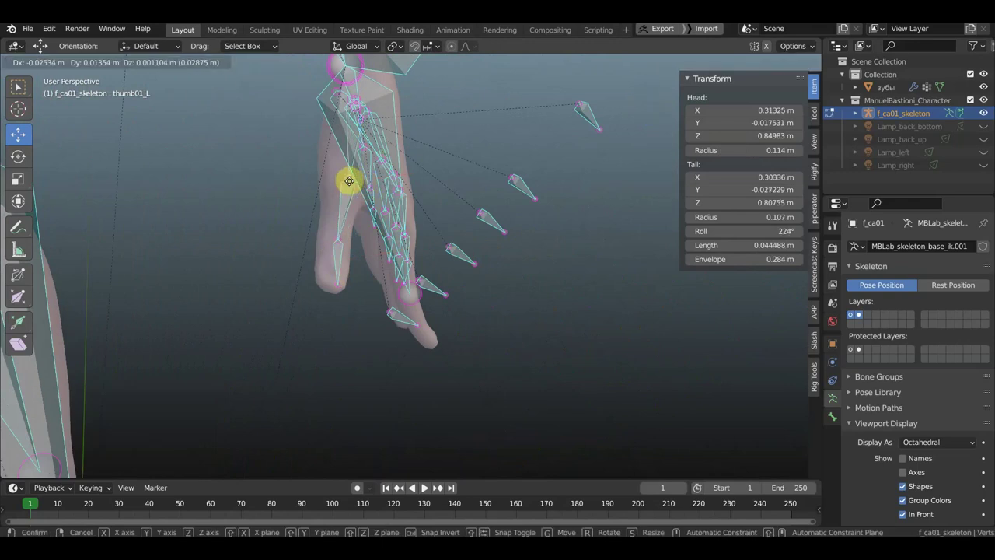
left_click(342, 179)
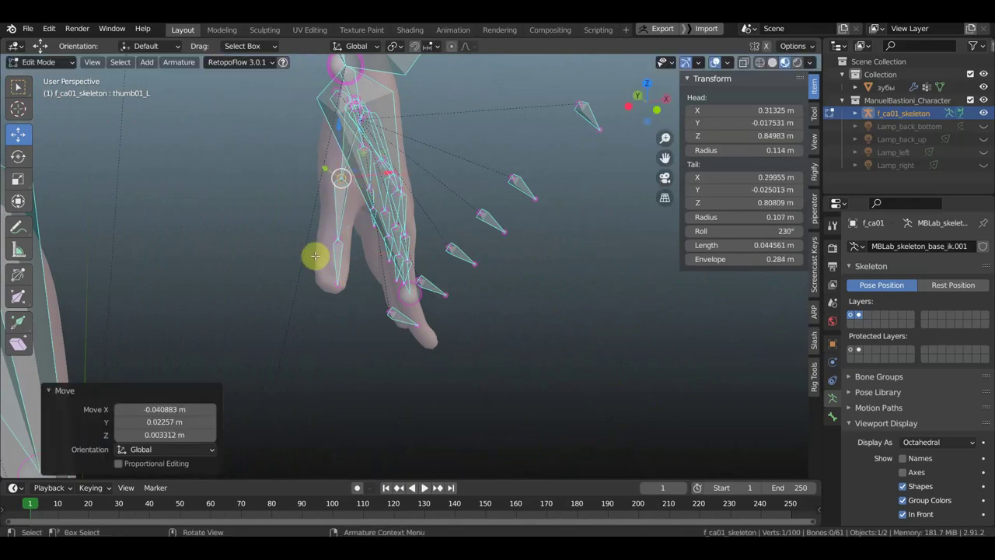
mouse_move(336, 219)
middle_mouse_down()
mouse_move(273, 237)
mouse_move(222, 234)
mouse_move(272, 225)
middle_mouse_up()
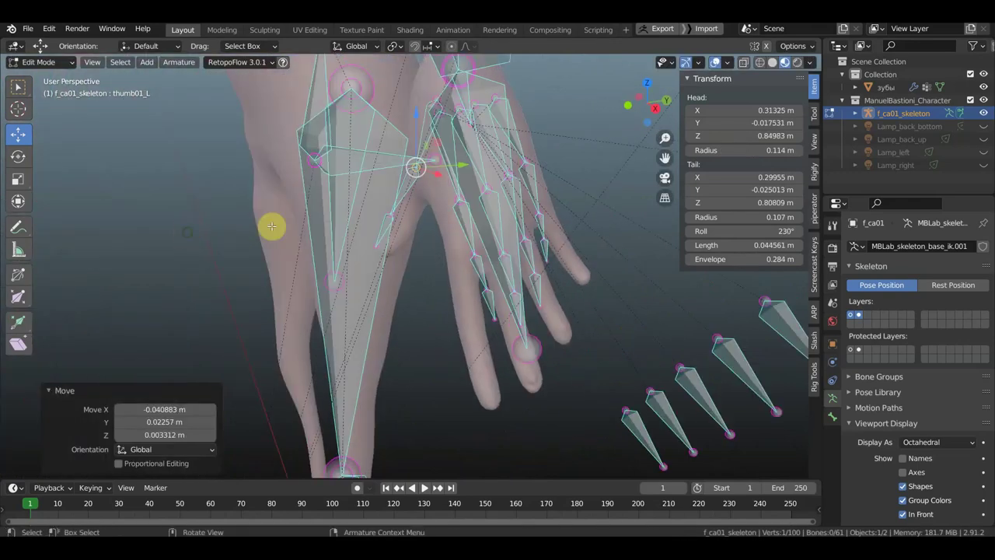
left_click(385, 222)
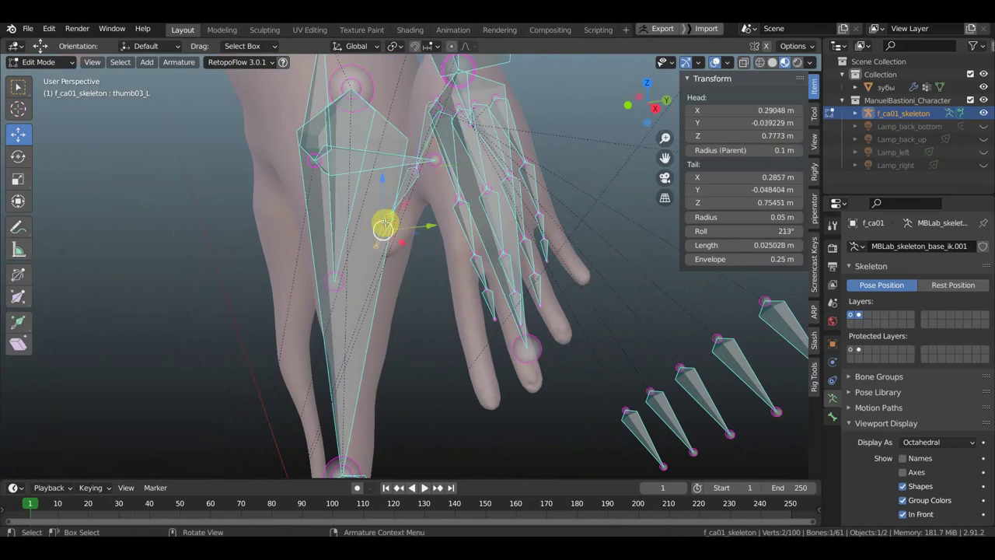
key("g")
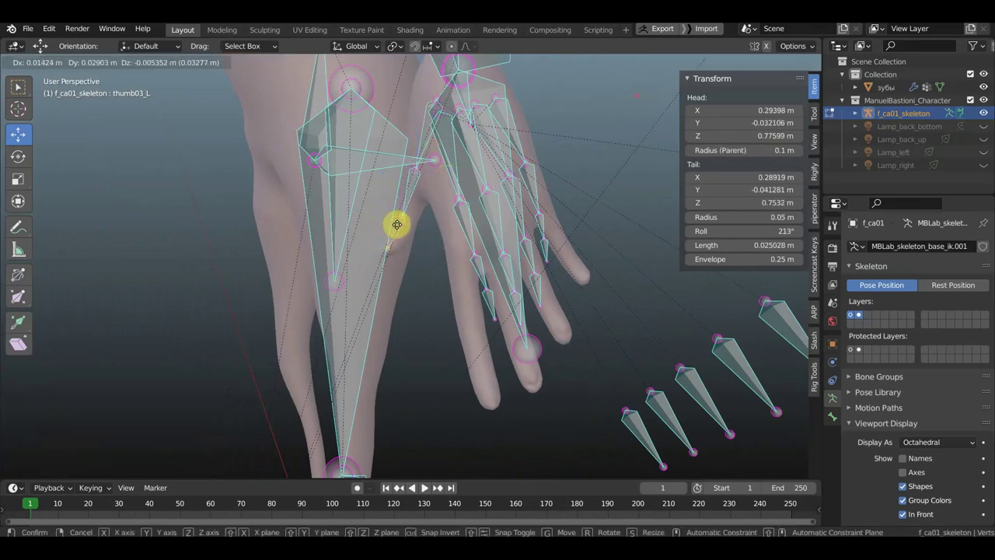
left_click(397, 225)
middle_click_drag(397, 224, 408, 231)
In front view, select the left arm and leg bones plus clavicle_L and duplicate them
scroll(467, 233, "down", 4)
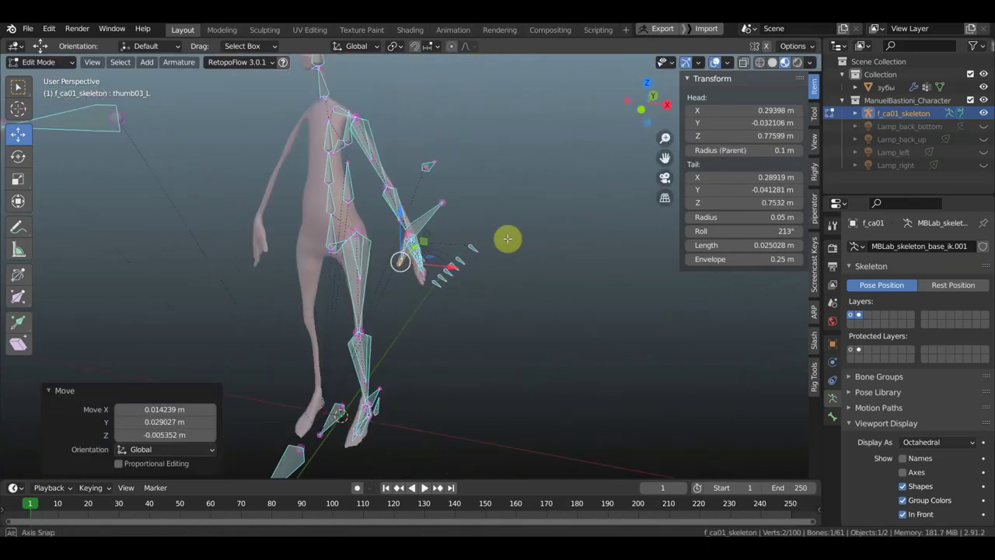
key("KP_1")
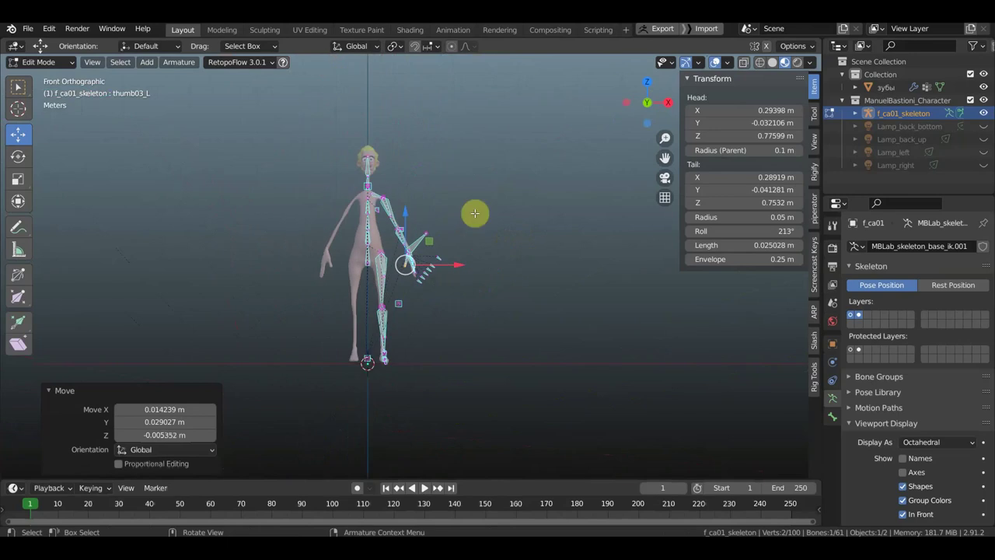
left_click_drag(503, 405, 375, 181)
scroll(369, 159, "up", 3)
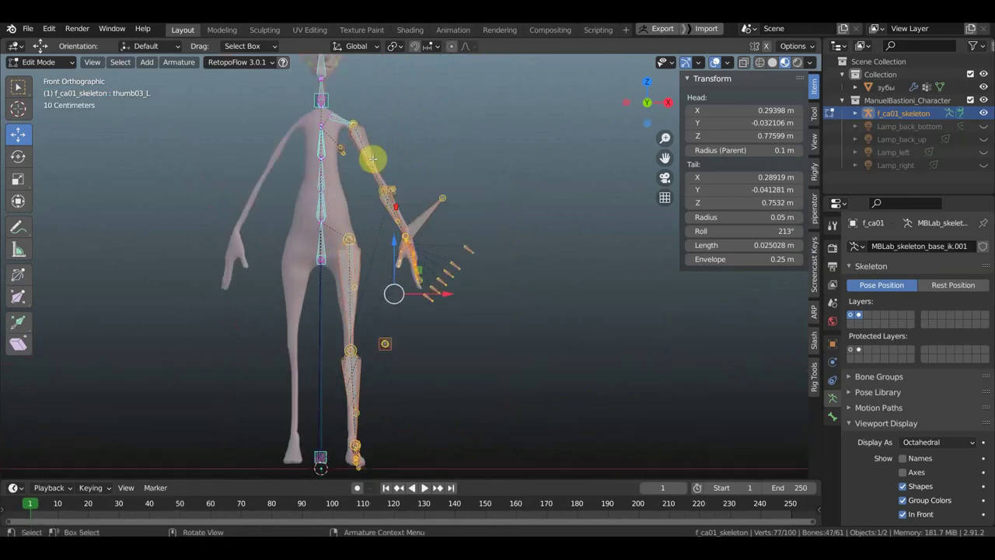
left_click(342, 116, "shift")
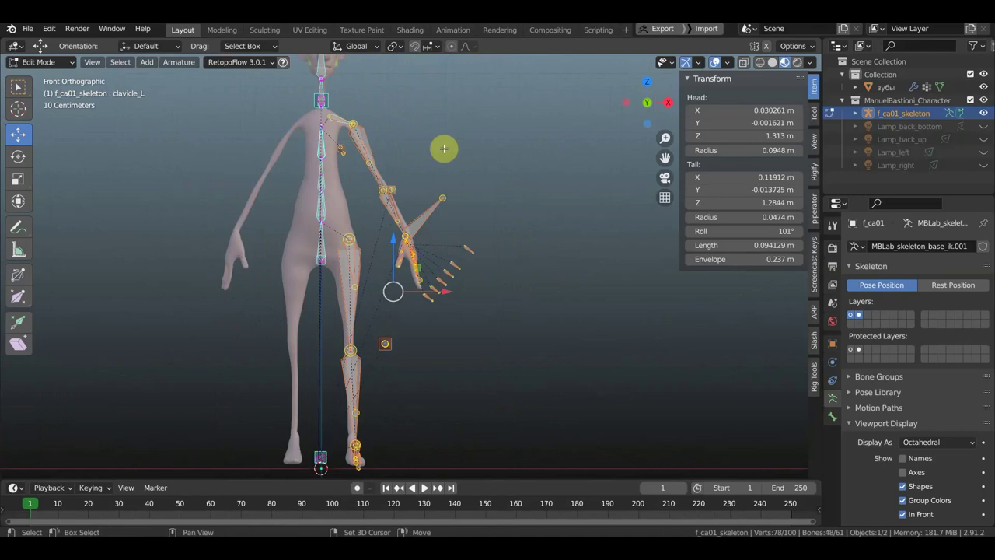
key("shift+d")
Mirror the duplicated bones across global X and shift them -2.2131 m to the right side
right_click(444, 147)
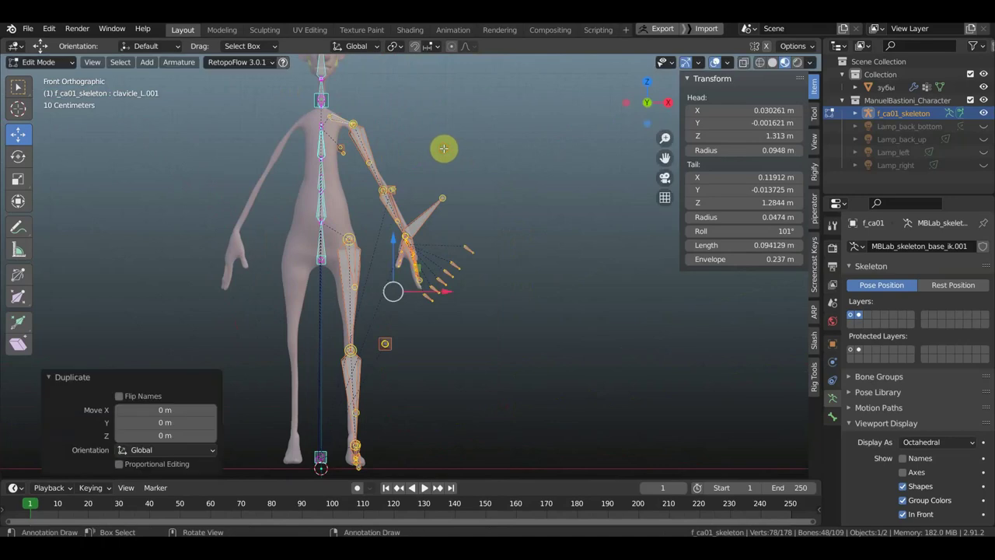
right_click(444, 148)
mouse_move(361, 148)
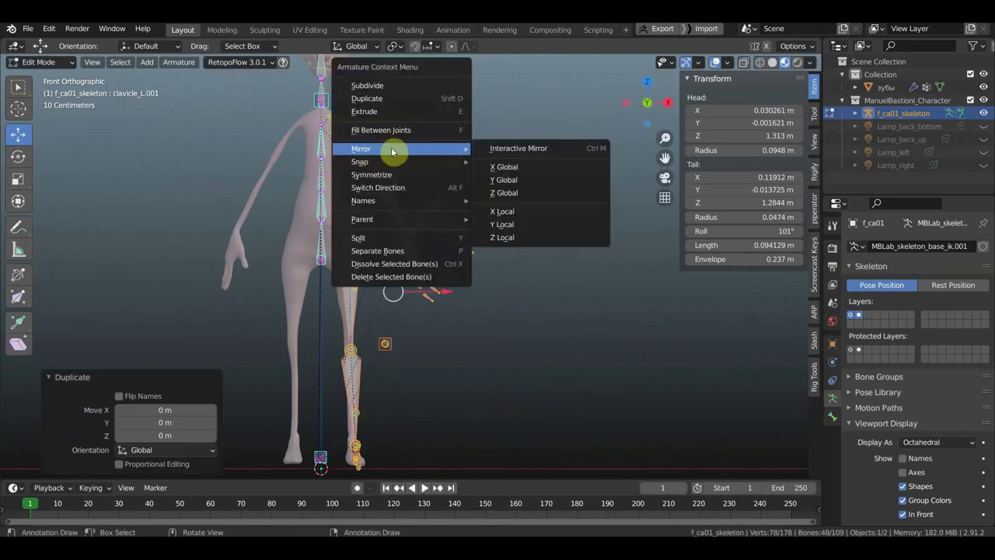
left_click(509, 167)
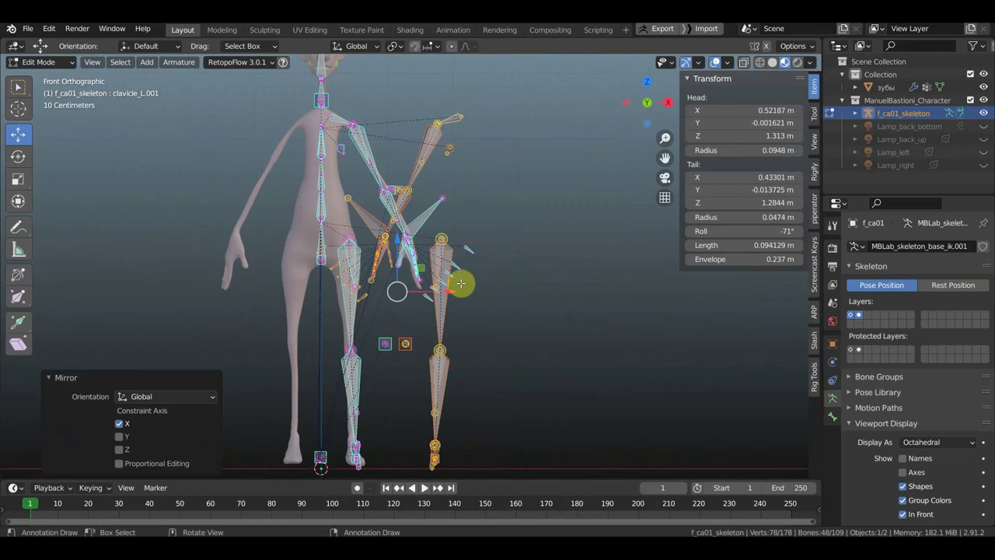
left_click_drag(451, 289, 305, 284)
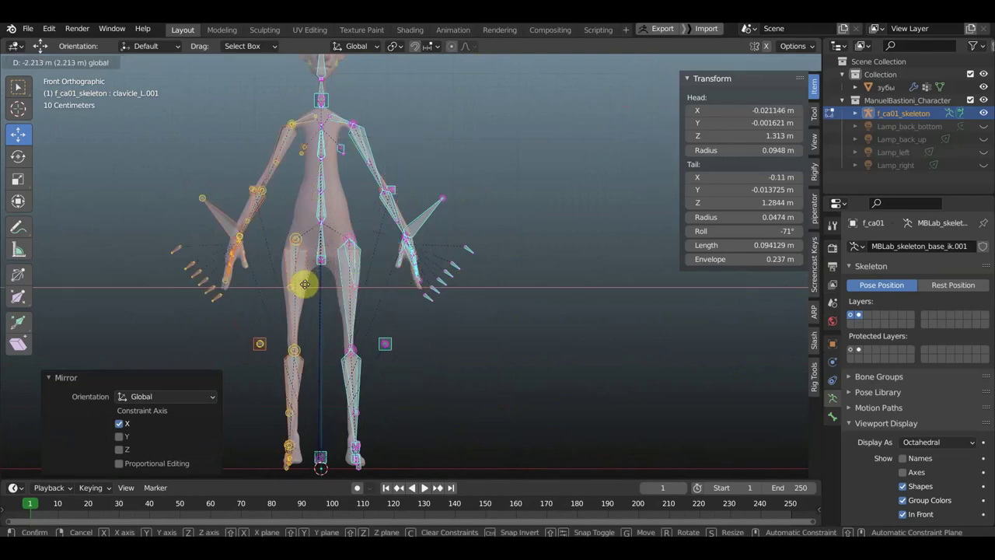
scroll(267, 251, "down", 2)
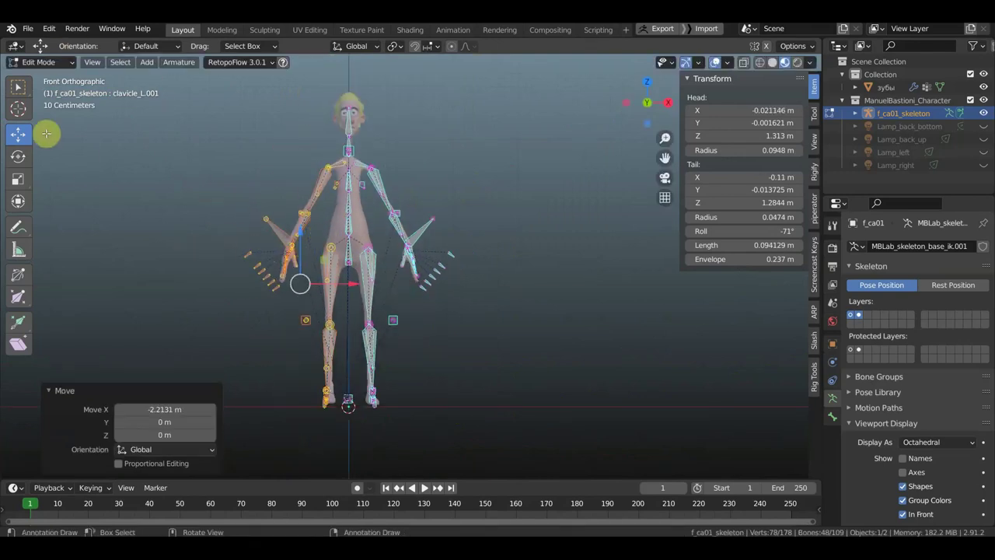
left_click(48, 70)
In Object Mode, parent the зубы mesh to f_ca01_skeleton with automatic weights
left_click(43, 64)
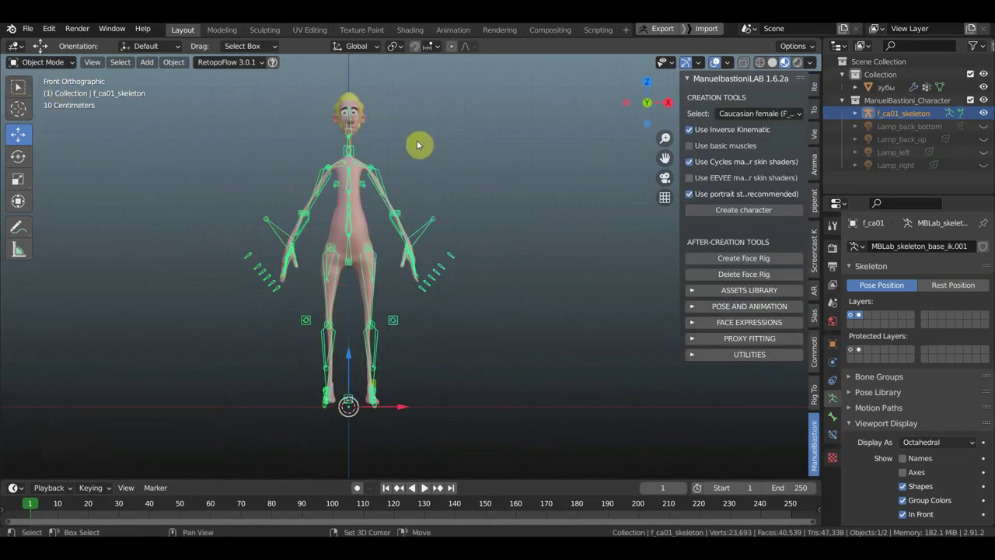
middle_click_drag(417, 144, 402, 178, "shift")
left_click(381, 161)
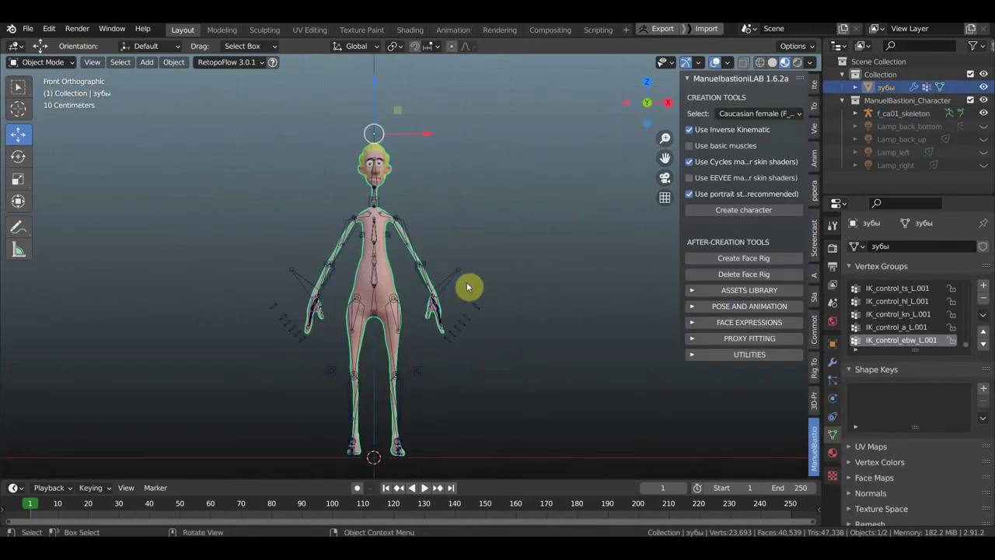
left_click(511, 256, "shift")
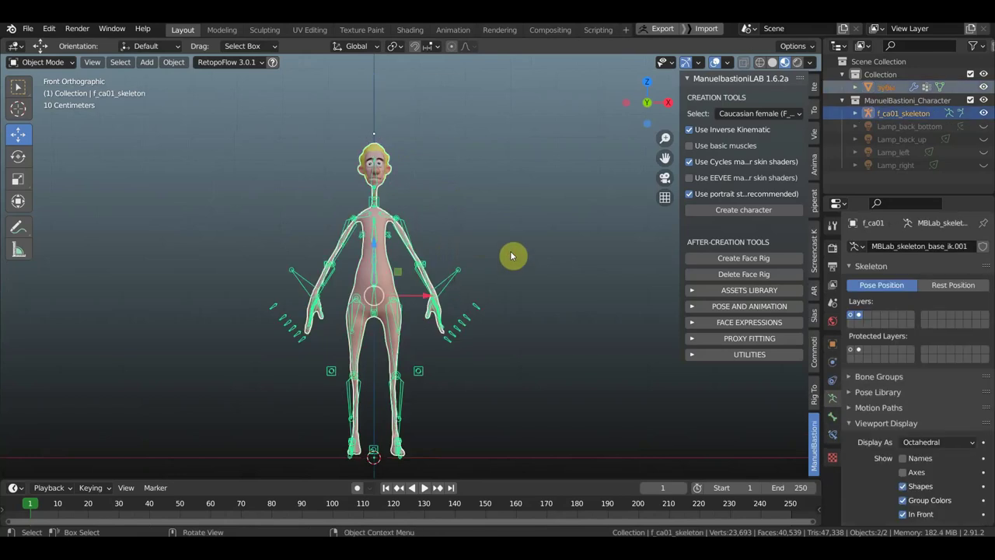
key("ctrl+p")
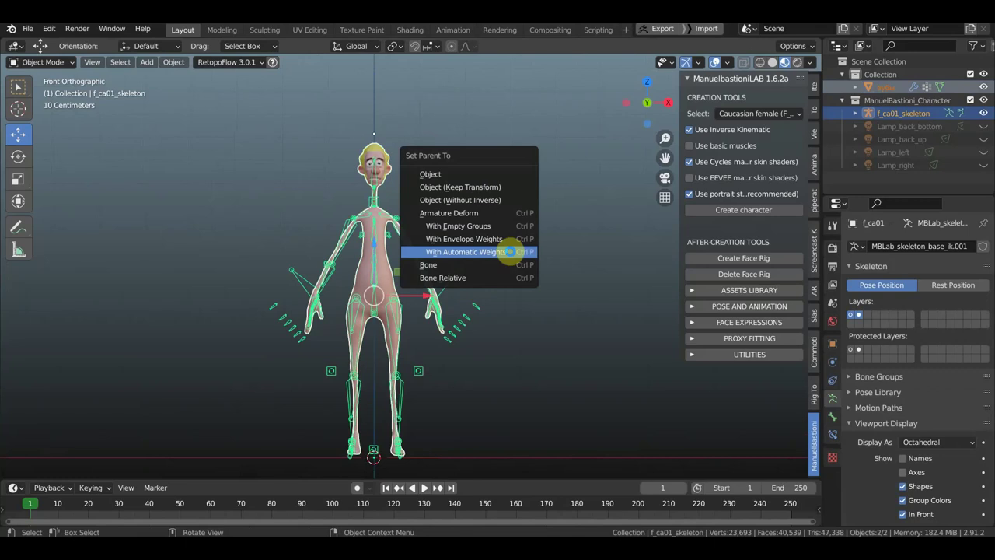
left_click(510, 255)
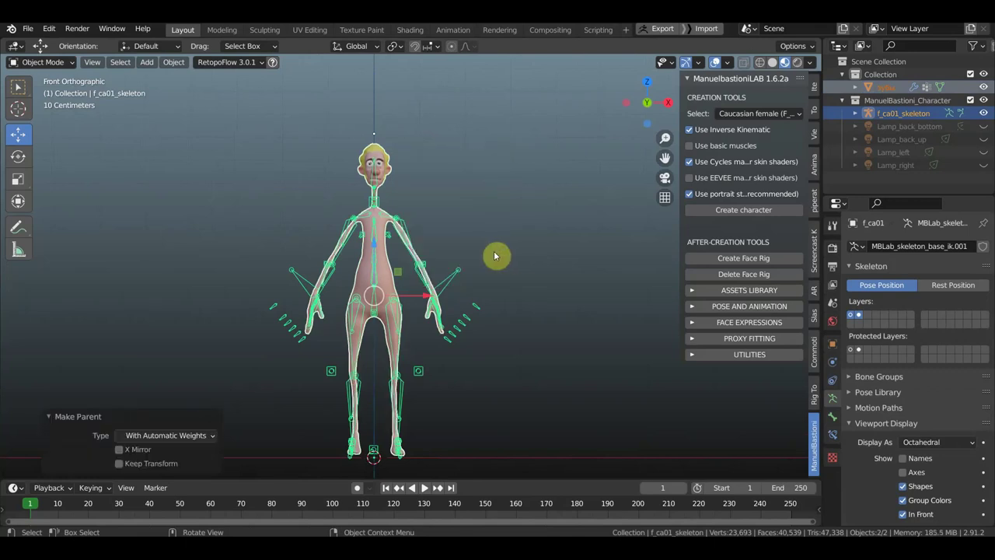
mouse_move(483, 257)
middle_mouse_down()
mouse_move(328, 254)
mouse_move(372, 229)
mouse_move(376, 214)
mouse_move(428, 191)
mouse_move(407, 194)
mouse_move(400, 257)
middle_mouse_up()
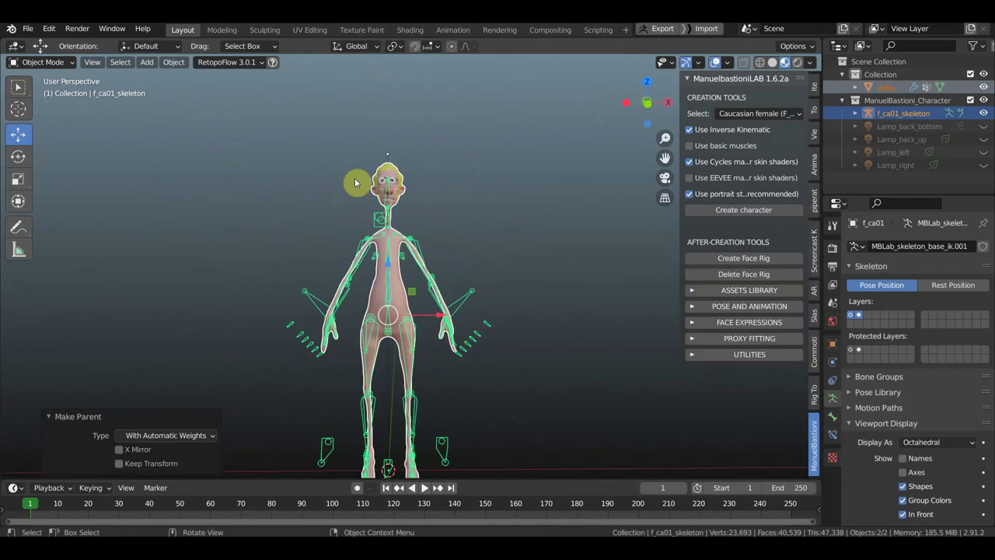
scroll(418, 257, "up", 3)
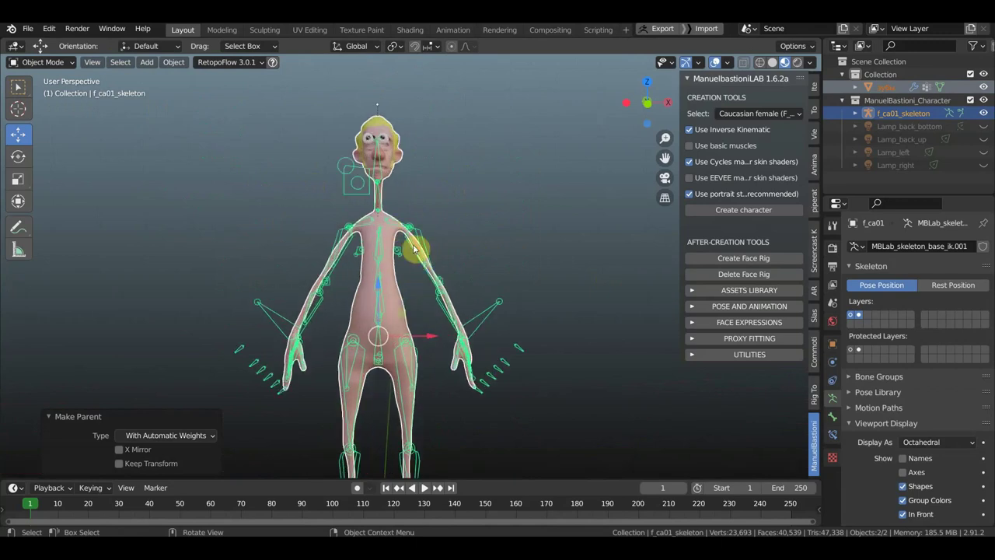
scroll(413, 280, "up", 2)
scroll(405, 272, "up", 2)
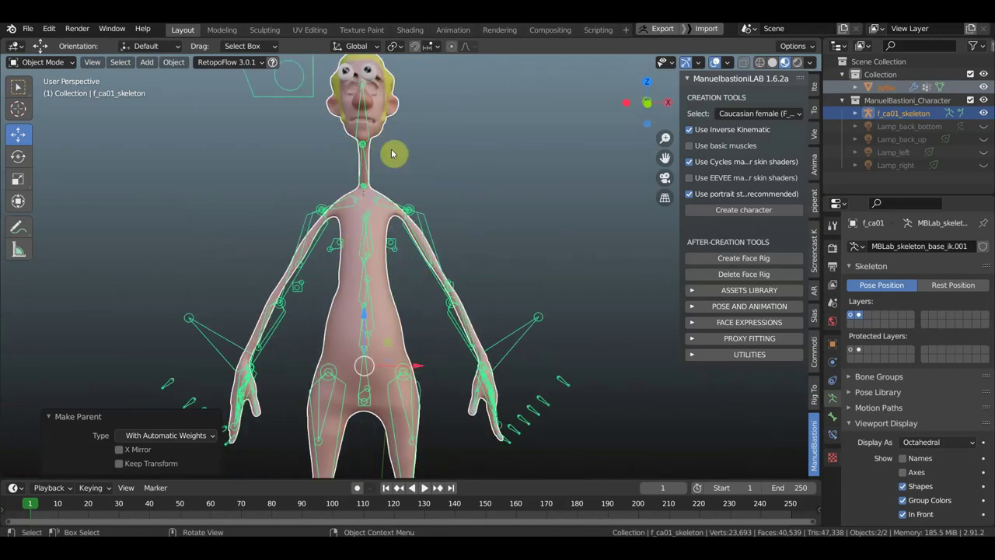
scroll(381, 148, "down", 1)
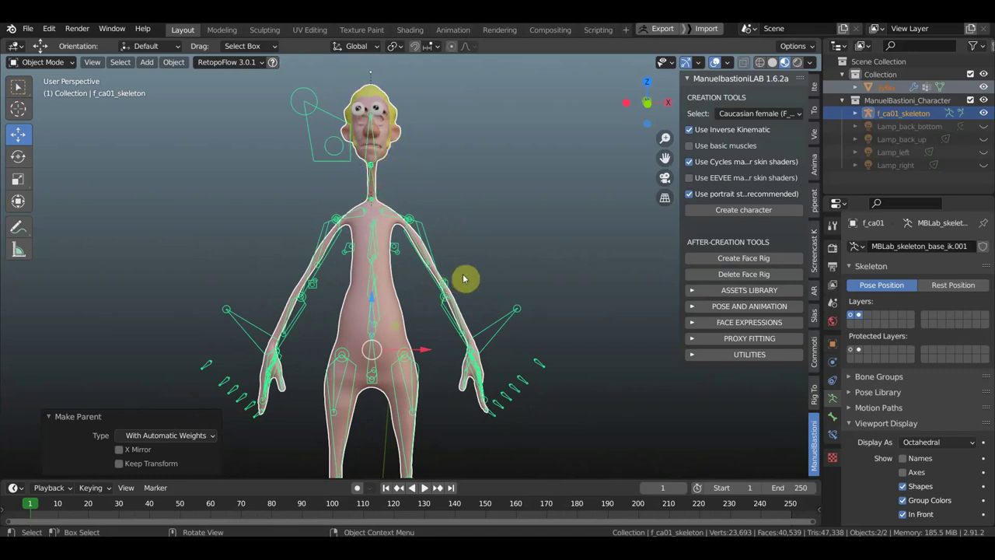
scroll(462, 278, "down", 1)
scroll(470, 230, "down", 1)
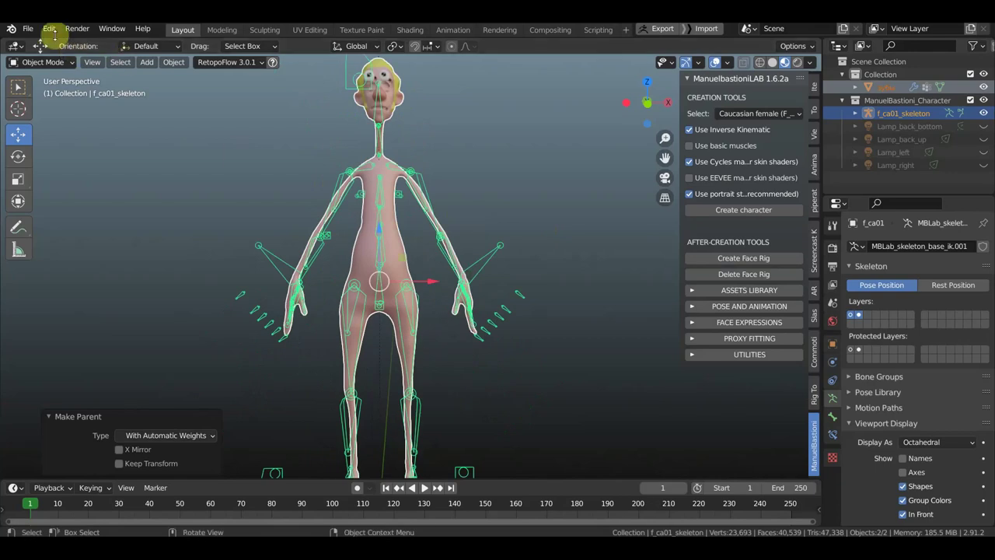
Open the earlier saved rigged file from recent files, discarding unsaved changes
left_click(32, 32)
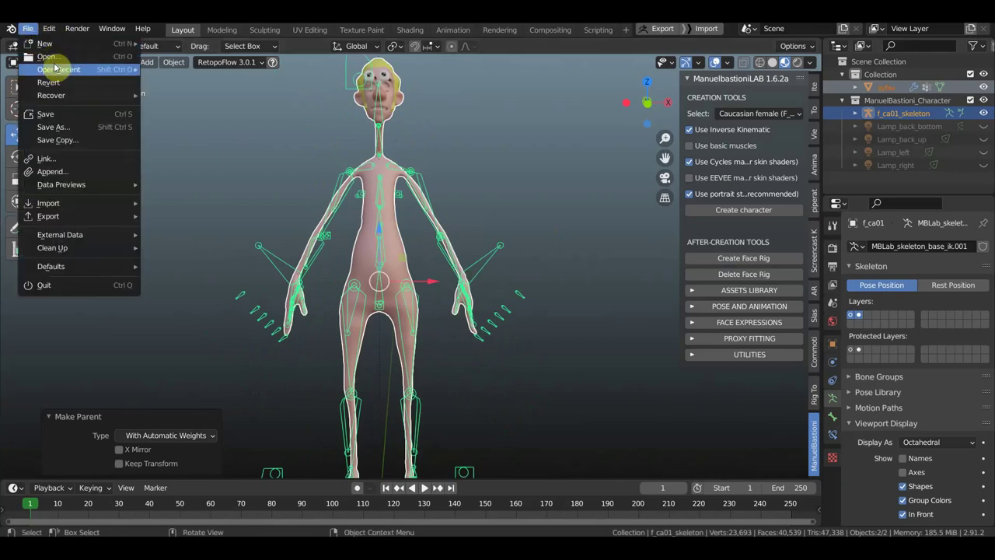
mouse_move(58, 69)
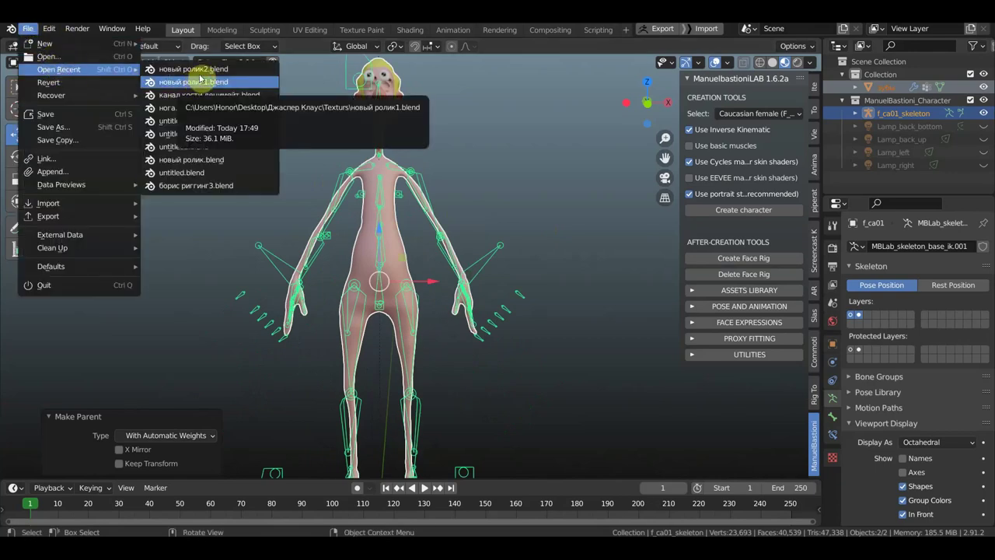
left_click(198, 68)
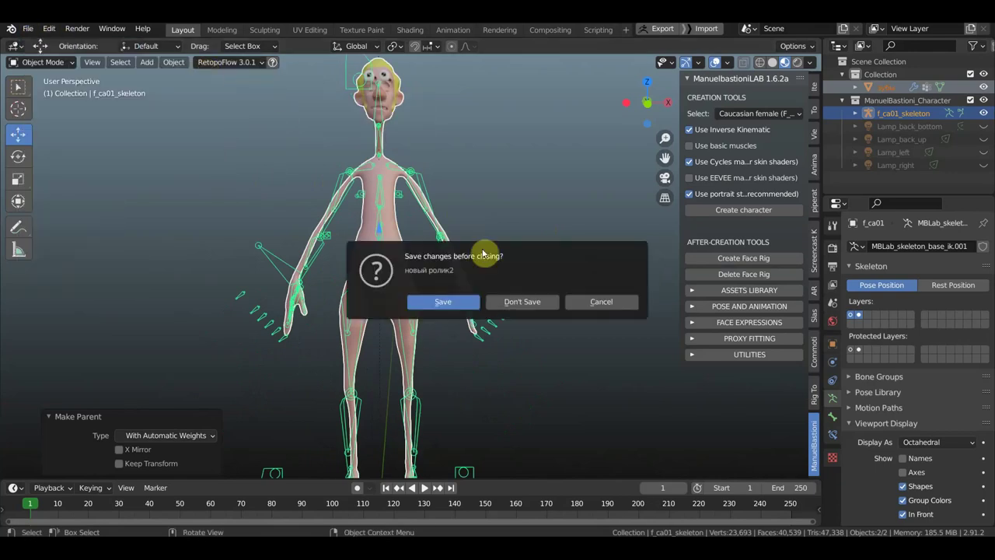
left_click(522, 303)
Move IK_control_ft_L by -0.132 X, -0.982 Y, 0.915 Z m to bend the left leg
key("KP_1")
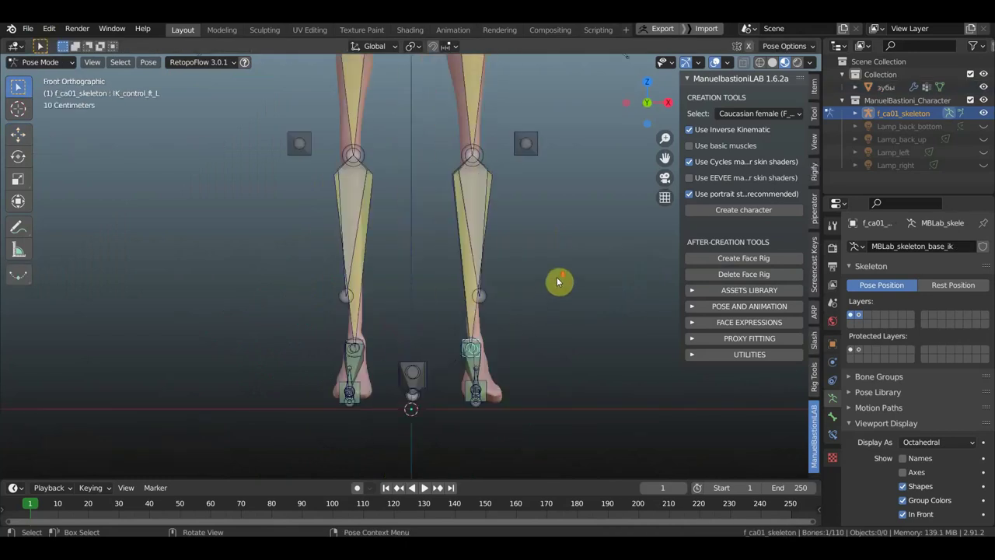
mouse_move(548, 250)
middle_mouse_down("ctrl")
mouse_move(537, 366)
mouse_move(402, 362)
mouse_move(398, 287)
mouse_move(420, 285)
middle_mouse_up("ctrl")
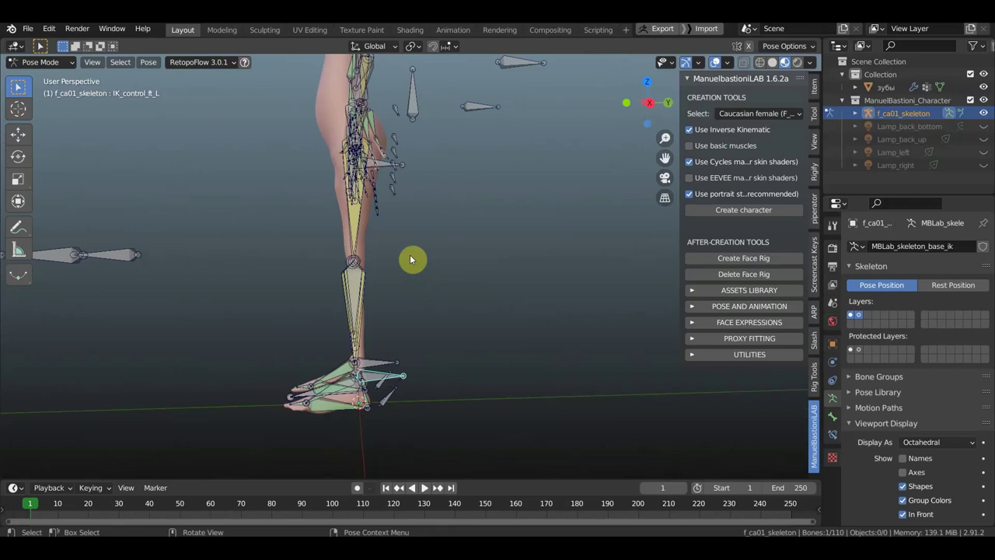
middle_click_drag(388, 351, 398, 400)
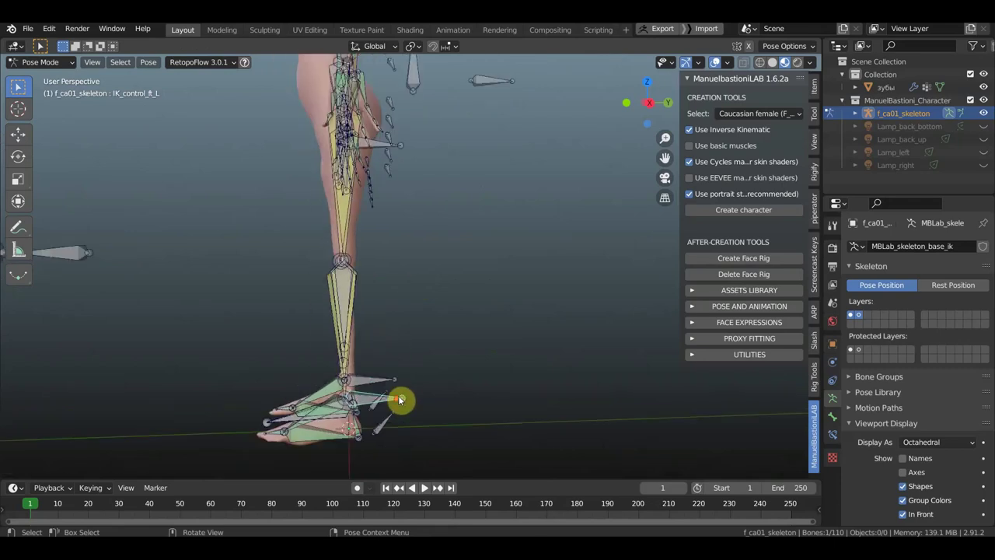
left_click_drag(404, 401, 311, 324)
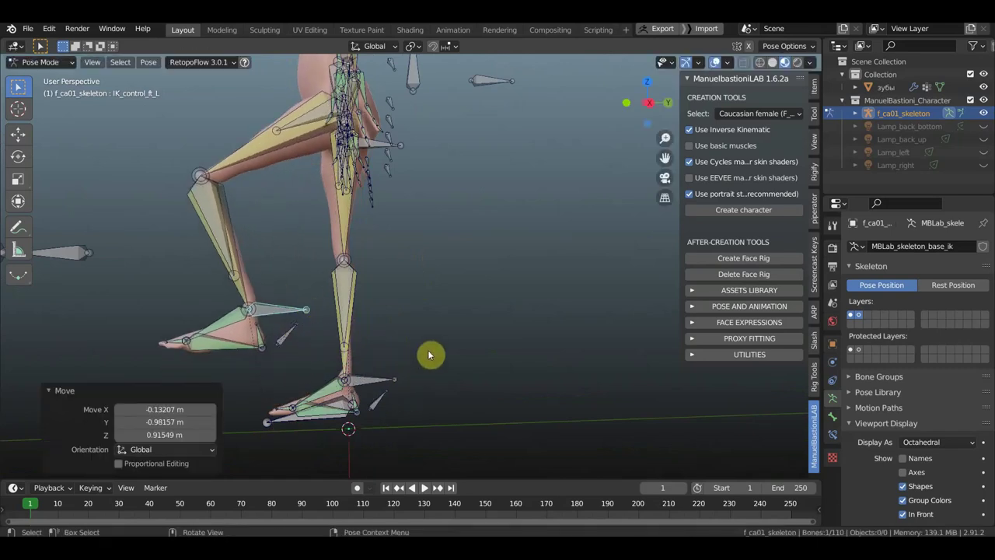
Rotate the left heel control IK_control_hl_L by about -30.1° to tilt the foot
key("bracketright")
key("r")
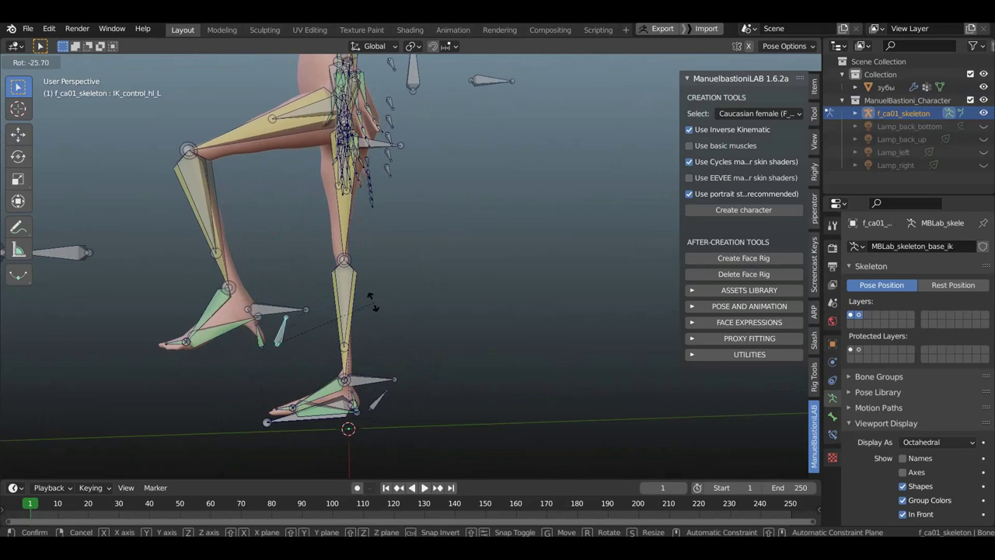
left_click(361, 299)
middle_click_drag(369, 314, 476, 315)
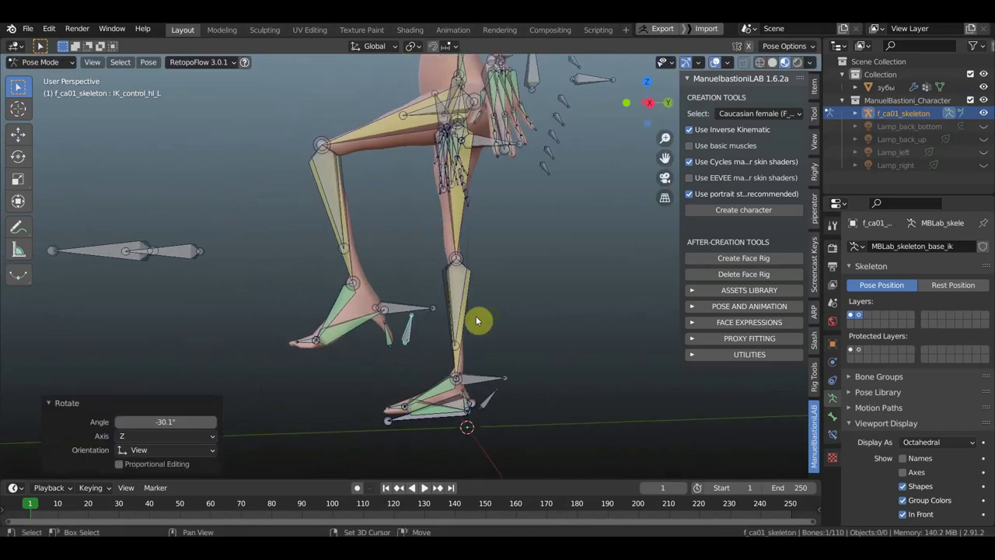
scroll(477, 320, "up", 3)
scroll(444, 311, "up", 3)
middle_click_drag(438, 285, 419, 286)
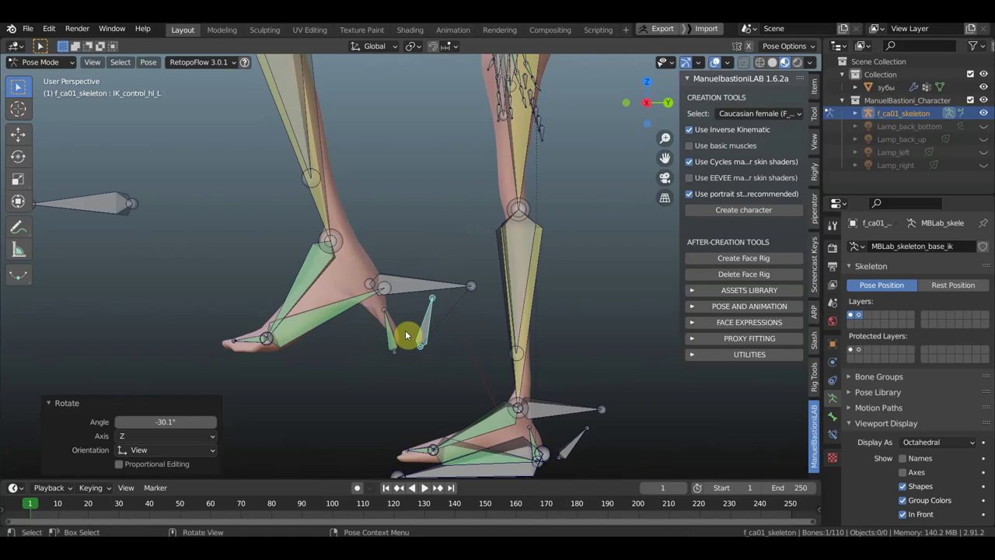
Clear the foot control's rotation and location so the left leg returns to rest
key("alt+r")
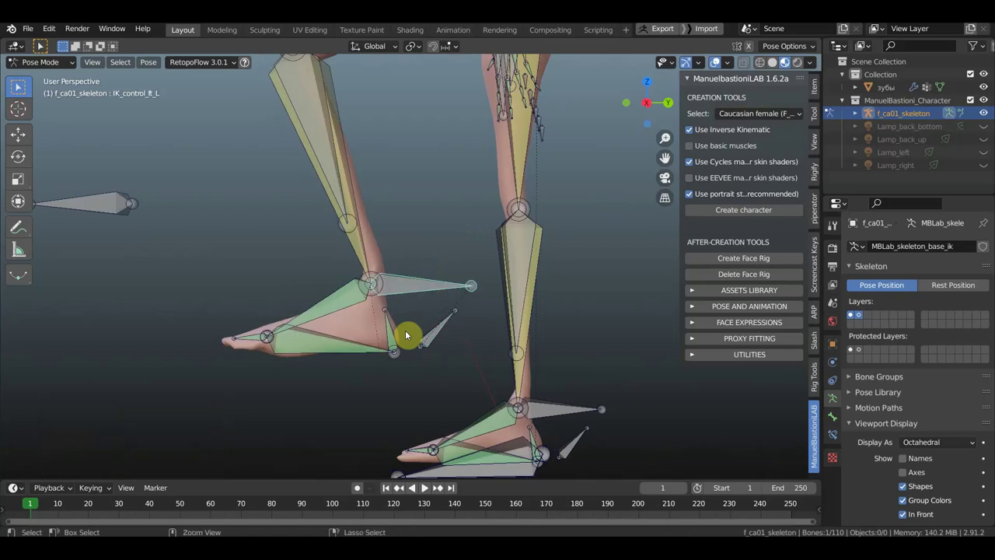
key("alt+g")
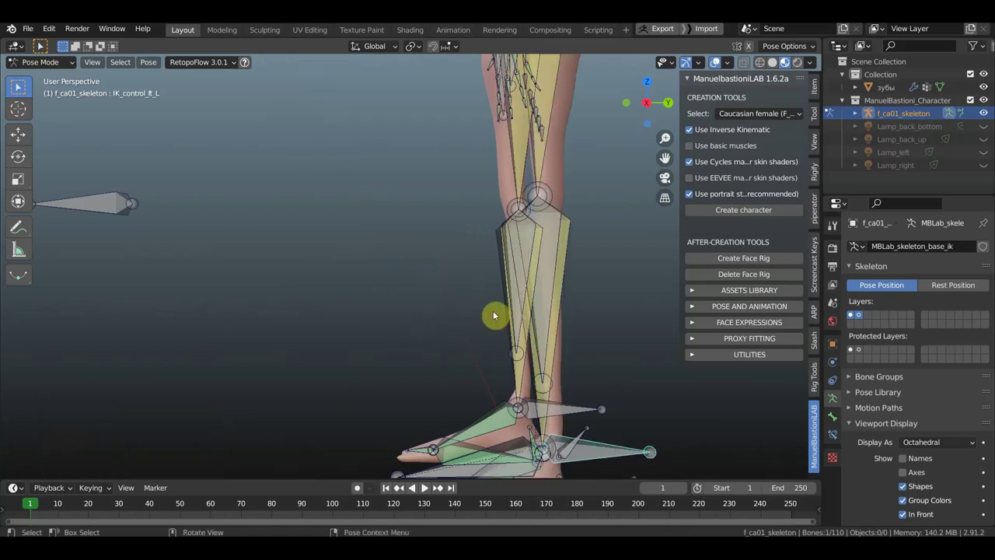
middle_click_drag(493, 313, 481, 313)
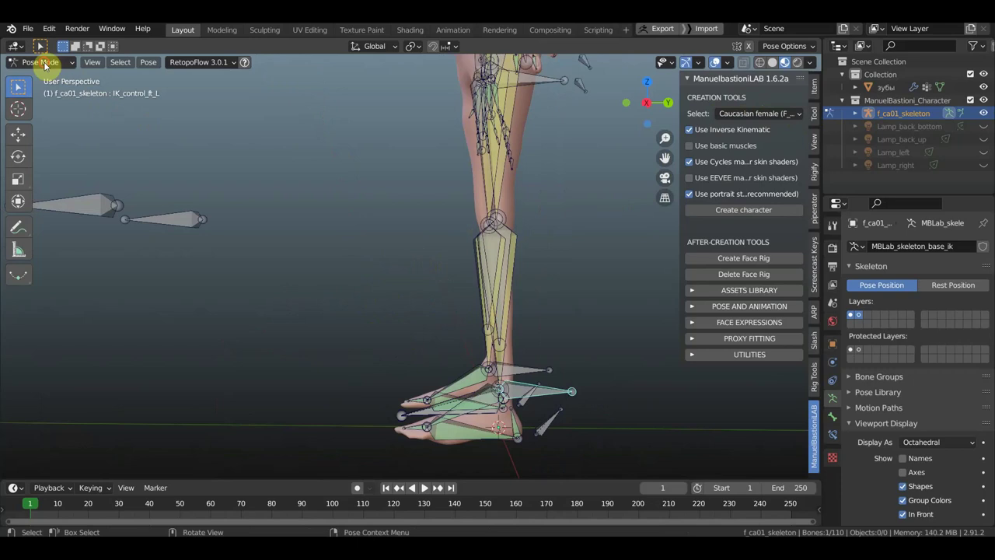
left_click(44, 66)
In Edit Mode, from the right-side view, move the foot's heel joint along Y
key("Tab")
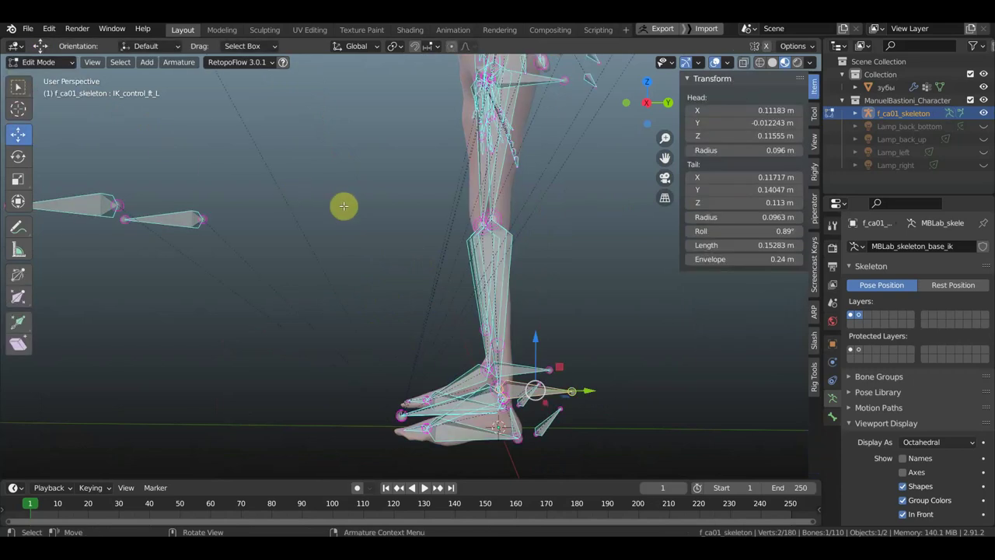
key("KP_3")
key("KP_Decimal")
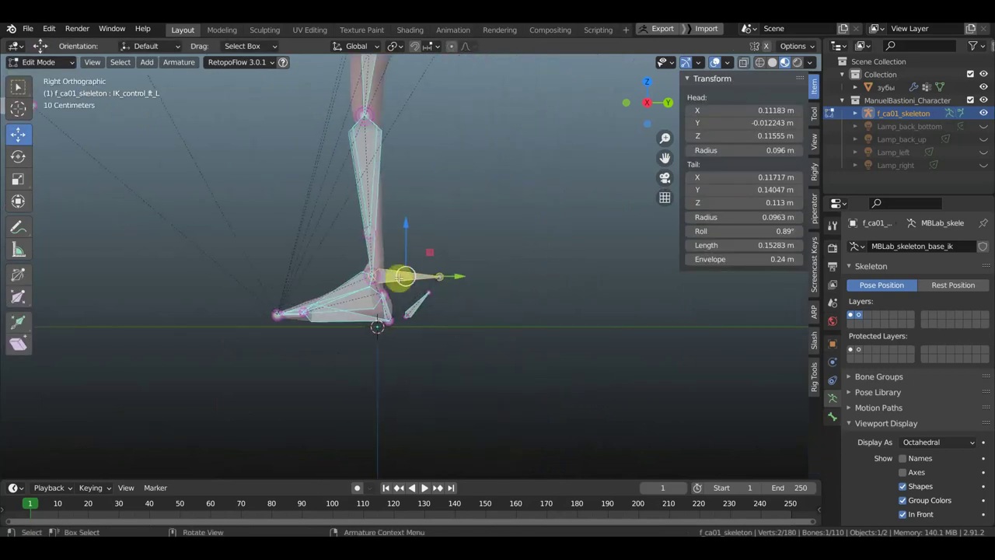
scroll(382, 386, "up", 3)
scroll(389, 342, "up", 1)
scroll(377, 381, "up", 1)
mouse_move(375, 382)
left_mouse_down()
mouse_move(326, 371)
mouse_move(334, 362)
left_mouse_up()
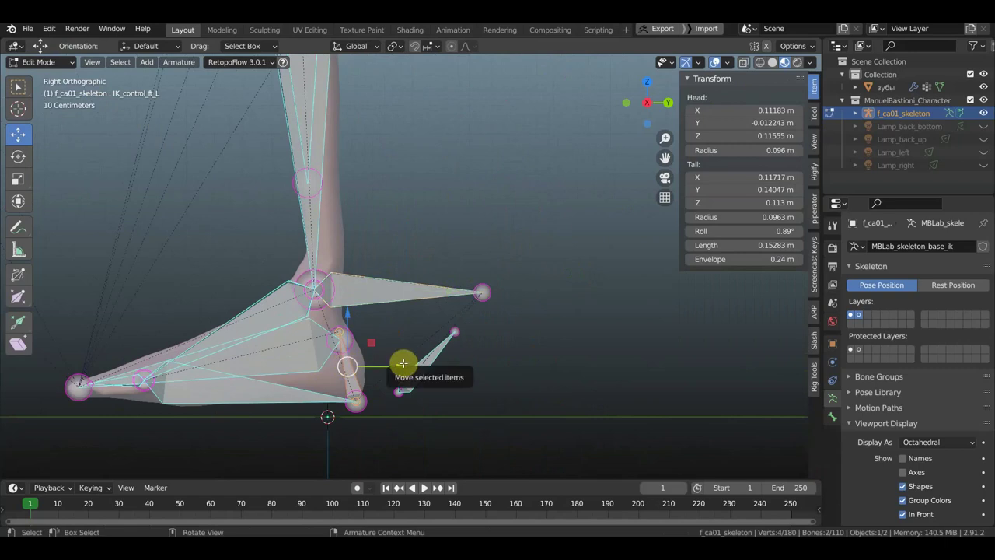
key("g")
left_click(461, 371)
Shift the heel control bones, the left heel bone and struct_ft01_L.001 about 0.029 m along Y
mouse_move(462, 371)
middle_mouse_down()
mouse_move(436, 376)
mouse_move(443, 373)
mouse_move(433, 355)
middle_mouse_up()
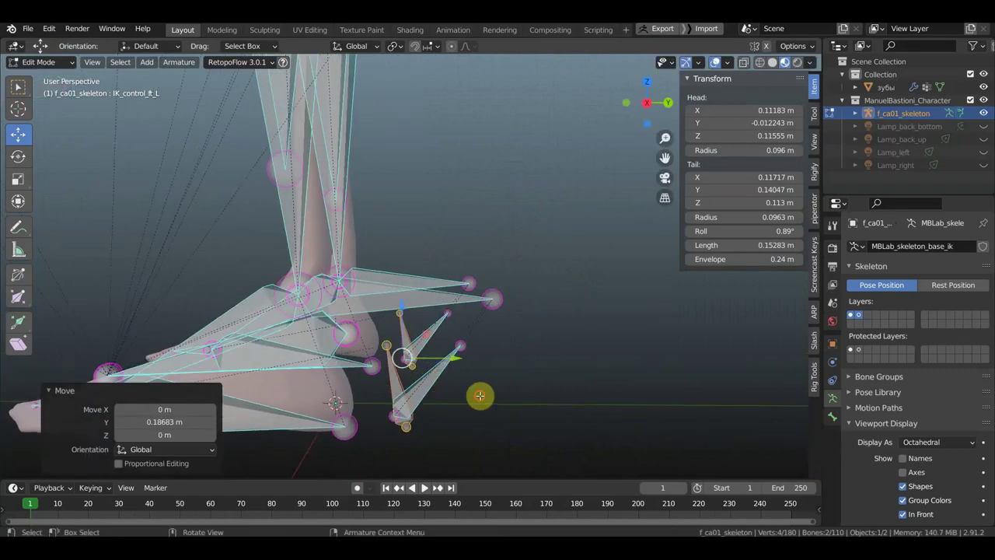
mouse_move(477, 395)
left_mouse_down()
mouse_move(445, 332)
mouse_move(455, 335)
left_mouse_up()
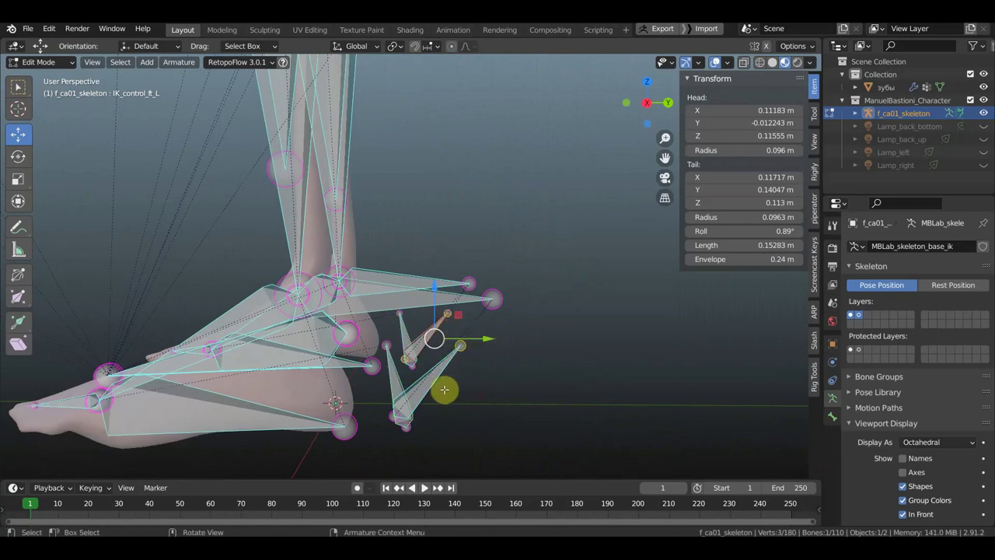
key("g")
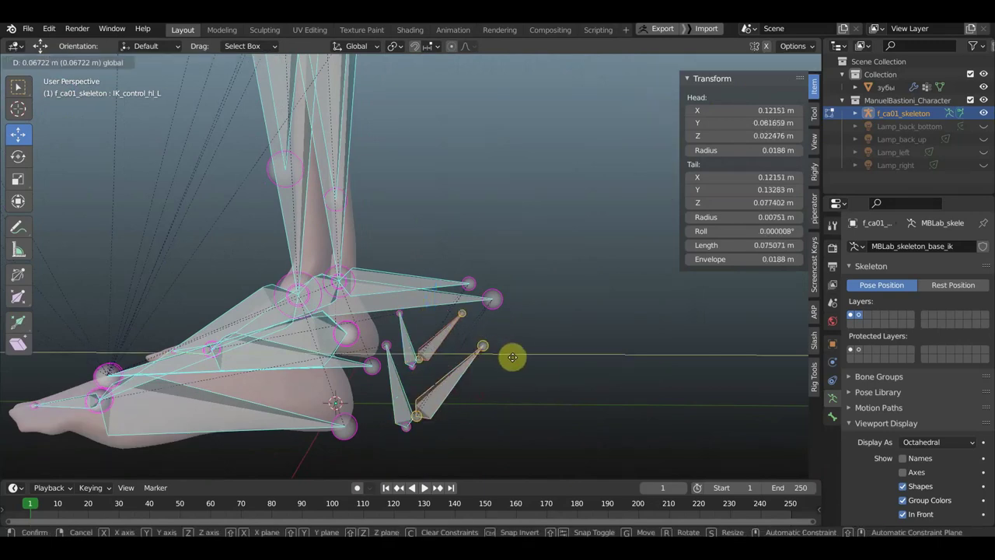
left_click(521, 359)
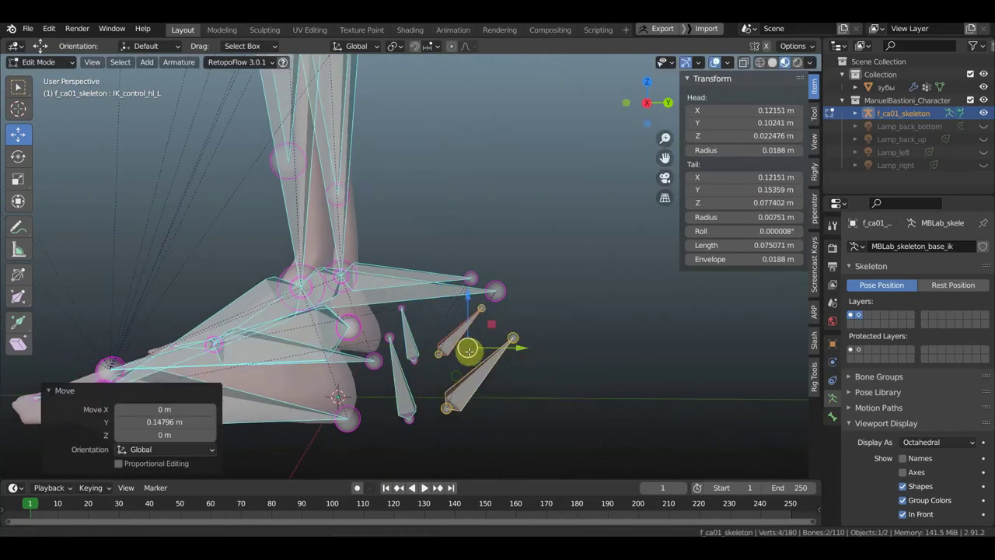
middle_click_drag(457, 368, 454, 335)
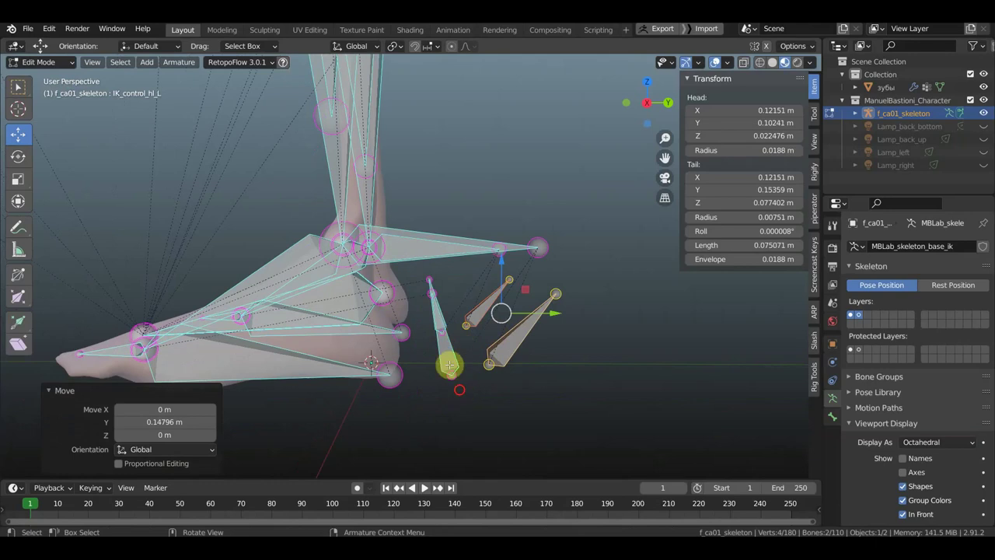
left_click(431, 296)
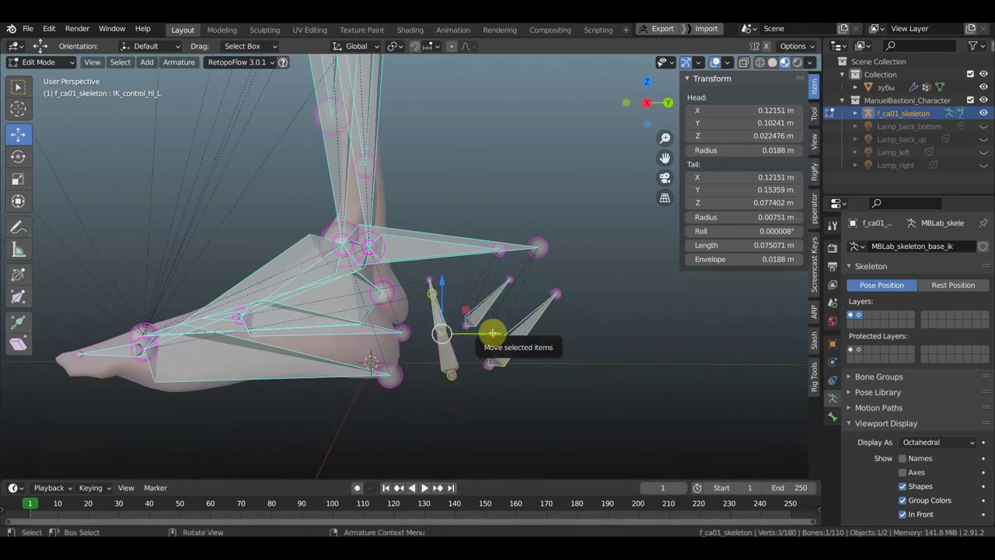
left_click_drag(483, 330, 499, 334)
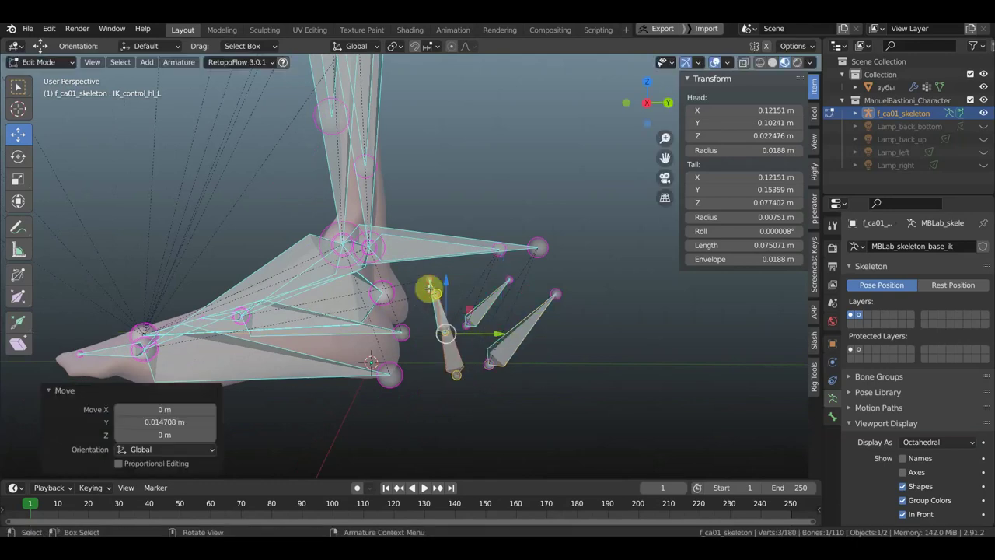
left_click(490, 312)
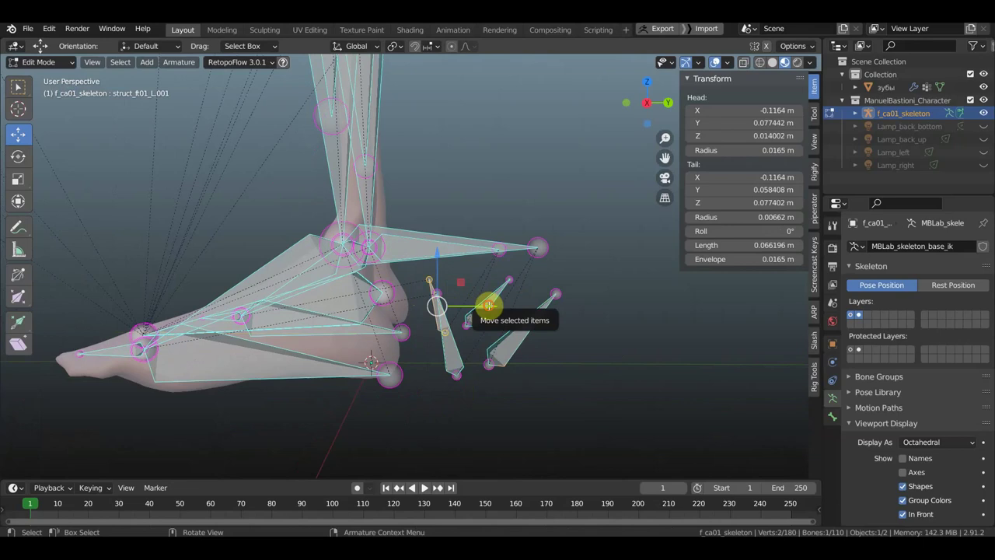
left_click_drag(485, 304, 496, 305)
Return the armature to Object Mode
middle_click_drag(393, 329, 377, 328)
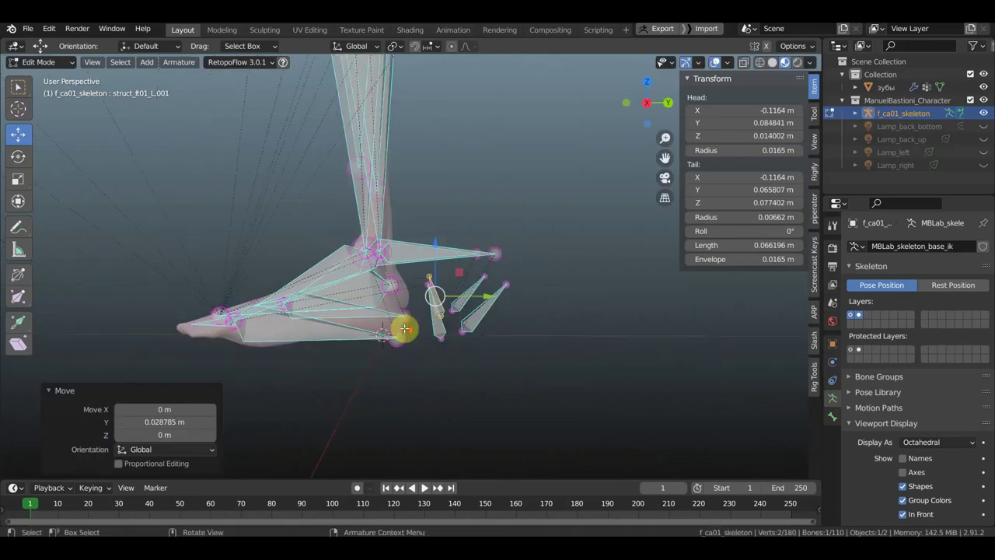
left_click(42, 63)
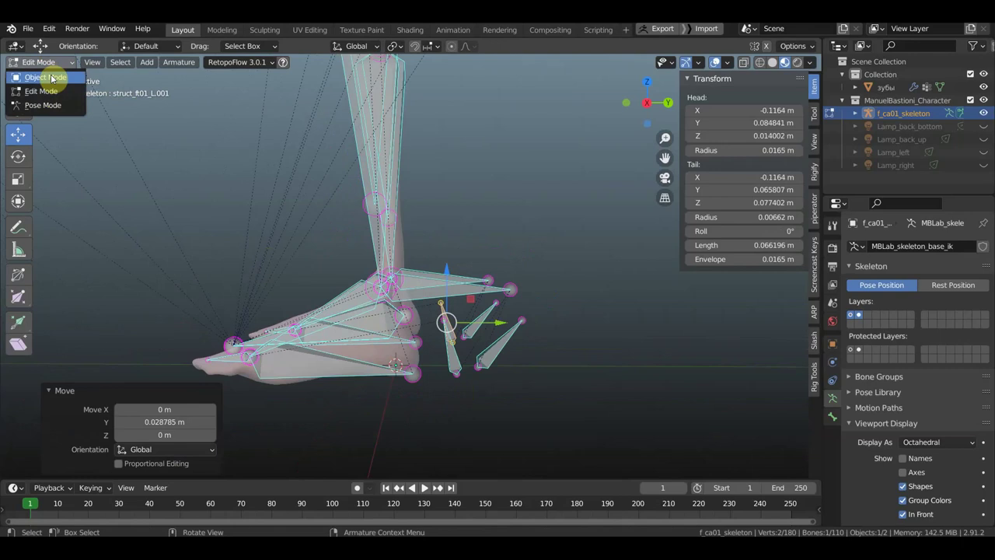
left_click(45, 77)
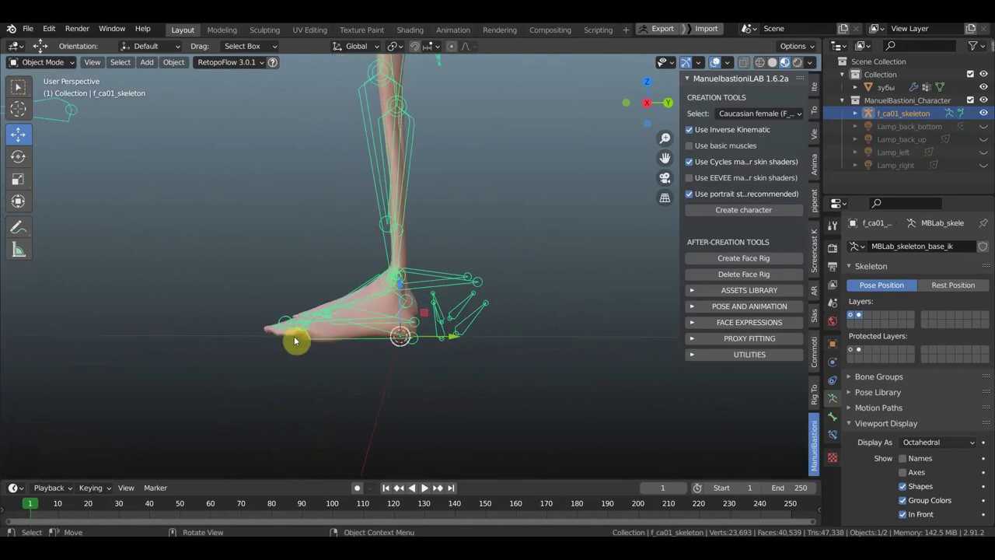
Parent the зубы foot mesh to f_ca01_skeleton with automatic weights
left_click(286, 337)
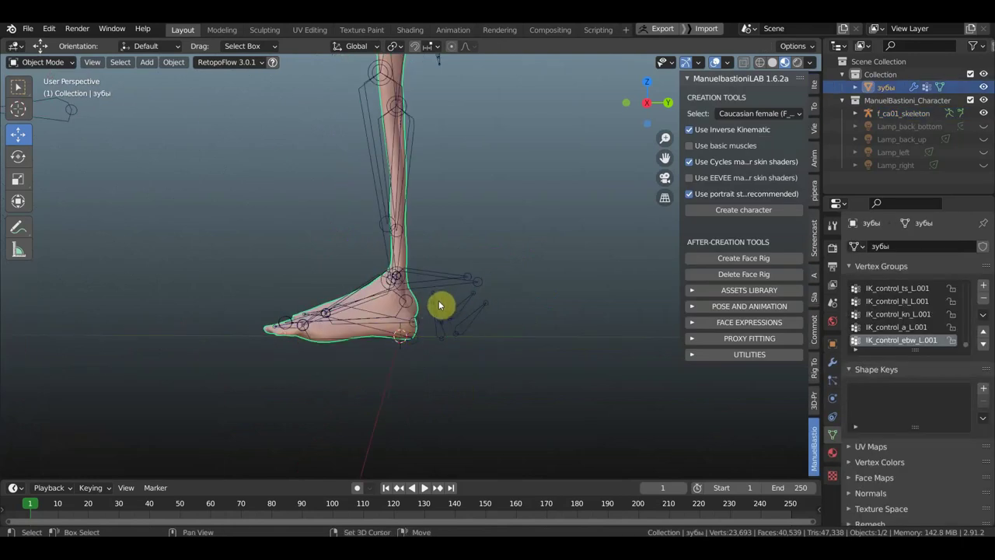
left_click(434, 310, "shift")
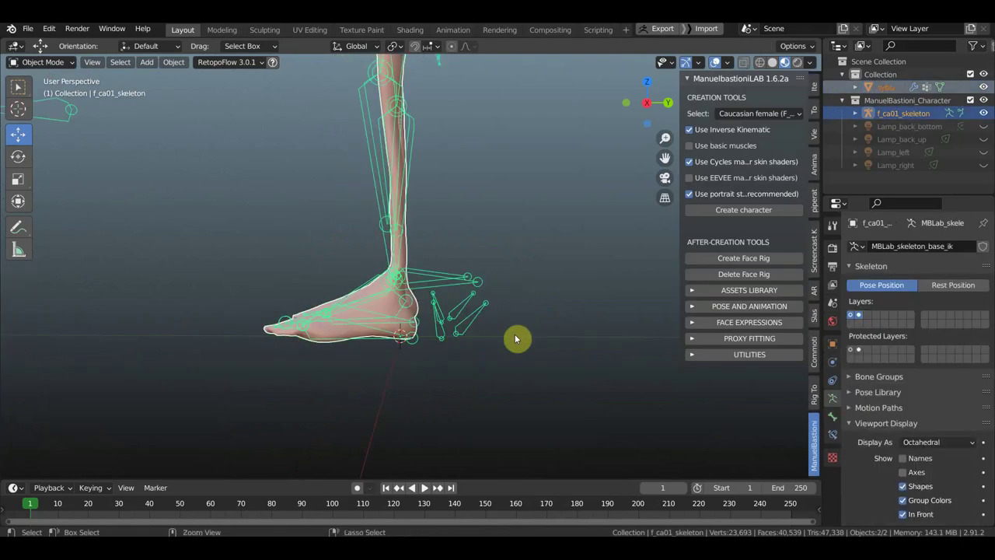
key("ctrl+p")
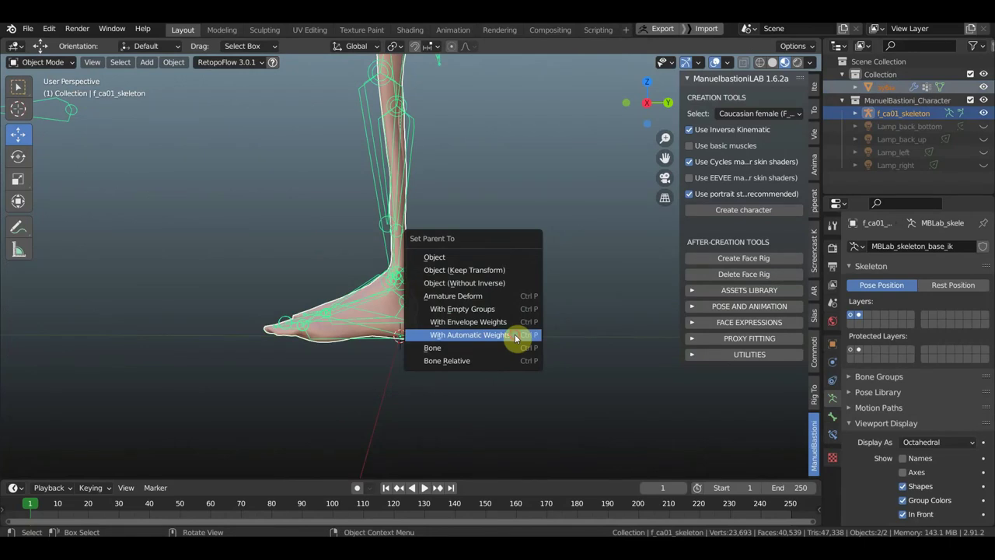
left_click(515, 336)
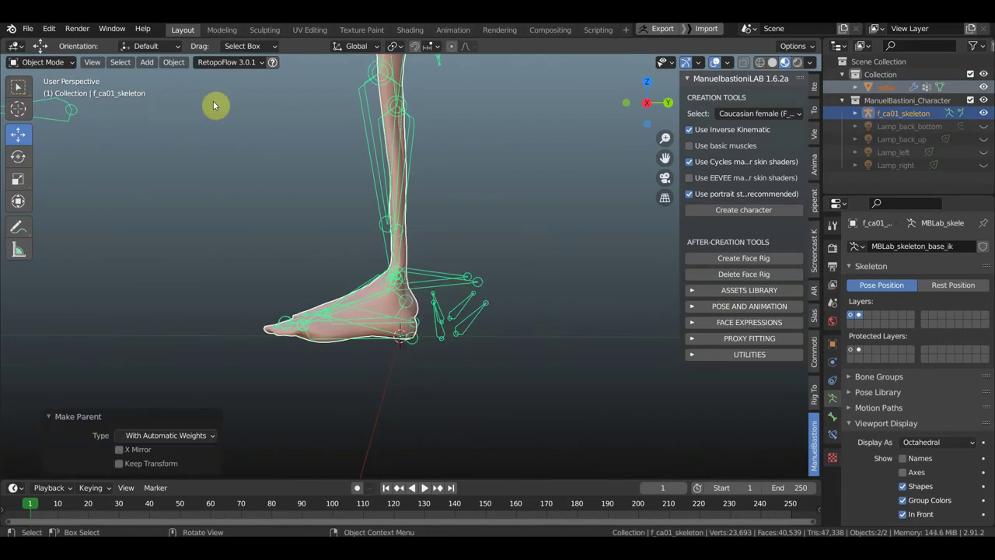
left_click(43, 62)
left_click(48, 106)
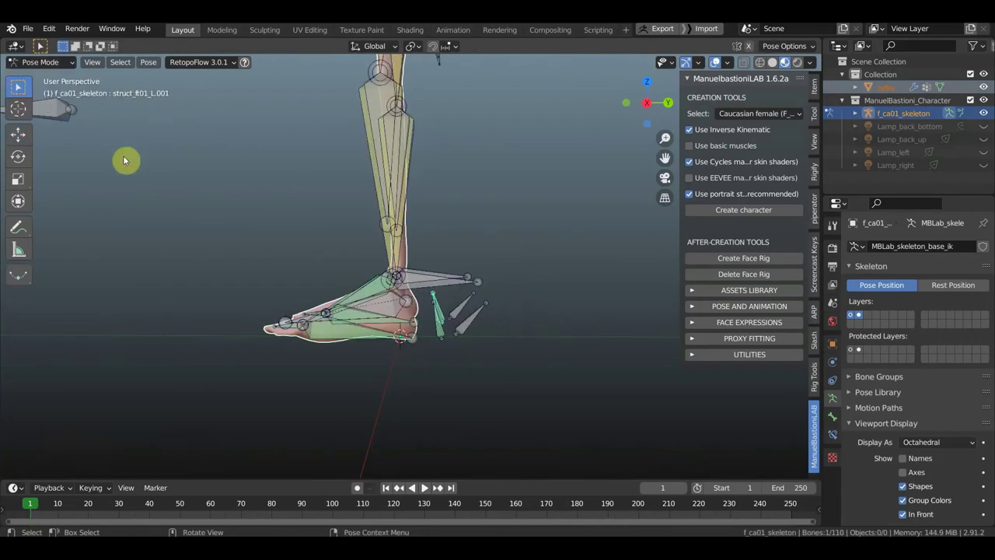
left_click(47, 63)
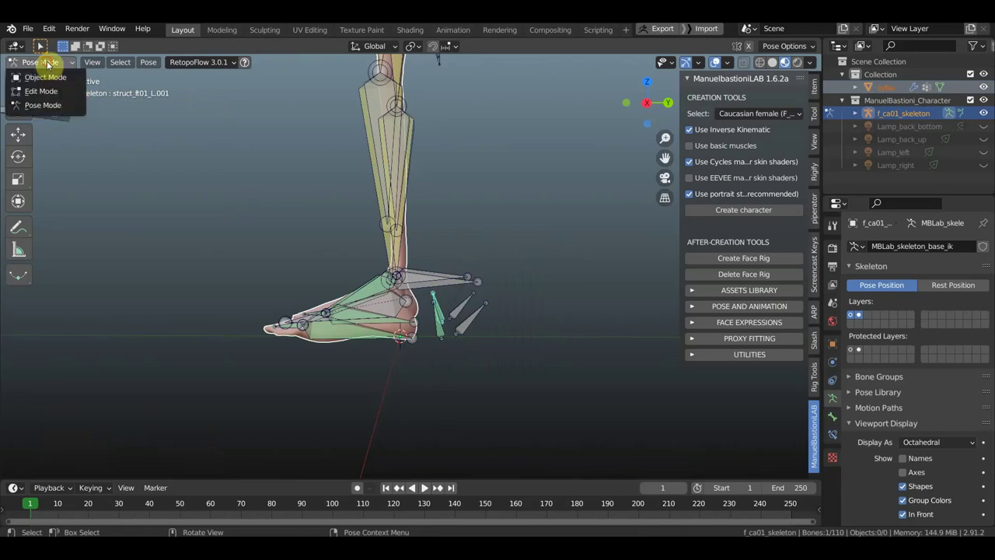
left_click(46, 77)
left_click(438, 278)
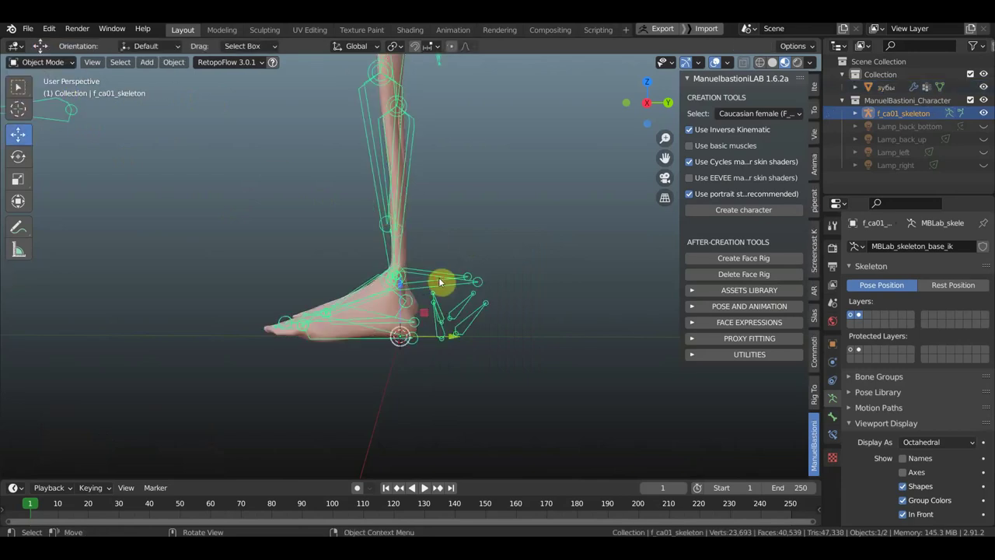
left_click(43, 63)
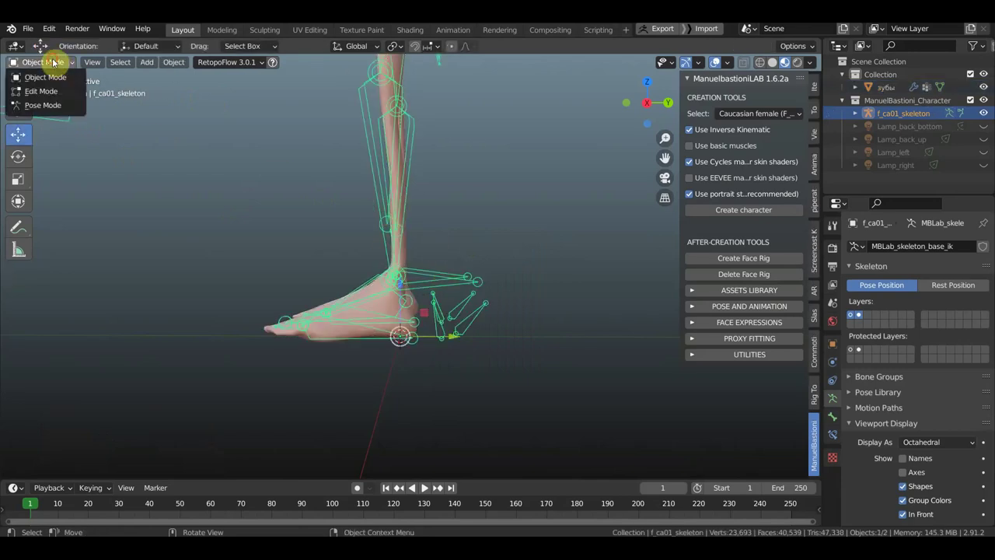
left_click(43, 105)
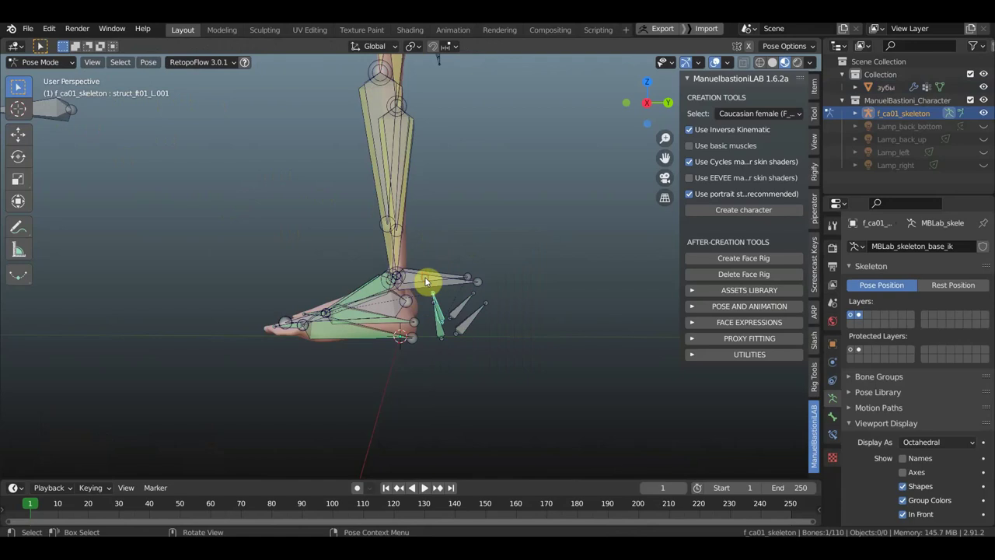
left_click_drag(426, 282, 345, 241)
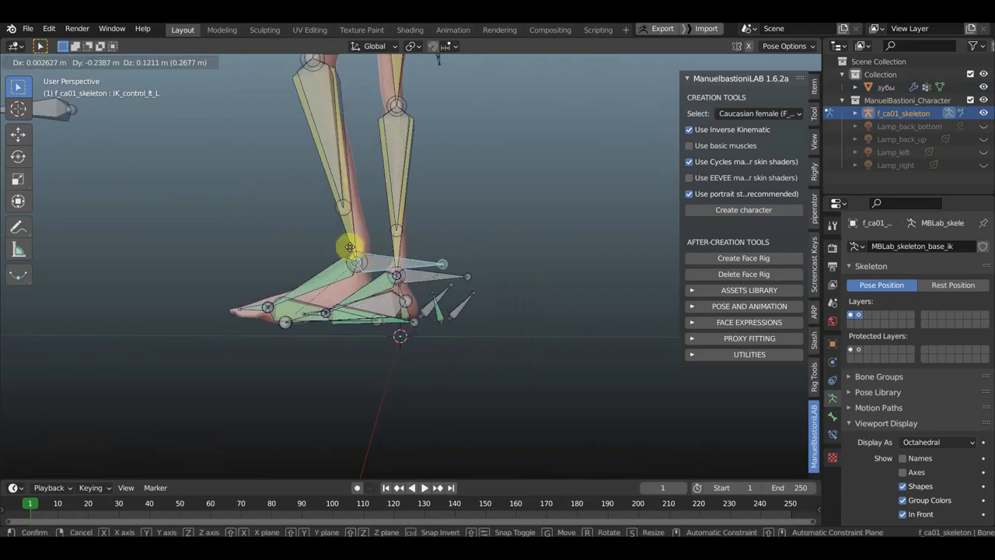
left_click(349, 251)
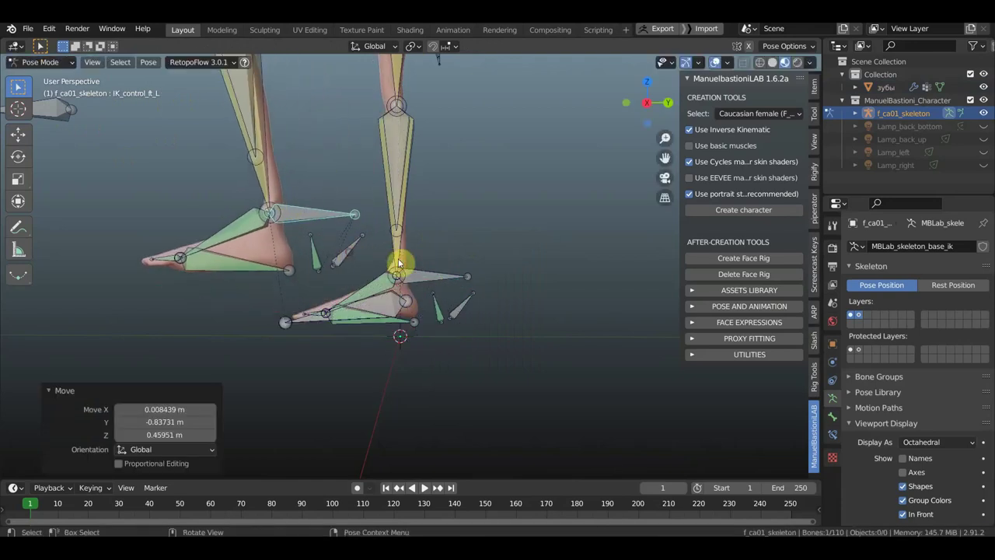
key("r")
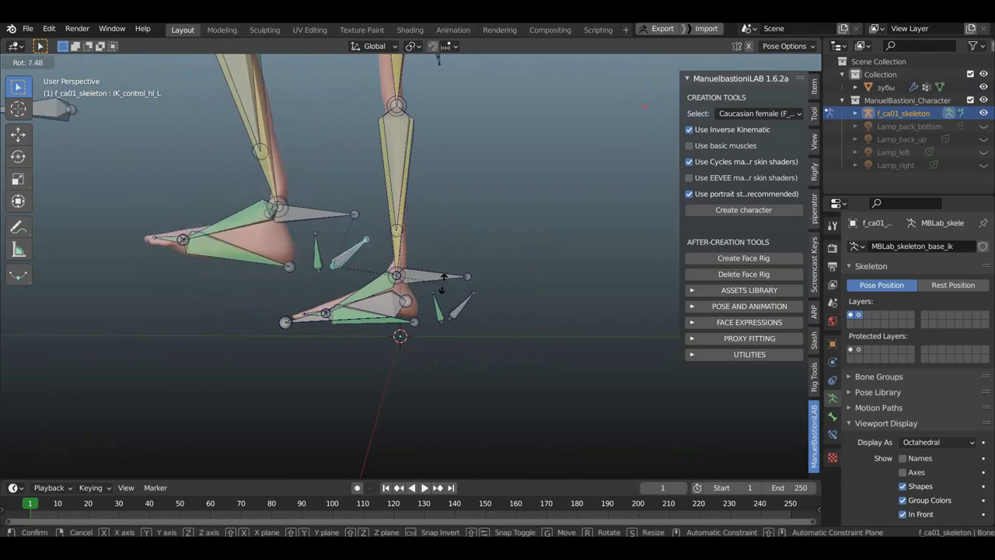
left_click(460, 273)
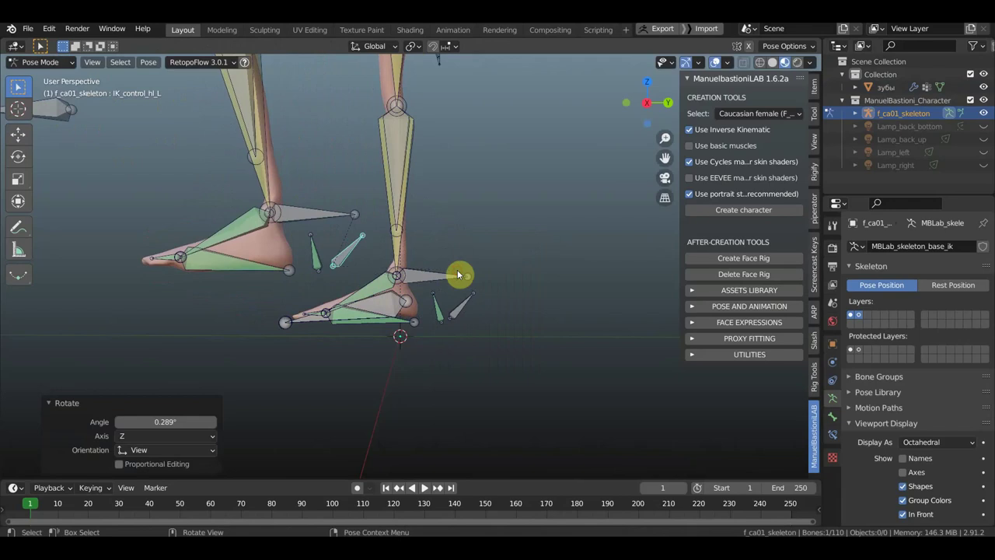
middle_click_drag(377, 271, 442, 276)
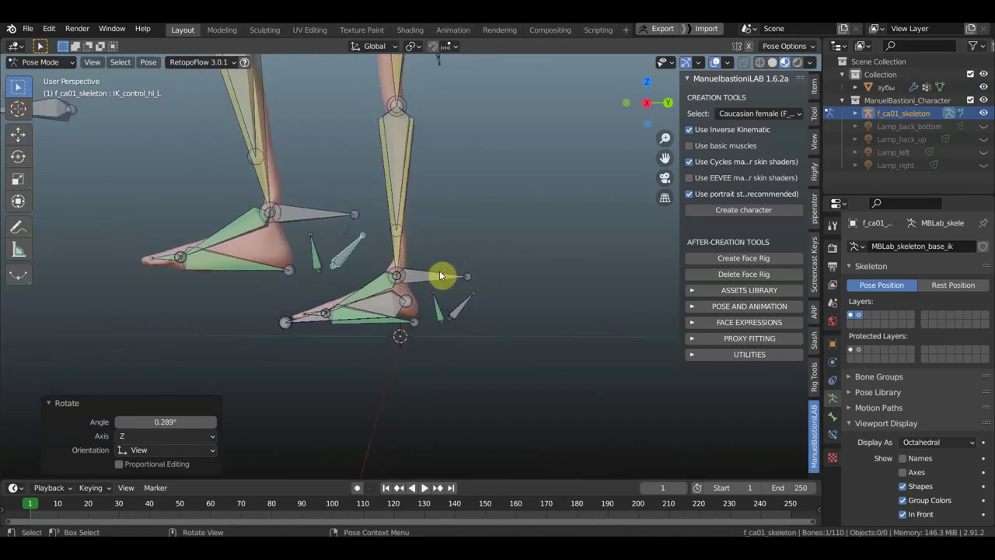
key("r")
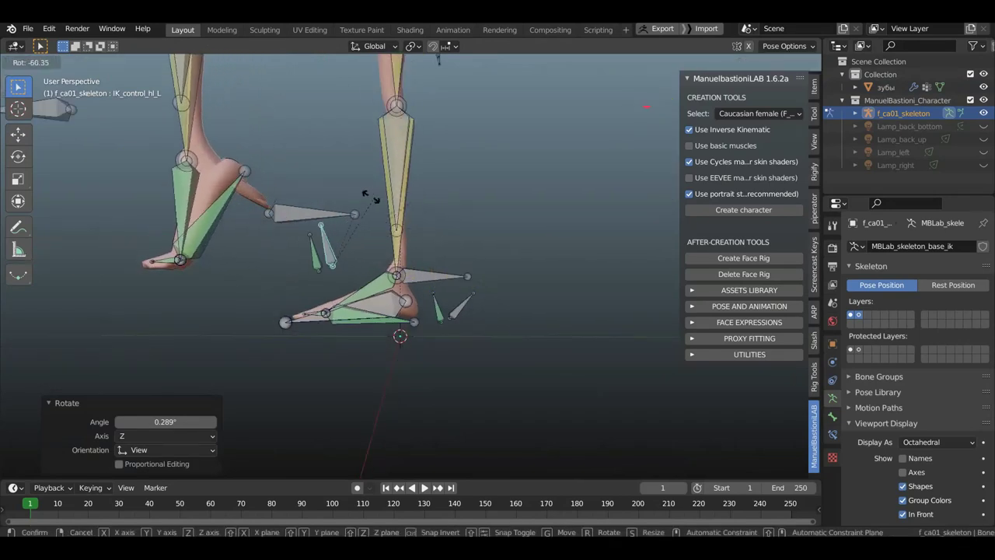
left_click(439, 270)
key("ctrl+z")
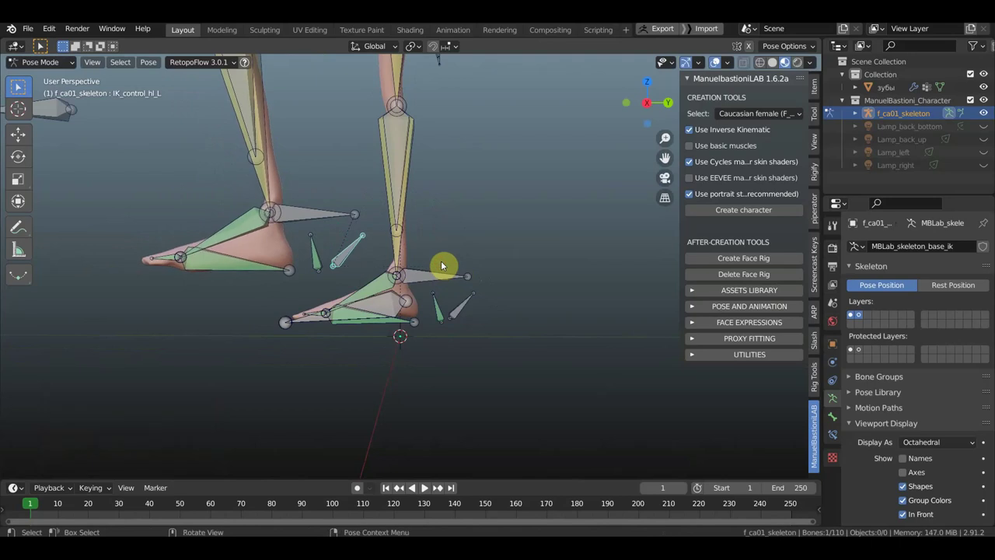
key("ctrl+z")
key("ctrl+z")
key("ctrl+z")
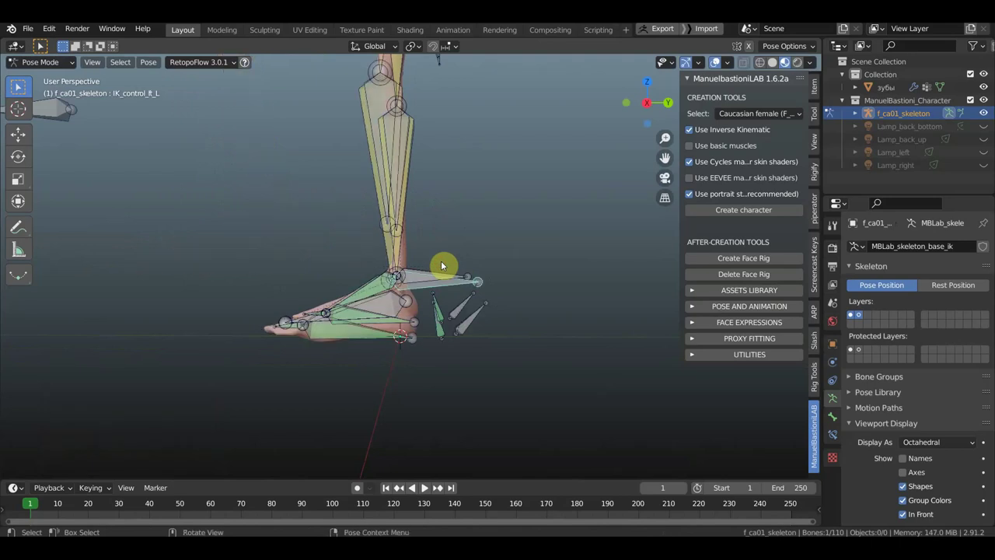
In Edit Mode, move the heel control bones 0.373 m along Y and -0.098 m along Z
left_click(42, 63)
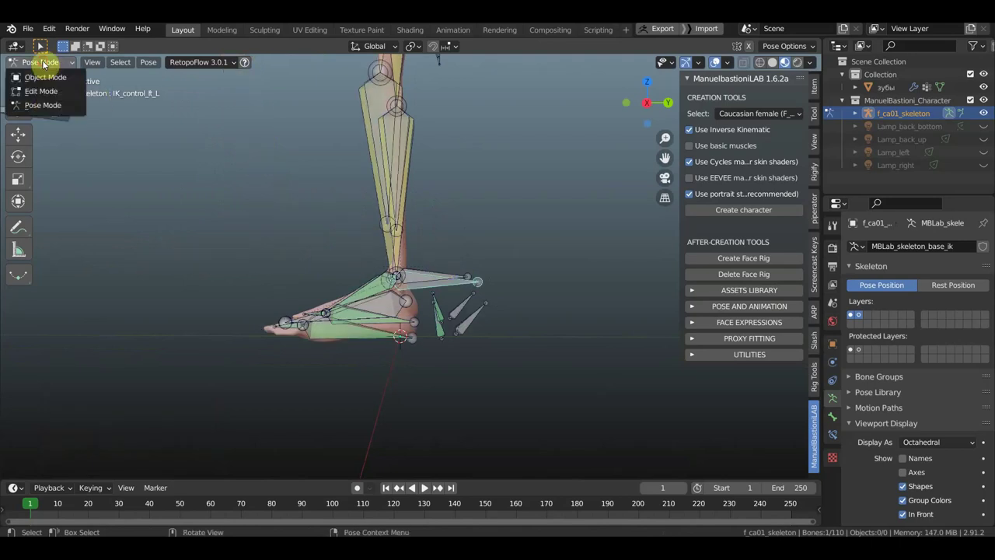
left_click(43, 92)
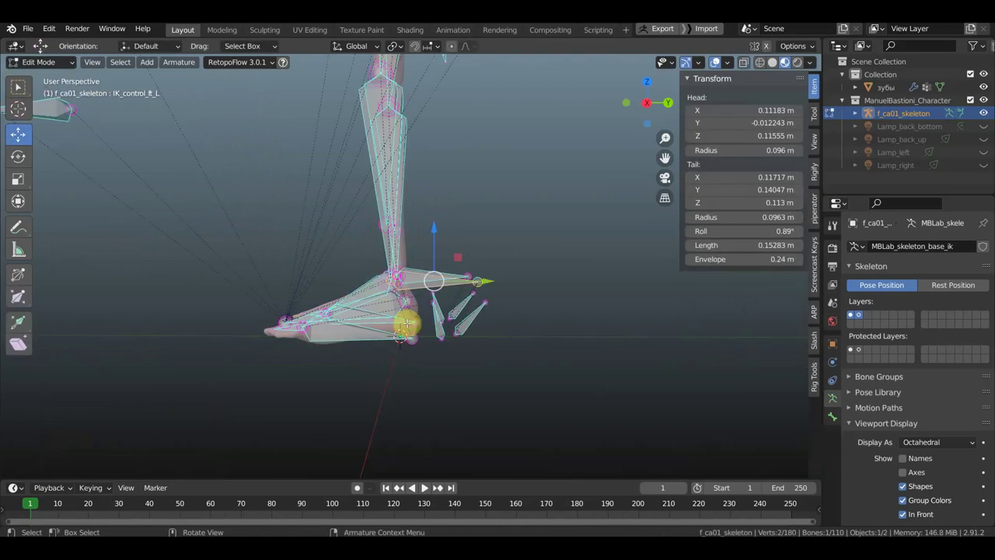
mouse_move(478, 367)
left_mouse_down()
mouse_move(432, 283)
mouse_move(432, 296)
left_mouse_up()
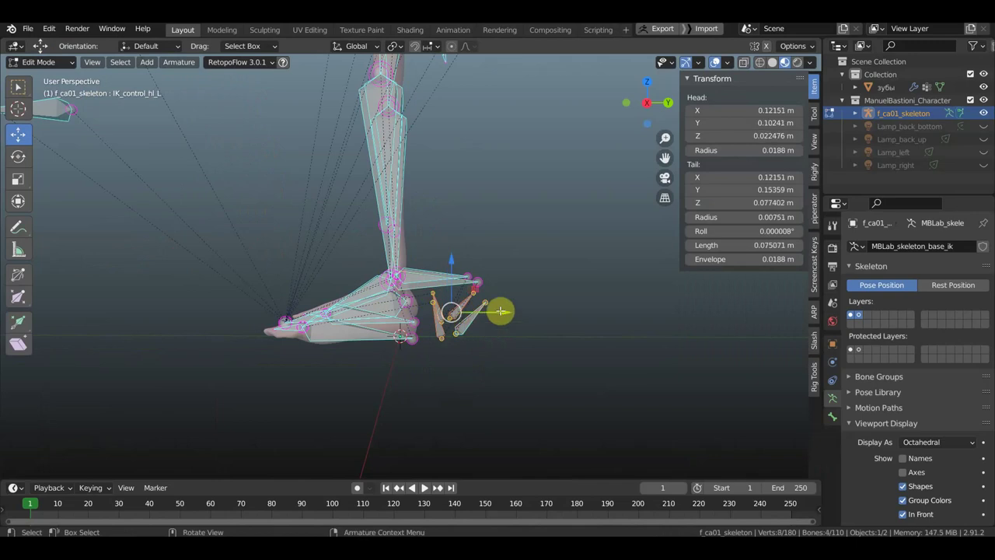
left_click_drag(503, 316, 560, 319)
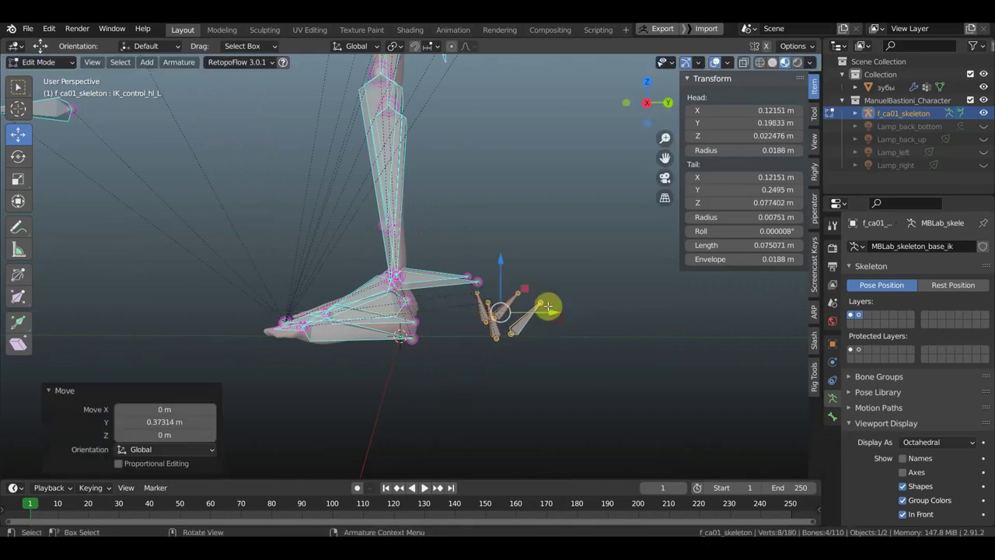
left_click_drag(503, 259, 498, 271)
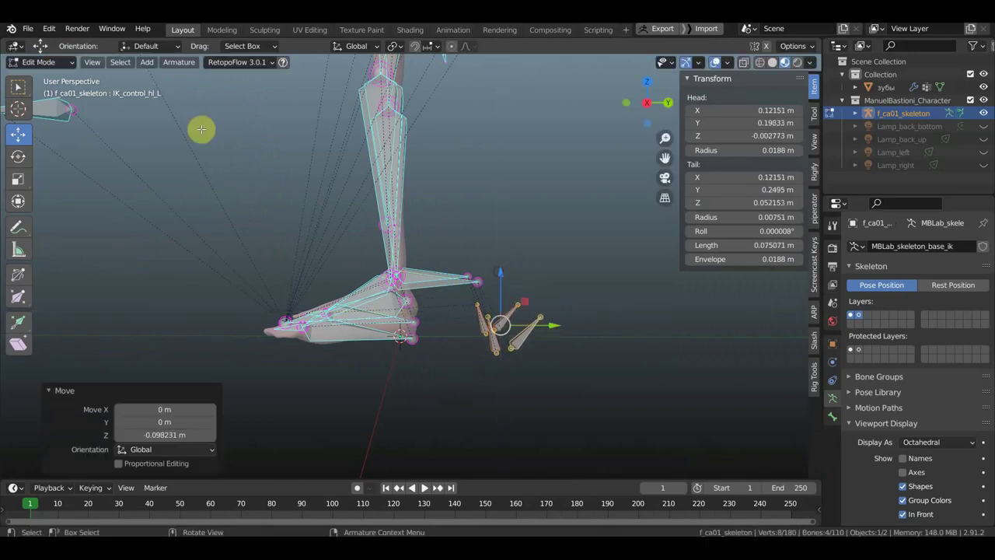
Back in Object Mode, re-parent the foot mesh to the skeleton with automatic weights
left_click(42, 64)
left_click(51, 76)
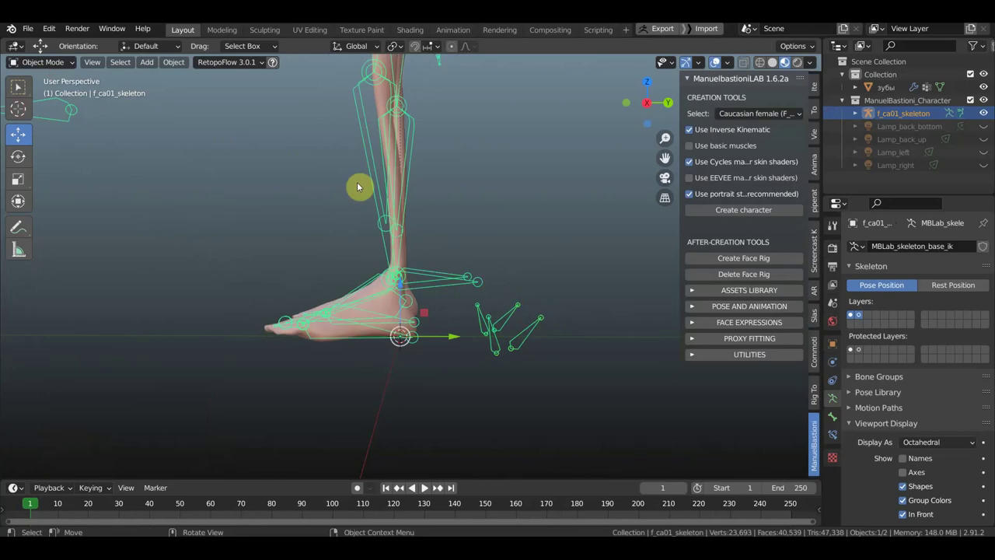
left_click(384, 104)
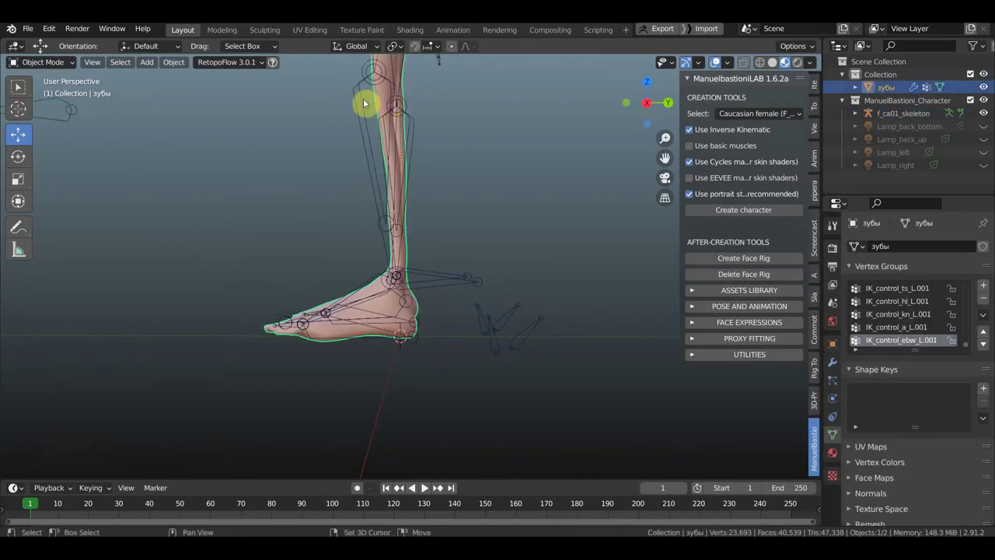
left_click(356, 99, "shift")
key("ctrl+p")
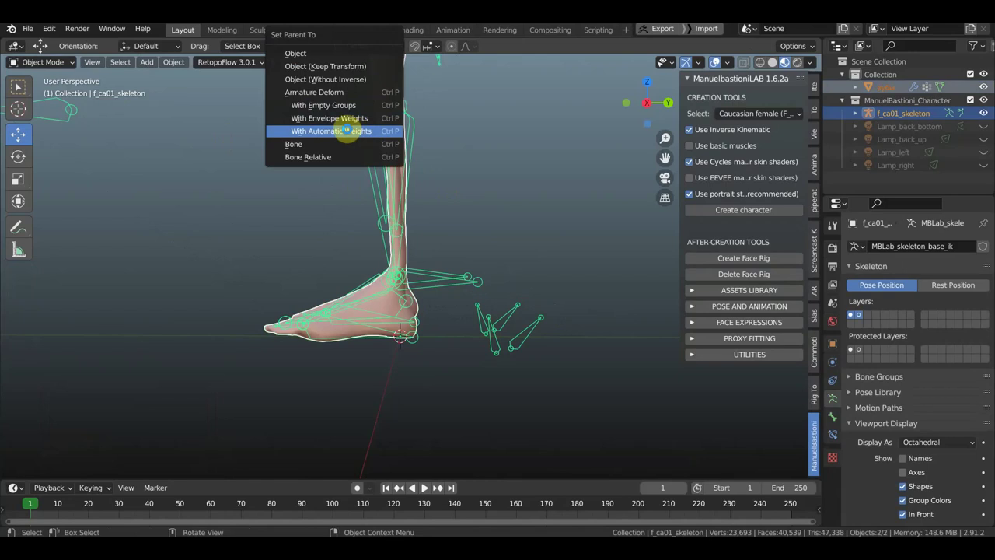
left_click(347, 130)
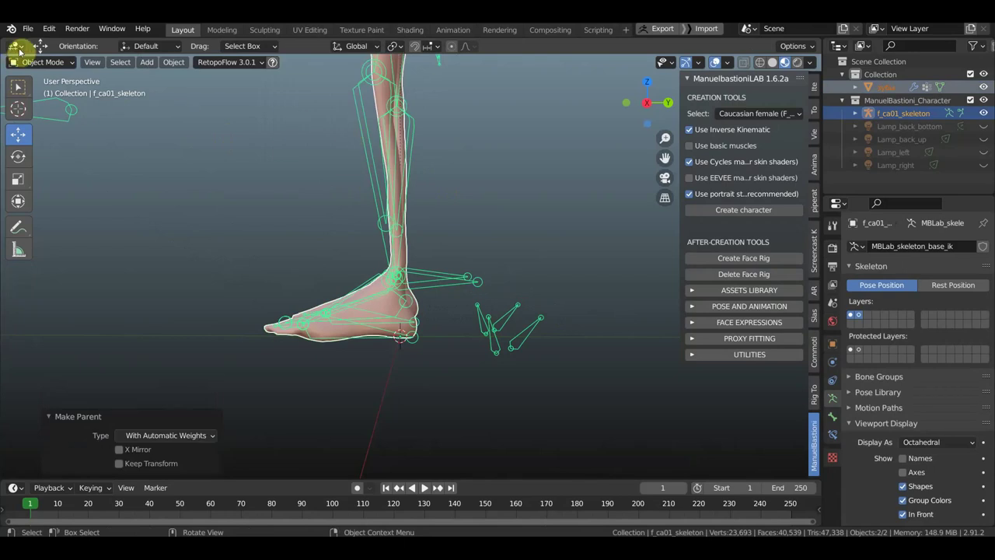
Select only the skeleton and put it in Pose Mode
left_click(469, 280)
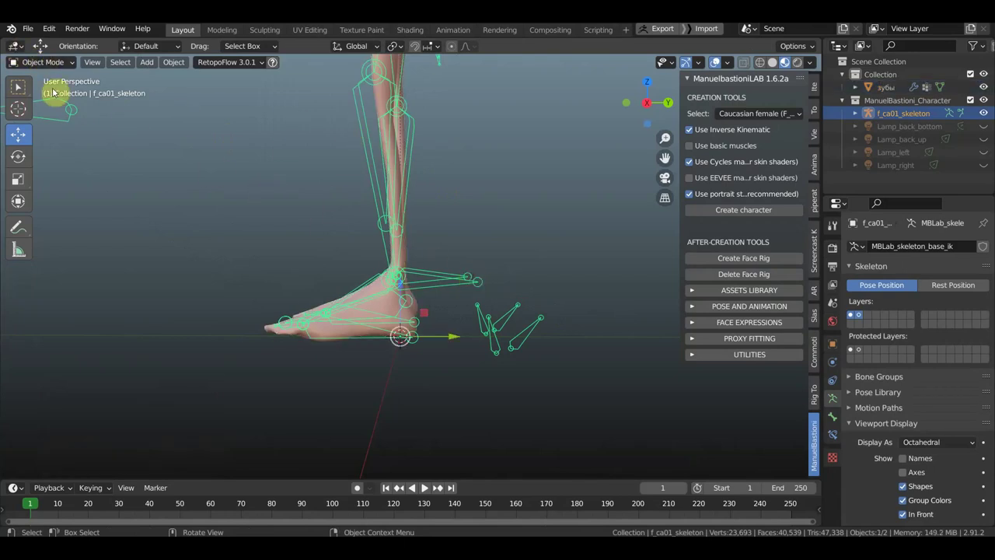
left_click(57, 65)
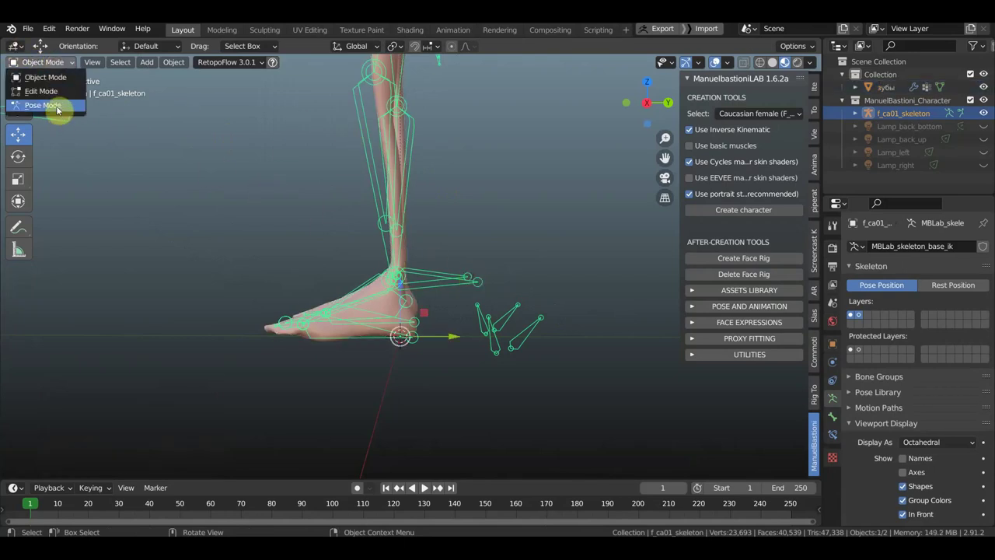
left_click(58, 107)
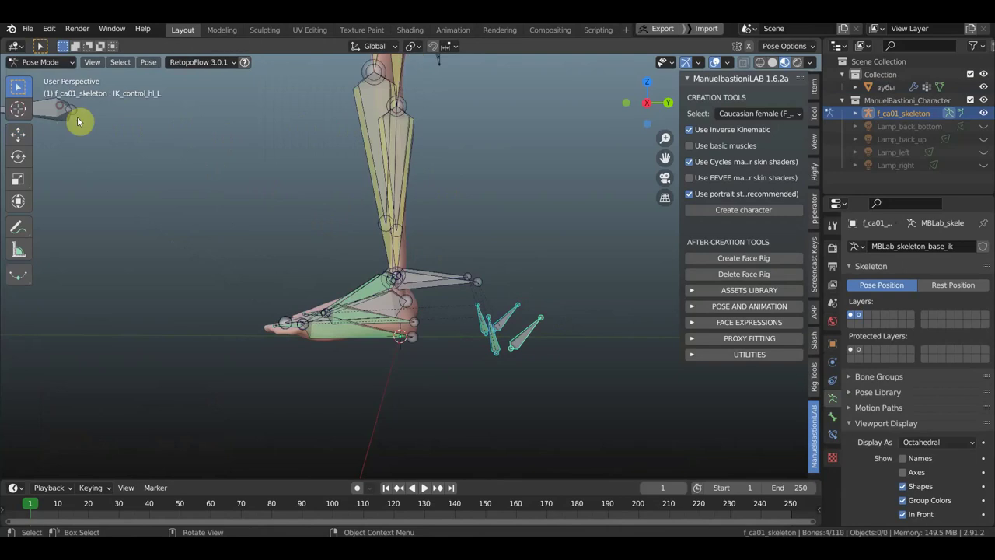
left_click(423, 280)
key("g")
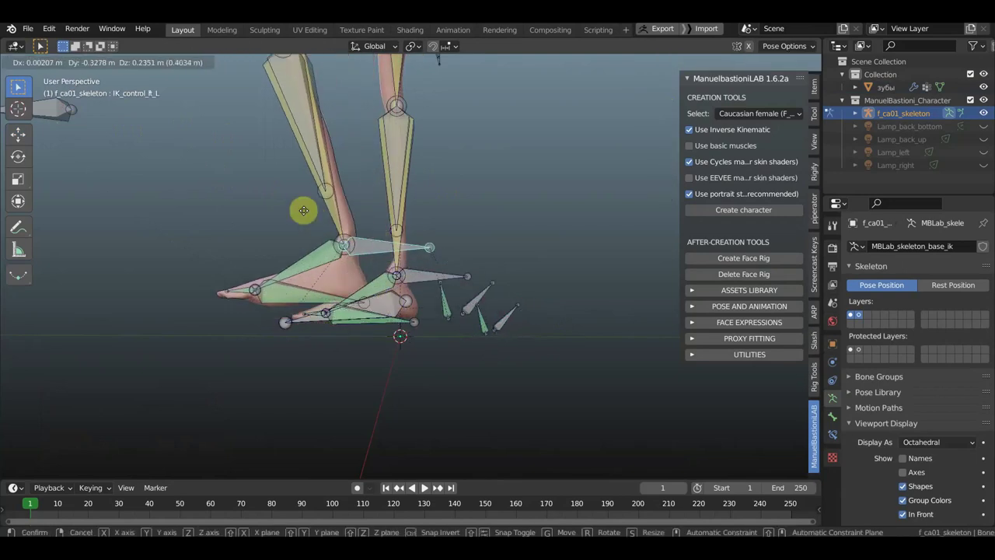
left_click(295, 207)
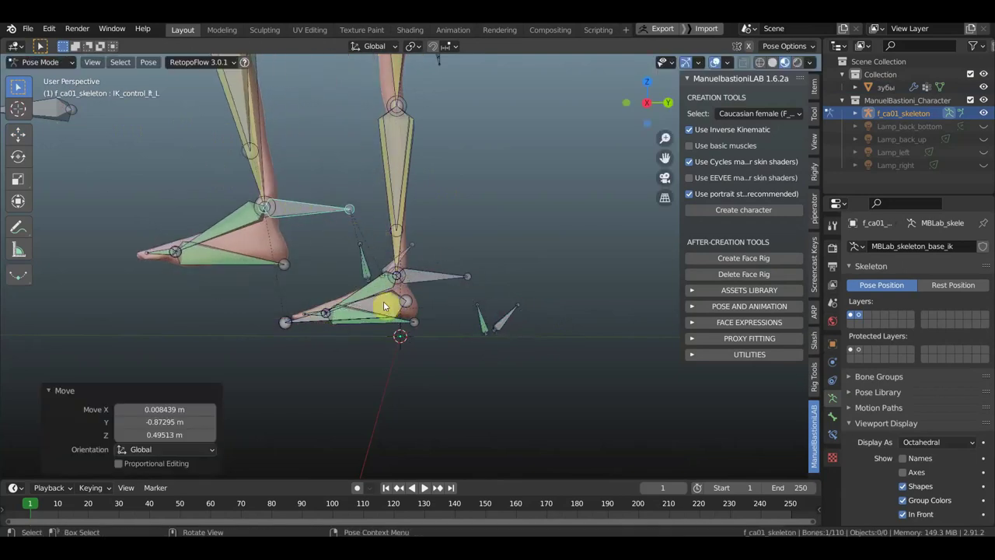
key("g")
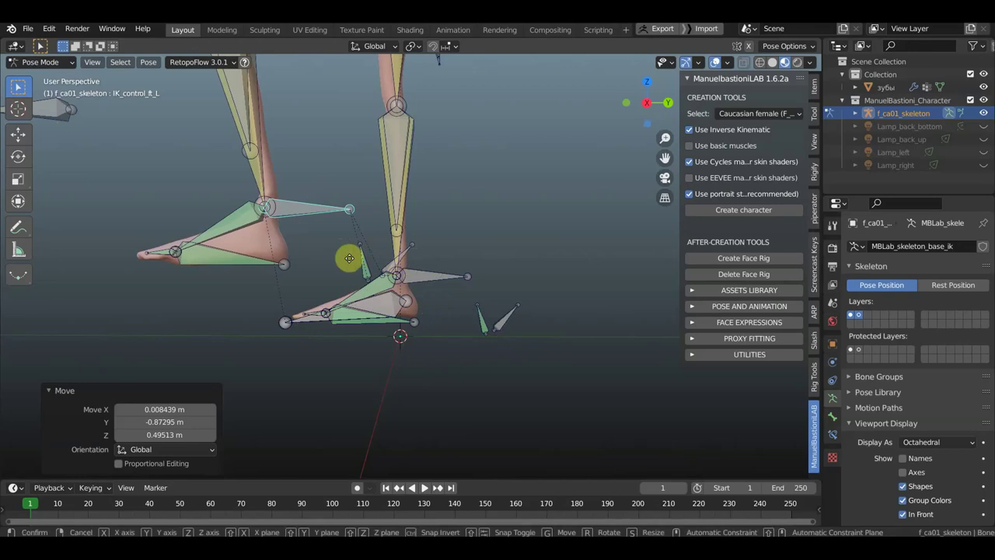
left_click(342, 259)
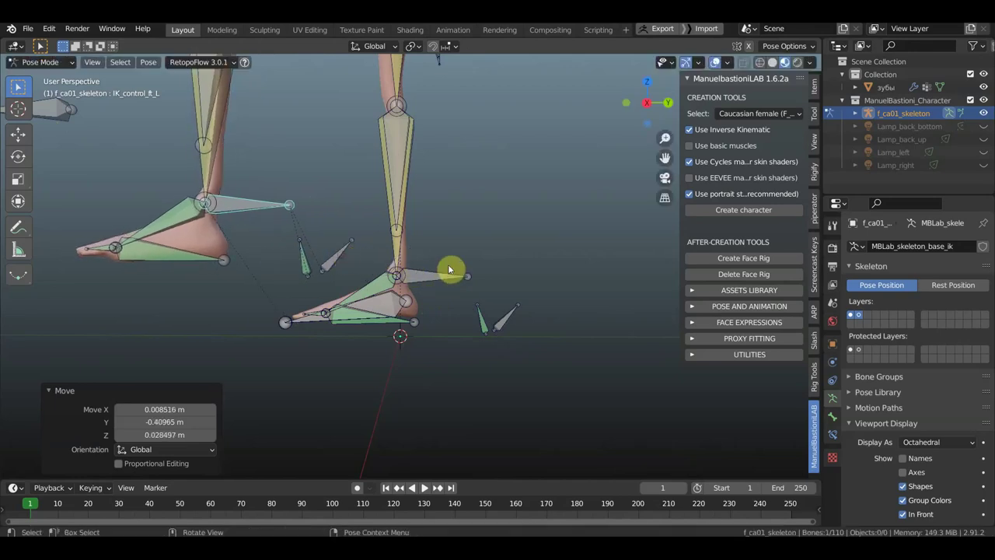
key("r")
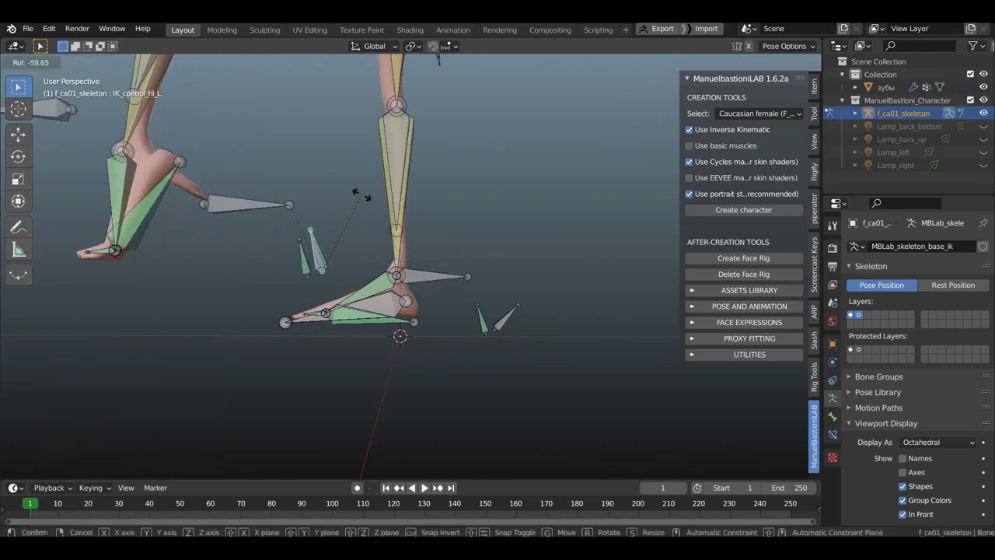
left_click(418, 266)
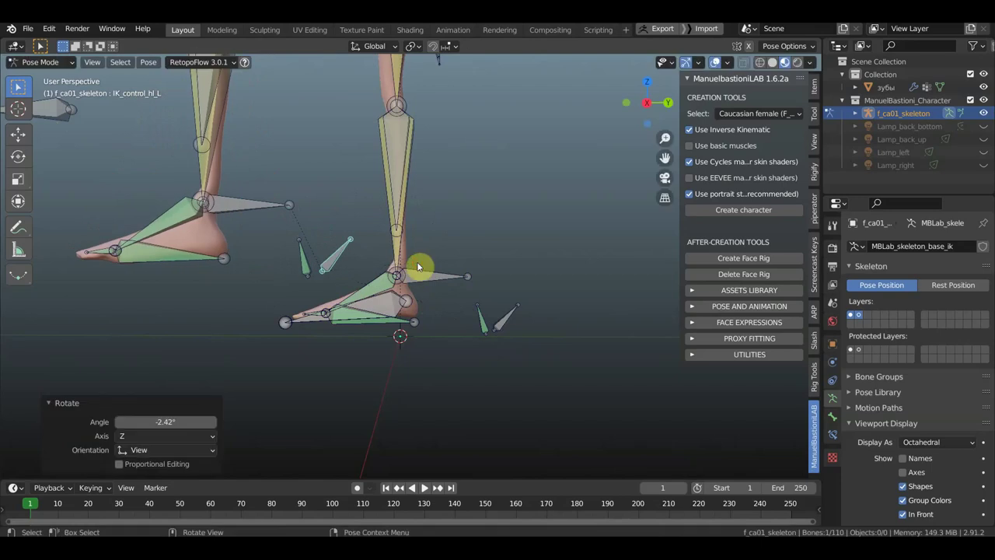
key("ctrl+z")
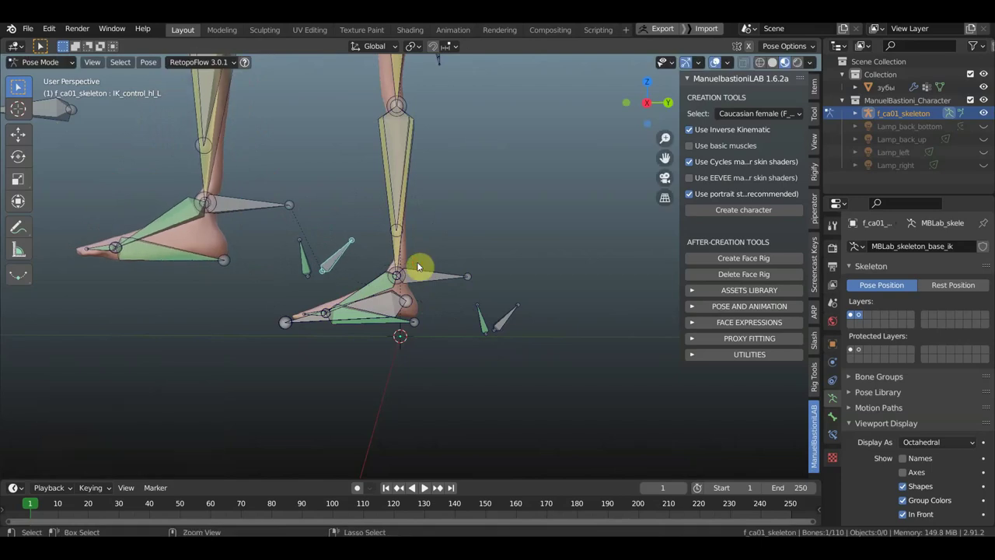
key("ctrl+z")
key("ctrl+z")
key("ctrl+z")
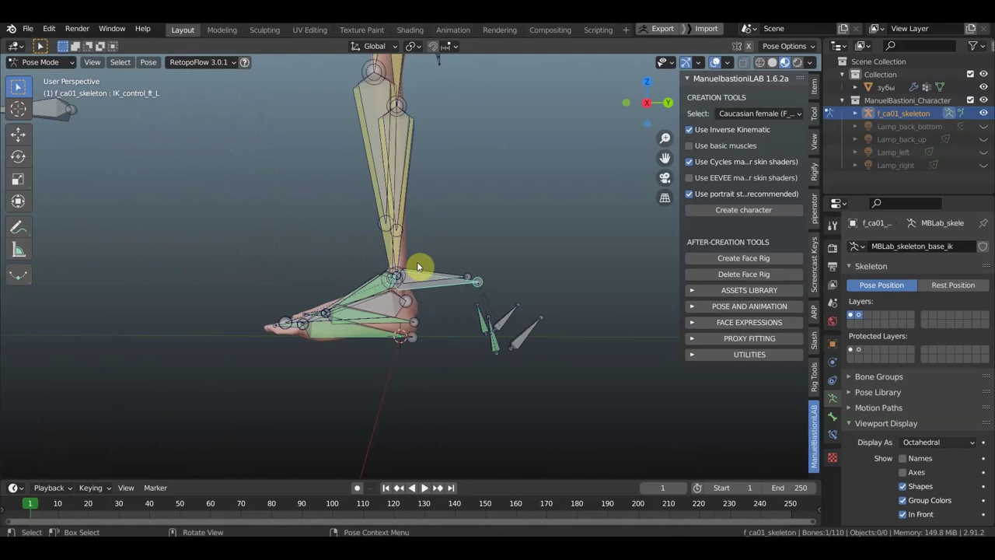
key("ctrl+z")
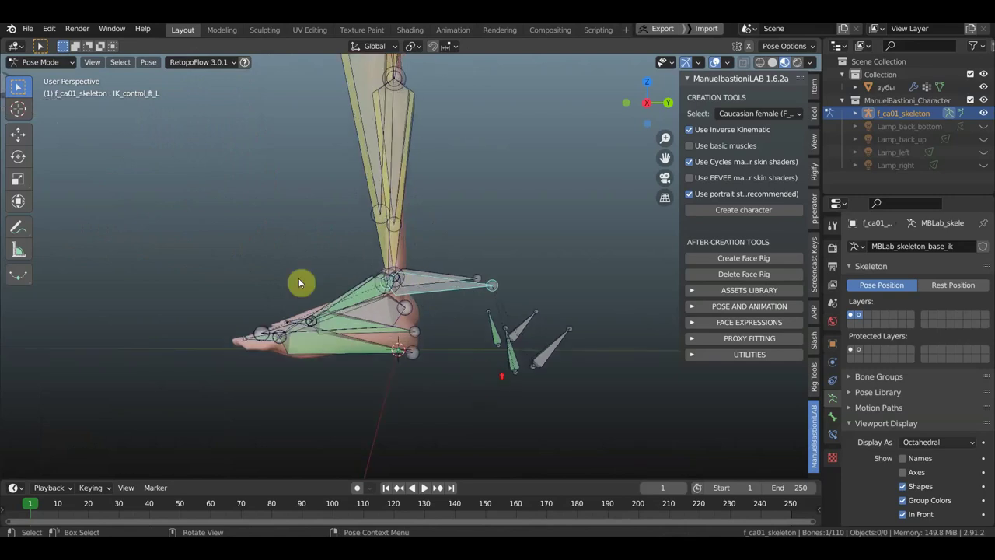
left_click(39, 62)
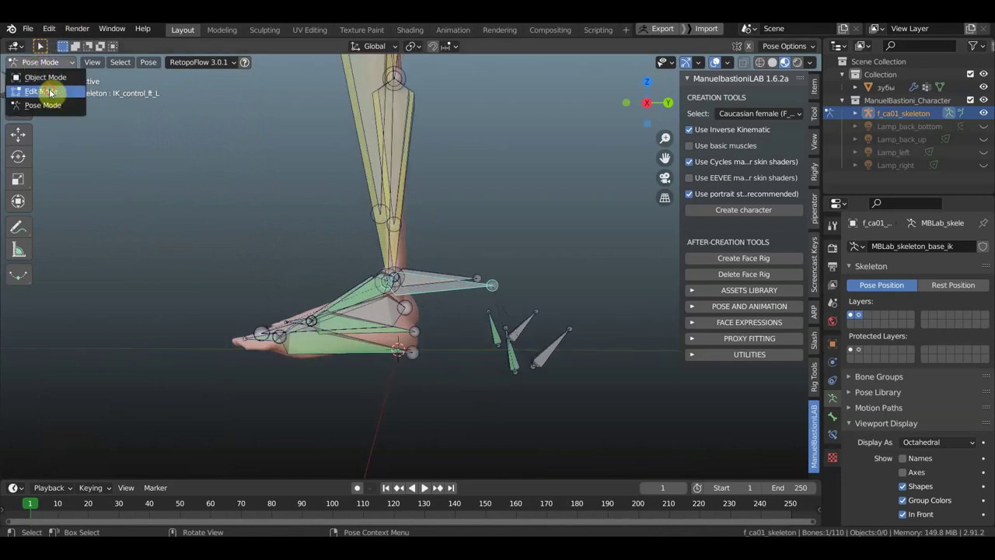
In Edit Mode, move the left heel control bone -0.073155 m along Y and 0.066633 m along Z
left_click(40, 91)
left_click_drag(427, 370, 412, 331)
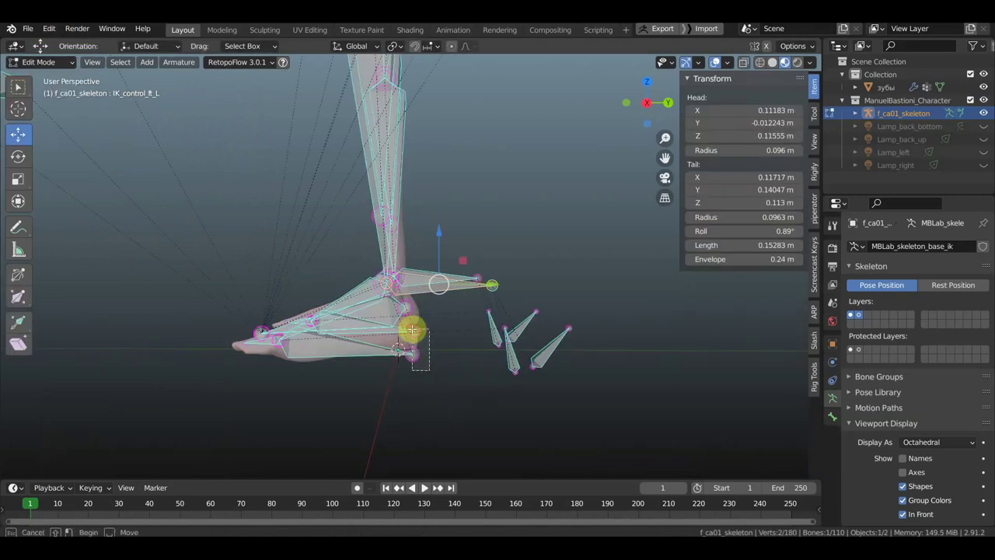
key("g")
key("y")
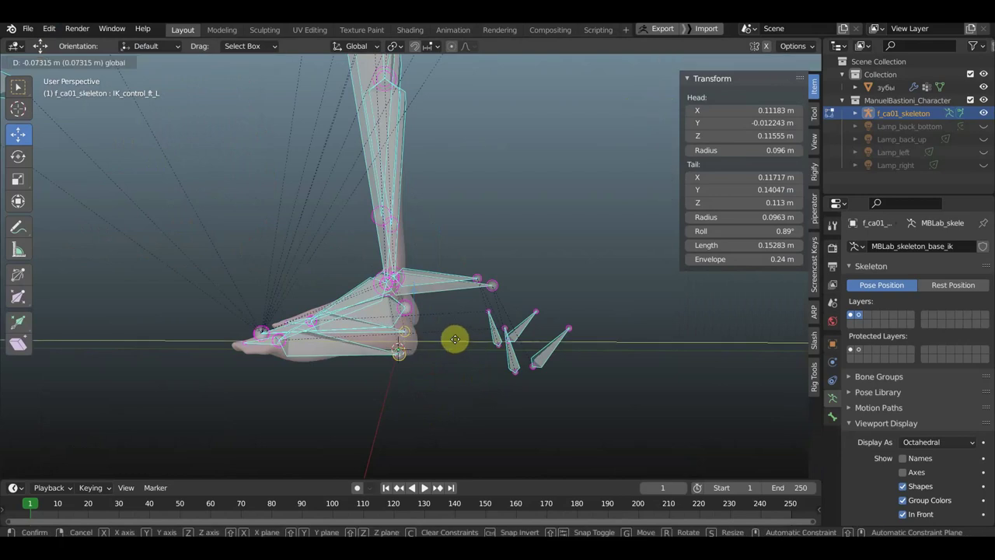
left_click(455, 339)
key("g")
key("z")
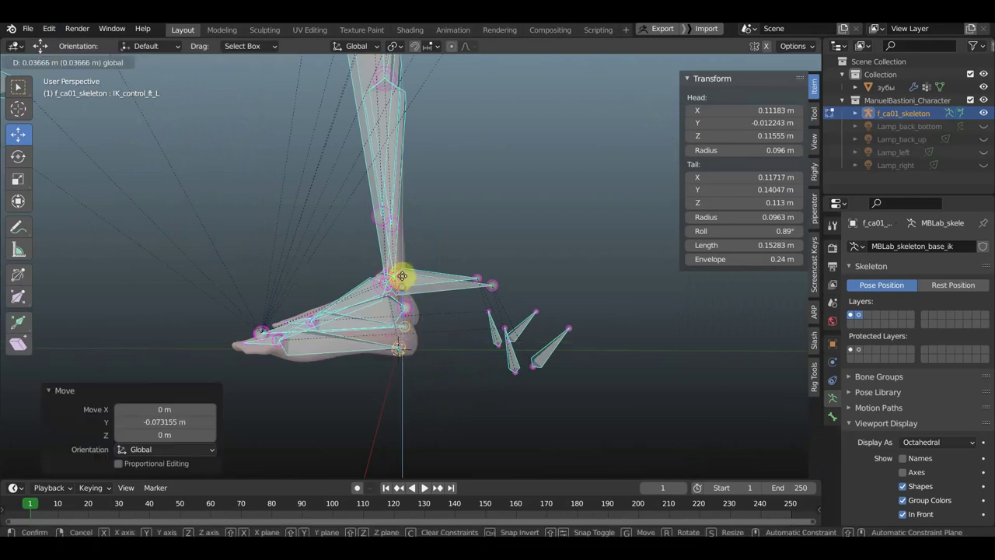
left_click(401, 272)
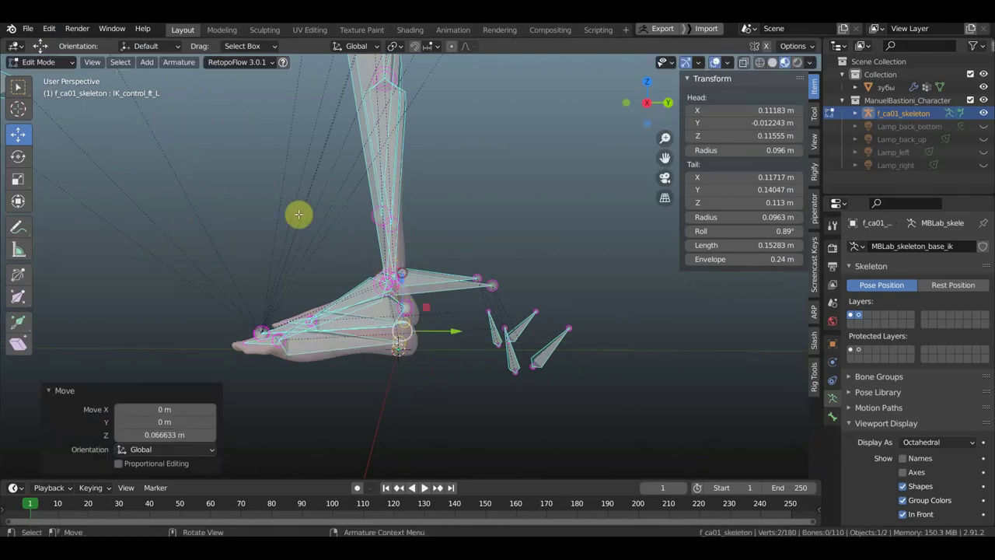
In Object Mode, re-parent the character mesh to the skeleton with automatic weights
left_click(43, 63)
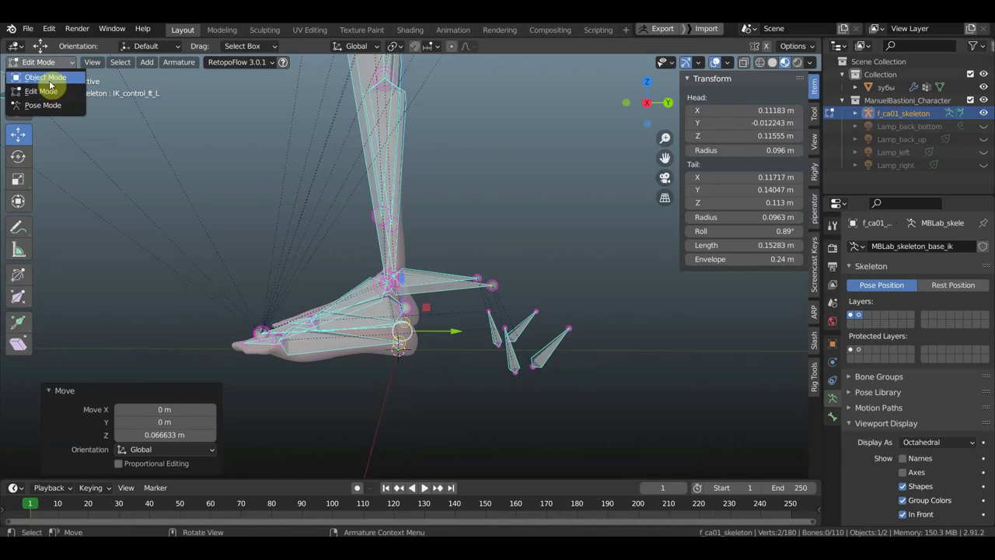
left_click(46, 78)
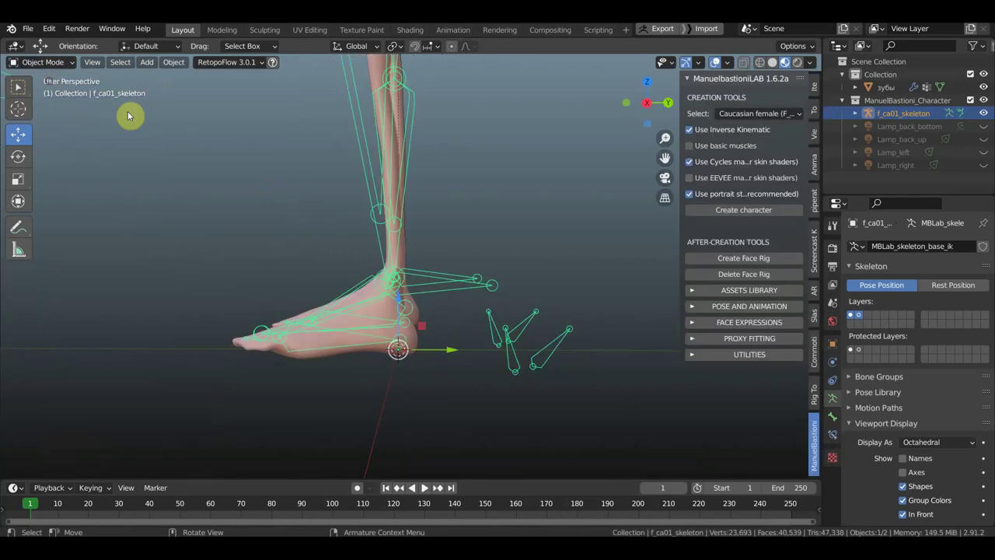
left_click(405, 248)
left_click(454, 282)
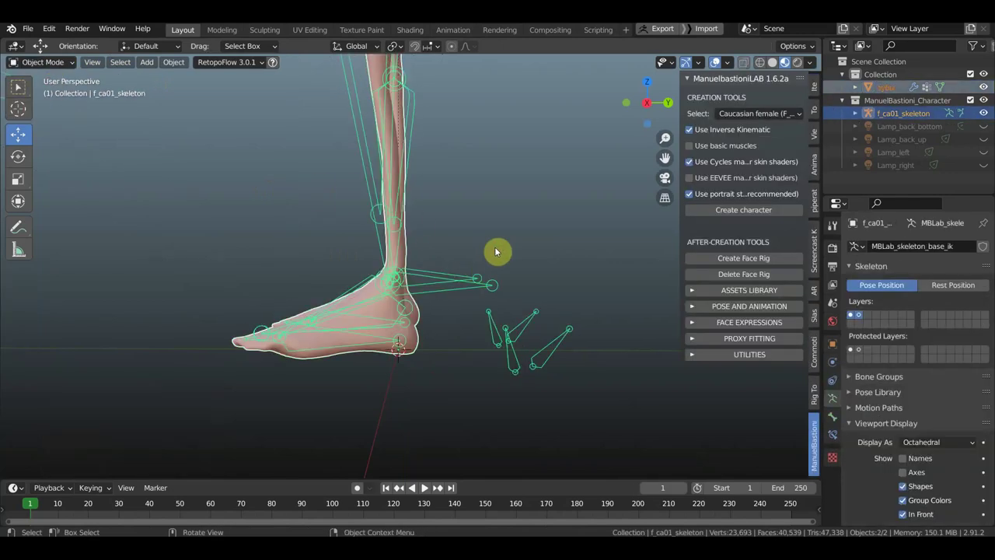
key("ctrl+p")
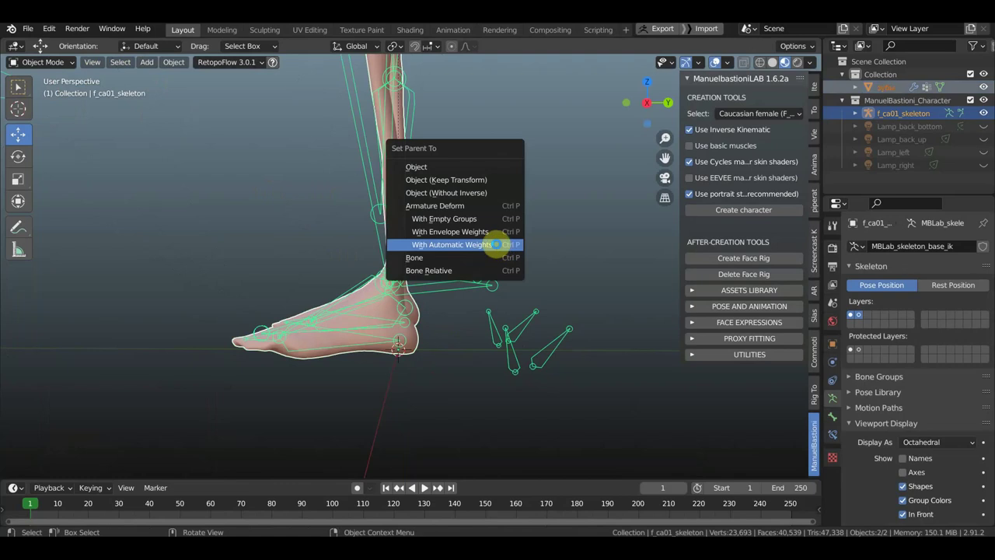
left_click(495, 244)
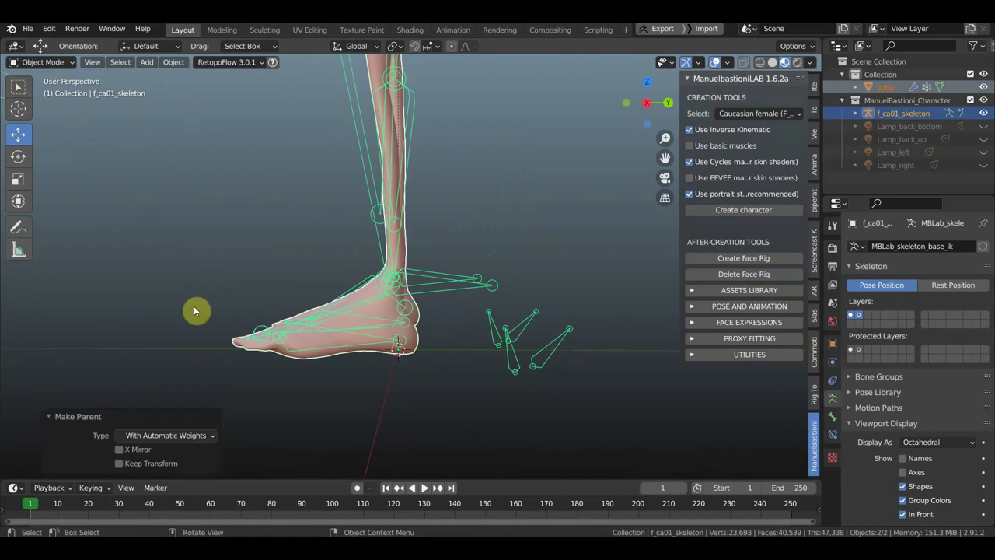
left_click(50, 62)
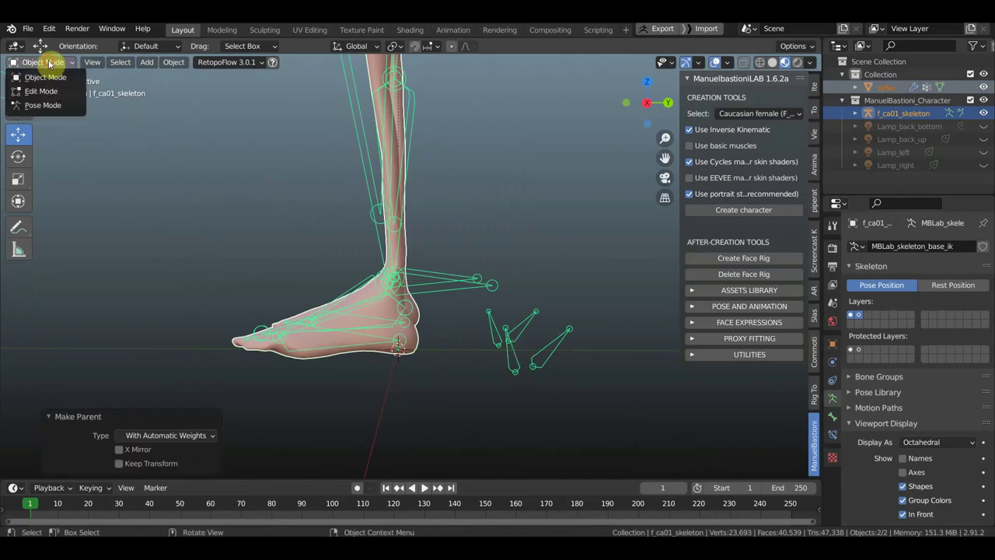
In Pose Mode, rotate the left heel control to tip the foot
left_click(43, 104)
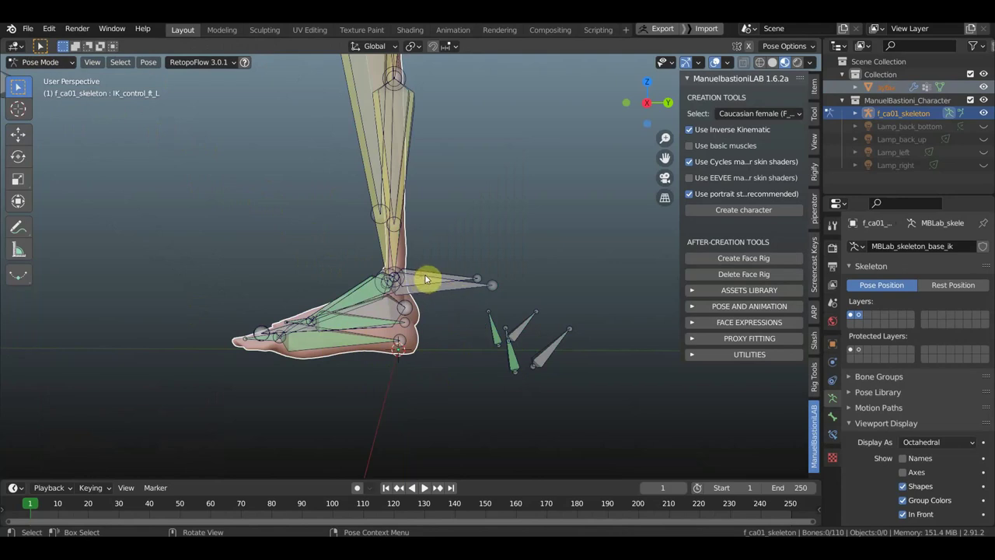
left_click(552, 351)
key("r")
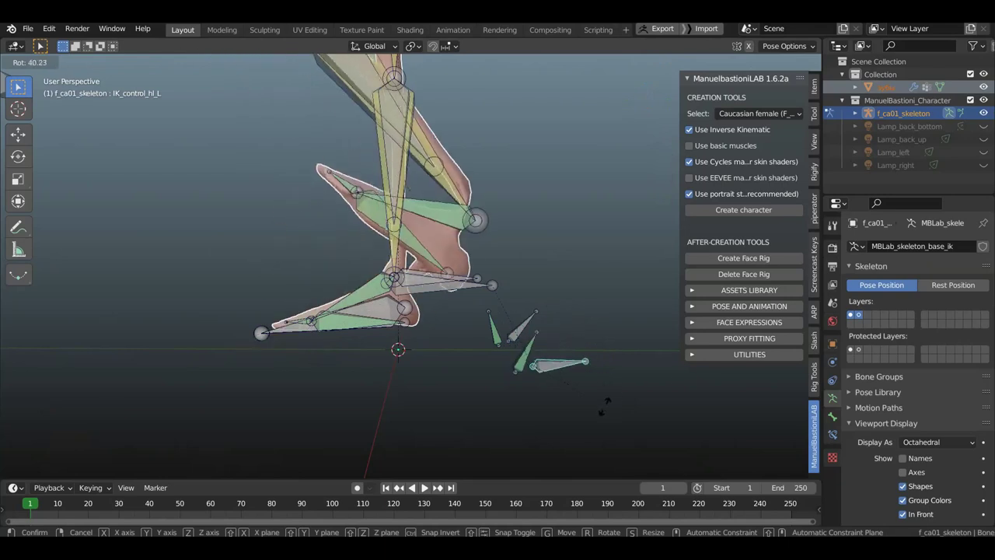
left_click(595, 324)
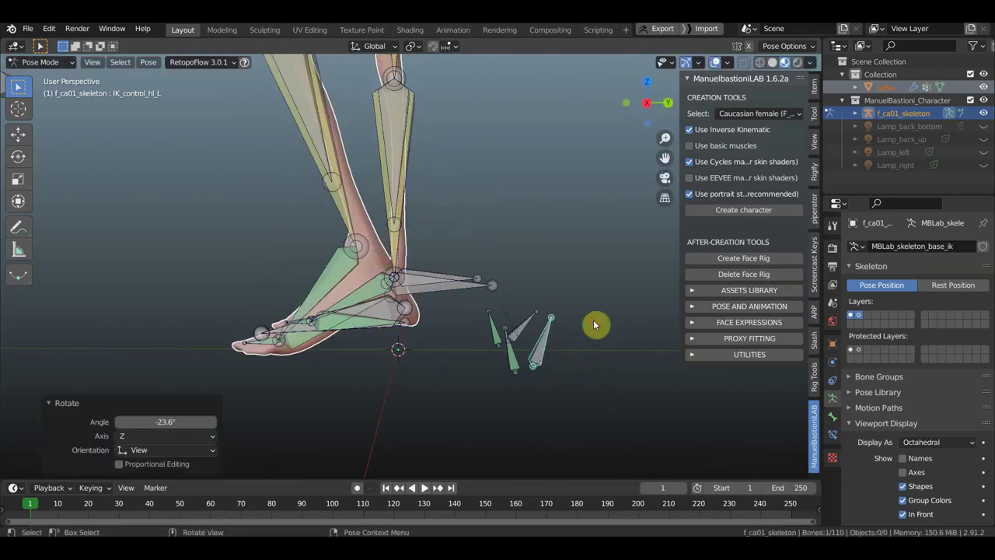
Lift the left foot IK control 0.49712 m in Z and -0.68796 m in Y
left_click(474, 280)
key("g")
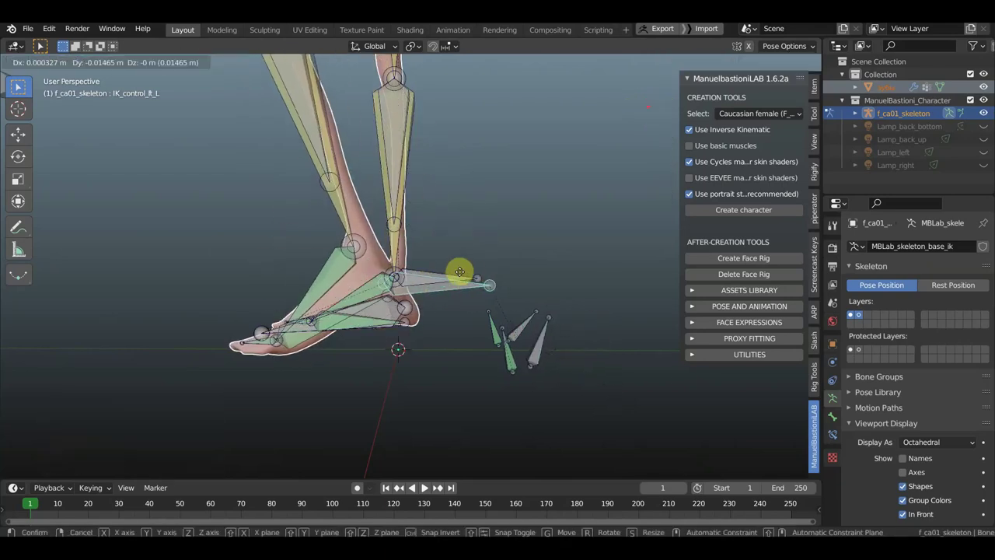
left_click(370, 241)
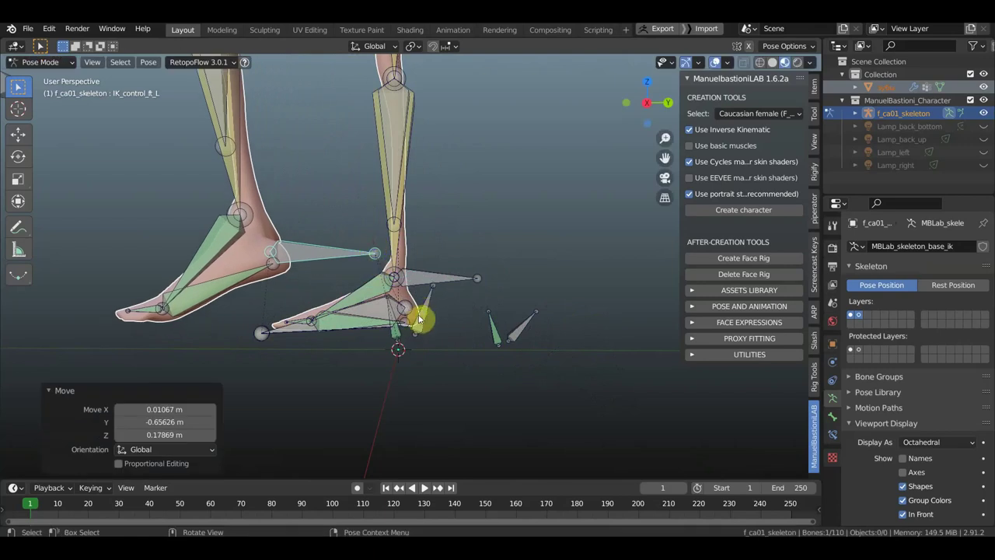
middle_click_drag(418, 314, 282, 413)
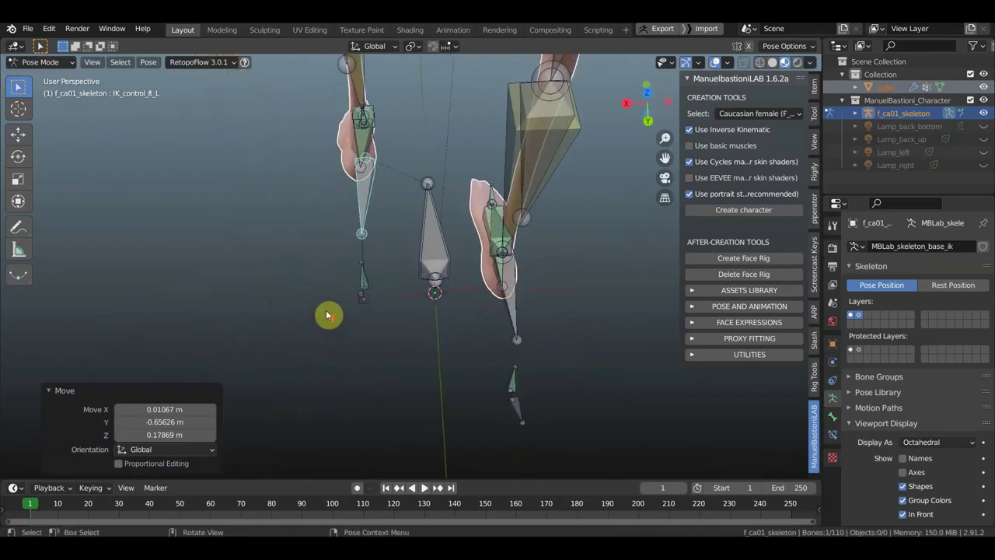
scroll(372, 246, "up", 3)
mouse_move(420, 177)
middle_mouse_down()
mouse_move(418, 271)
mouse_move(404, 269)
mouse_move(412, 275)
mouse_move(568, 195)
mouse_move(310, 218)
middle_mouse_up()
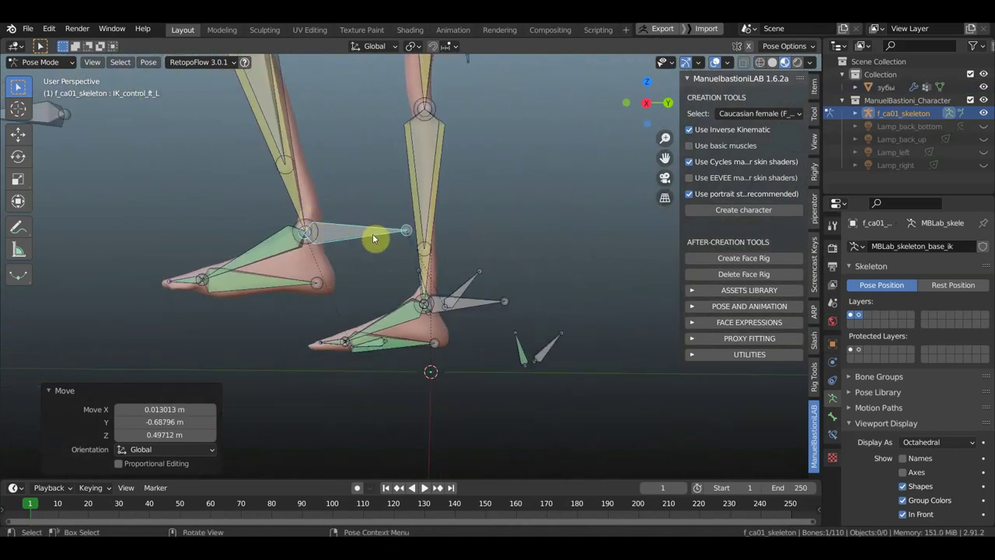
Rotate the foot IK control -23.2° about Z, then begin rotating the left heel control again
key("r")
left_click(369, 204)
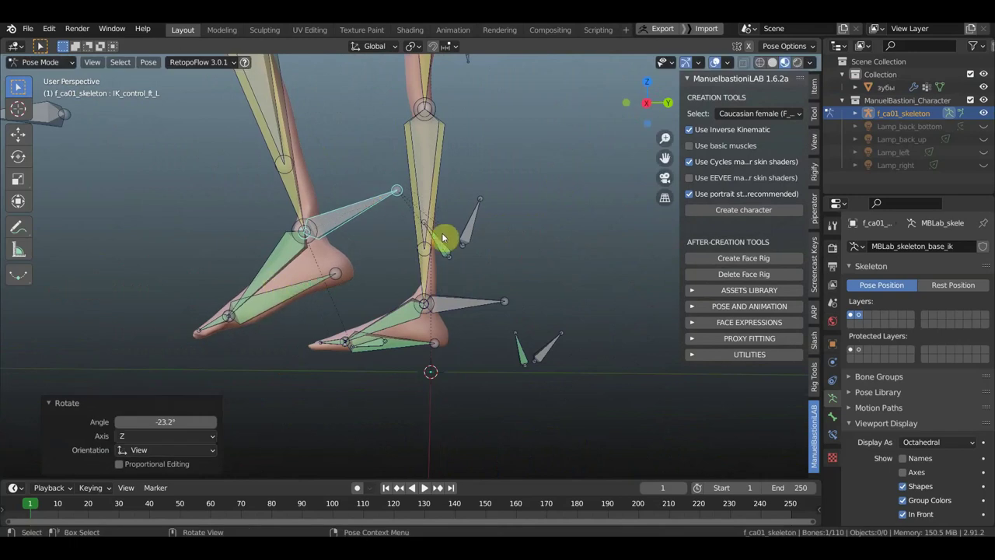
key("bracketright")
key("r")
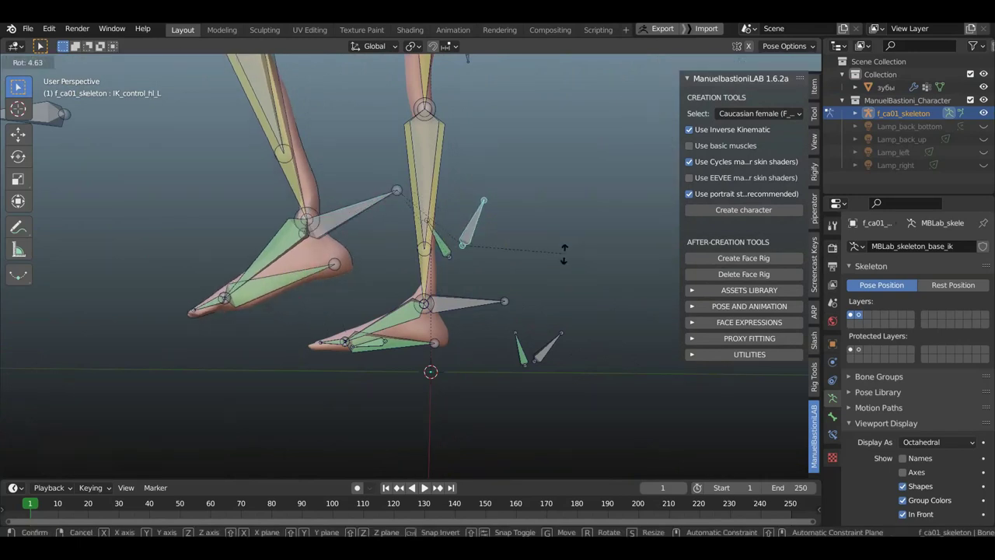
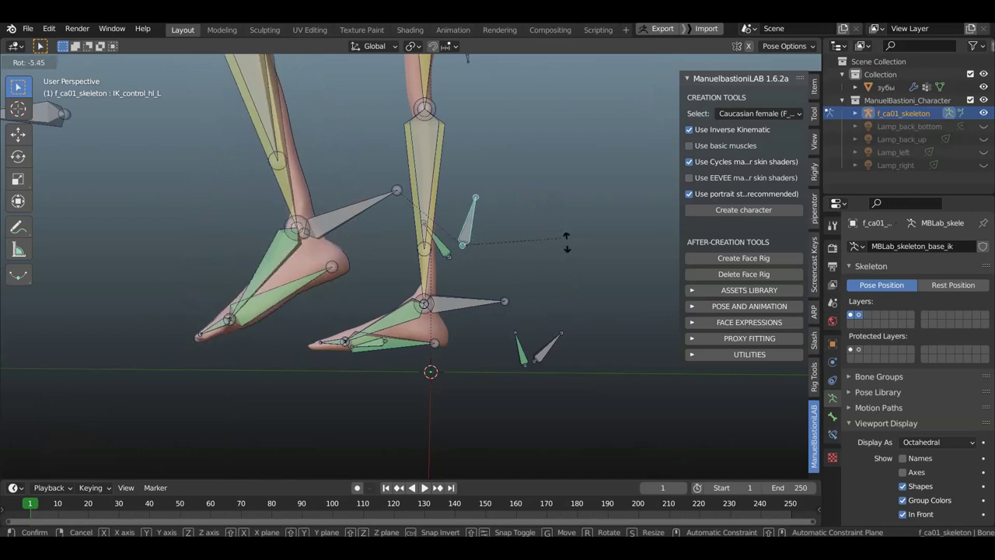
Undo the trial heel-control rotation and view the left foot from the right side
left_click(642, 303)
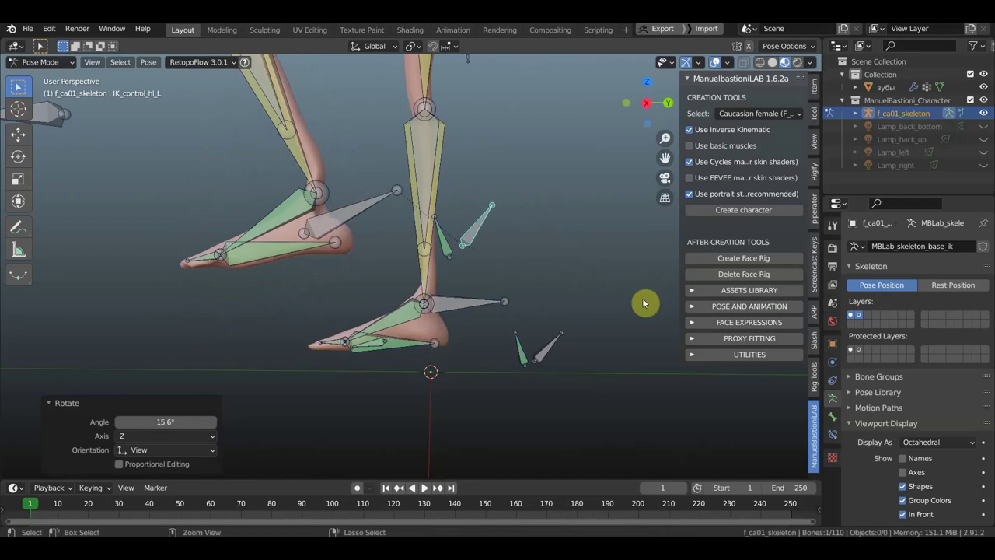
key("ctrl+z")
key("ctrl+z")
key("ctrl+z")
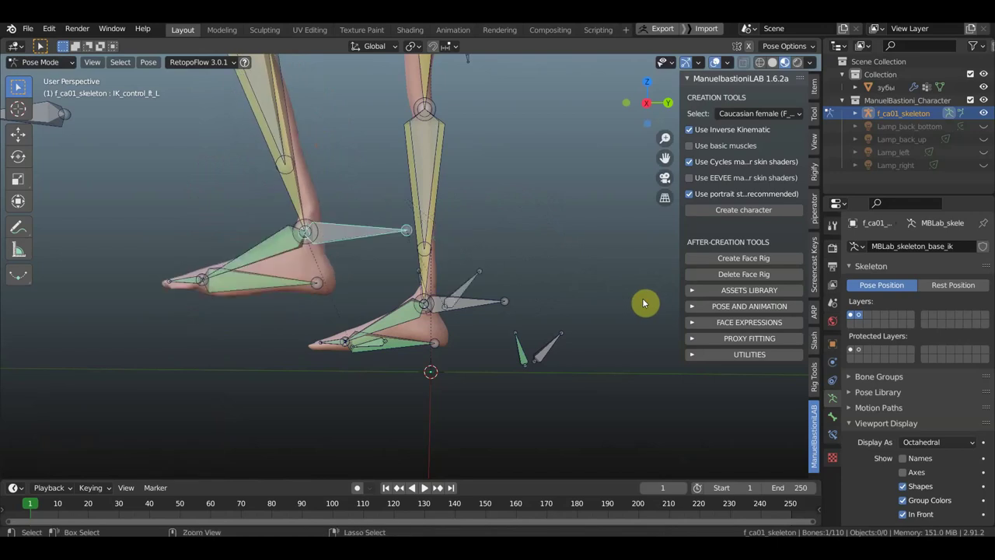
key("ctrl+z")
key("KP_3")
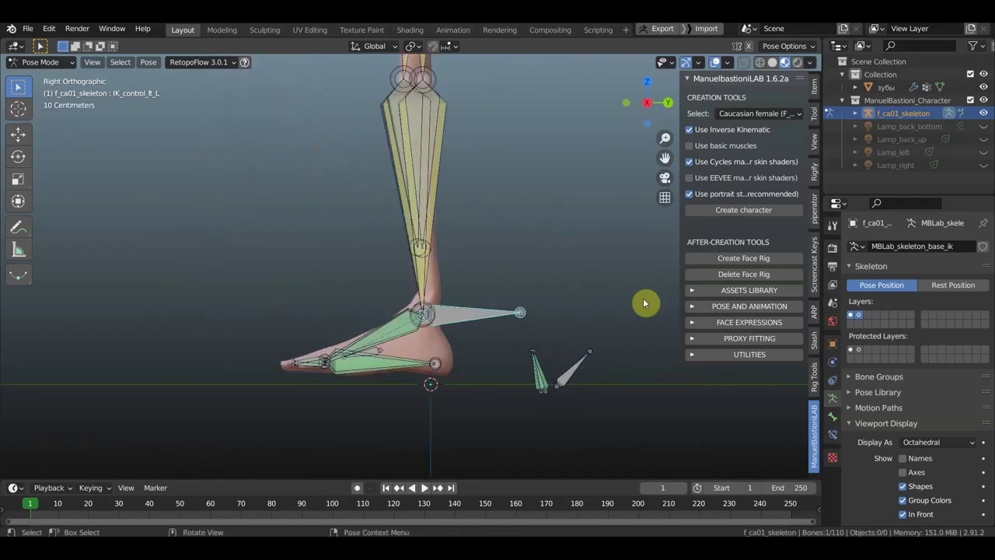
In Edit Mode, move IK_control_ft_L 0.27536 m along Y behind the heel, then return to Object Mode
left_click(41, 62)
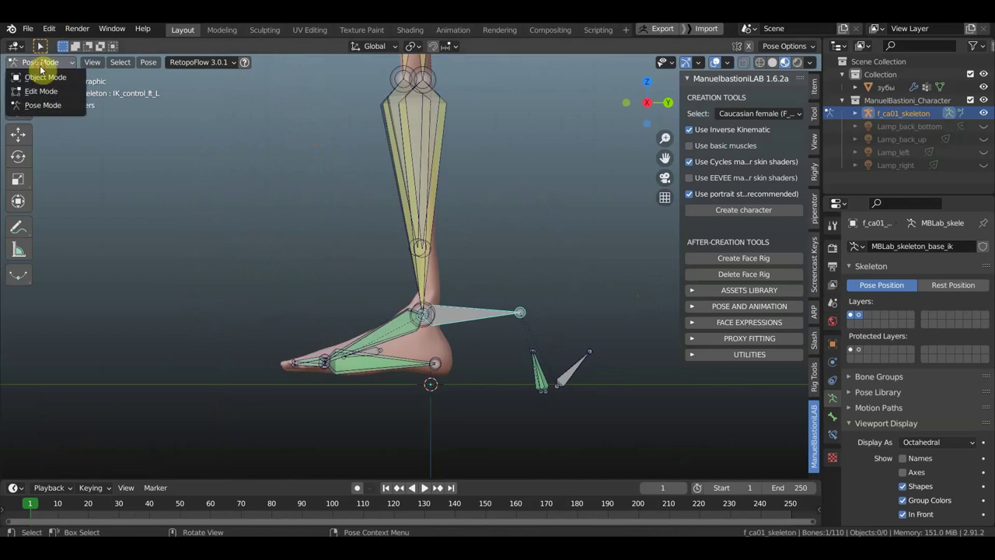
key("Tab")
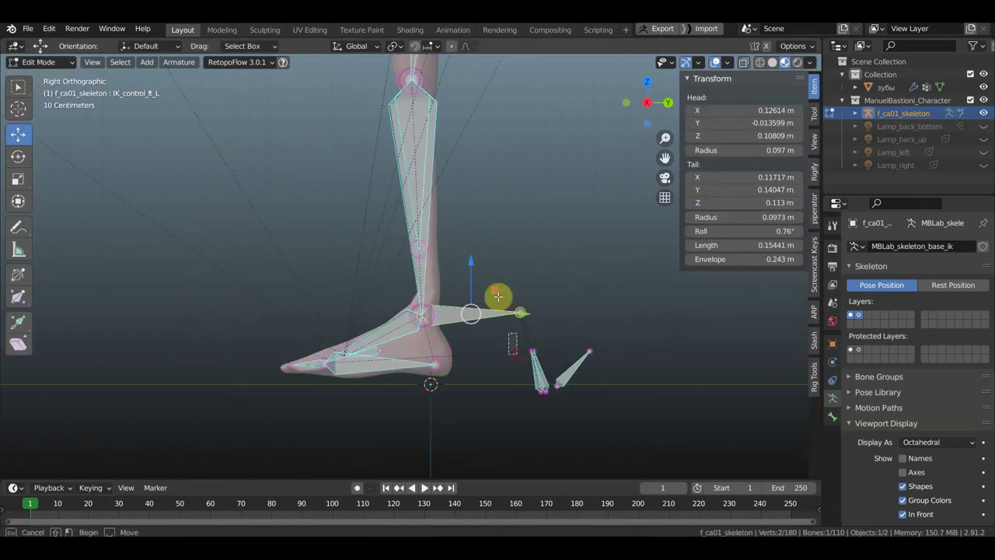
left_click(525, 315)
left_click(484, 312)
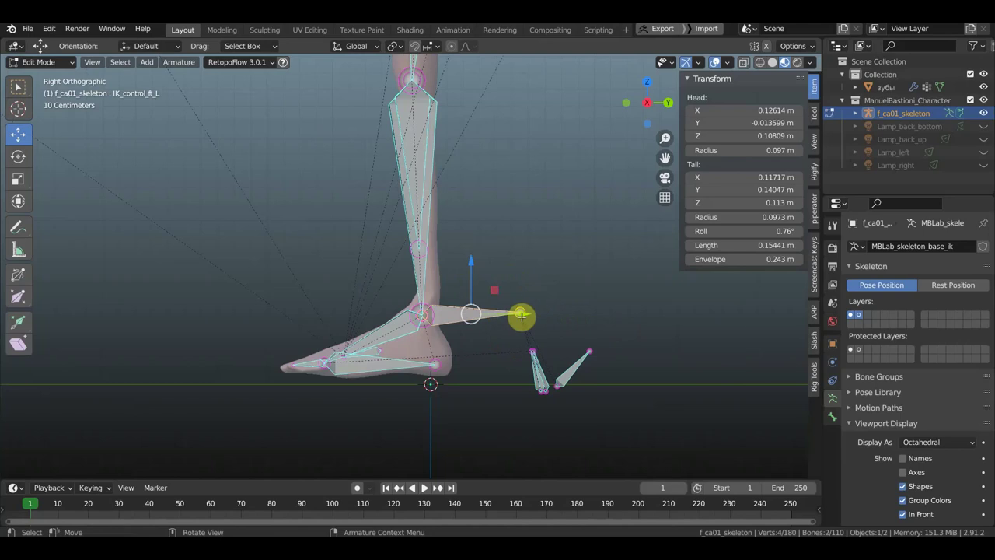
key("g")
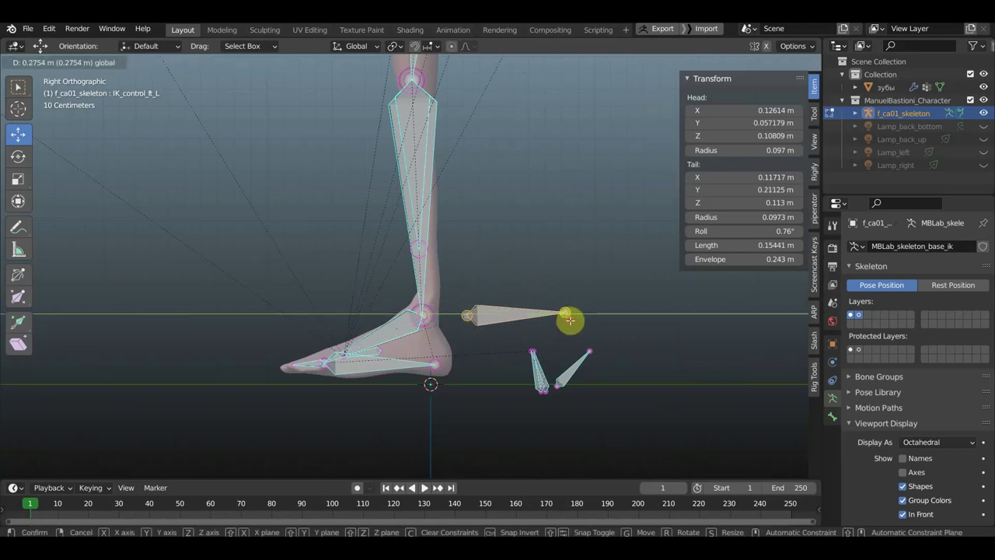
left_click(570, 320)
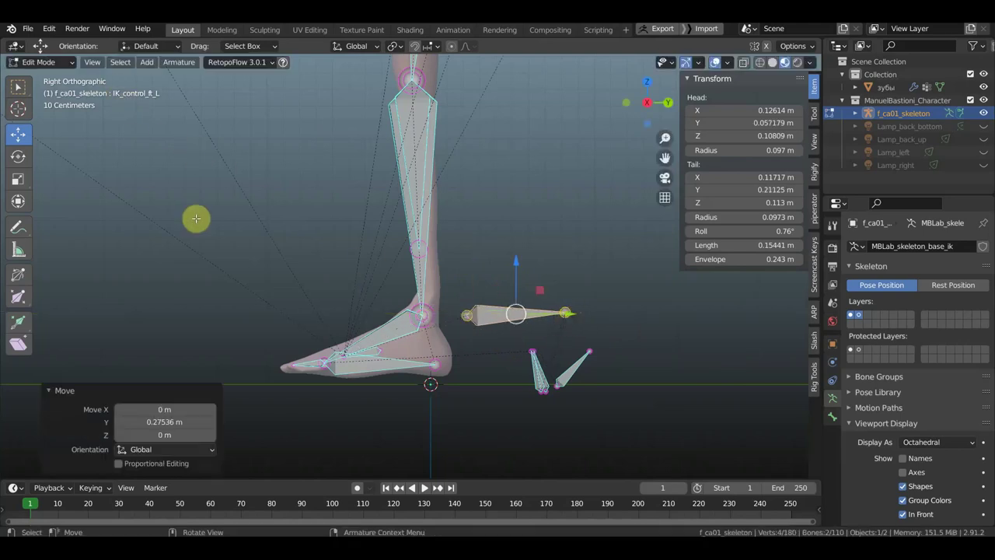
left_click(40, 62)
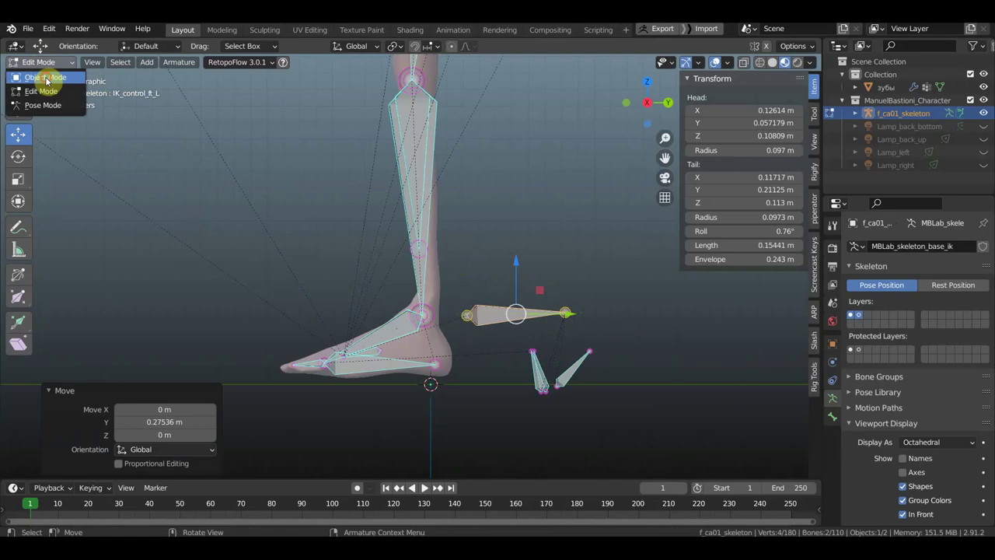
left_click(46, 78)
Parent the зубы mesh to f_ca01_skeleton with automatic weights
left_click(430, 314)
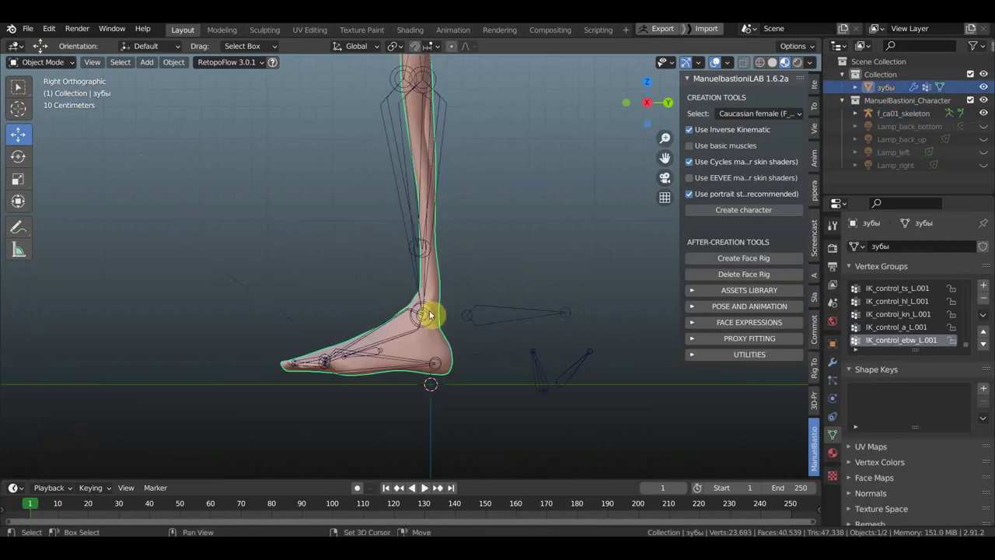
left_click(439, 314, "shift")
key("ctrl+p")
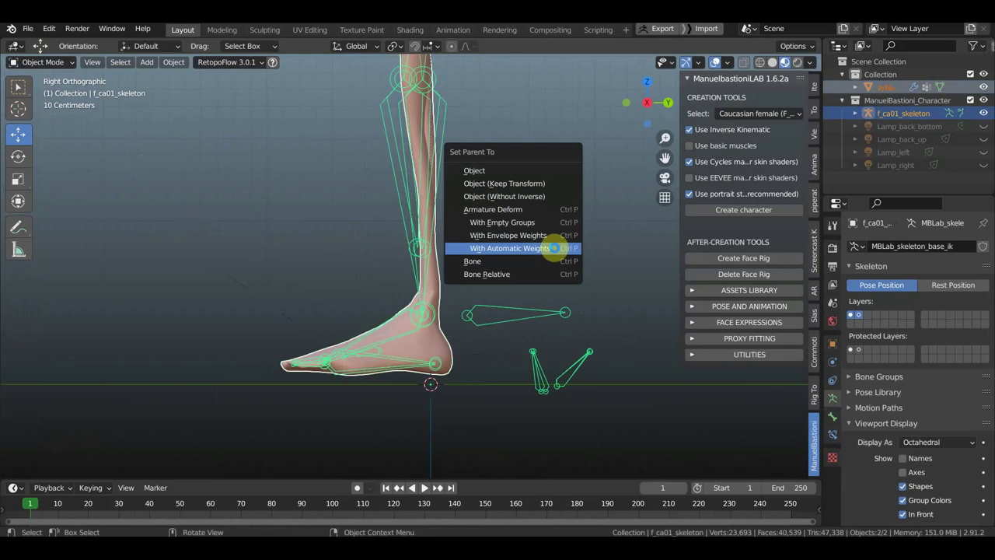
left_click(554, 248)
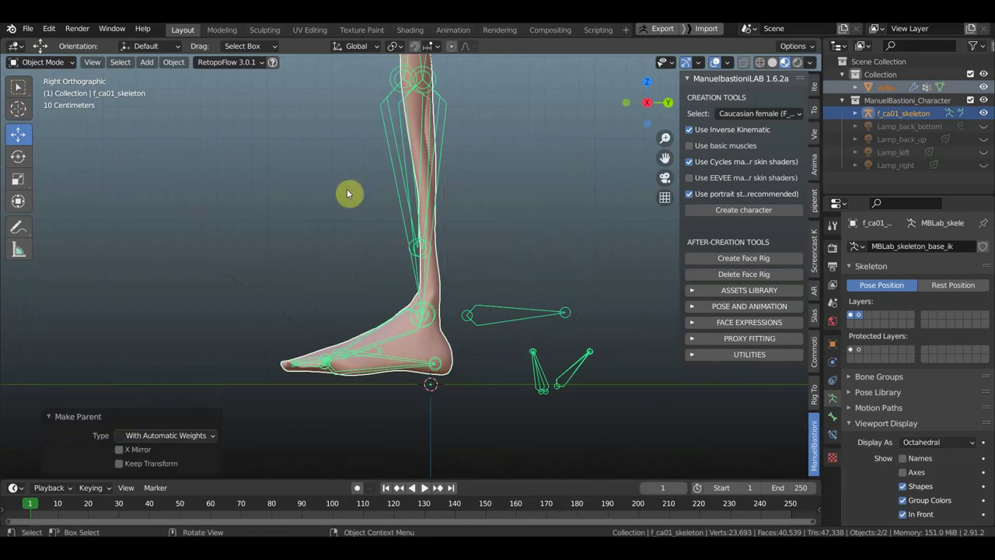
Deselect the mesh and put the skeleton into Pose Mode
left_click(529, 316)
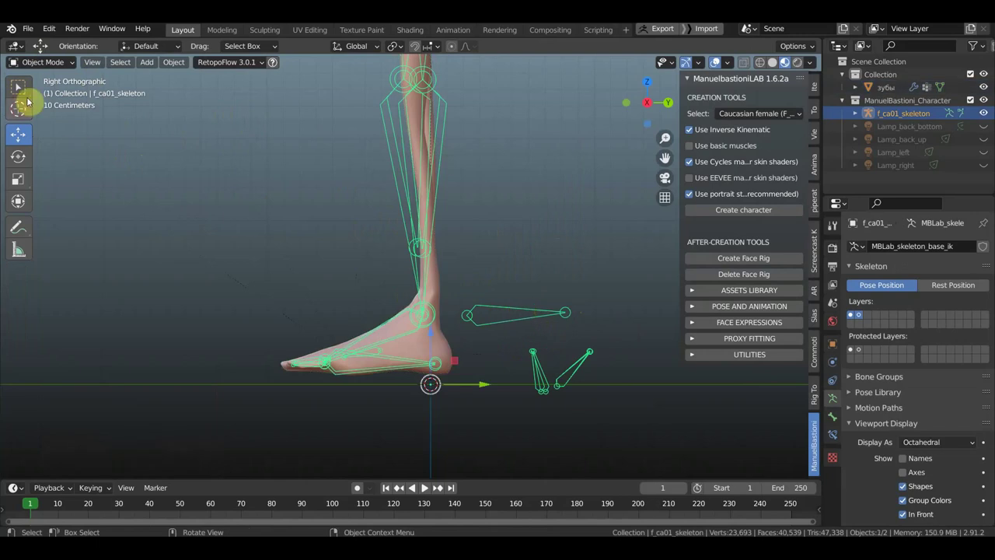
left_click(45, 63)
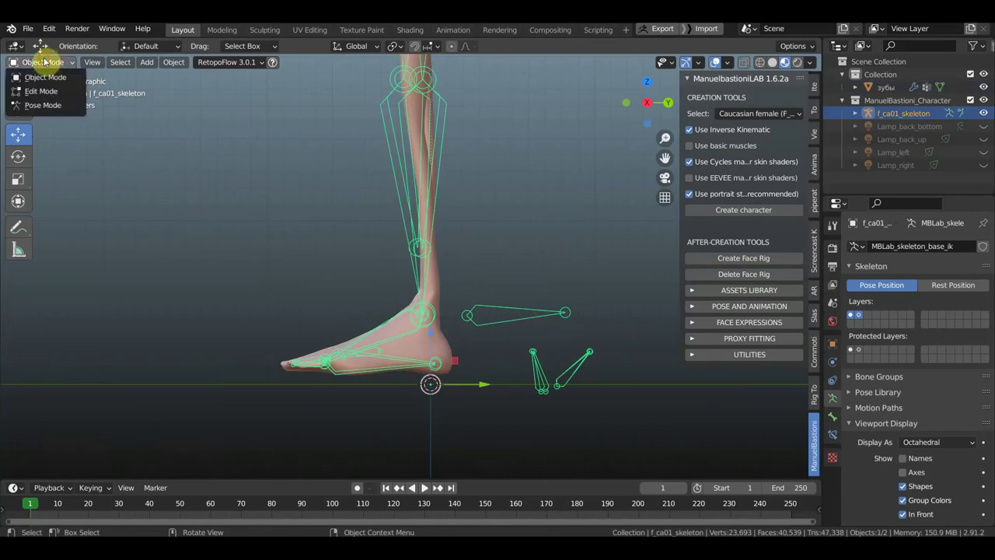
left_click(43, 105)
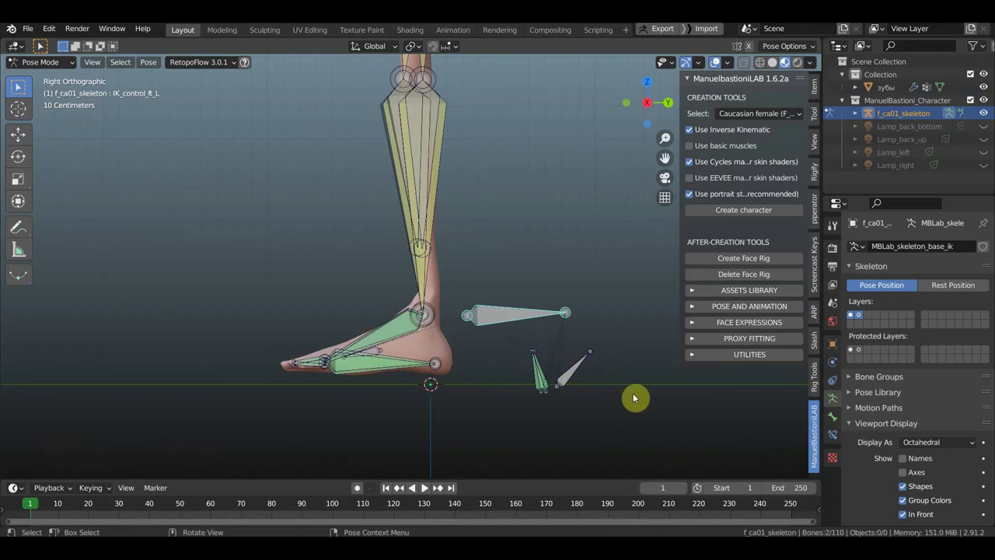
key("r")
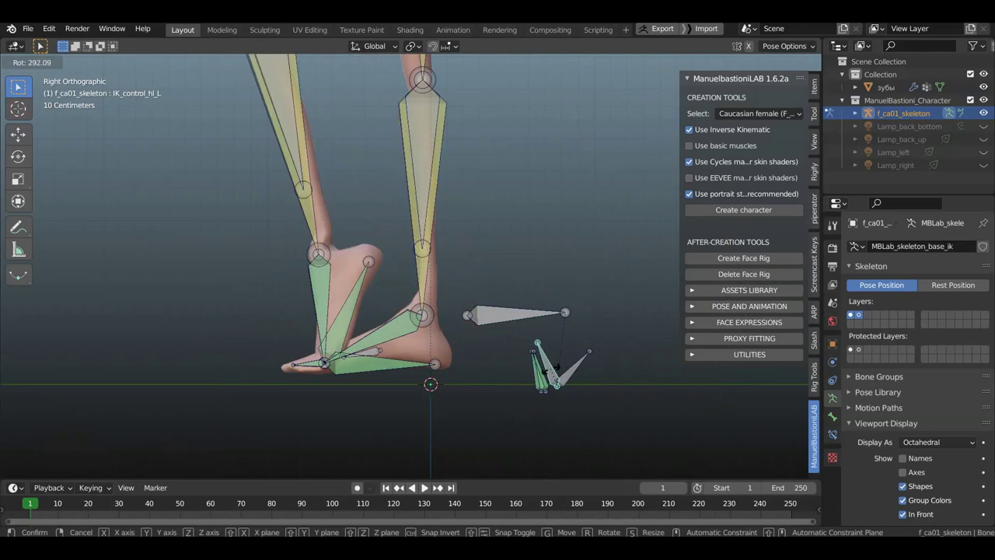
left_click(548, 395)
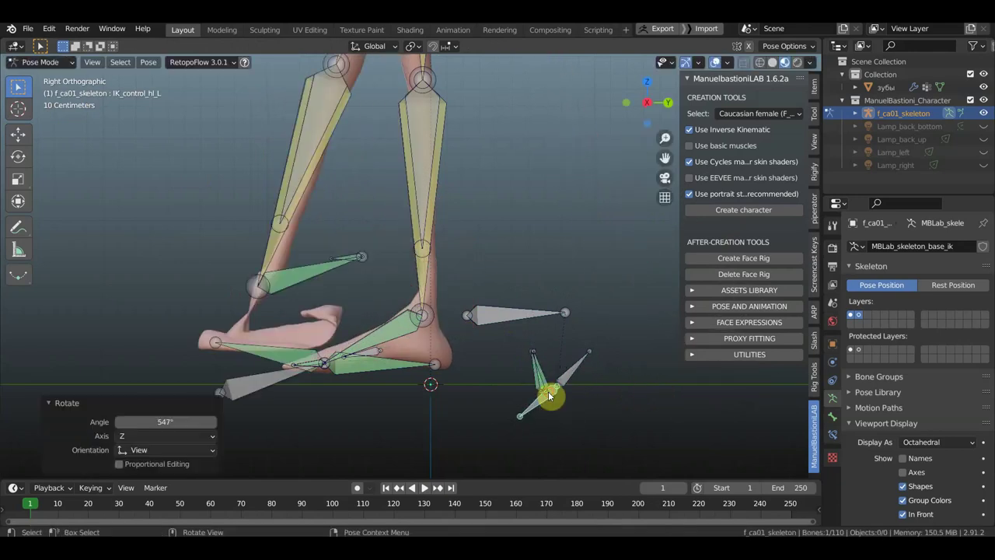
key("ctrl+z")
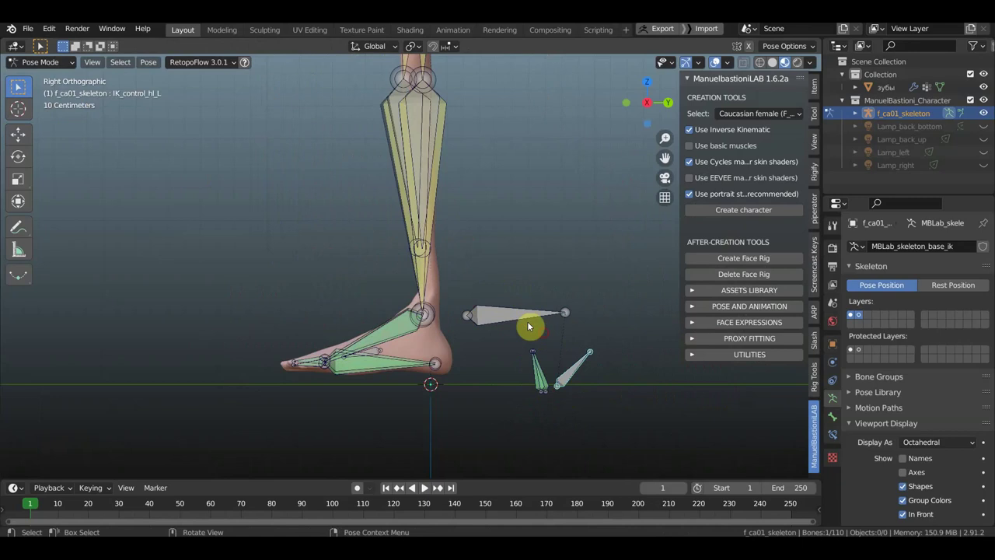
left_click_drag(544, 333, 471, 282)
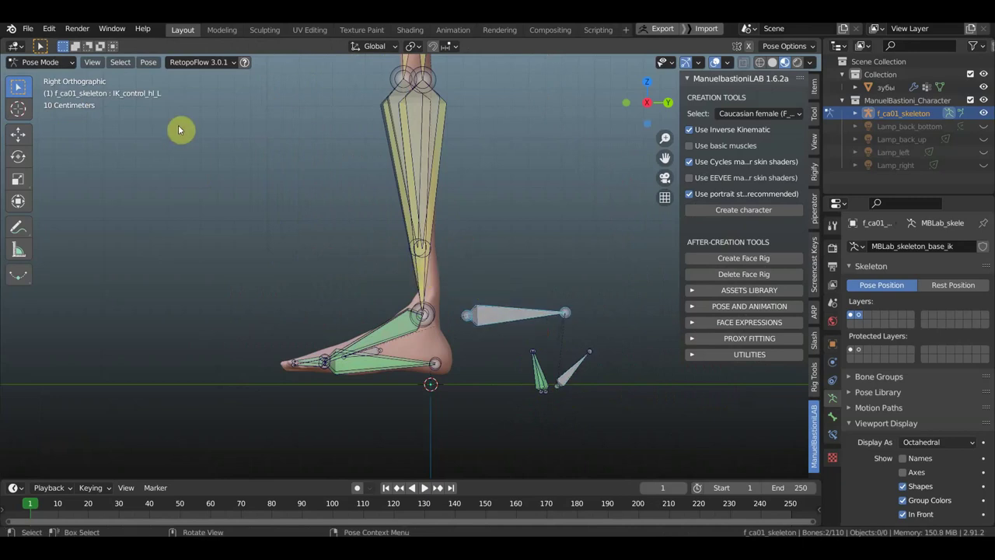
Switch to Edit Mode and nudge the selected control bone forward
left_click(51, 63)
key("Tab")
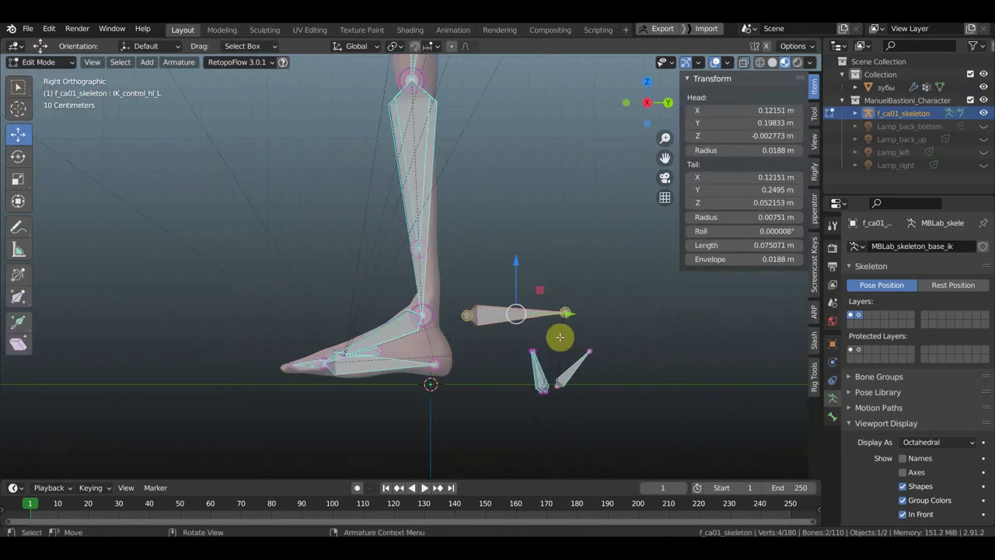
key("g")
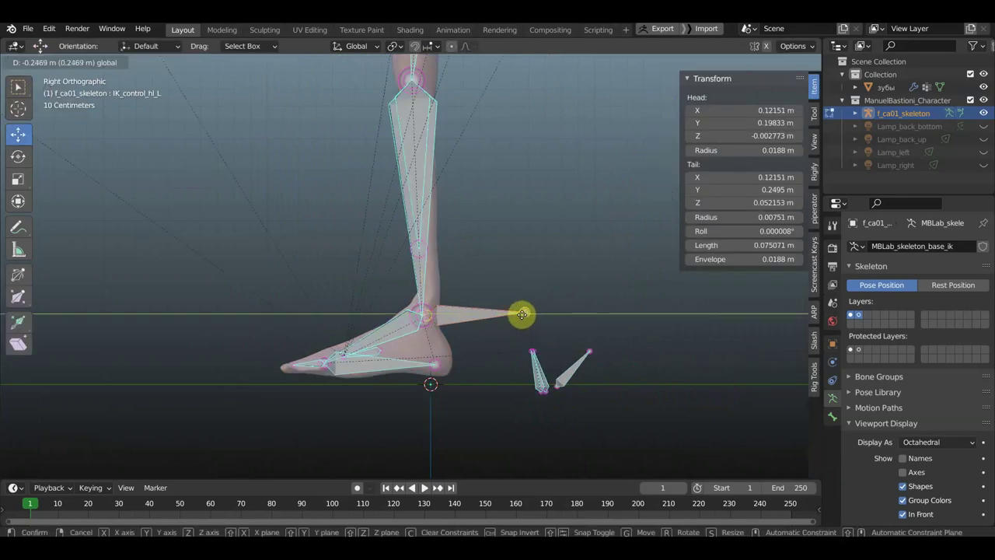
left_click(522, 314)
Select the small heel bones and shift IK_control_hl_L 0.51274 m along Y under the heel
left_click_drag(559, 415, 524, 376)
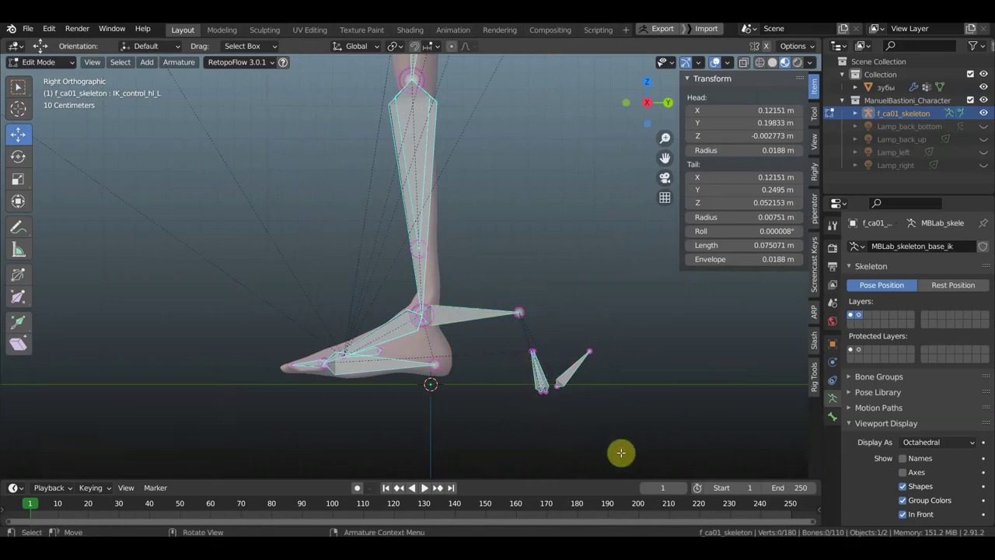
mouse_move(621, 450)
left_mouse_down()
mouse_move(553, 378)
mouse_move(556, 330)
left_mouse_up()
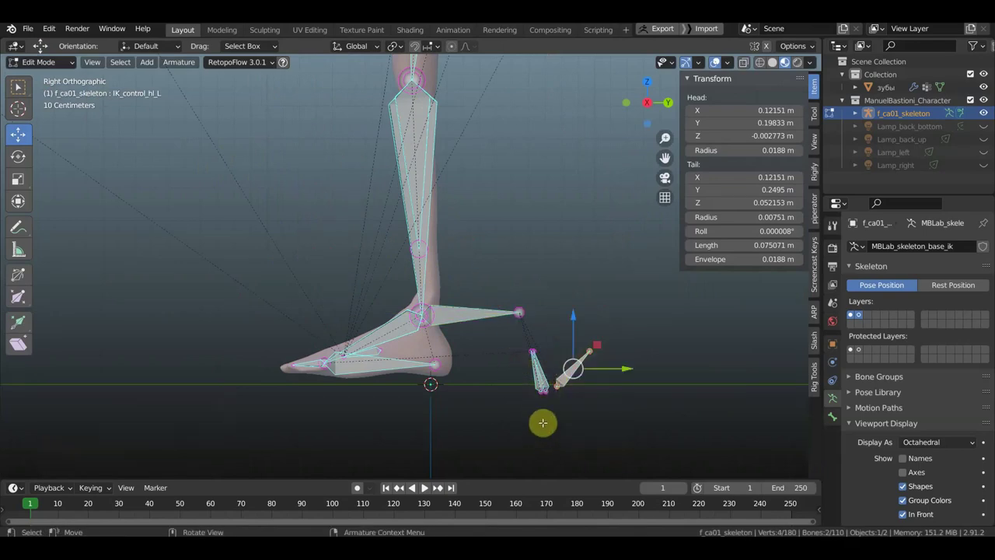
mouse_move(544, 426)
left_mouse_down()
mouse_move(518, 329)
mouse_move(520, 342)
left_mouse_up()
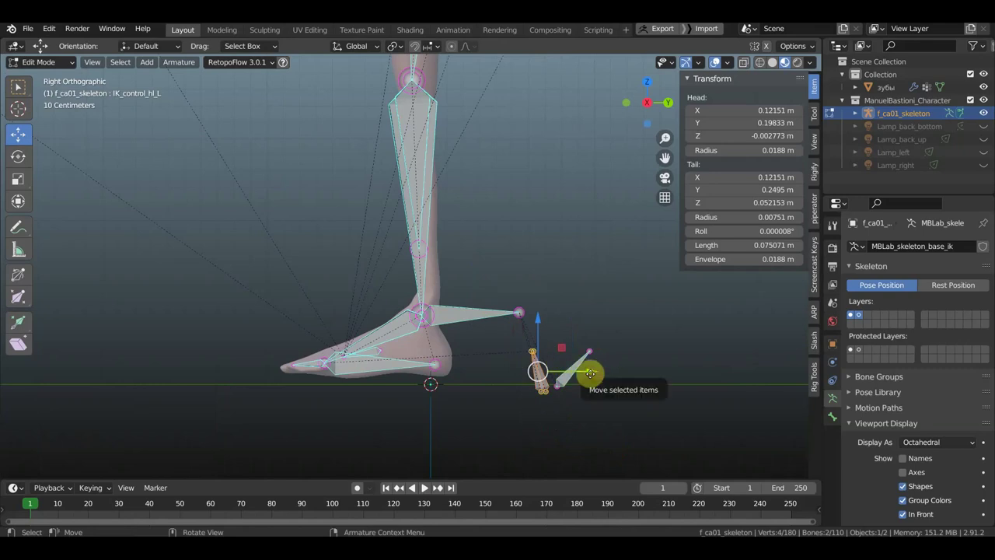
mouse_move(591, 374)
left_mouse_down()
mouse_move(495, 362)
mouse_move(437, 322)
left_mouse_up()
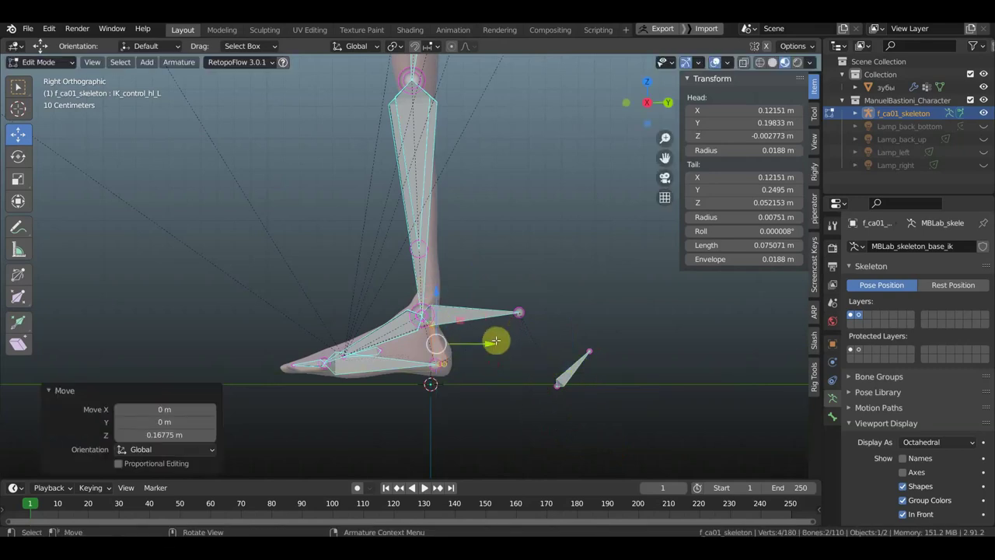
left_click_drag(491, 342, 485, 341)
right_click(485, 340)
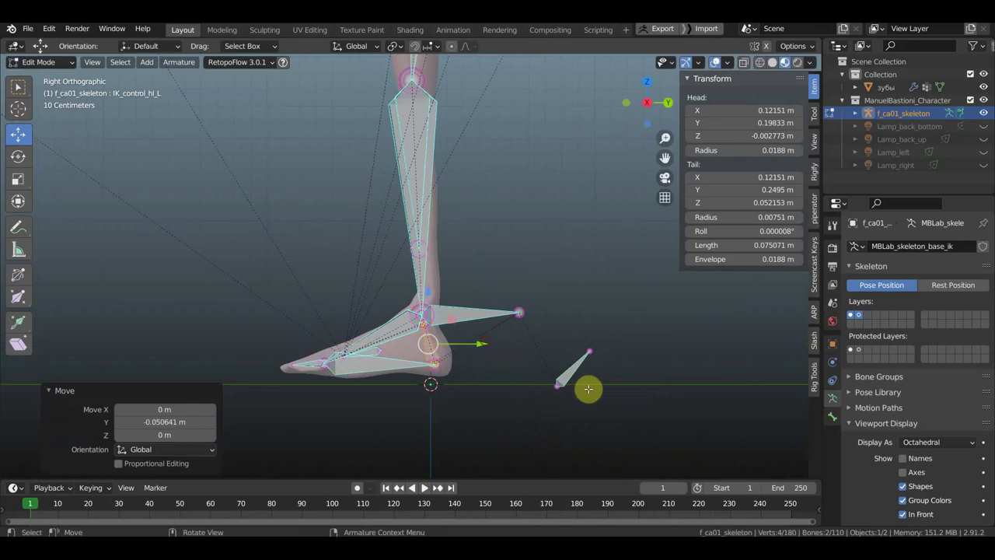
left_click_drag(616, 406, 546, 337)
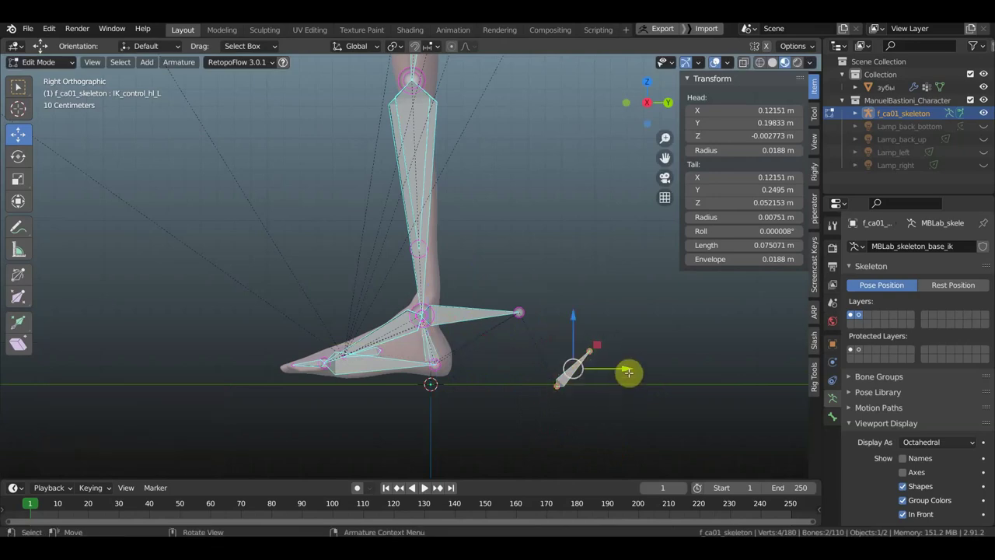
left_click_drag(628, 372, 543, 361)
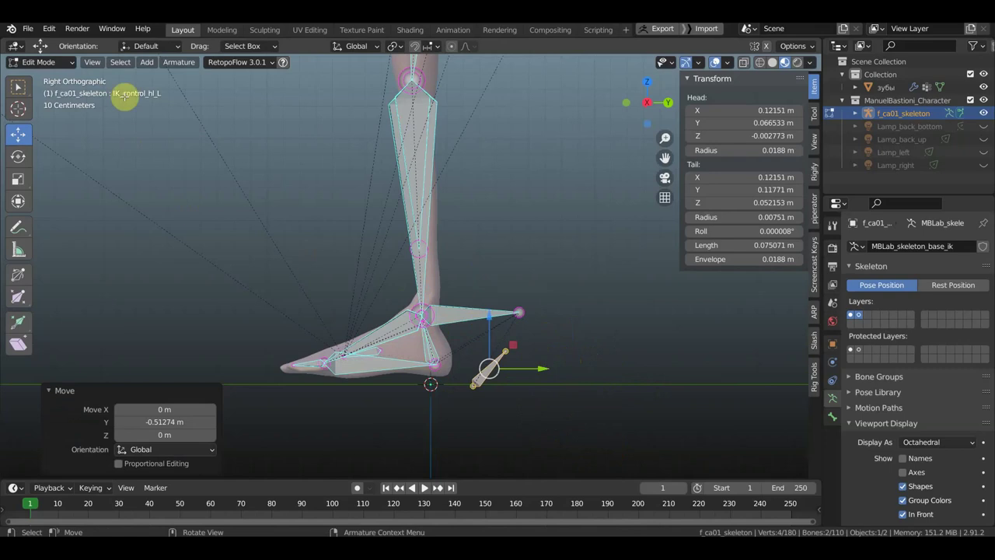
left_click(39, 62)
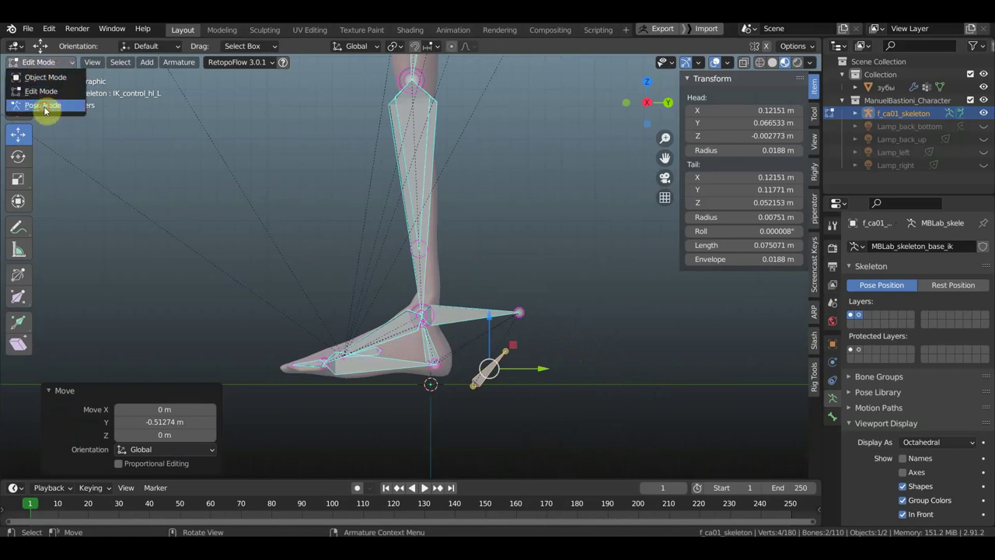
In Pose Mode, rotate and lift the left-foot IK control and tilt the heel control -67°
left_click(43, 105)
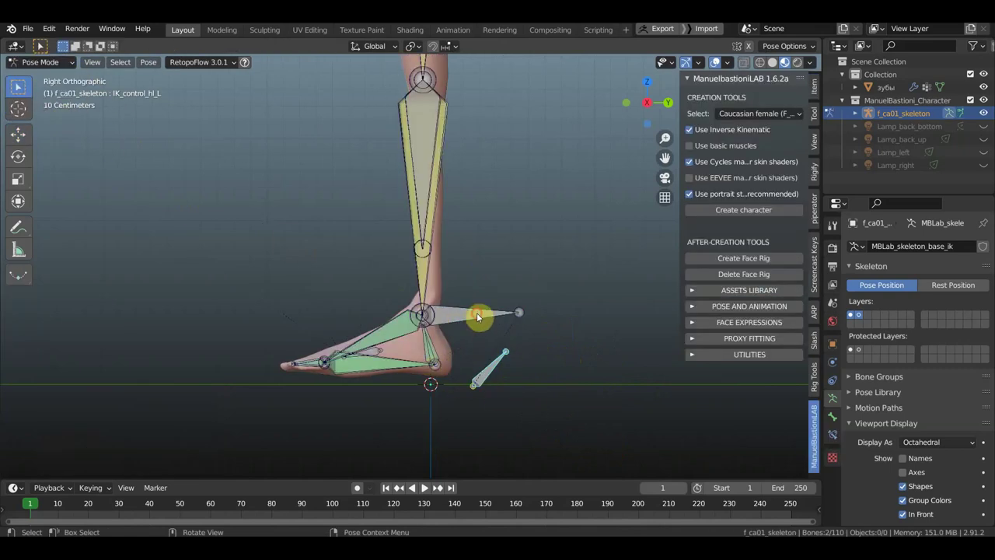
left_click(514, 313)
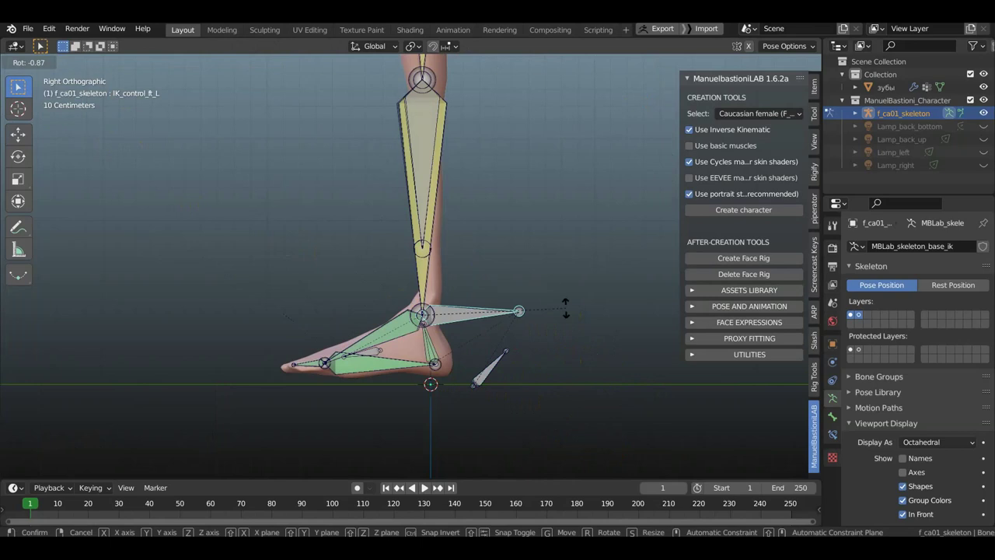
key("r")
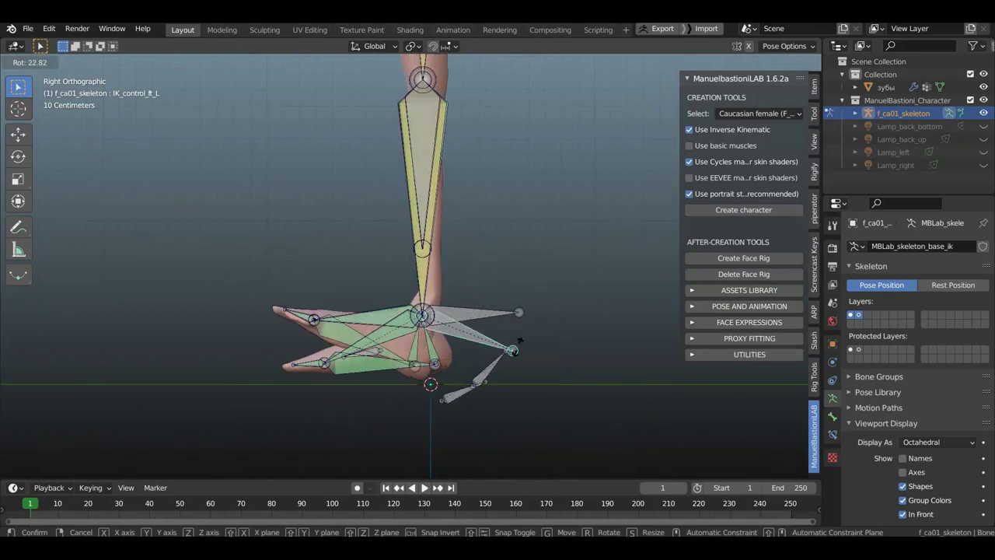
left_click(535, 333)
key("g")
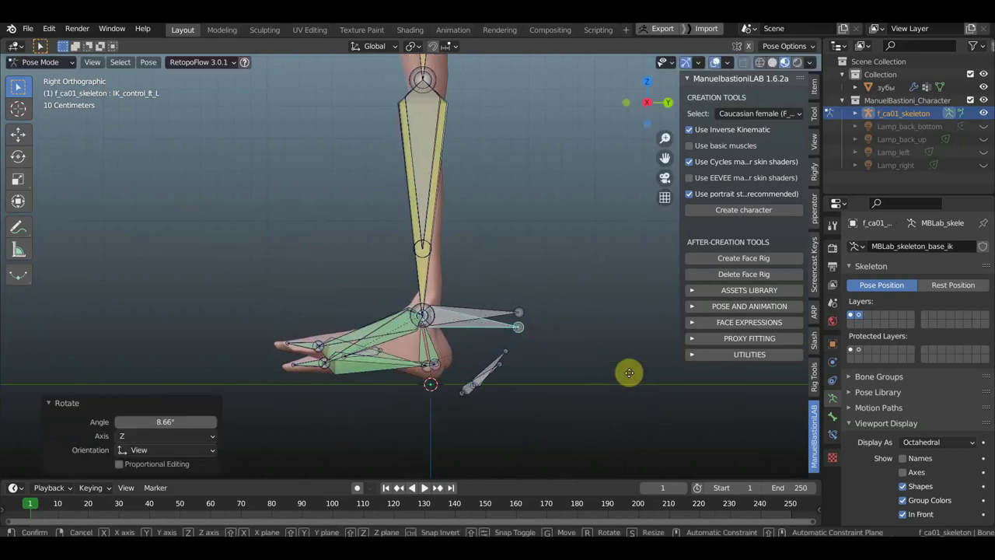
left_click(509, 329)
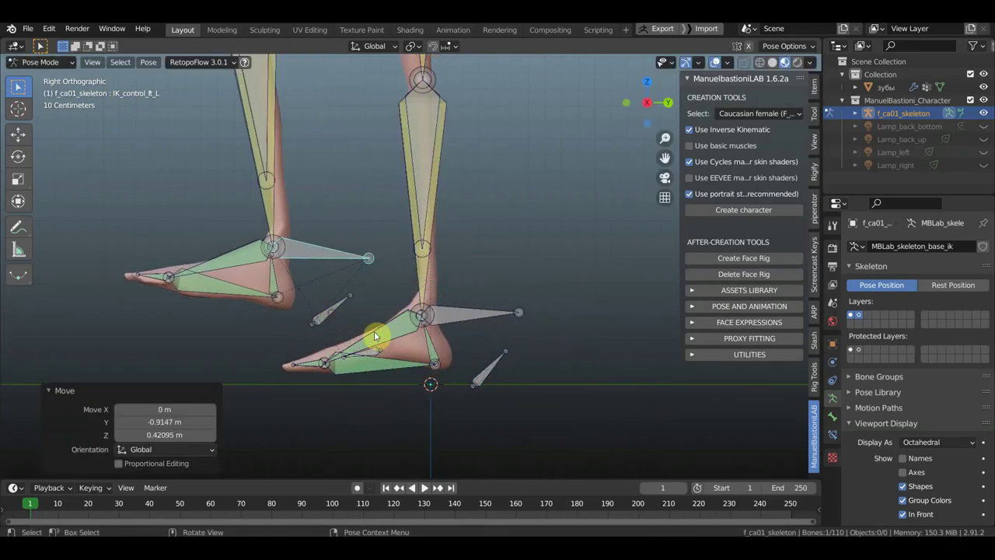
left_click(330, 308)
key("r")
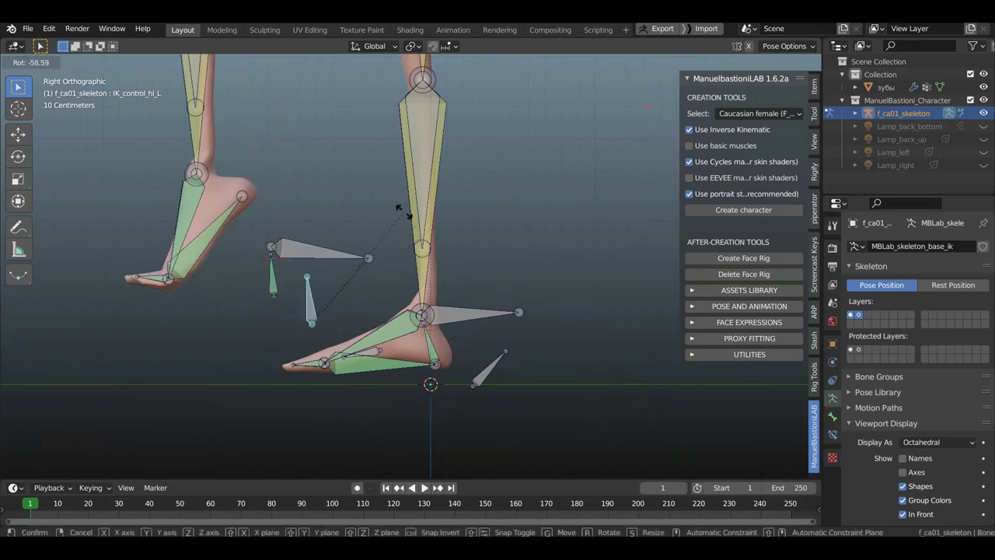
left_click(381, 216)
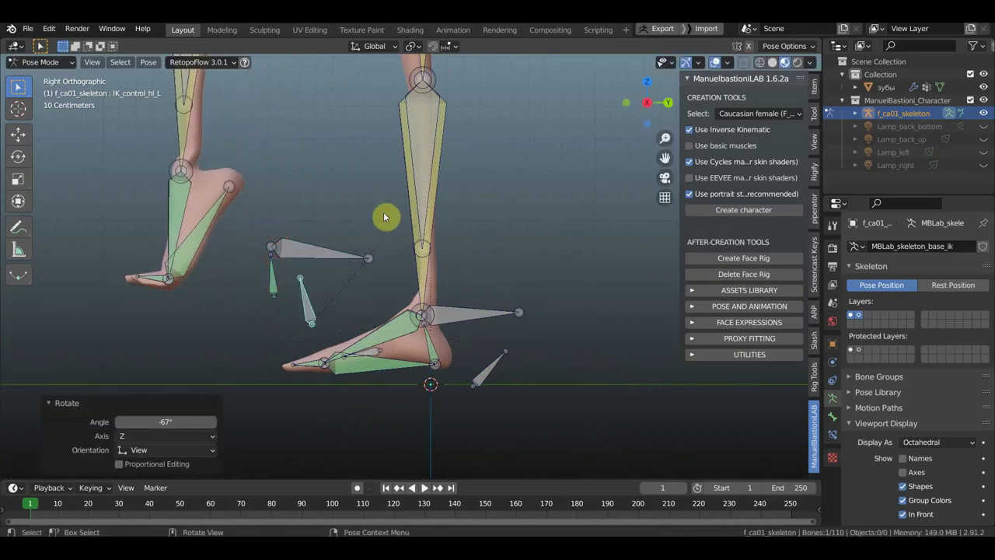
Raise the left hand by moving the left arm IK control upward
scroll(350, 228, "down", 2)
middle_click_drag(349, 227, 459, 284, "shift")
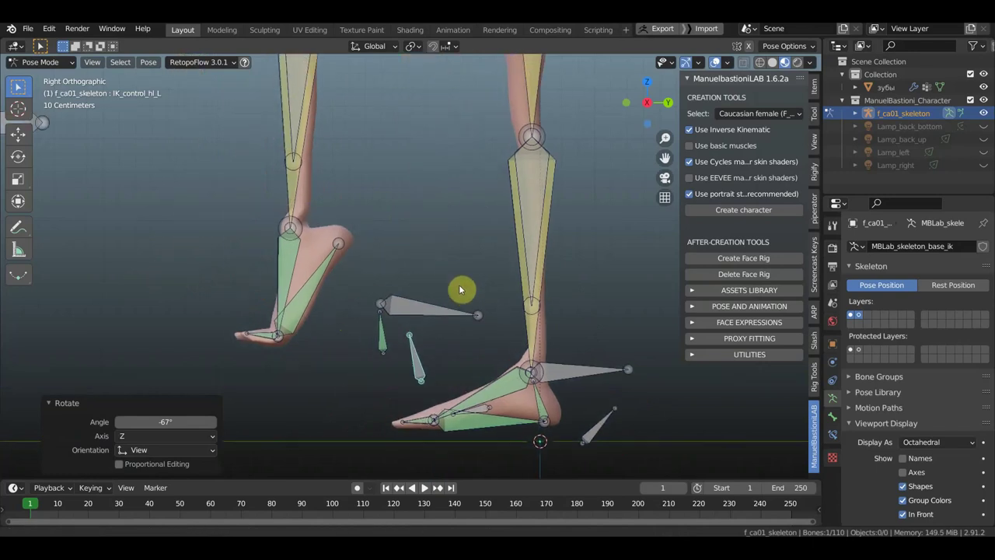
mouse_move(469, 251)
middle_mouse_down("shift")
mouse_move(443, 228)
mouse_move(417, 400)
mouse_move(432, 410)
middle_mouse_up("shift")
middle_click_drag(503, 360, 577, 364)
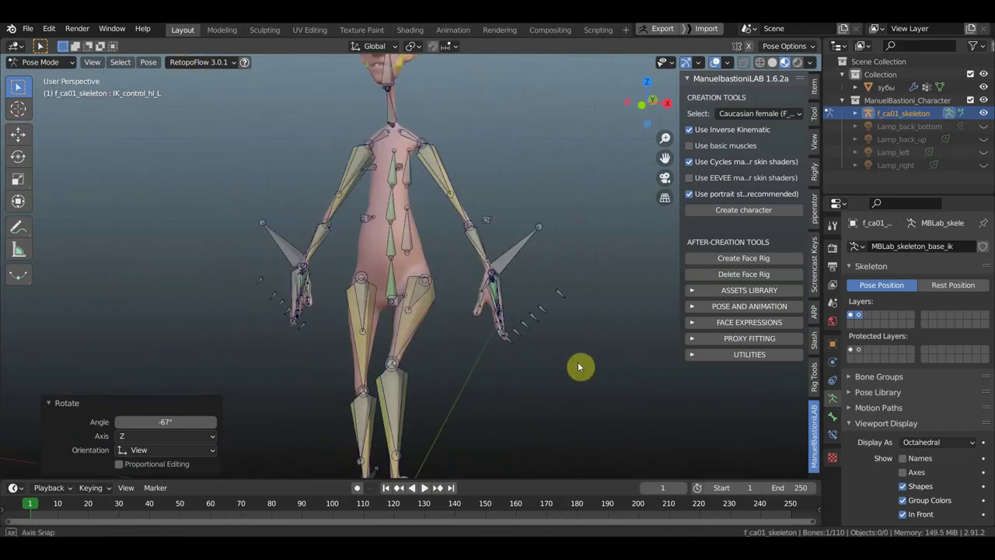
left_click(515, 252)
key("g")
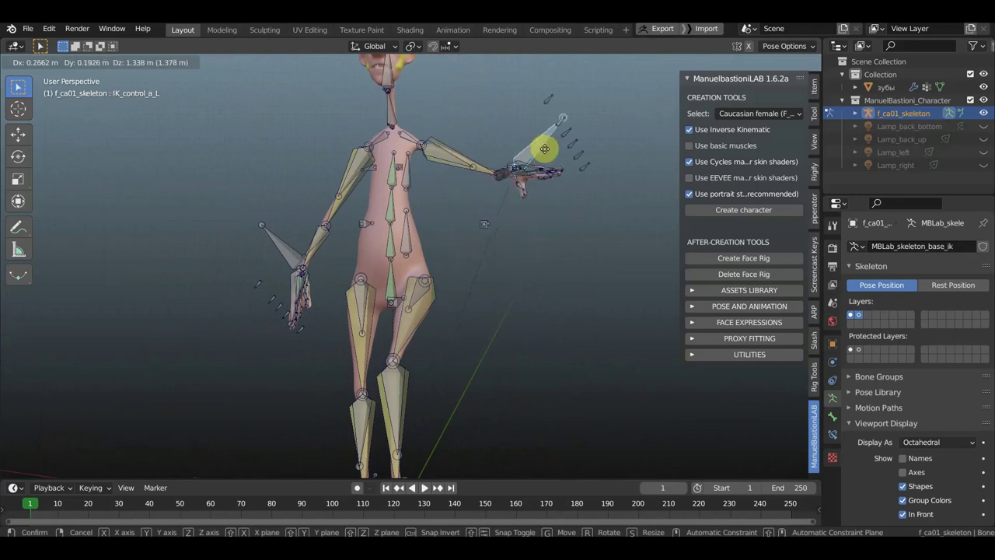
left_click(528, 154)
Bend the upper body forward by rotating the spine IK control -62.2° in side view
mouse_move(533, 167)
middle_mouse_down()
mouse_move(422, 238)
mouse_move(413, 260)
mouse_move(373, 285)
mouse_move(466, 289)
middle_mouse_up()
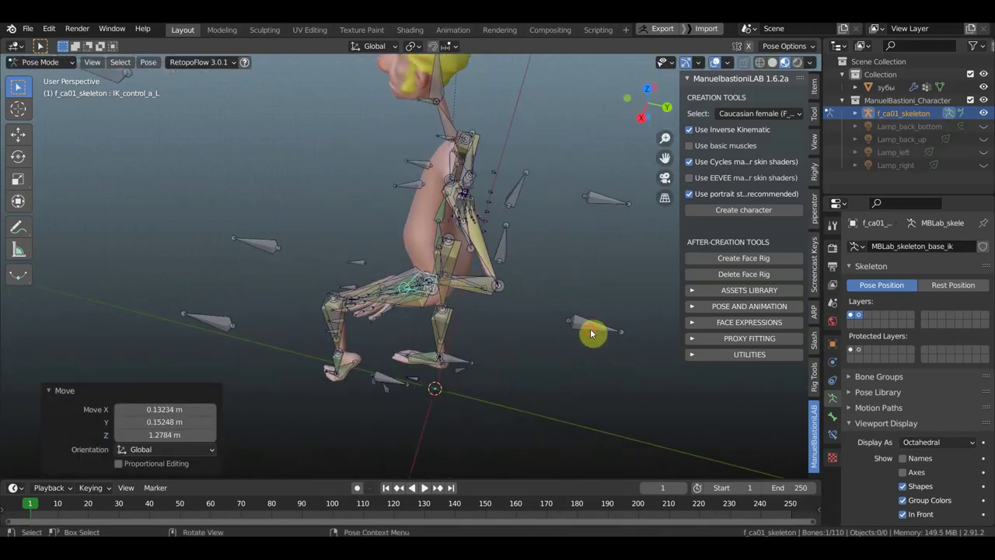
left_click(582, 333)
mouse_move(533, 295)
middle_mouse_down()
mouse_move(537, 277)
mouse_move(606, 261)
mouse_move(583, 249)
mouse_move(591, 226)
mouse_move(499, 240)
middle_mouse_up()
left_click(493, 235)
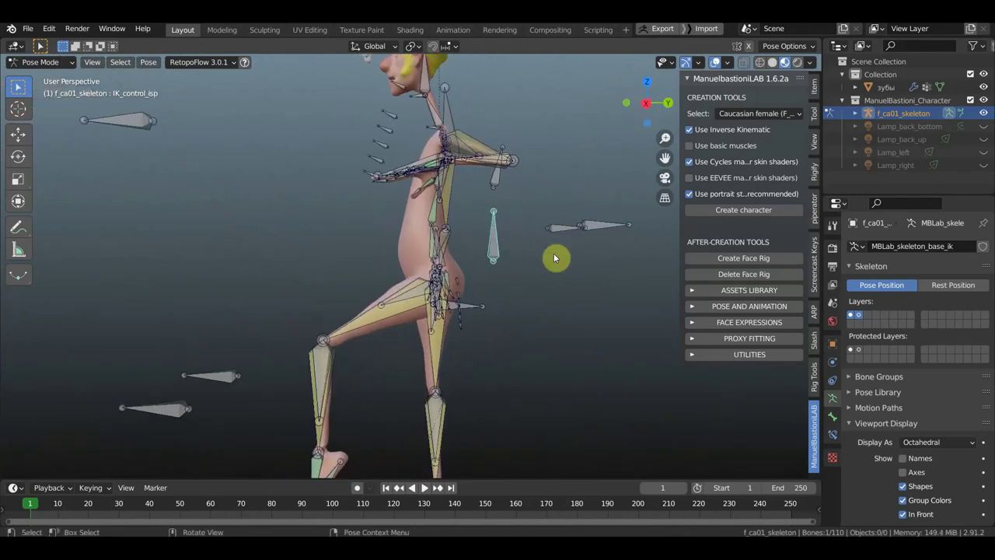
key("r")
left_click(556, 280)
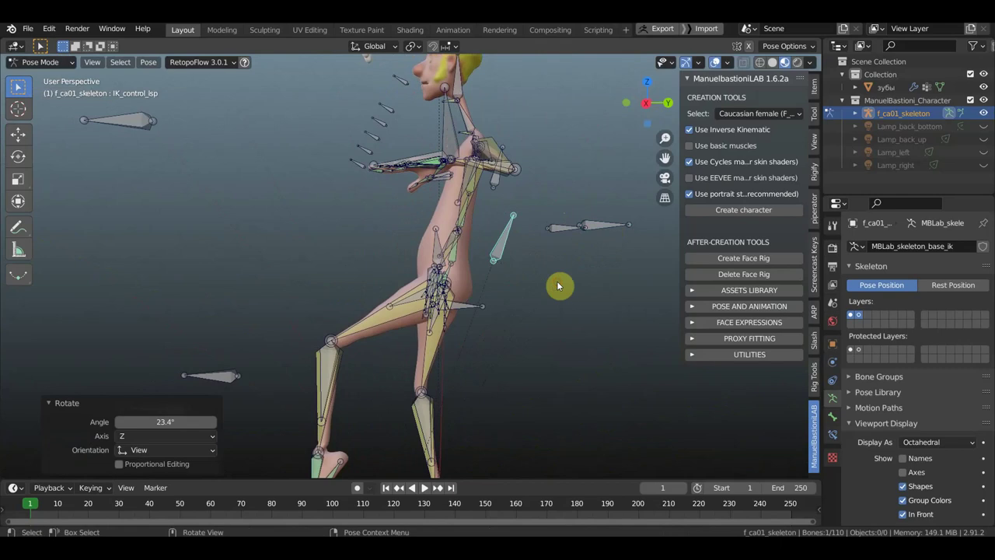
middle_click_drag(526, 272, 514, 221)
key("ctrl+z")
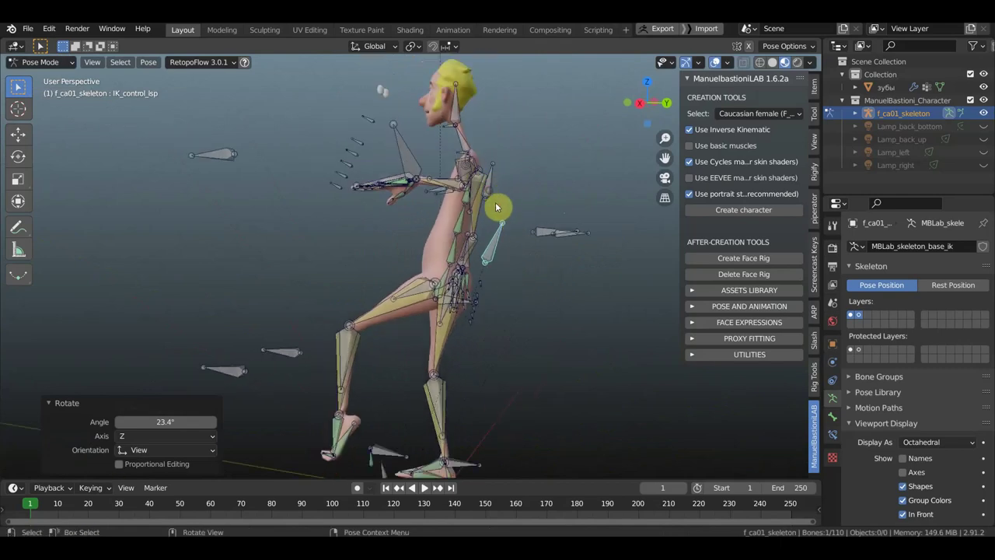
key("KP_1")
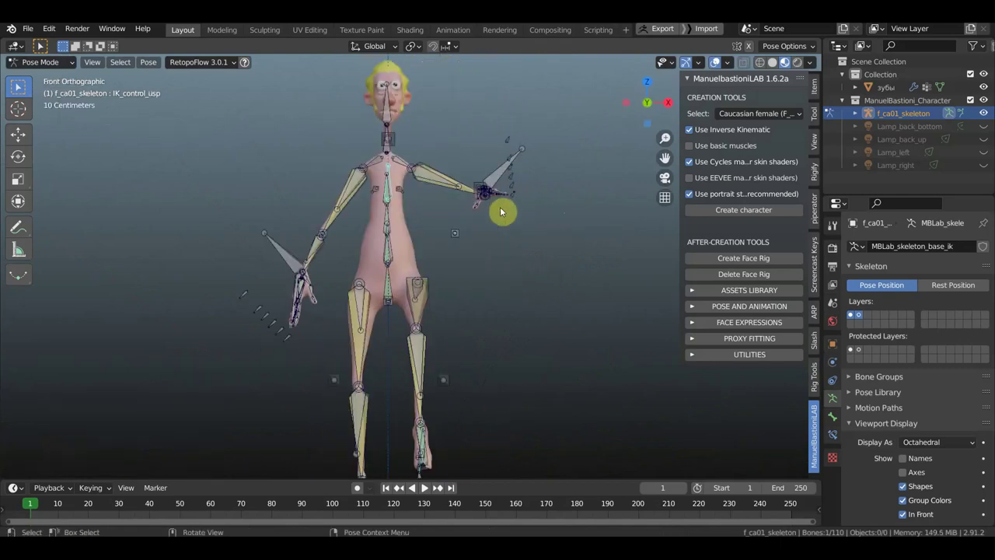
key("KP_3")
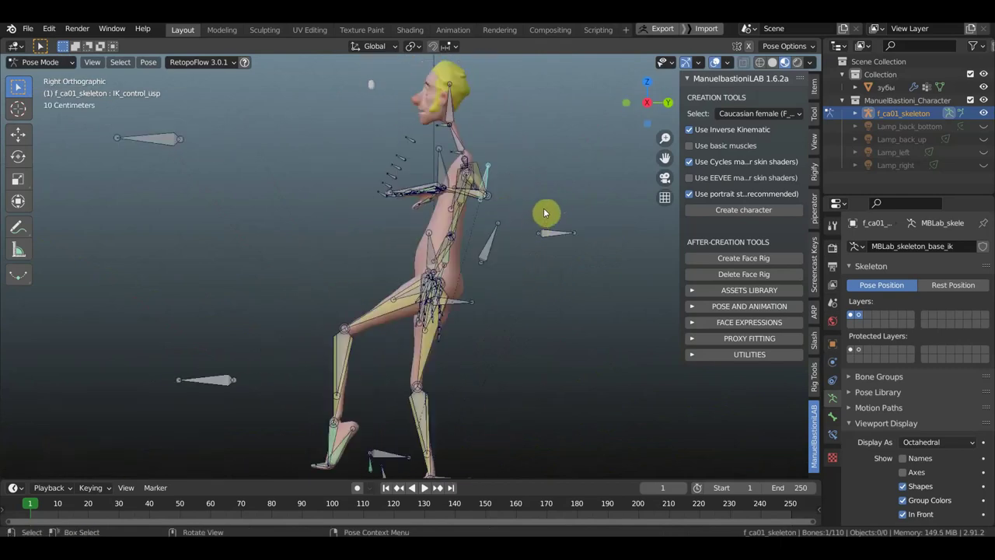
key("r")
left_click(478, 153)
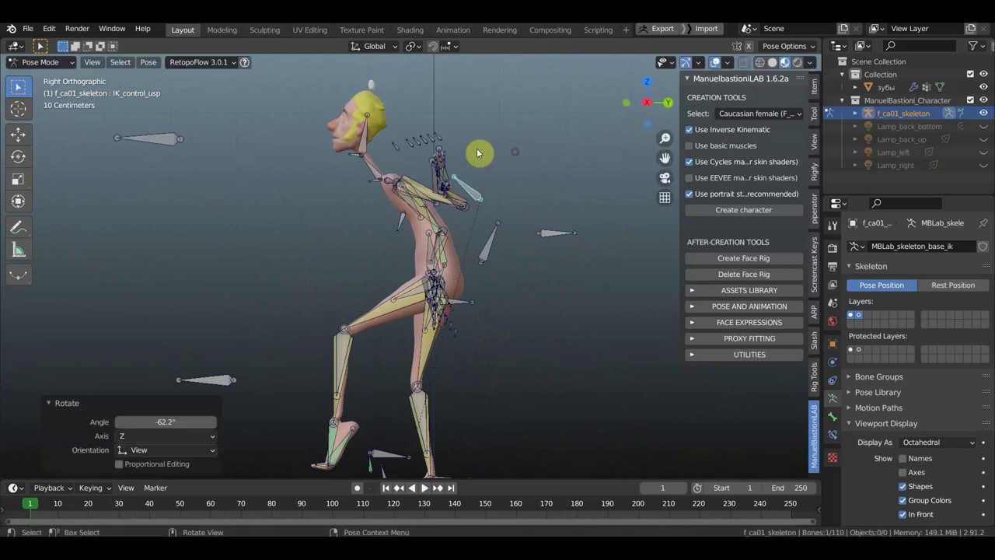
Give the head bone a slight tilt
left_click(365, 134)
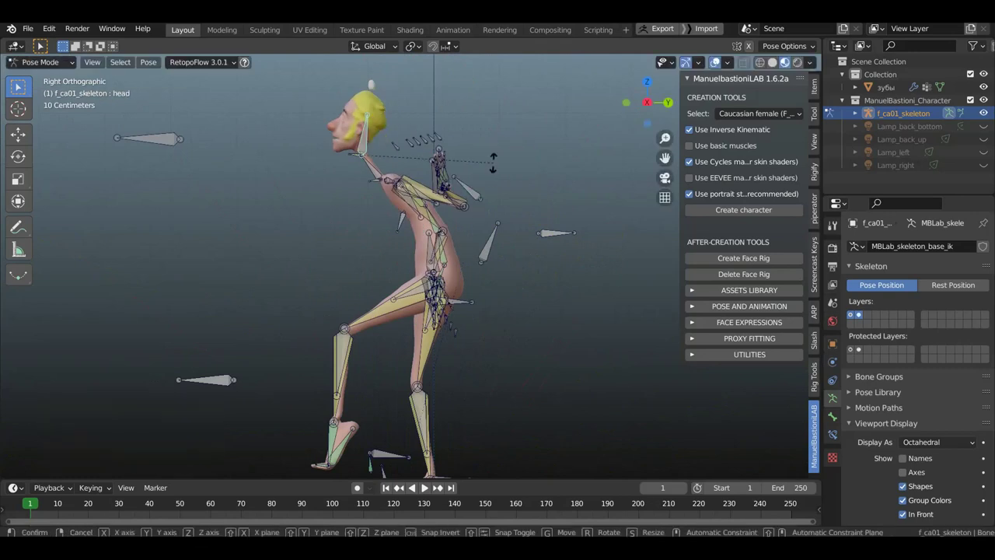
key("r")
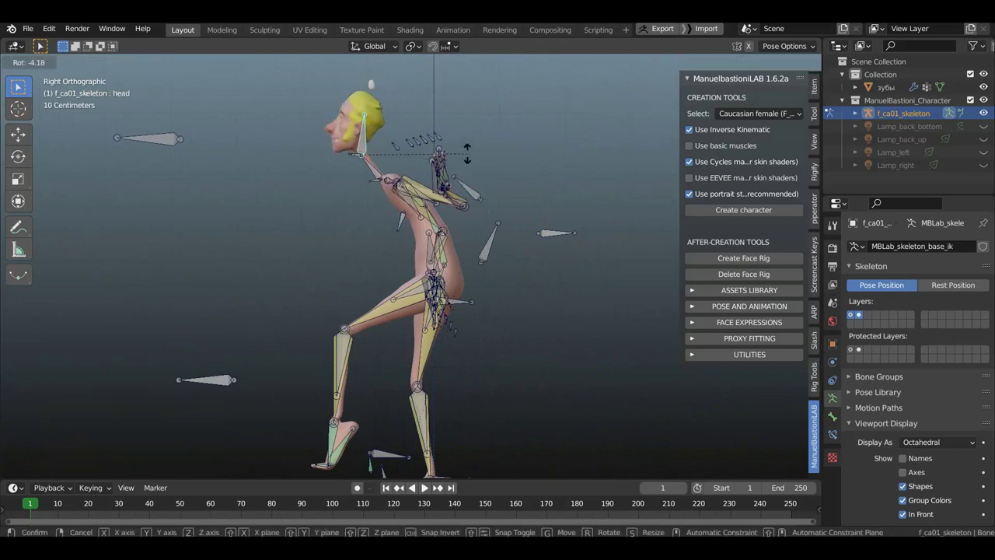
left_click(473, 163)
middle_click_drag(440, 233, 457, 249, "shift")
scroll(457, 249, "up", 2)
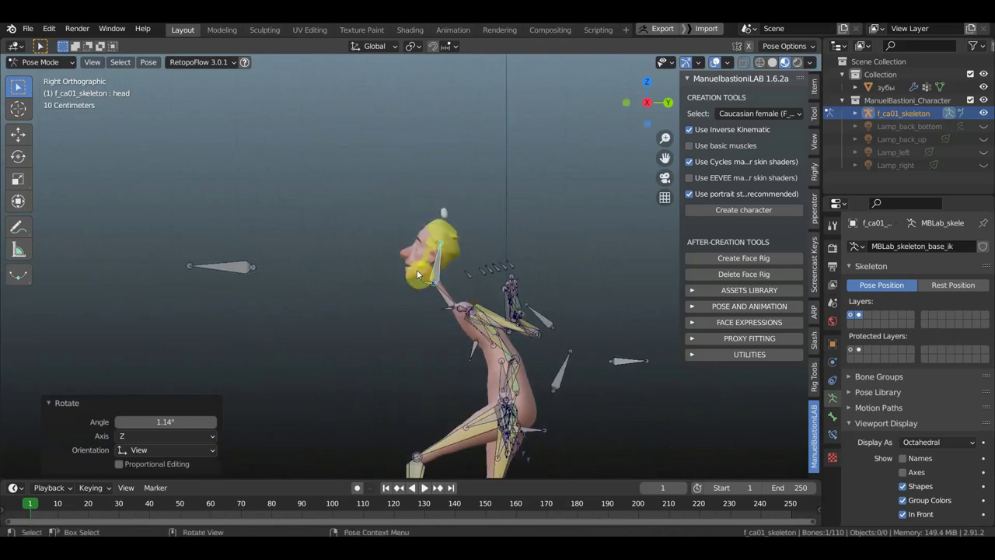
scroll(479, 290, "up", 3)
Try further head rotations, cancelling each, and select the struct_hd bone
left_click(451, 309)
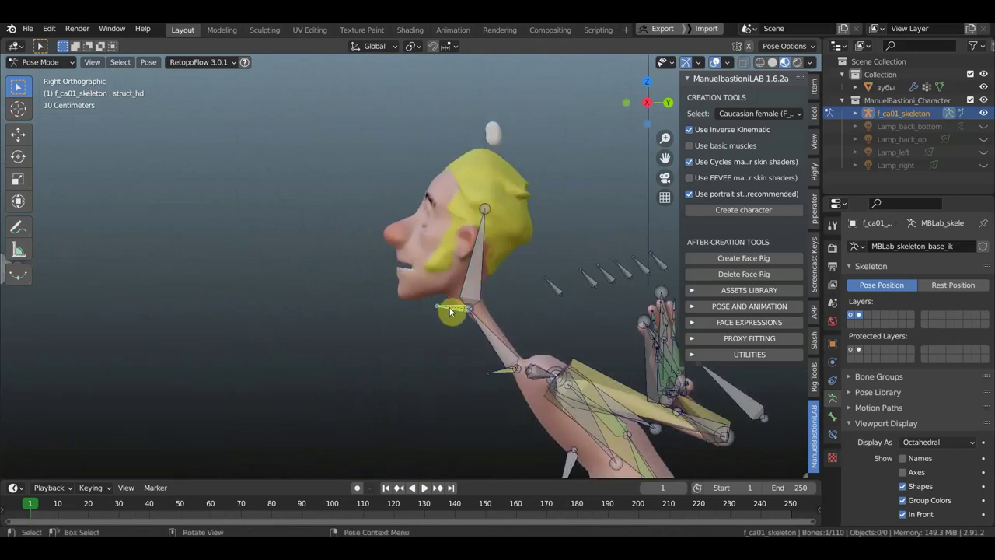
mouse_move(470, 310)
middle_mouse_down()
mouse_move(623, 326)
mouse_move(460, 328)
middle_mouse_up()
key("r")
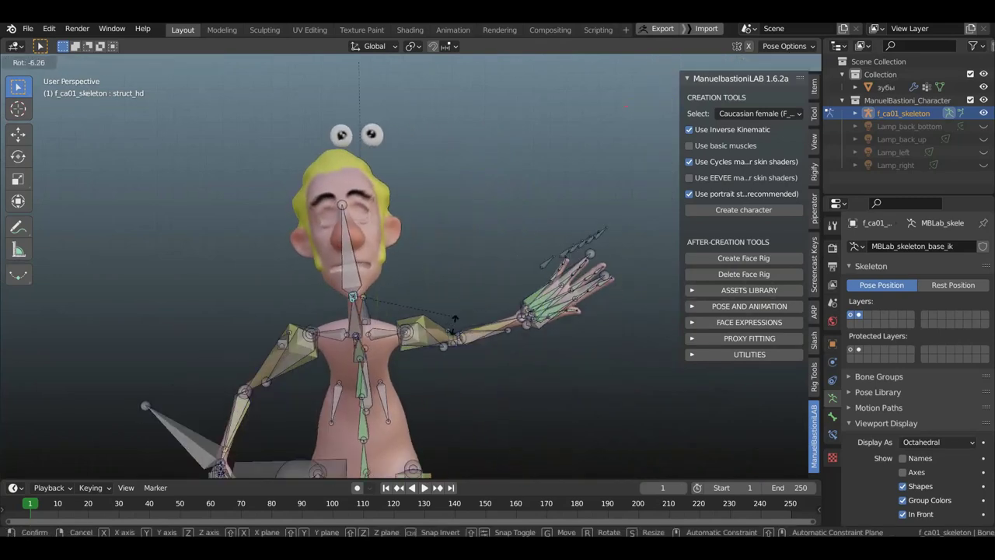
right_click(455, 330)
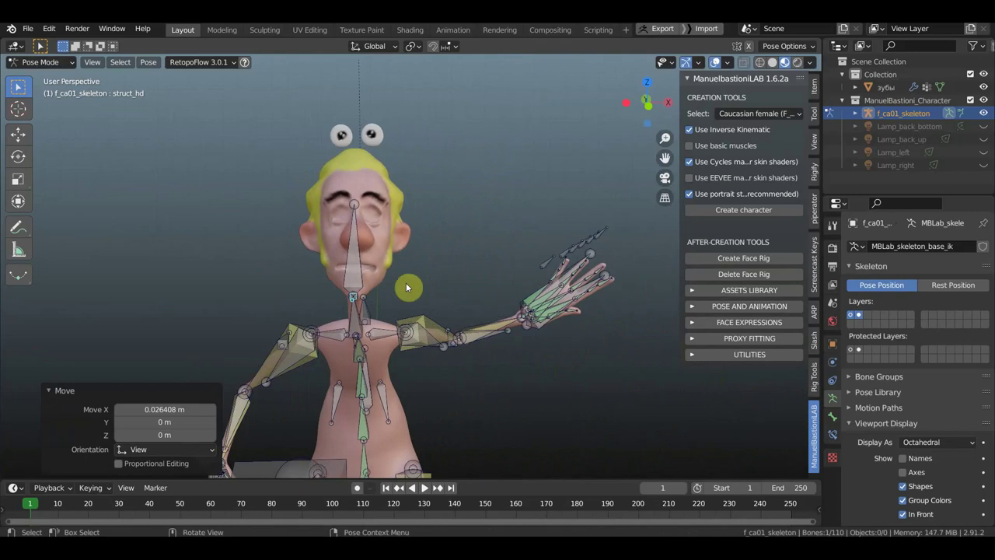
mouse_move(405, 288)
middle_mouse_down()
mouse_move(297, 288)
mouse_move(440, 270)
middle_mouse_up()
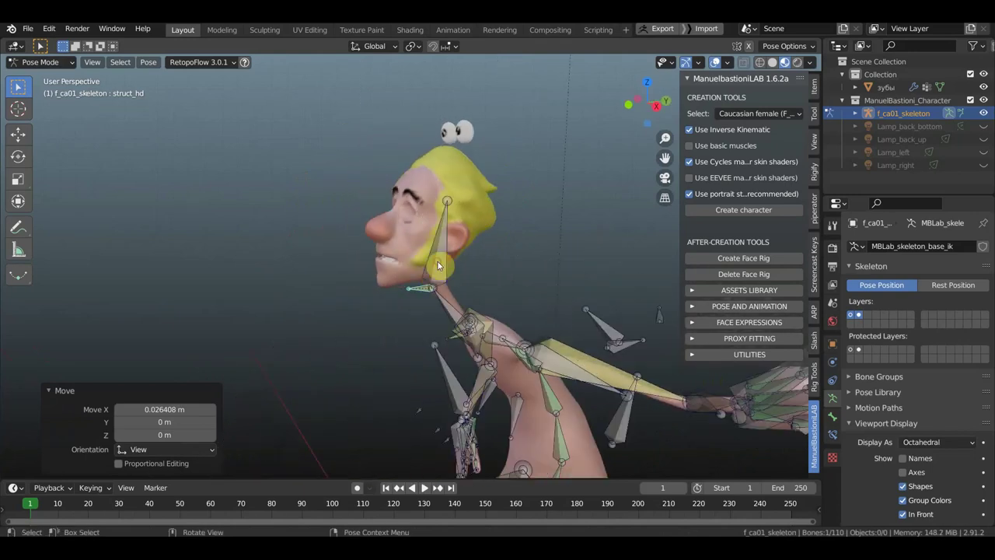
left_click(437, 264)
key("r")
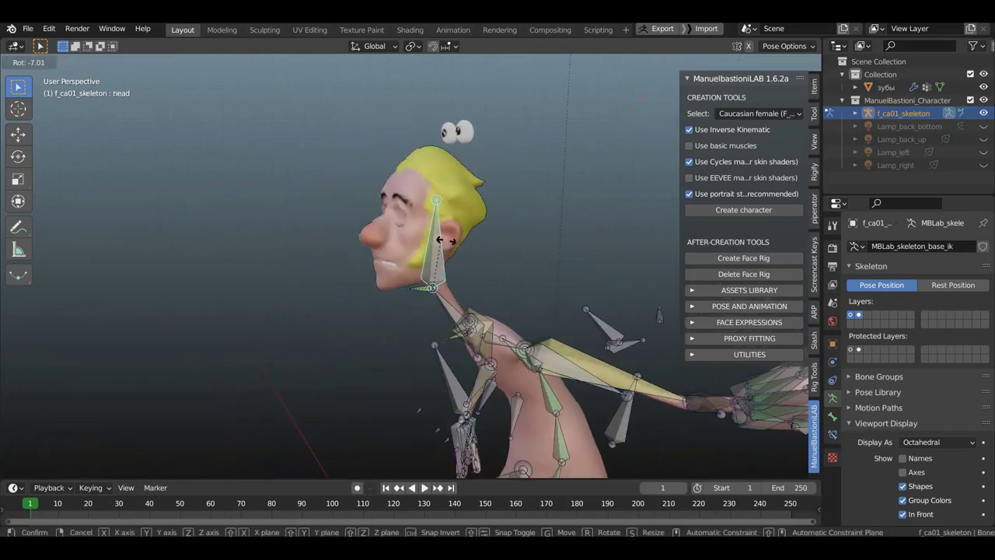
right_click(446, 247)
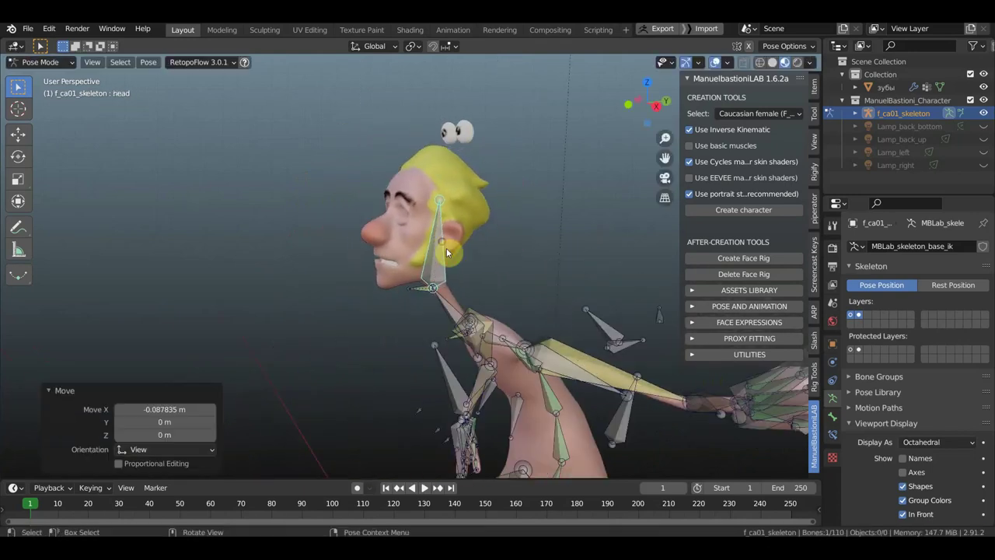
left_click(420, 292)
Show struct_hd's IK constraint targeting IK_control_hd and widen the Properties panel
left_click(833, 434)
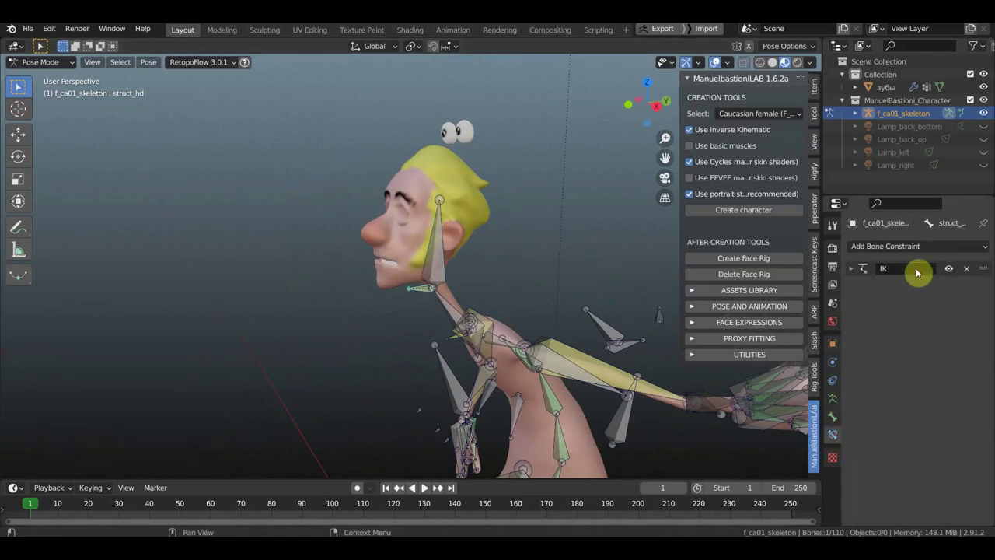
left_click(851, 268)
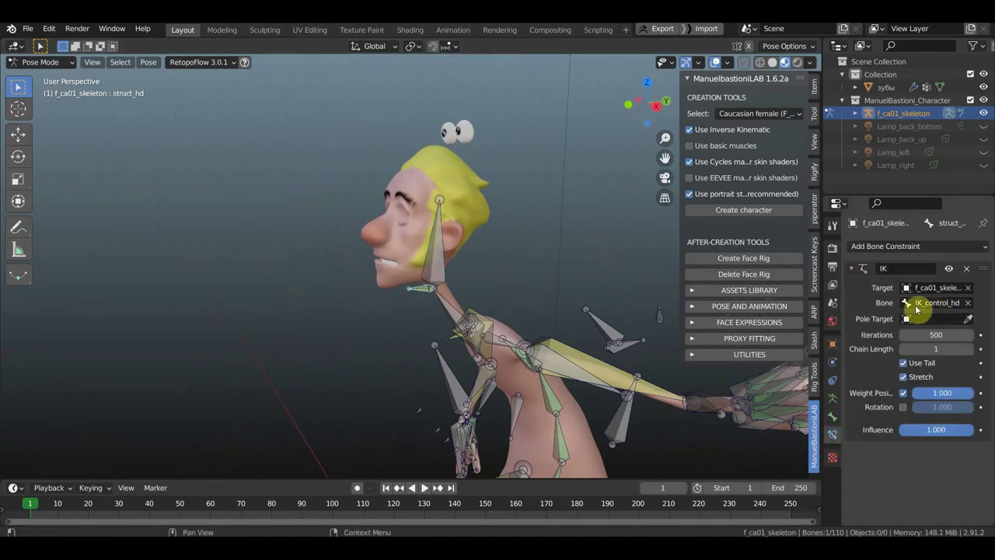
left_click_drag(821, 309, 752, 306)
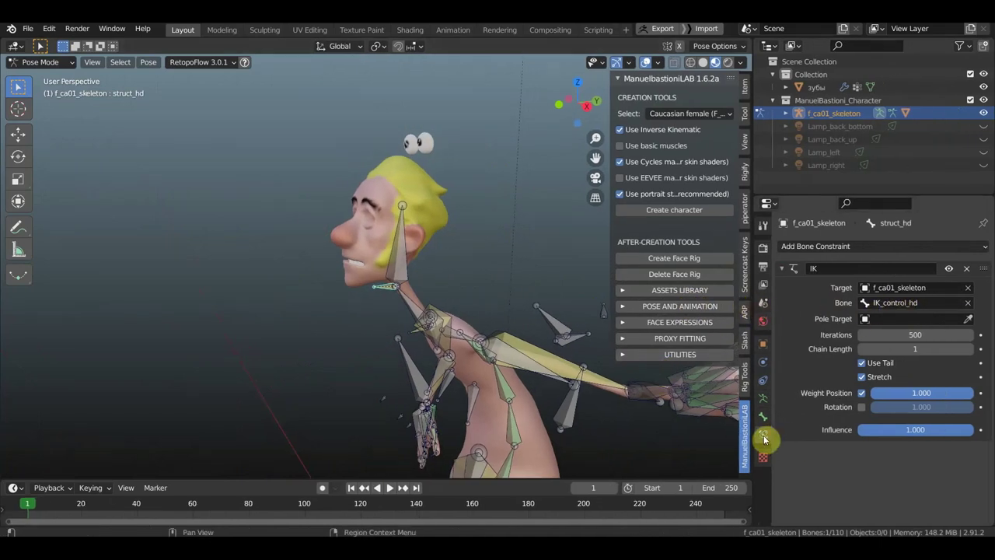
Turn on bone names in the armature's Viewport Display settings and inspect the head IK bones
left_click(762, 398)
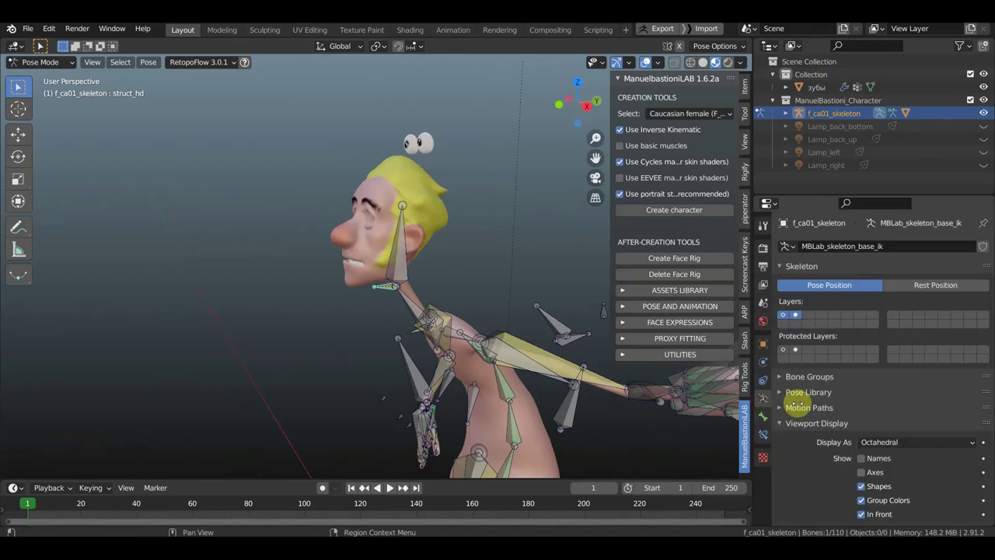
left_click(861, 457)
scroll(448, 331, "up", 2)
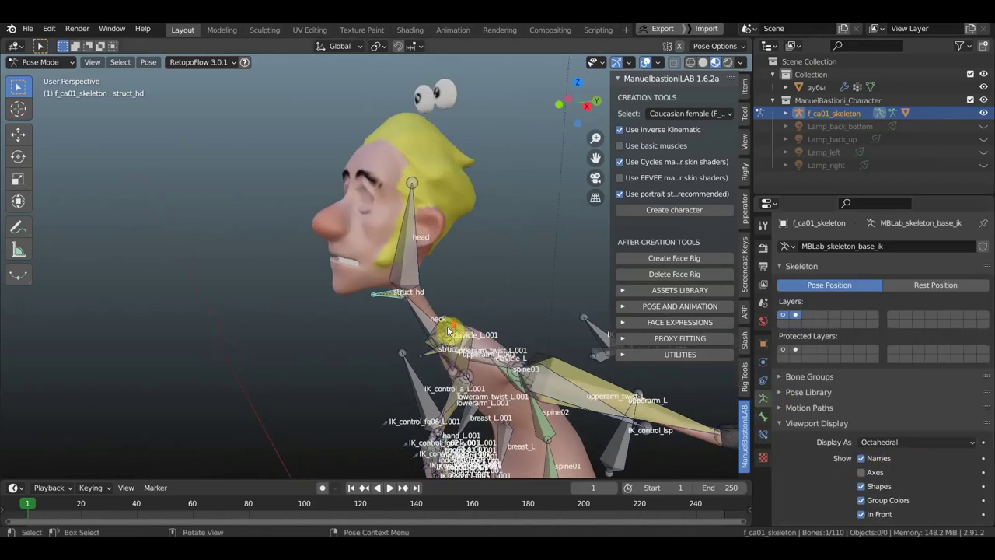
middle_click_drag(433, 330, 415, 332)
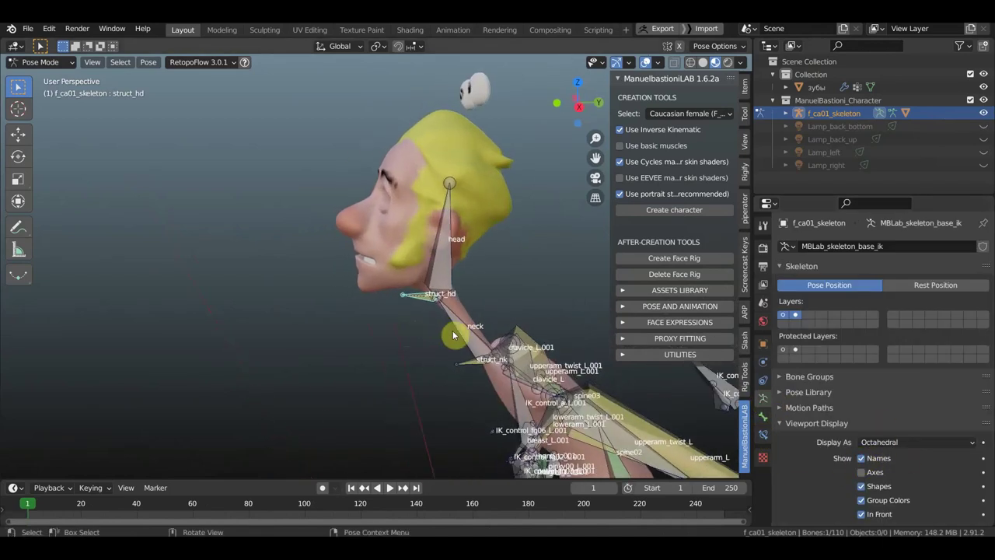
scroll(455, 314, "up", 1)
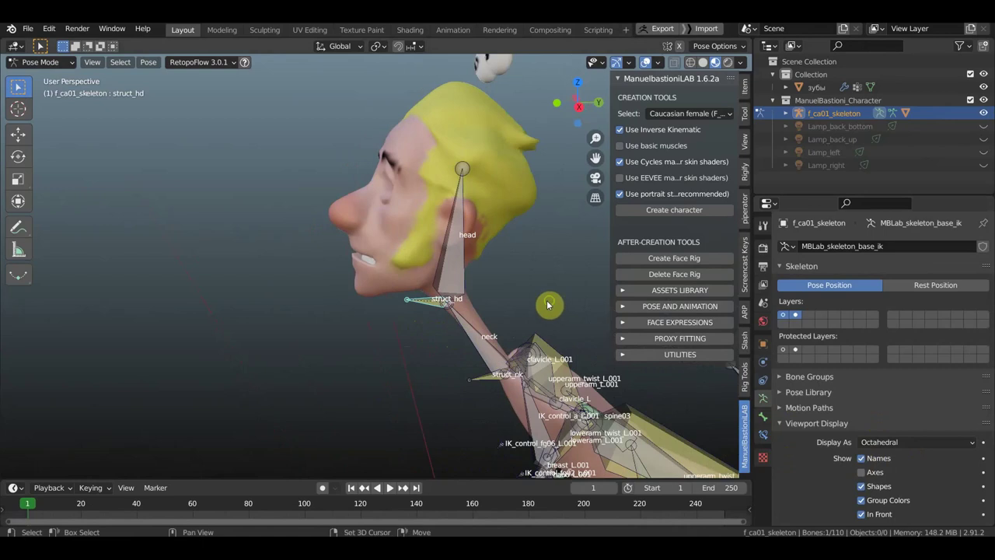
middle_click_drag(547, 304, 296, 247, "shift")
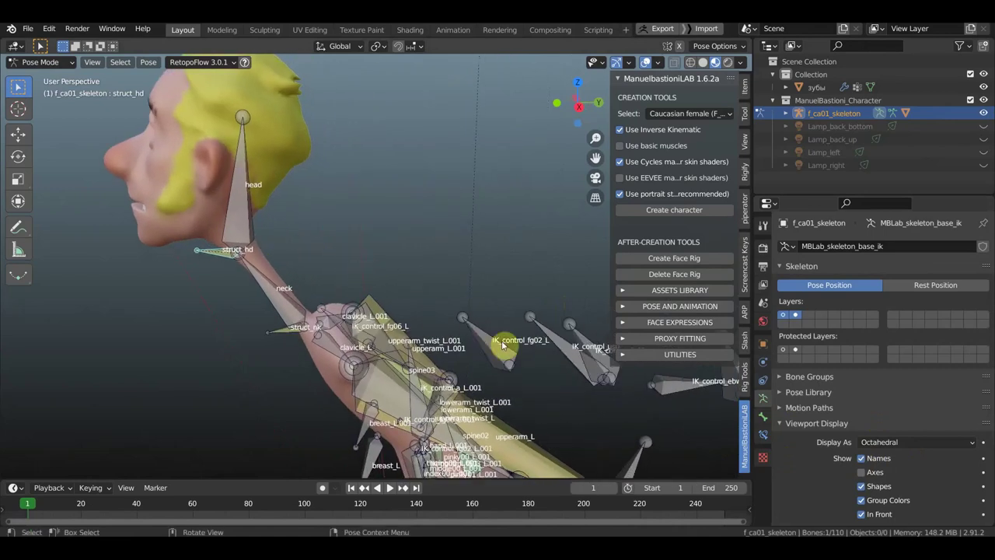
middle_click_drag(570, 355, 497, 357, "shift")
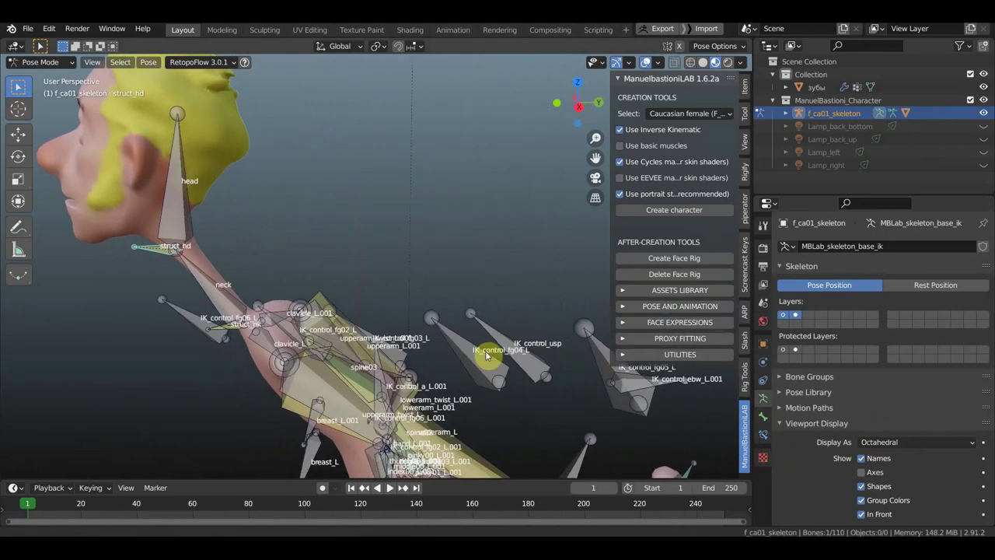
Return to the Bone Constraints settings and view the rig from the front, then the right side
left_click(762, 434)
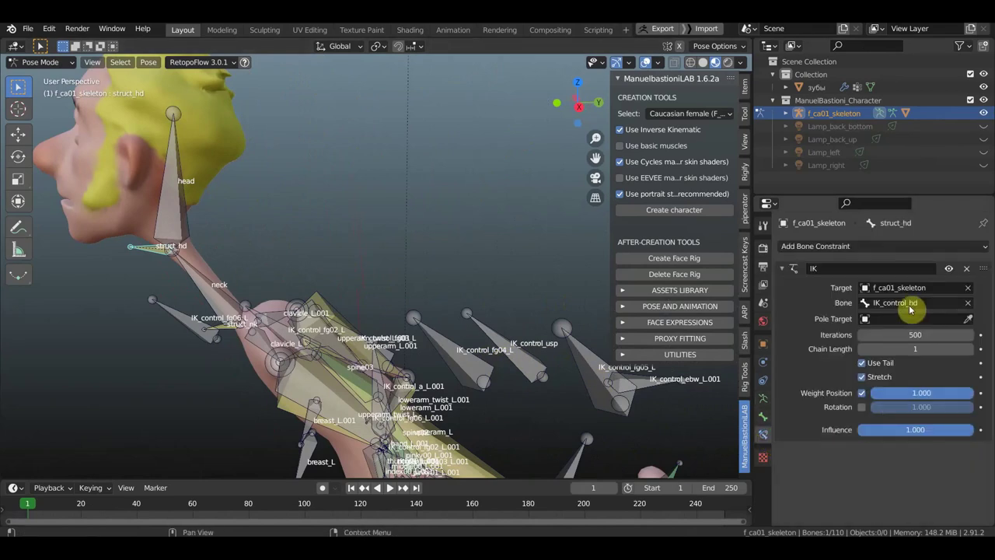
mouse_move(591, 395)
middle_mouse_down()
mouse_move(540, 388)
mouse_move(549, 406)
middle_mouse_up()
middle_click_drag(478, 382, 406, 408)
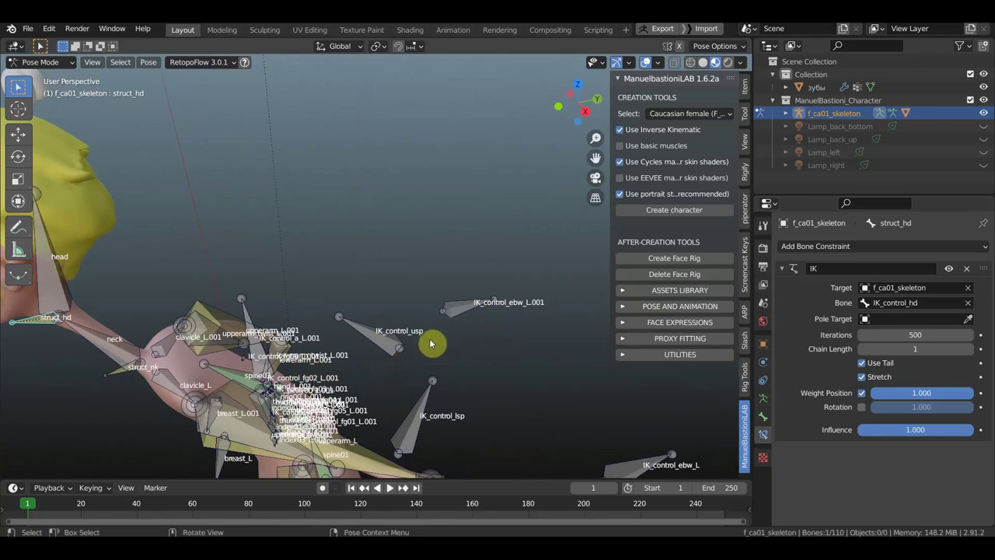
mouse_move(422, 345)
middle_mouse_down()
mouse_move(399, 337)
mouse_move(469, 231)
mouse_move(424, 293)
mouse_move(404, 301)
mouse_move(418, 290)
middle_mouse_up()
key("KP_1")
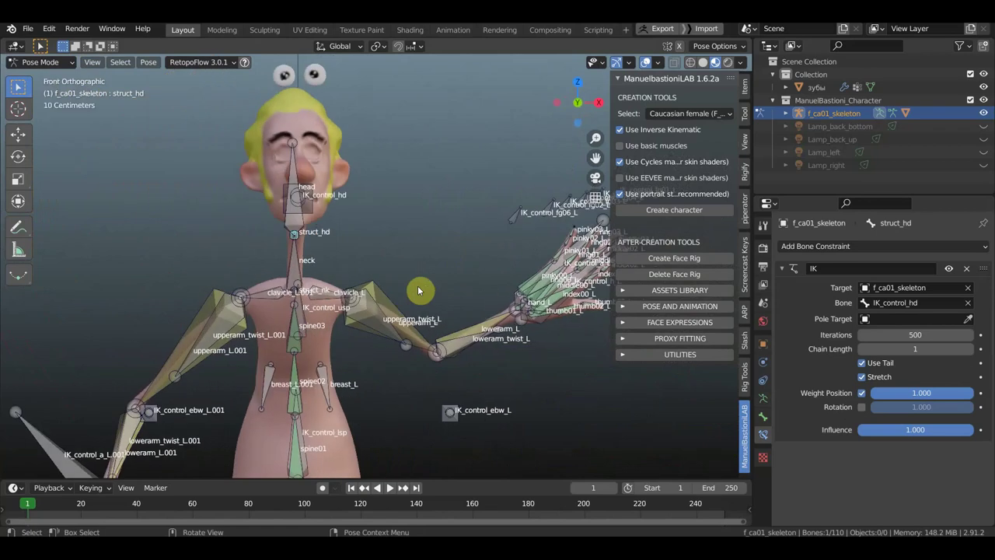
key("KP_3")
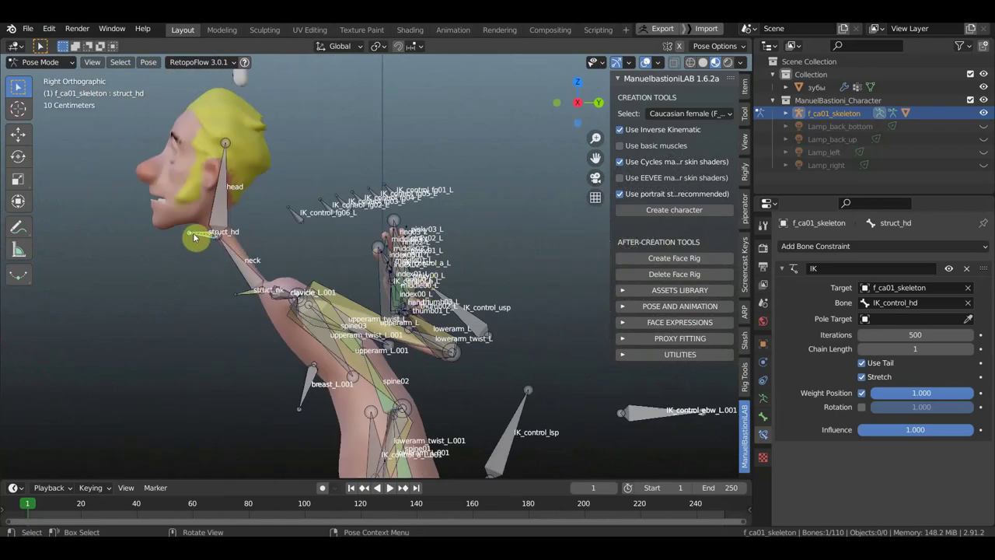
left_click(36, 63)
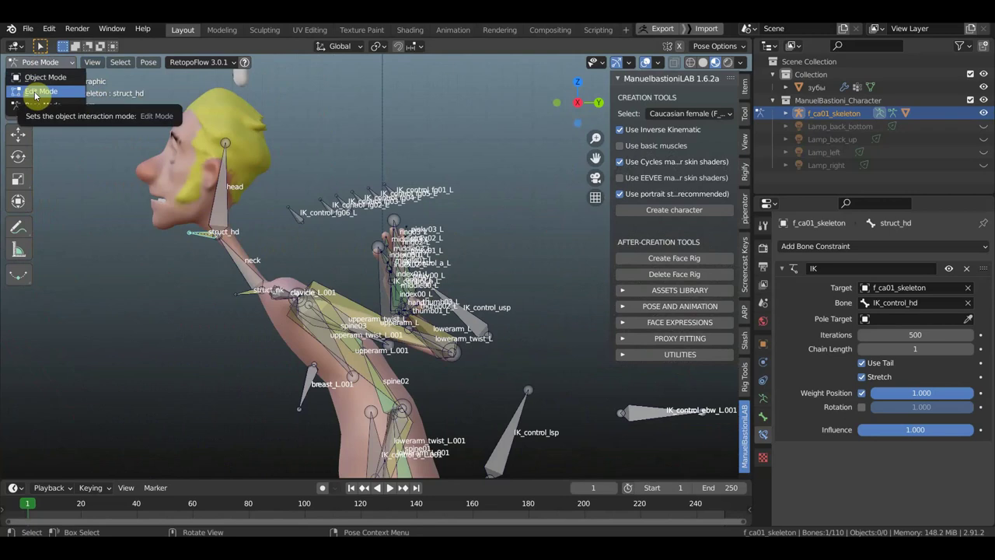
Delete the struct_hd bone in Edit Mode
left_click(35, 94)
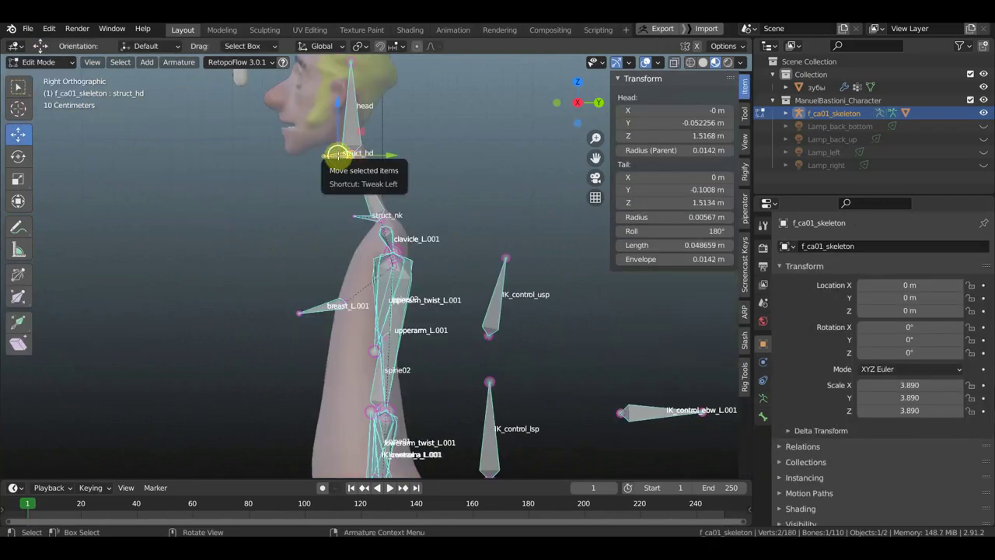
key("x")
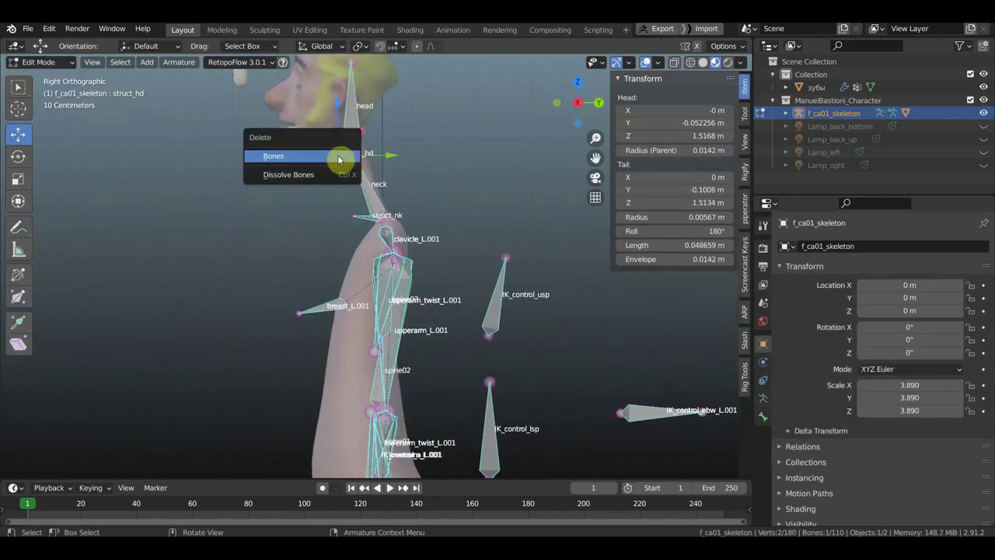
left_click(338, 159)
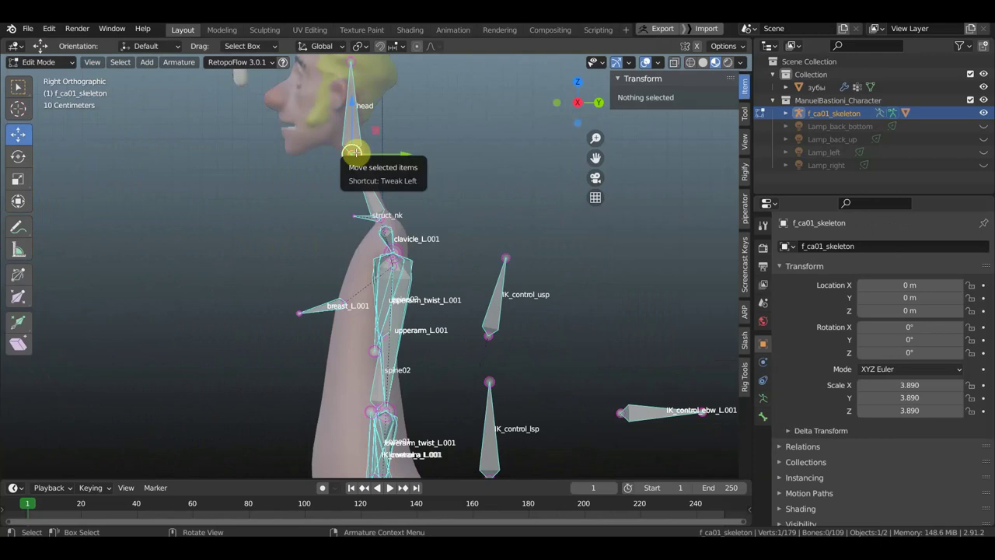
Extrude a new head.001 bone 0.14935 m forward from the head's base and select it
key("e")
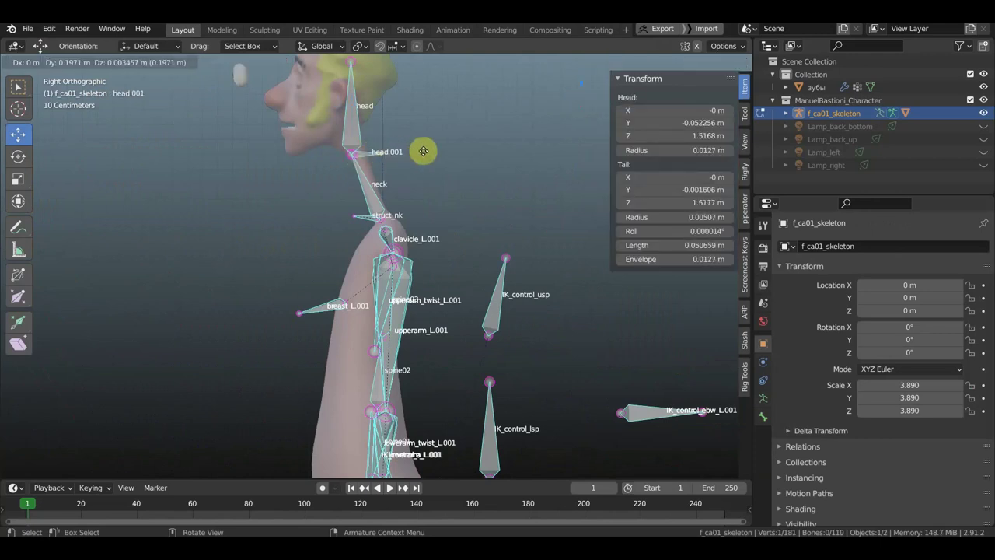
left_click(442, 150)
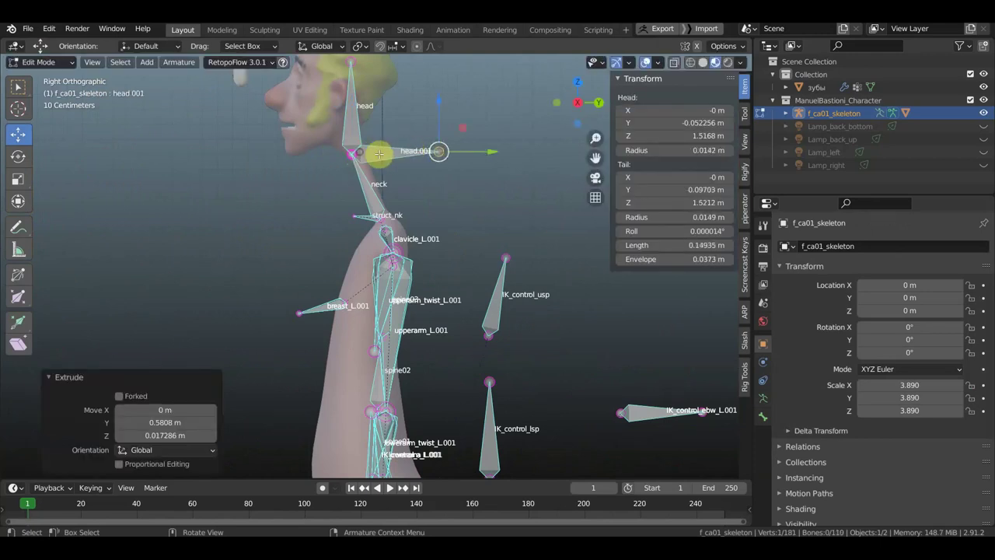
left_click(393, 154)
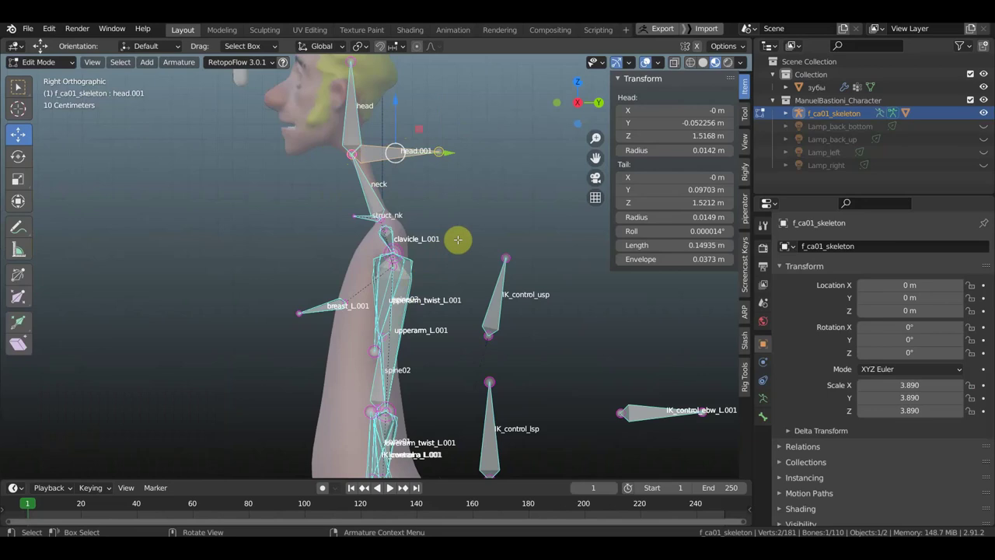
scroll(459, 422, "down", 5, "shift")
scroll(460, 423, "down", 3, "shift")
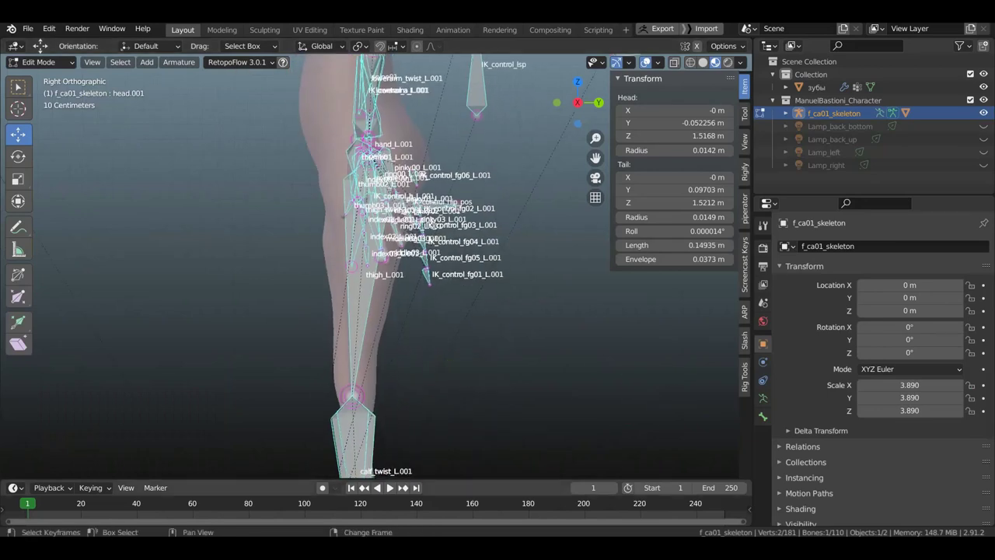
scroll(472, 433, "down", 5, "shift")
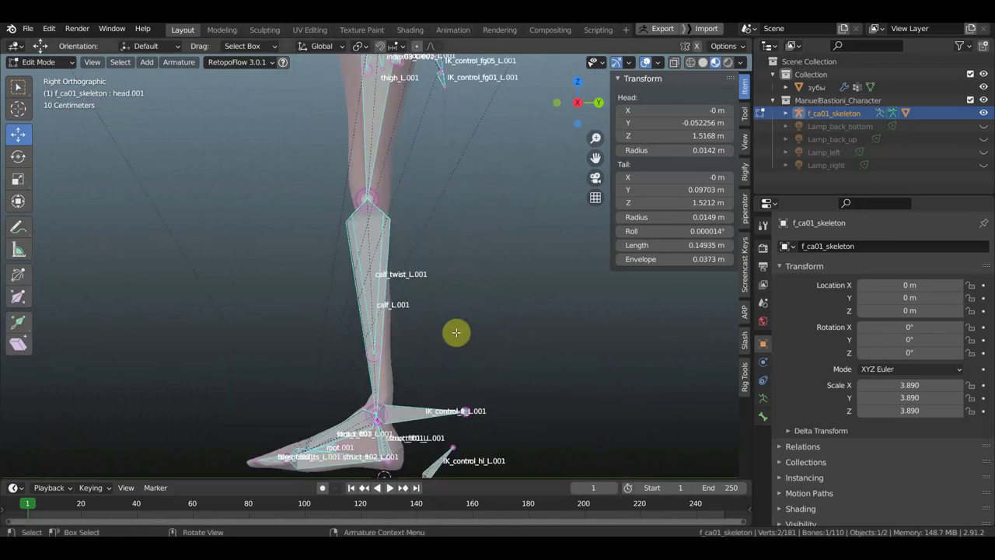
scroll(456, 189, "up", 3, "shift")
scroll(451, 388, "up", 3, "shift")
scroll(474, 131, "up", 2, "shift")
scroll(474, 139, "up", 1, "shift")
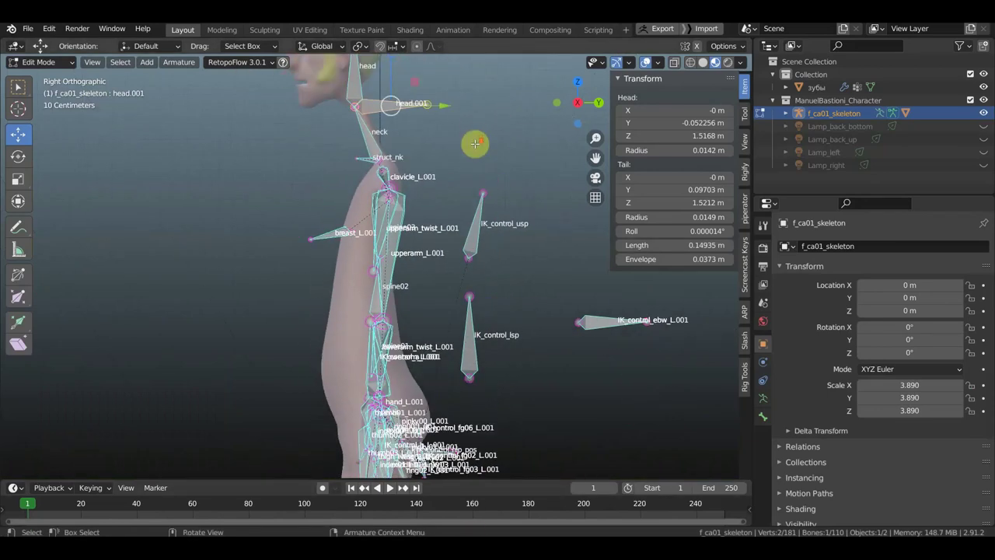
scroll(466, 315, "up", 1, "shift")
scroll(447, 304, "up", 2, "shift")
scroll(435, 300, "up", 1, "shift")
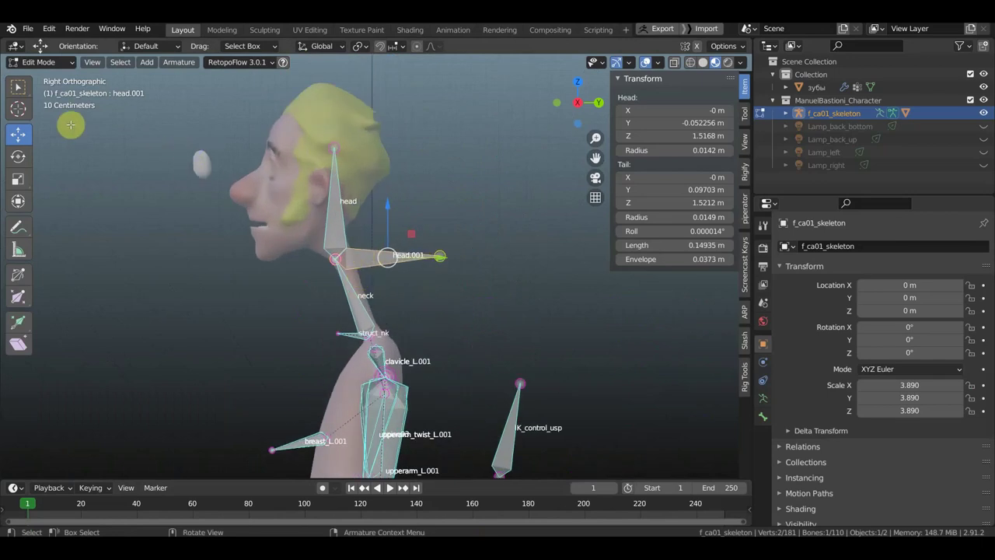
Add an Inverse Kinematics constraint to head.001, then remove it again
left_click(47, 65)
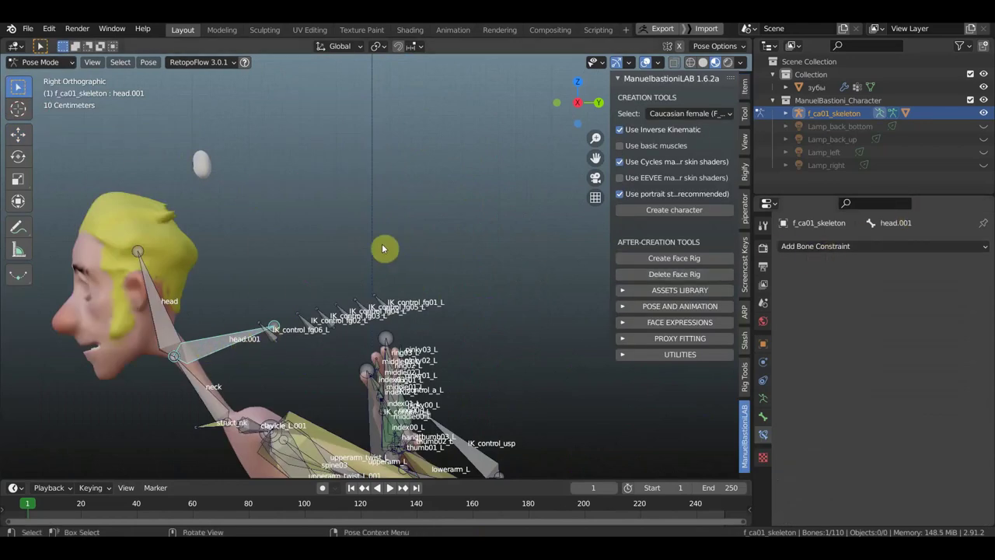
key("shift+ctrl+c")
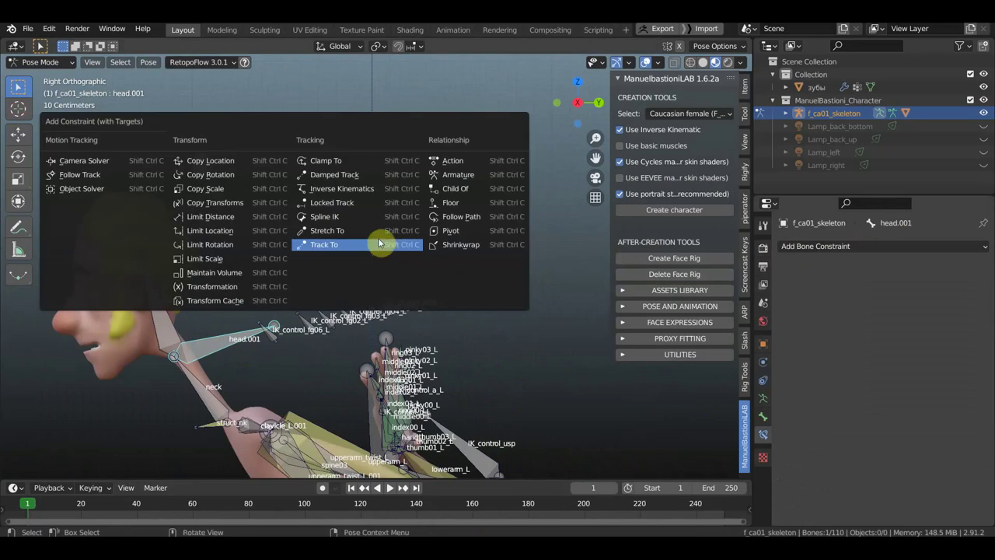
left_click(351, 191)
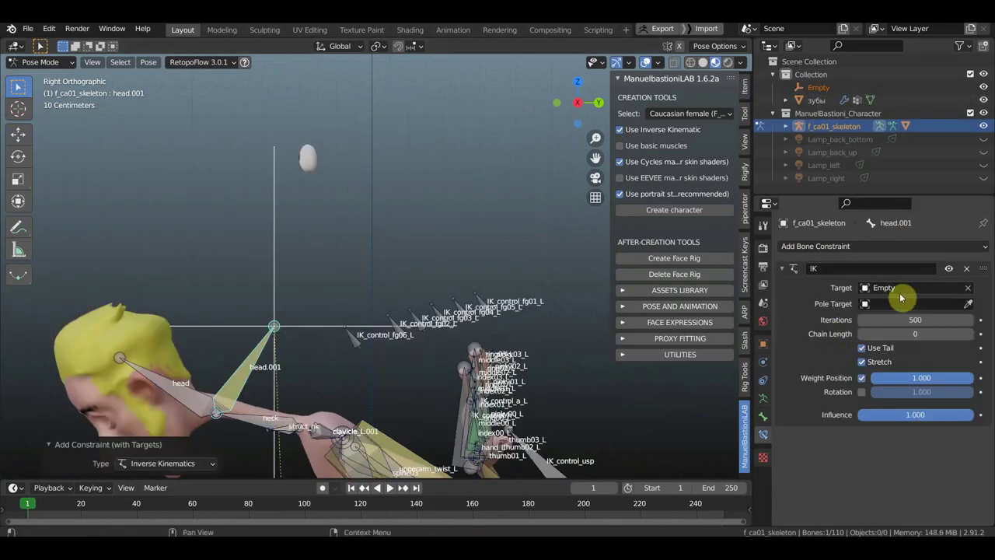
left_click(970, 289)
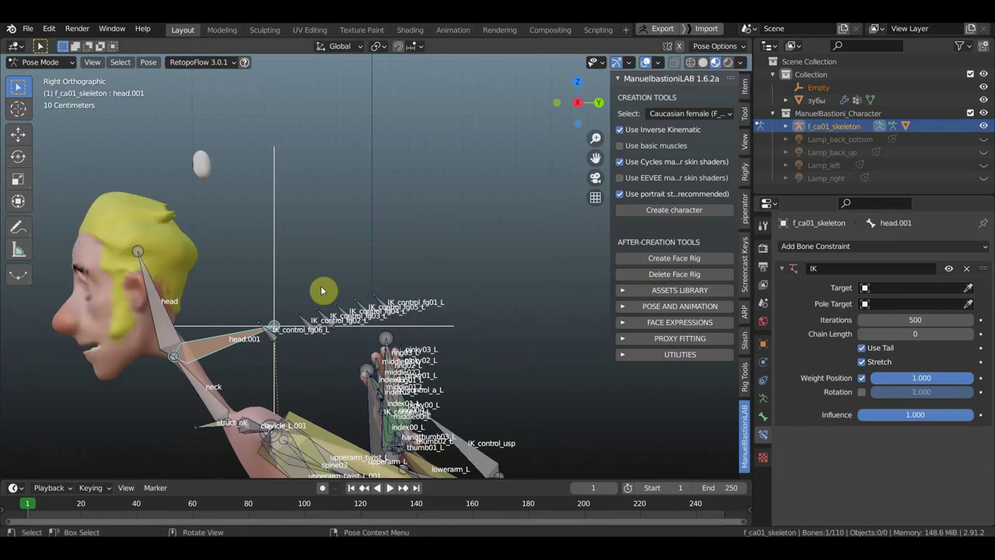
left_click(966, 270)
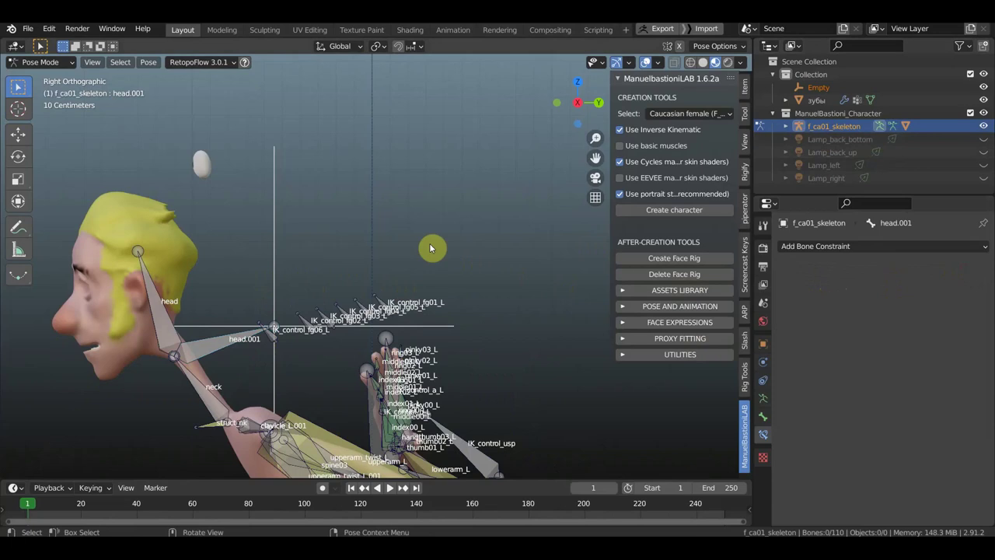
Deselect head.001 and switch the skeleton to Object Mode
left_click(301, 262)
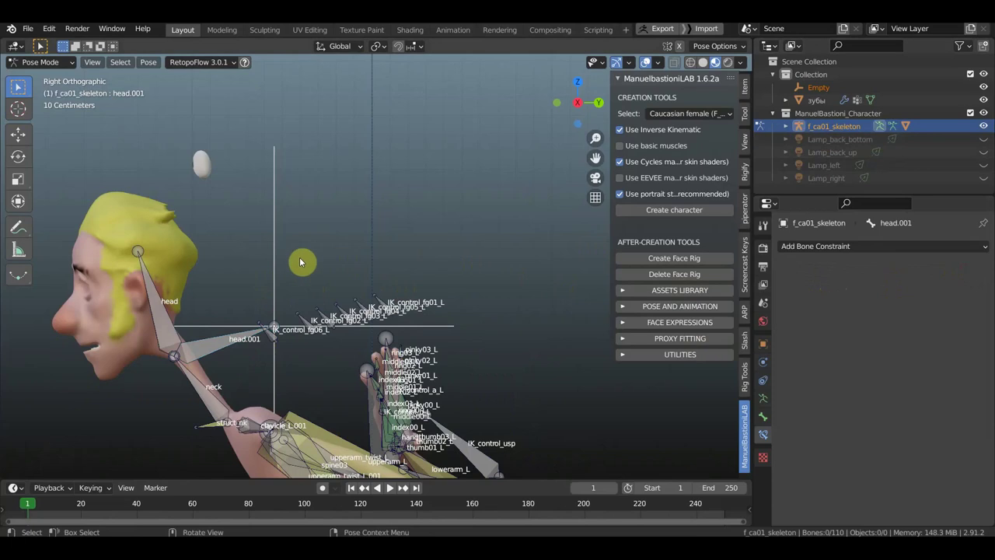
left_click(43, 62)
left_click(45, 78)
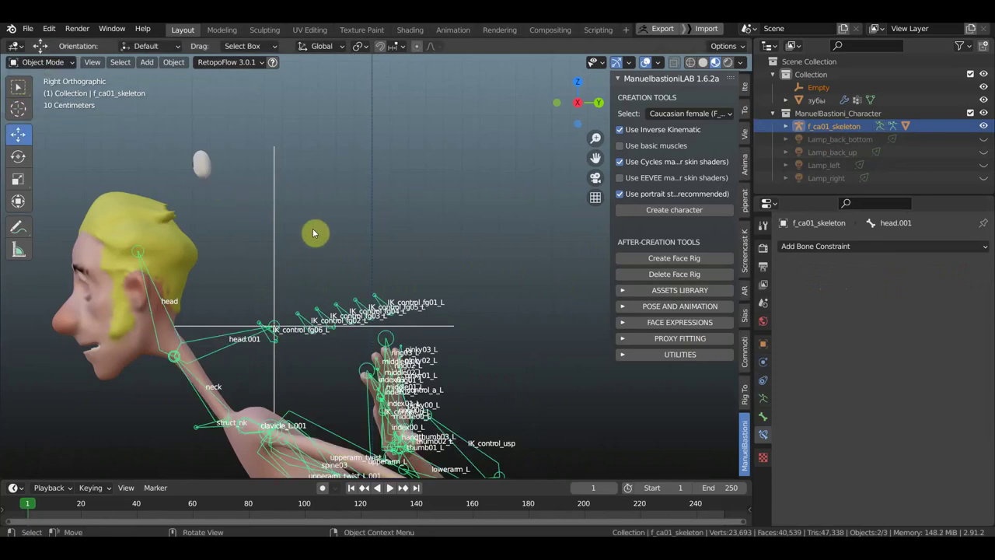
Delete the leftover Empty object from the scene
left_click(264, 199)
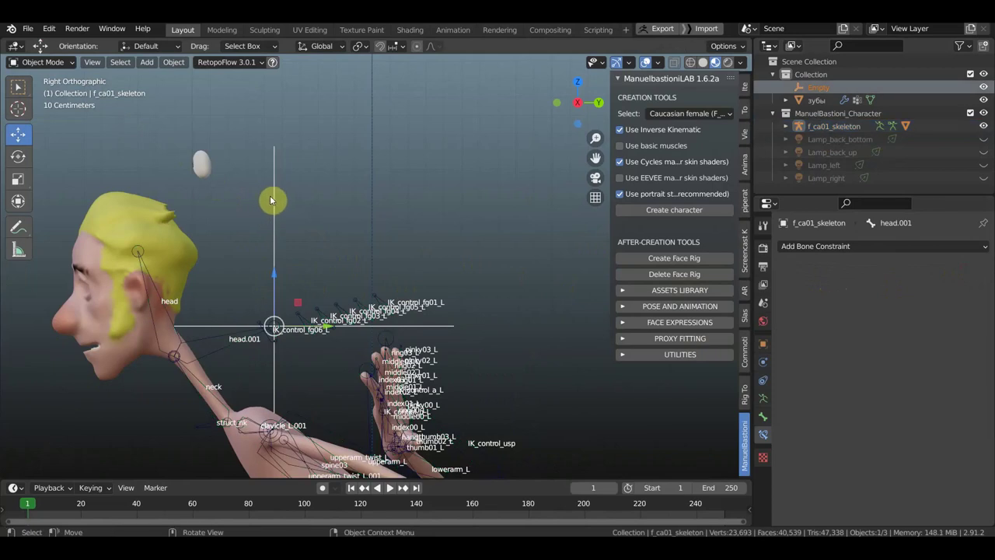
left_click(276, 201)
key("Delete")
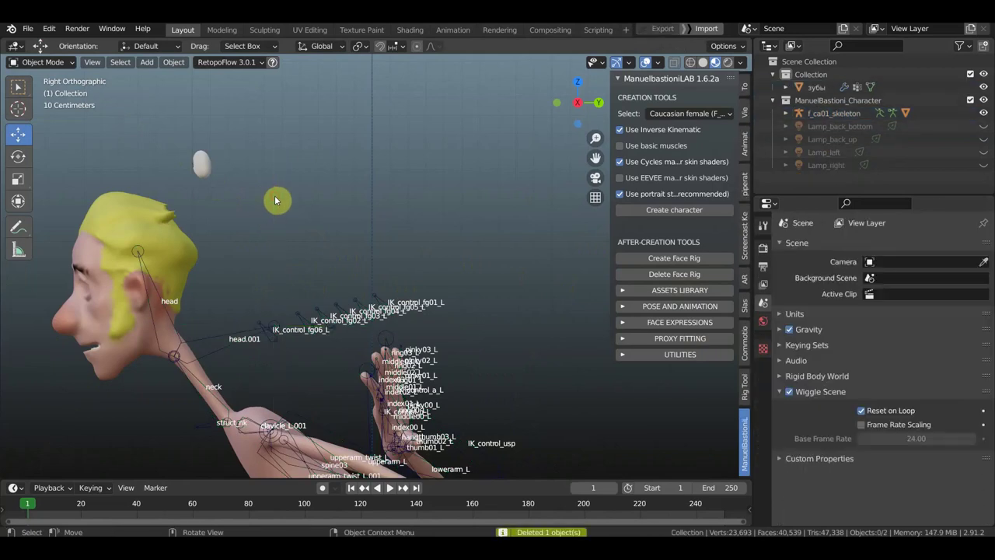
Select the f_ca01_skeleton armature and switch it back to Pose Mode
left_click(212, 349)
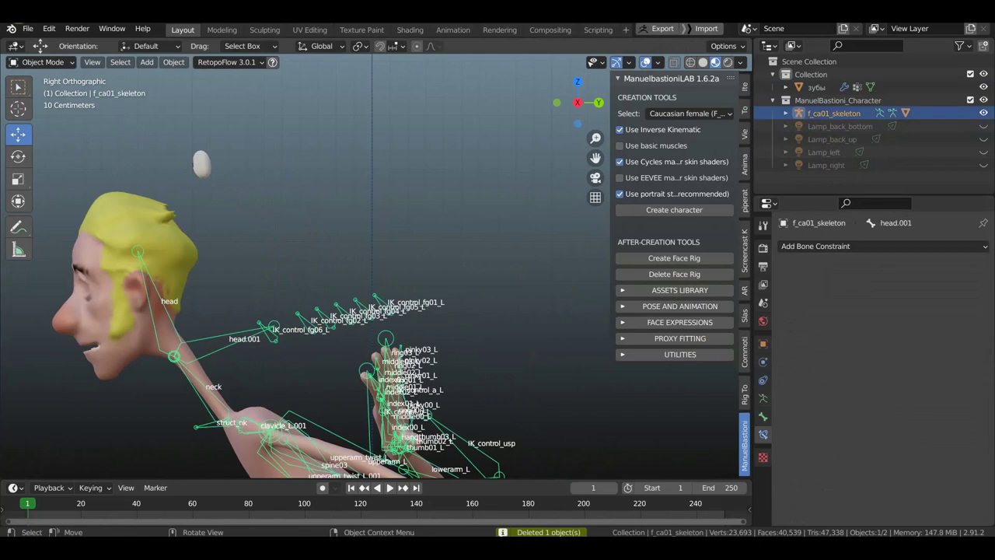
left_click(37, 62)
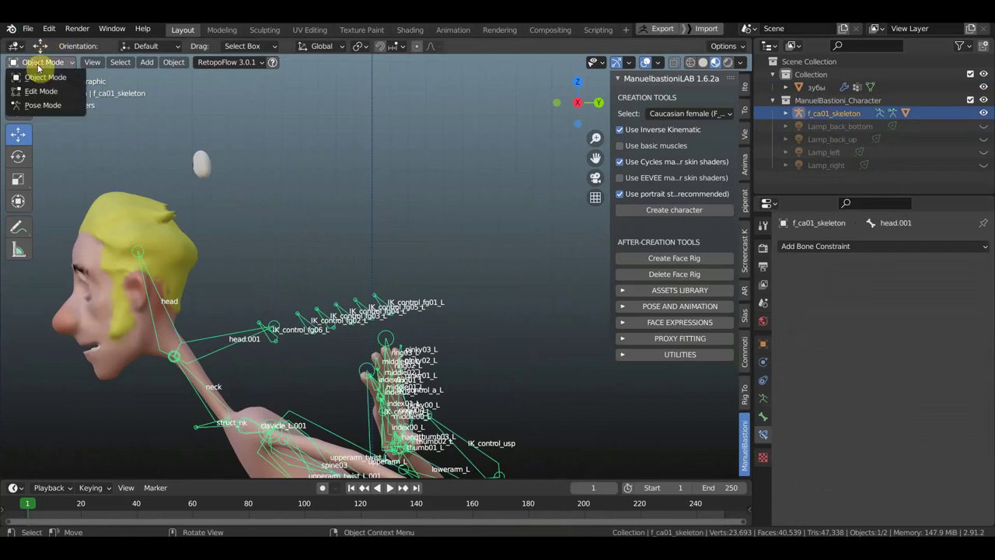
left_click(48, 106)
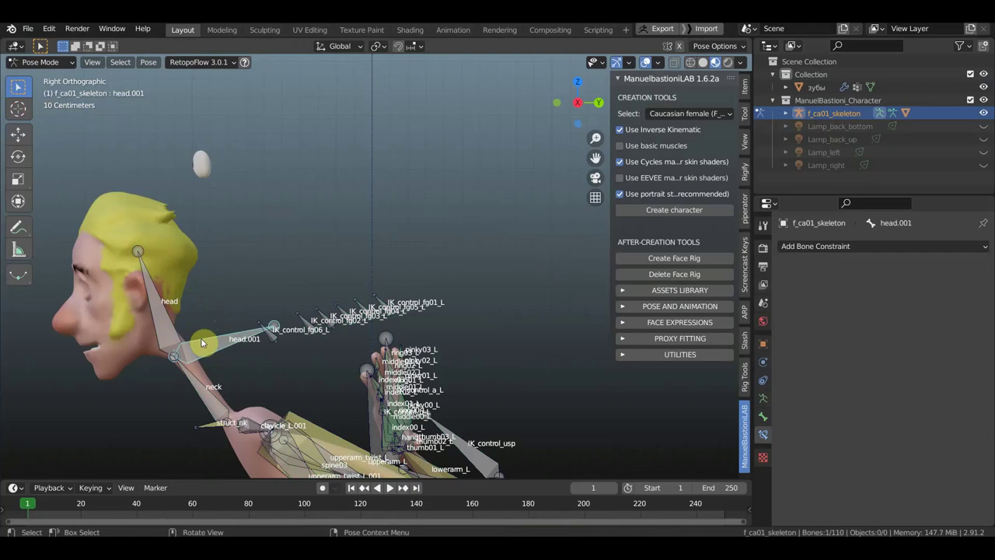
Add an Inverse Kinematics constraint to head.001, with the head bone also selected
left_click(159, 332)
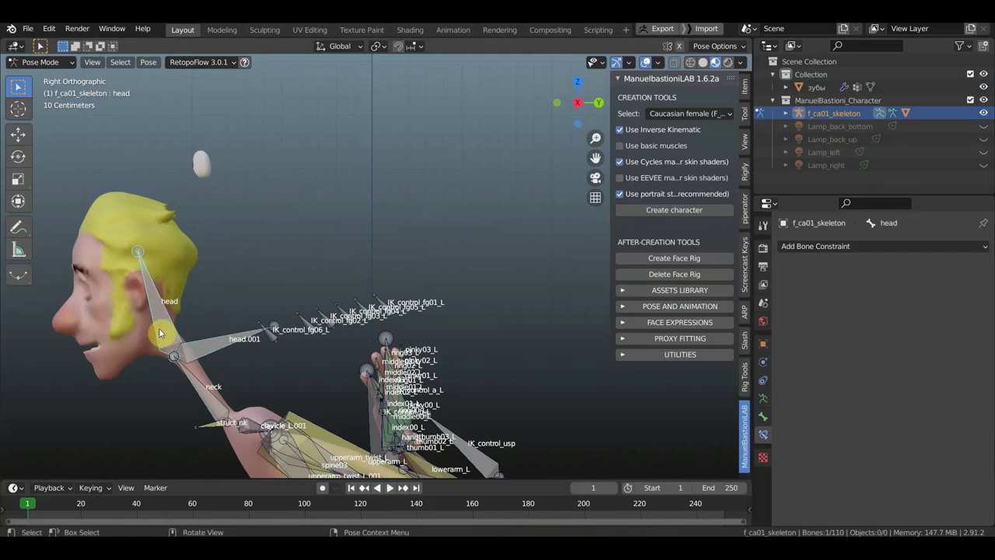
left_click(215, 343, "shift")
key("ctrl+shift+c")
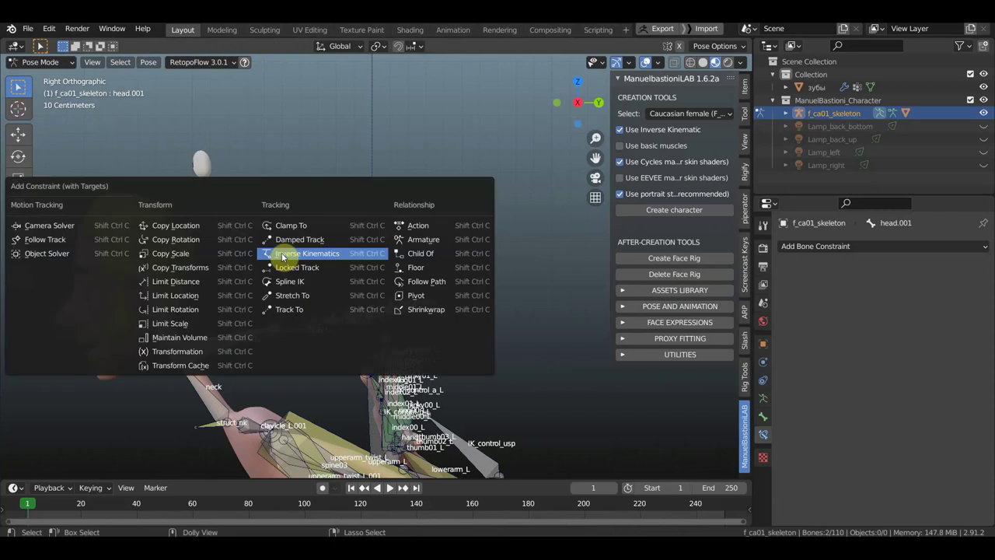
left_click(291, 254)
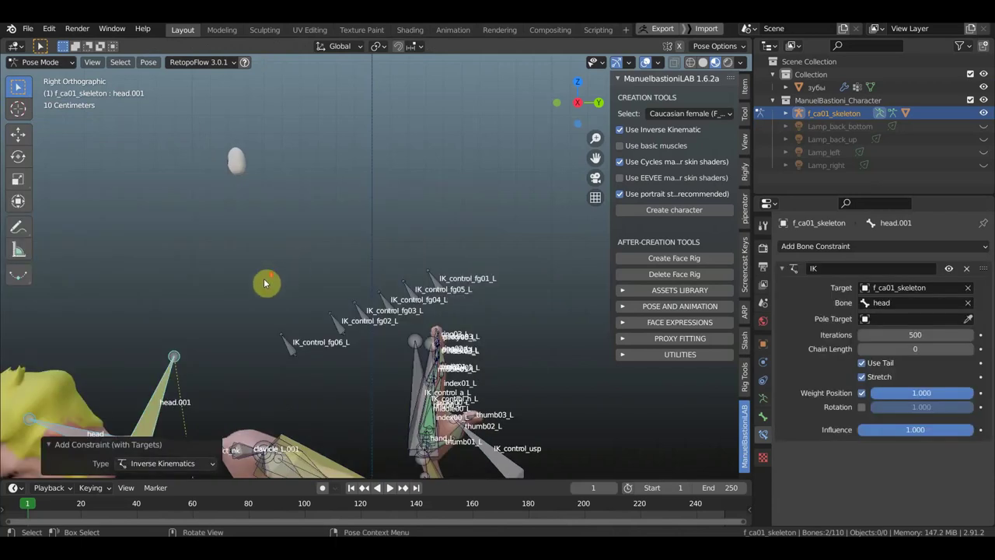
Clear the IK constraint's target and drag head.001 to check it pulls the head
mouse_move(264, 282)
middle_mouse_down("shift")
mouse_move(229, 296)
mouse_move(259, 215)
middle_mouse_up("shift")
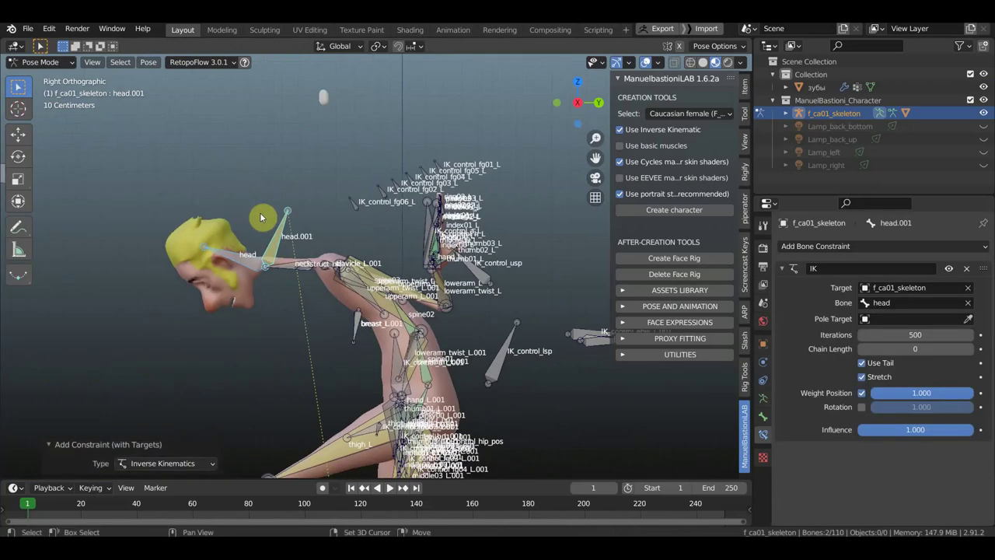
left_click(968, 290)
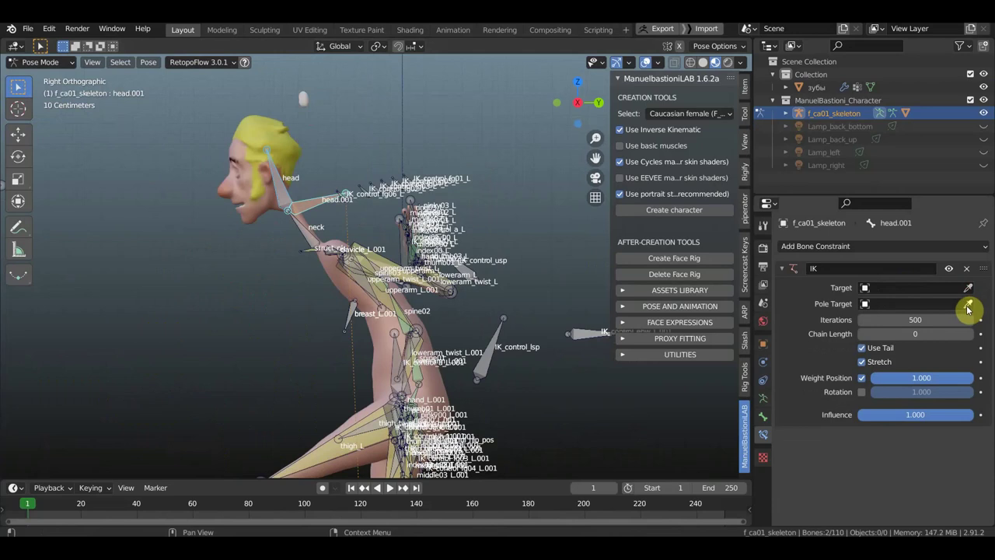
scroll(491, 230, "up", 2)
scroll(491, 230, "up", 1)
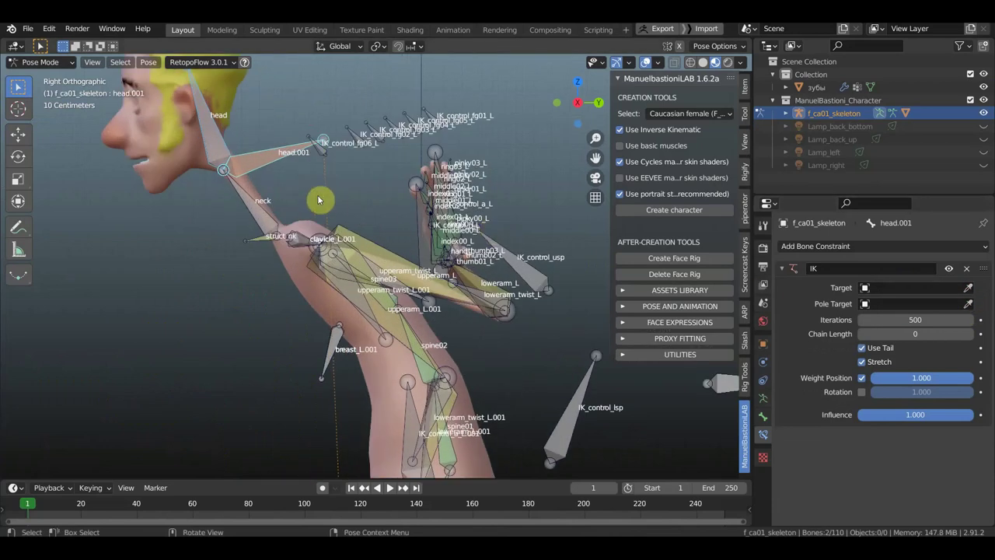
left_click_drag(268, 161, 317, 207)
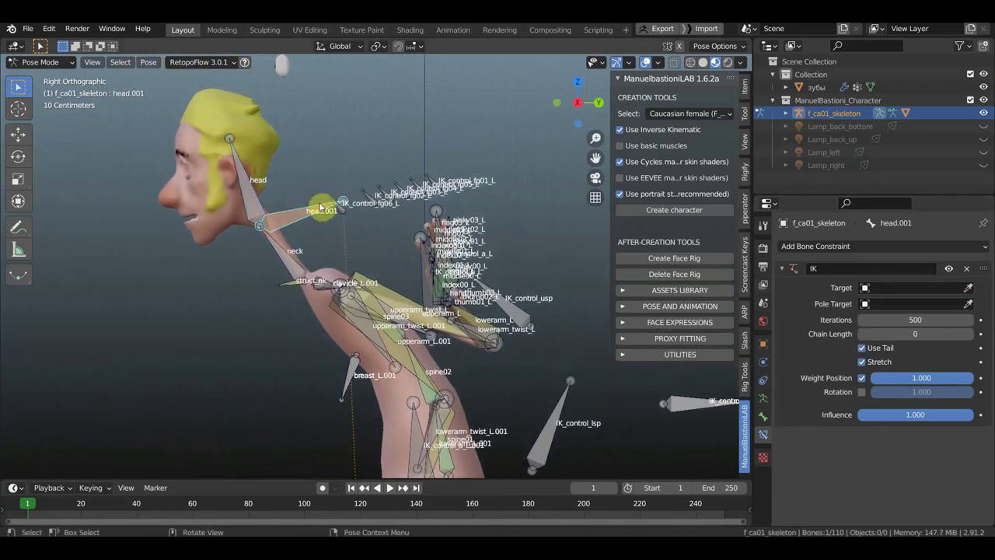
key("g")
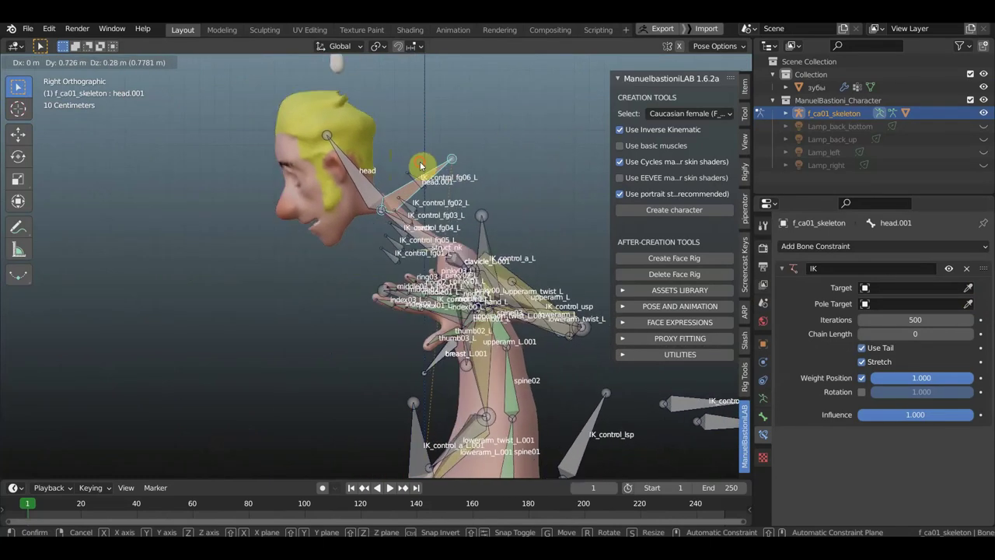
Move head.001 twice, then rotate it -28.8° so the head tilts with it
left_click(463, 184)
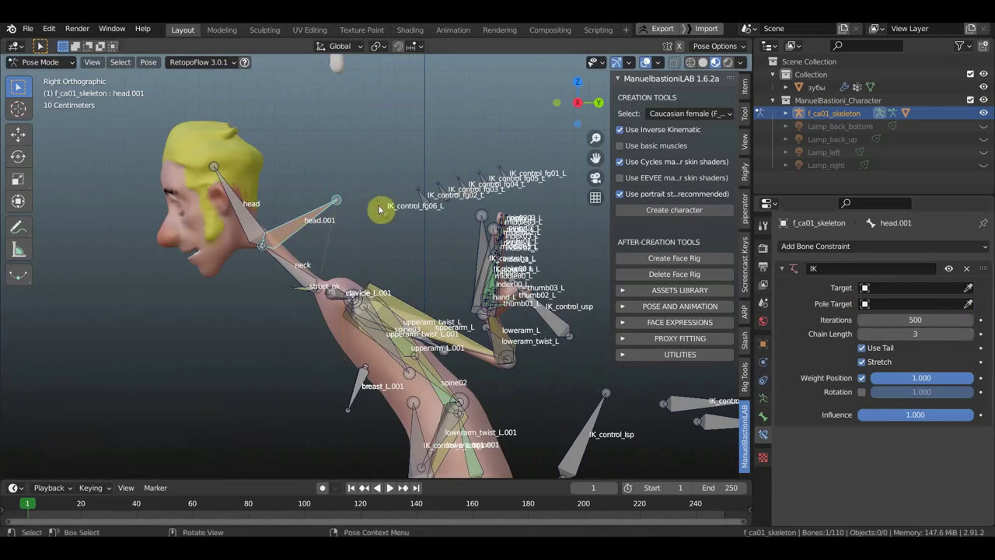
key("g")
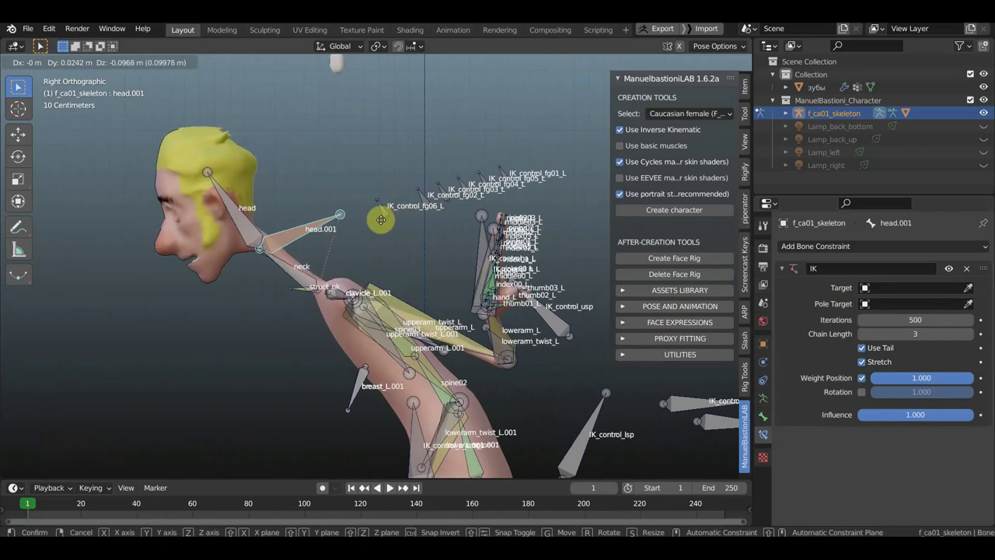
left_click(275, 224)
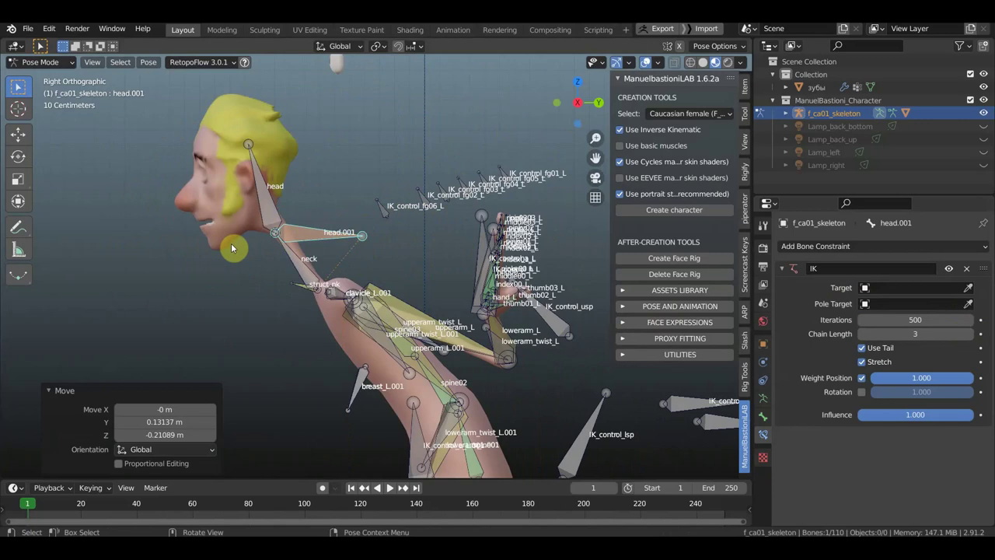
key("r")
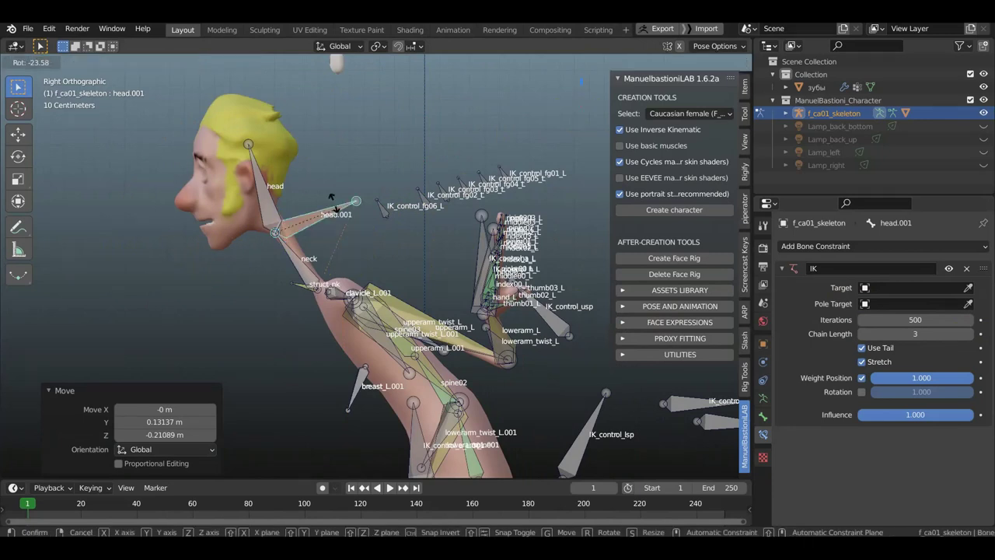
left_click(348, 203)
mouse_move(332, 210)
middle_mouse_down()
mouse_move(488, 213)
mouse_move(430, 216)
mouse_move(410, 274)
middle_mouse_up()
key("g")
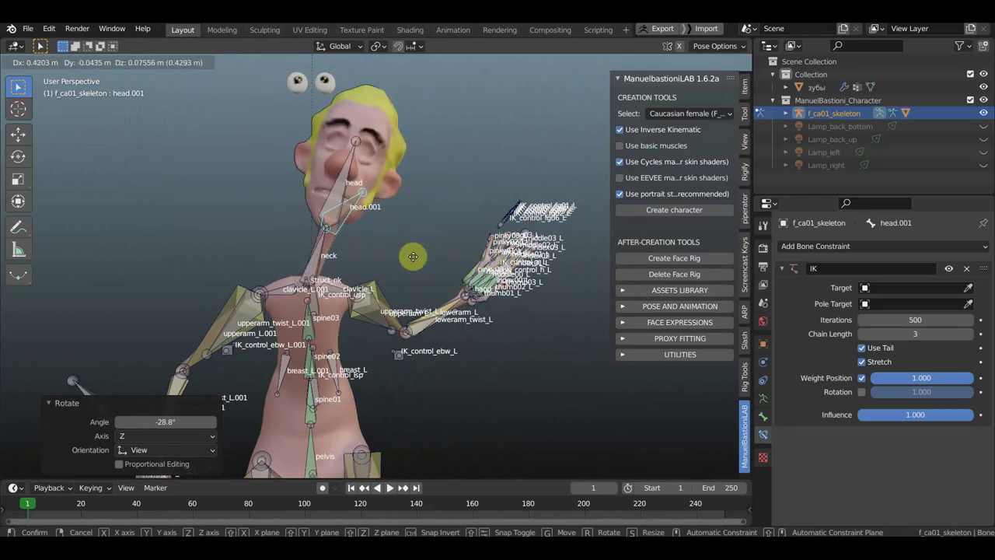
Shift head.001 0.0887 m along X and rotate the neck bone 1.05° about Z
left_click(362, 254)
middle_click_drag(363, 253, 273, 264)
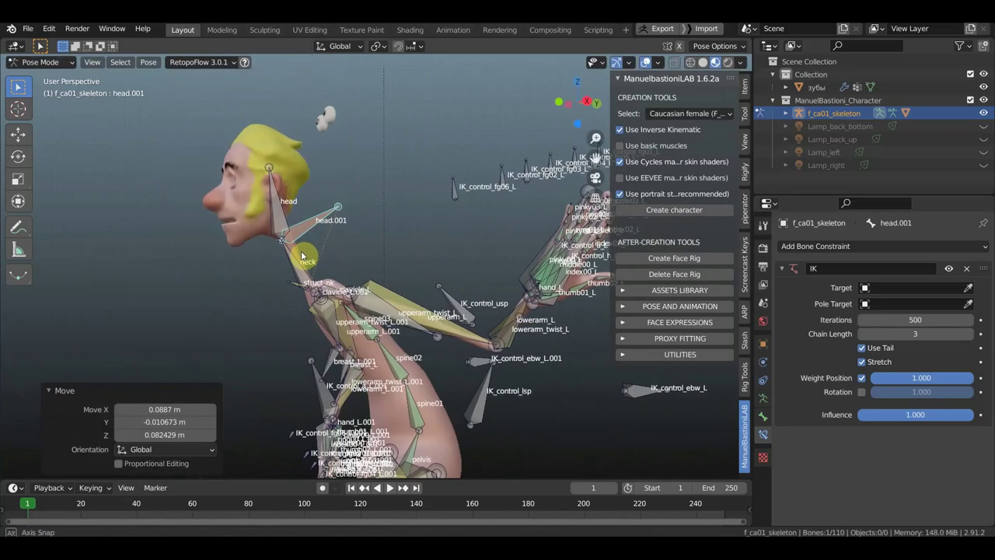
left_click(315, 260)
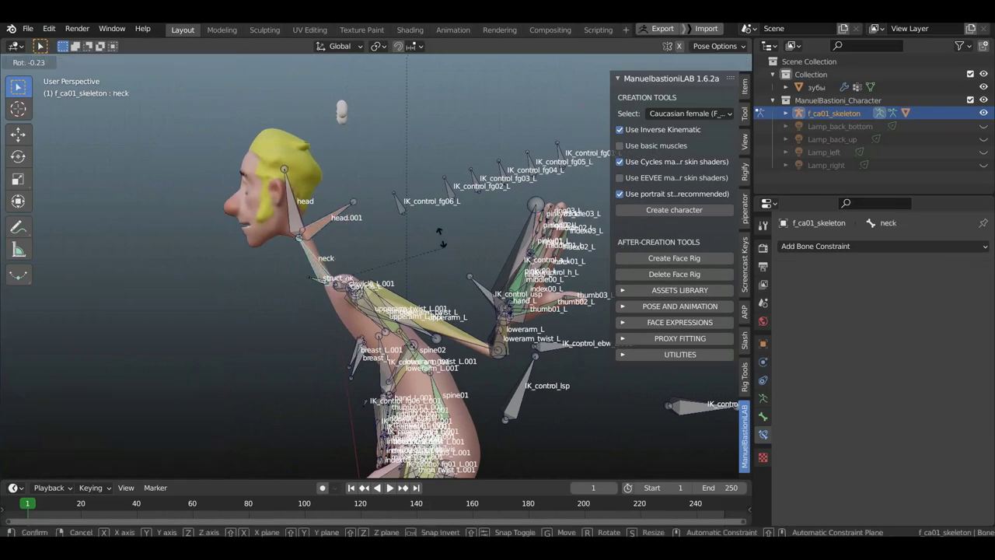
key("r")
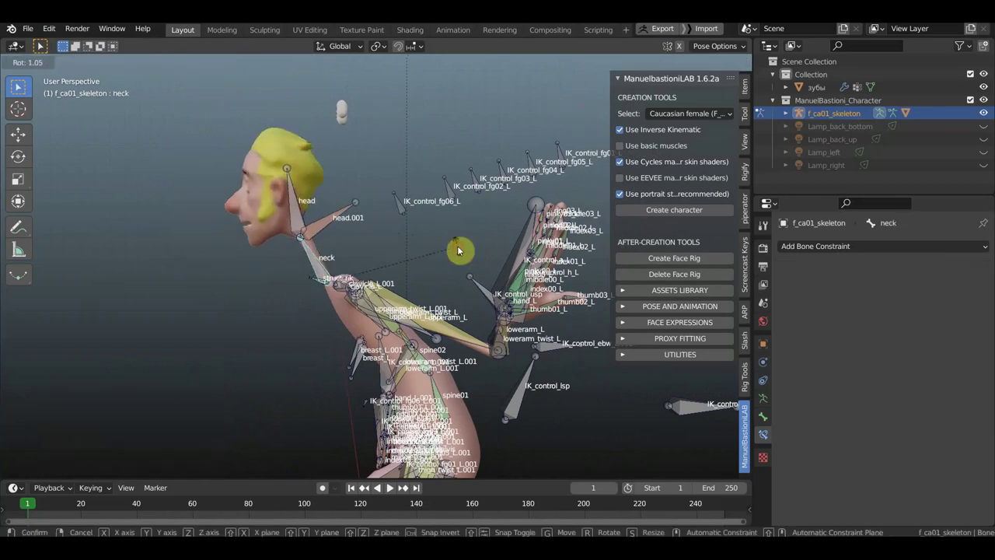
left_click(460, 249)
Frame the whole posed character in the Front Orthographic view
key("KP_1")
scroll(432, 268, "down", 2)
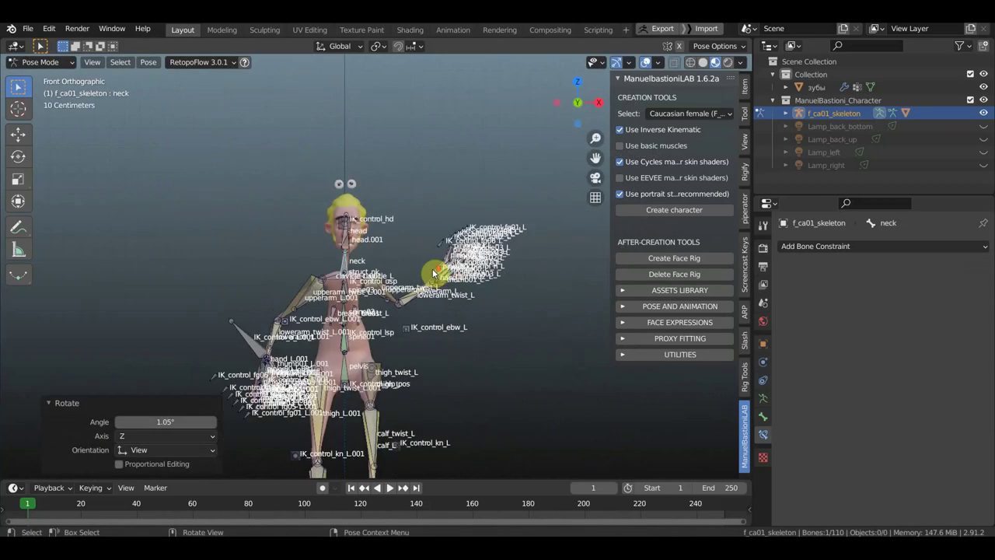
middle_click_drag(471, 290, 450, 220, "shift")
scroll(449, 226, "up", 1)
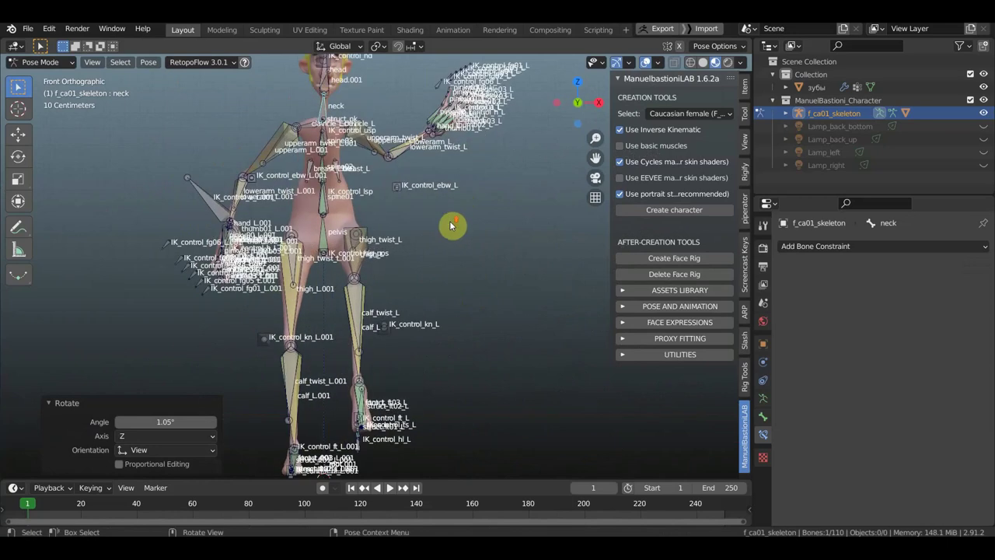